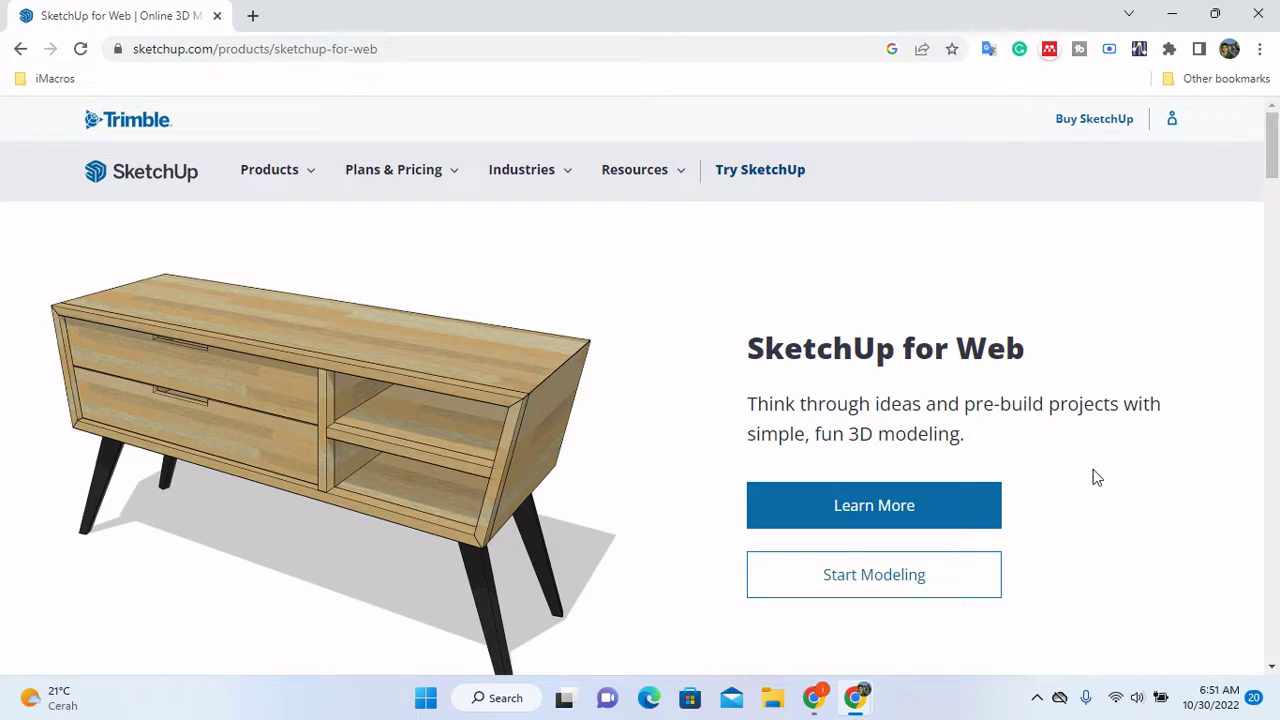
# - Switch from the browser to the SketchUp for Web desktop app
pyautogui.click(1172, 14)
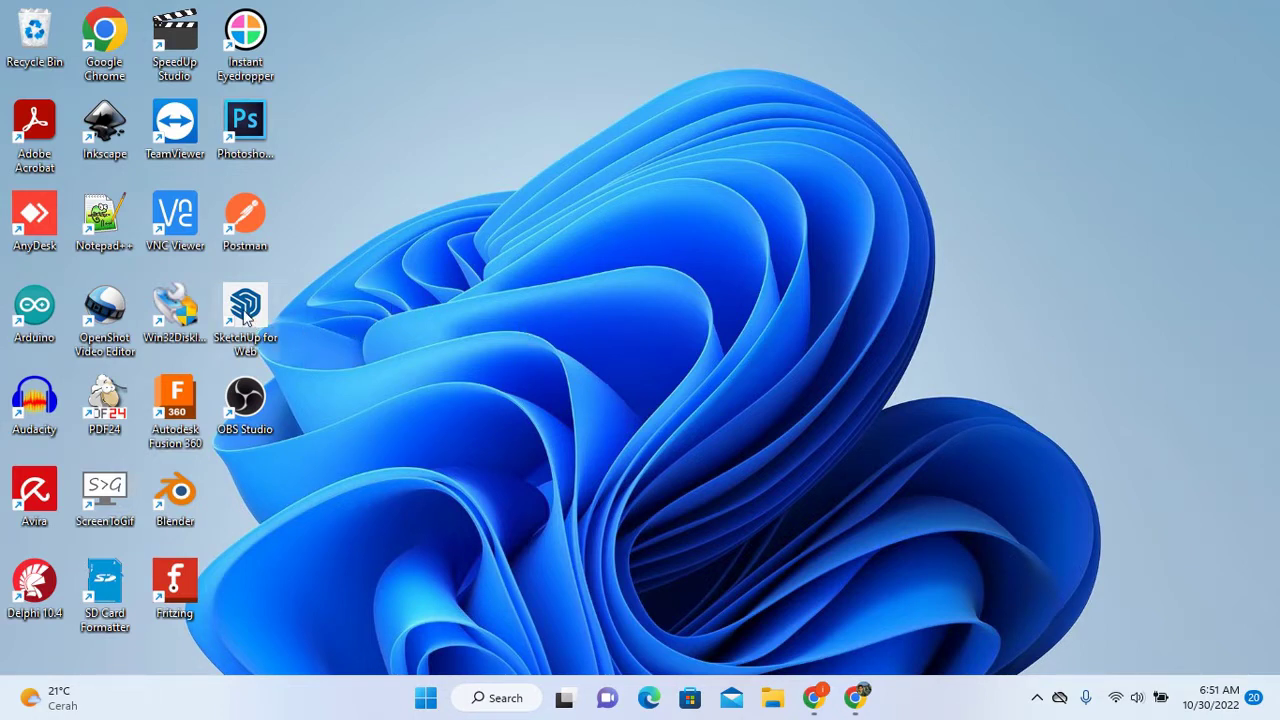
pyautogui.doubleClick(246, 314)
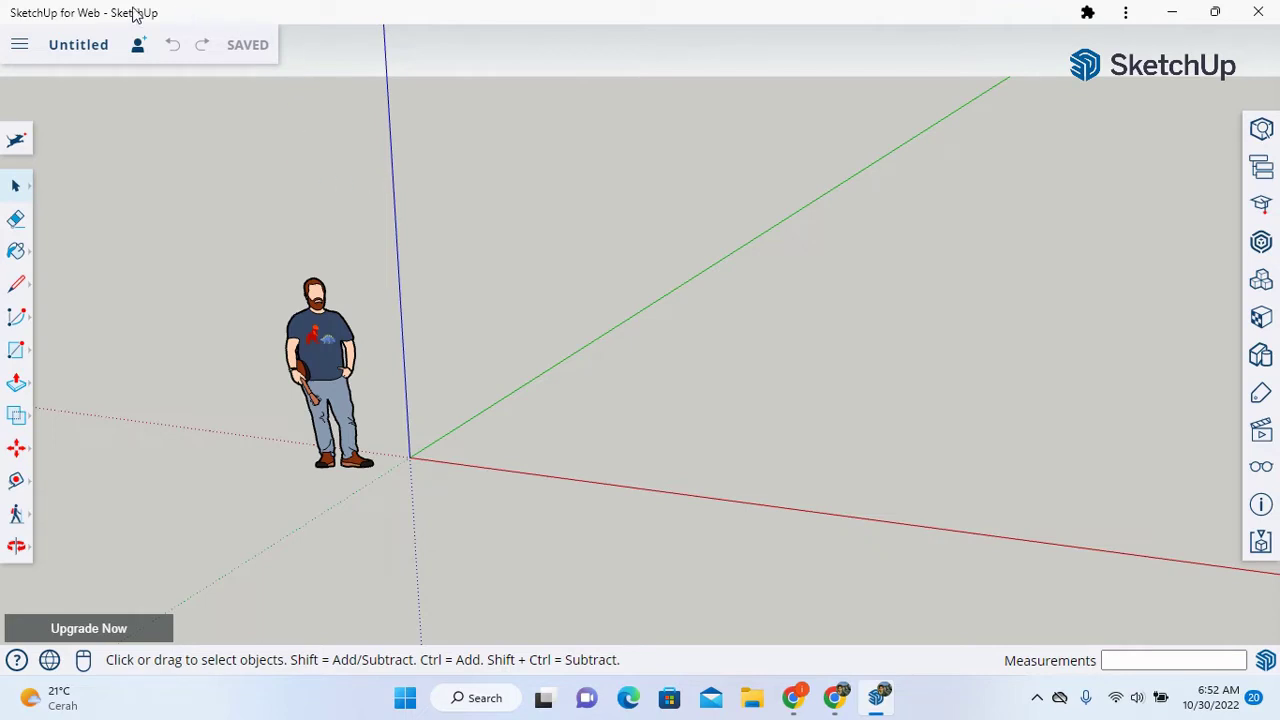
pyautogui.click(20, 46)
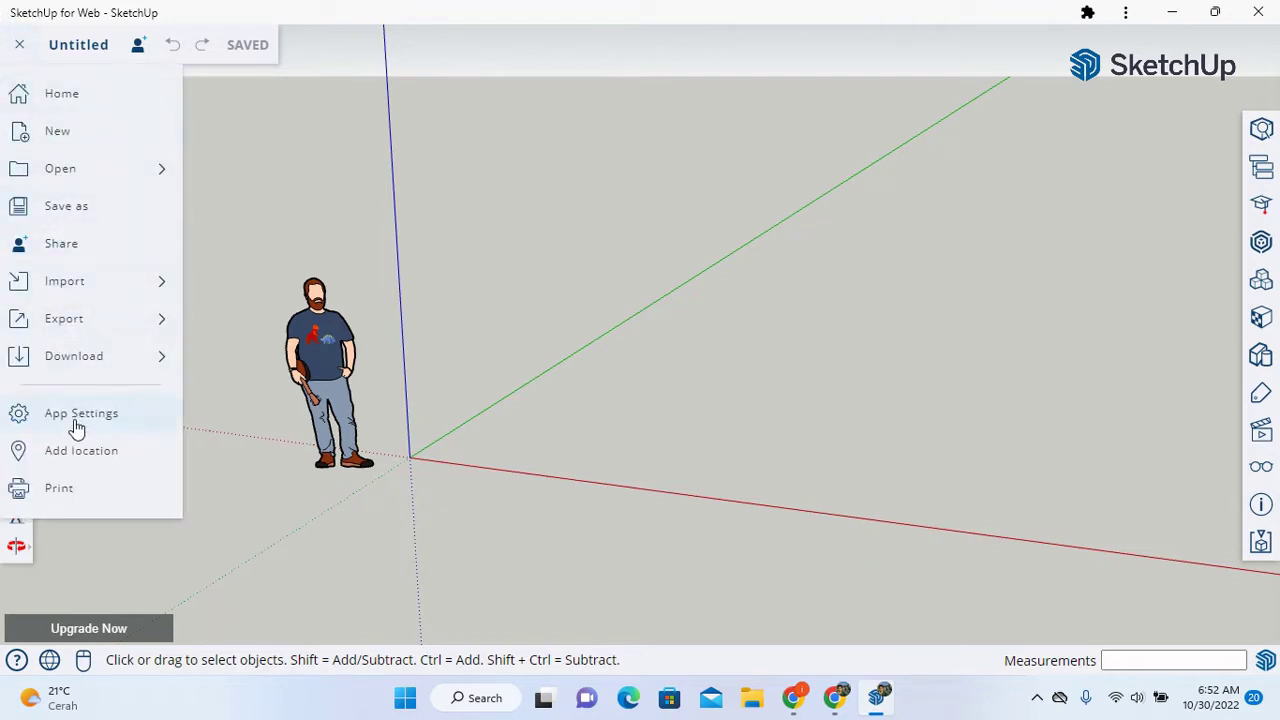
pyautogui.click(272, 135)
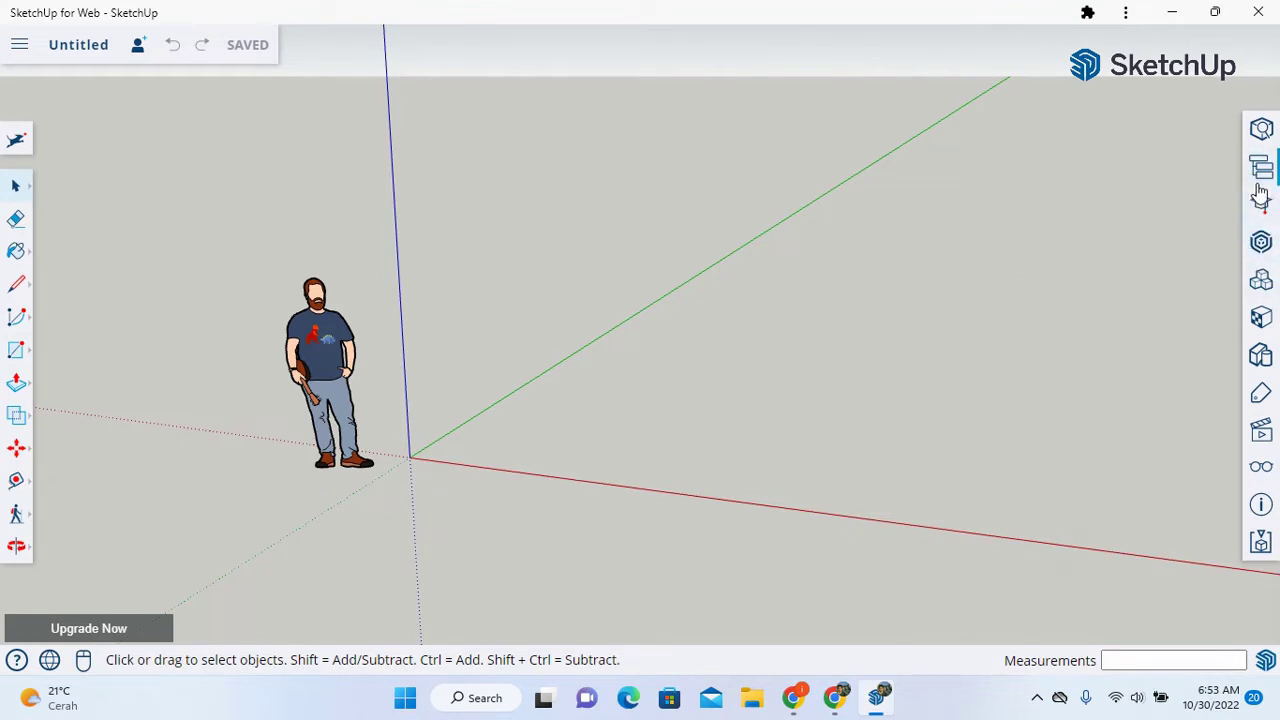
# - Look at the Components and Materials collections and examine the 3D Warehouse catalogue
pyautogui.click(1261, 285)
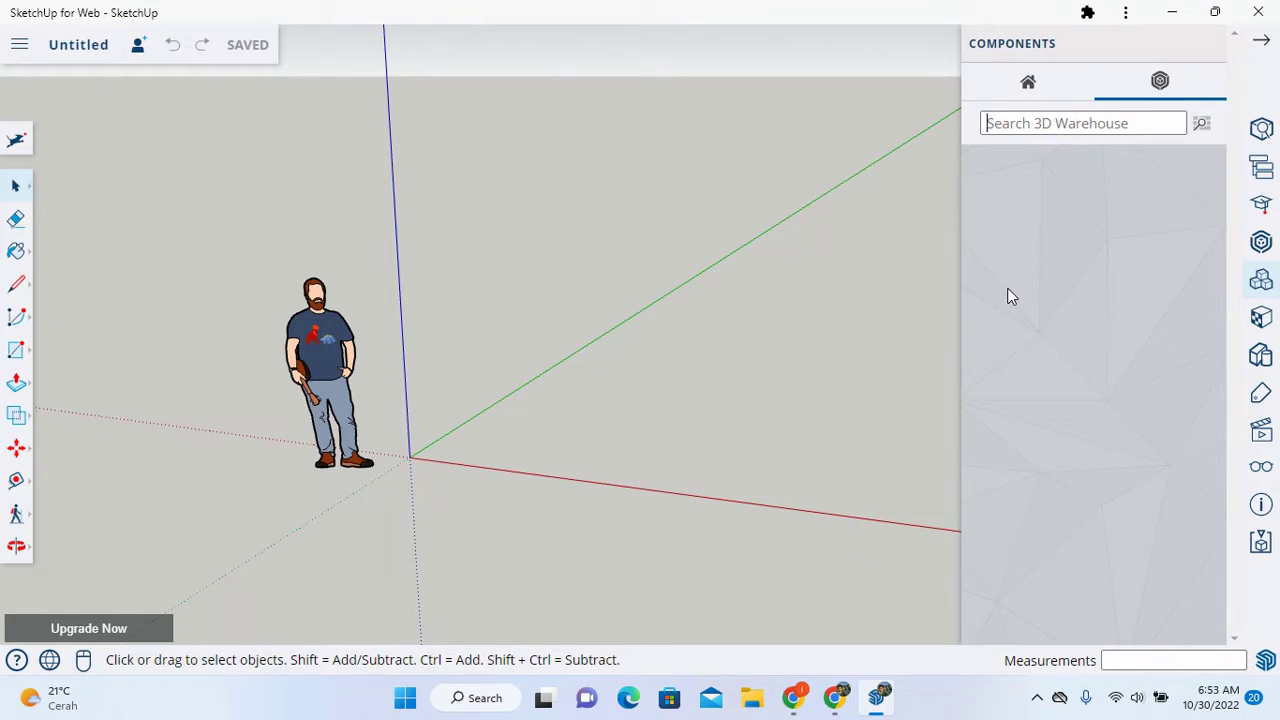
pyautogui.click(1129, 121)
pyautogui.click(1261, 280)
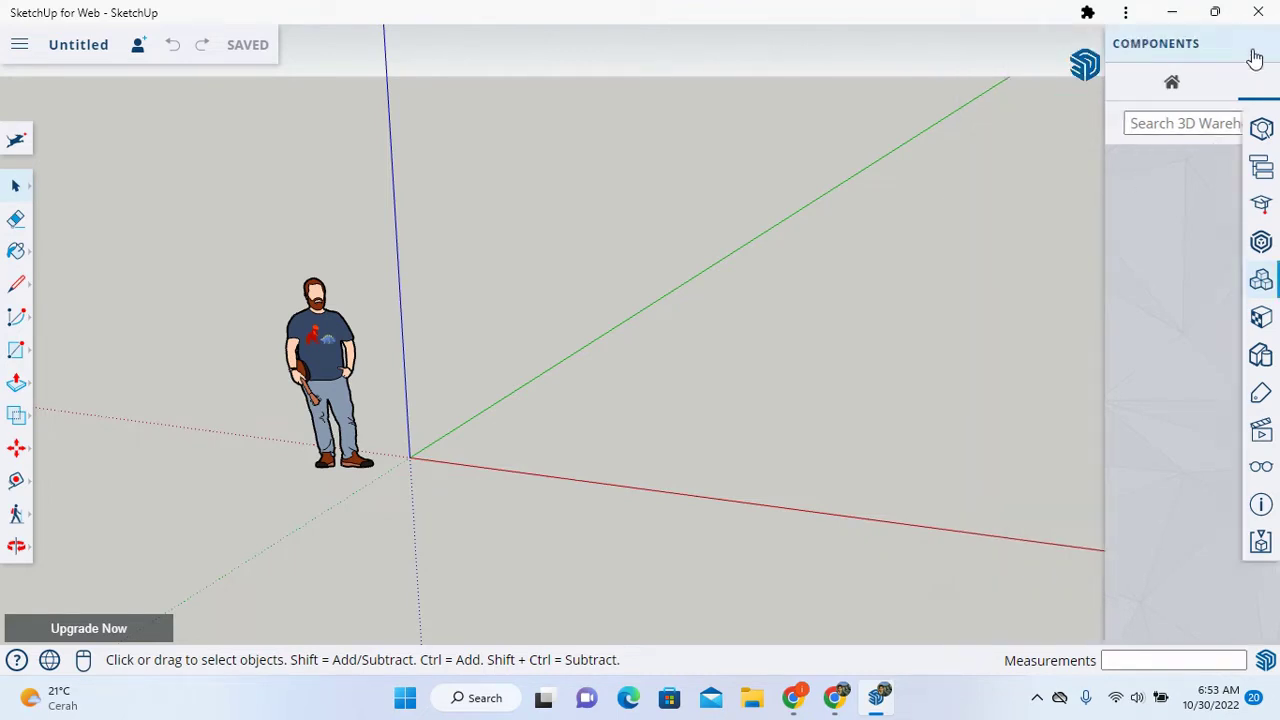
pyautogui.click(1261, 316)
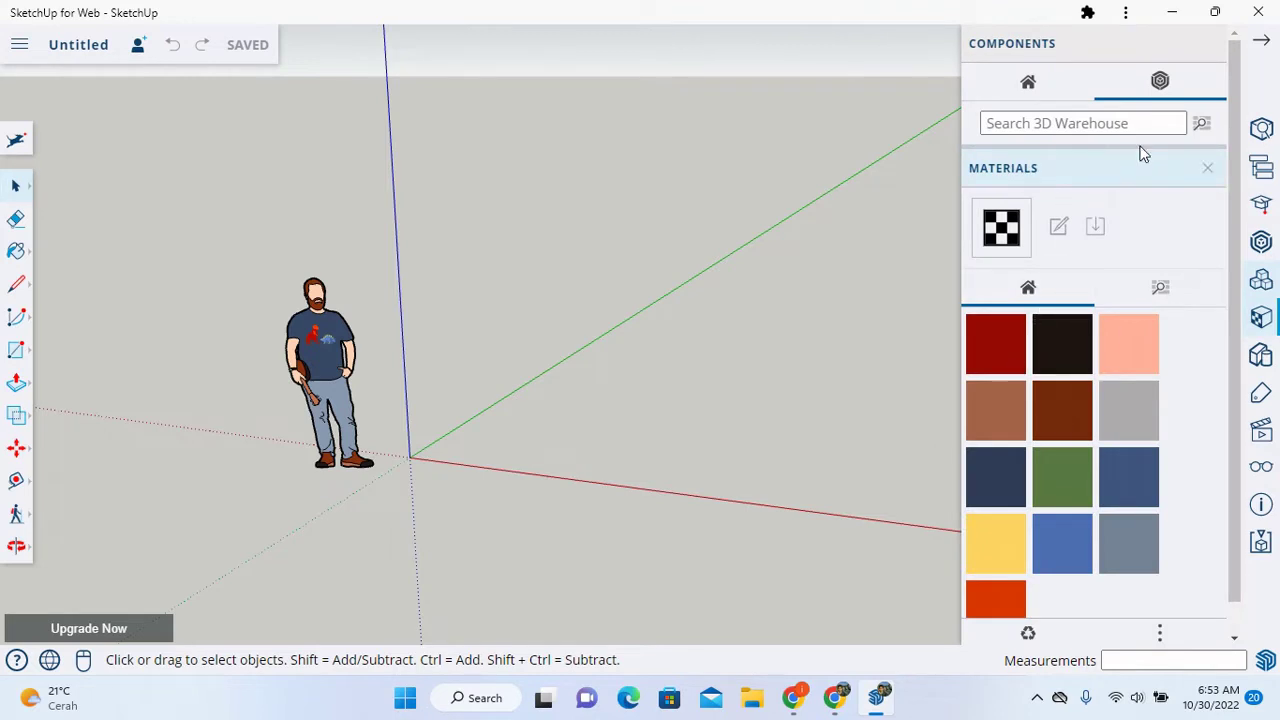
pyautogui.click(1201, 126)
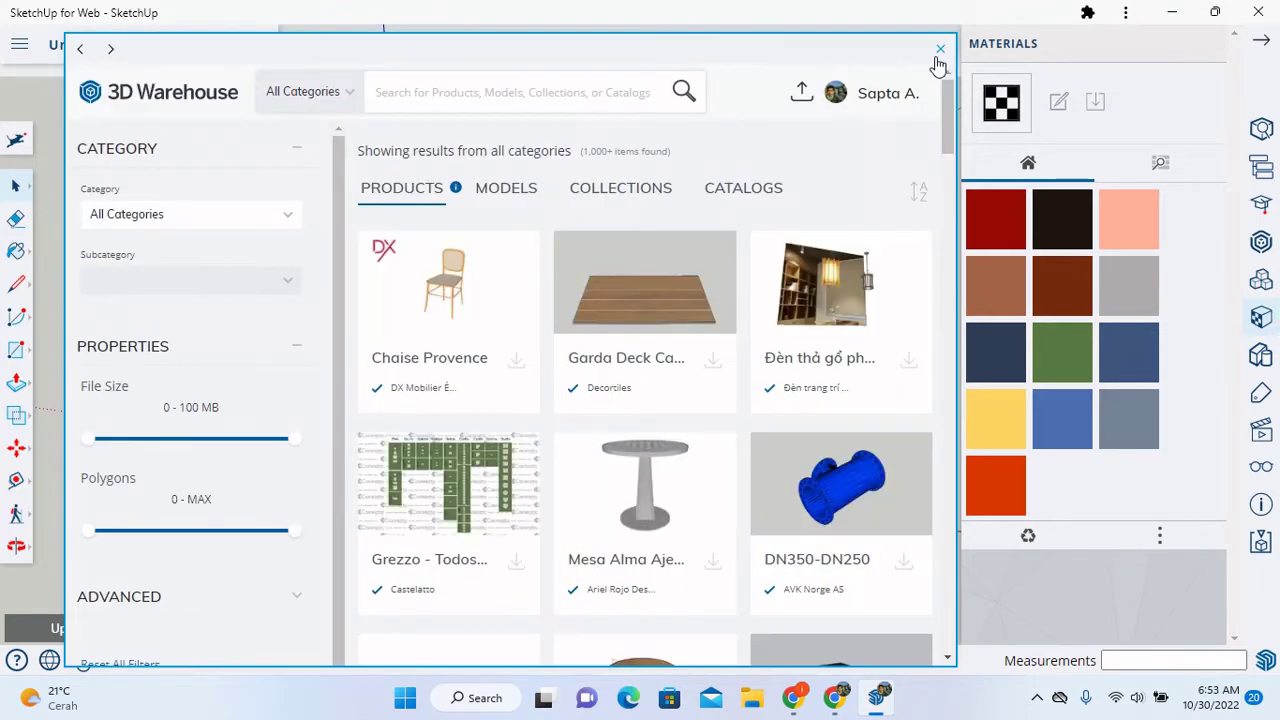
pyautogui.click(940, 49)
# - Browse the material library's categories, examining the Metal and the Glass and Mirrors swatches
pyautogui.click(1160, 166)
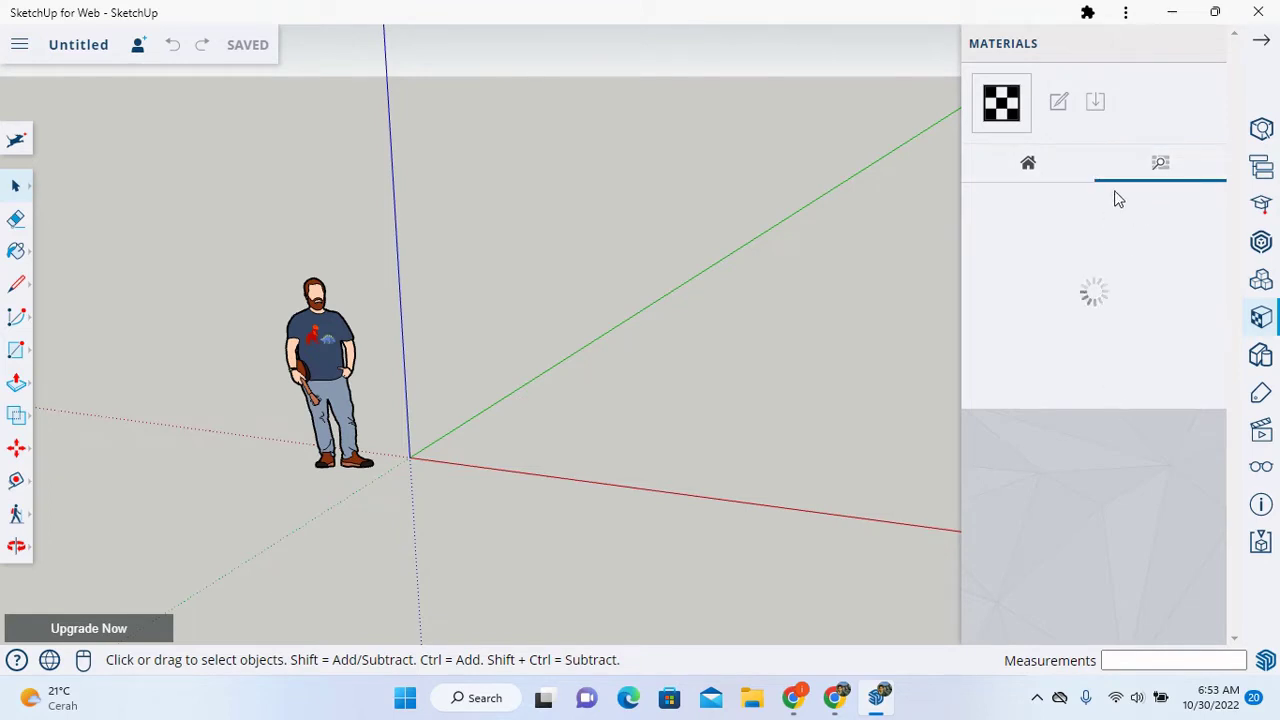
pyautogui.scroll(-1, 1086, 320)
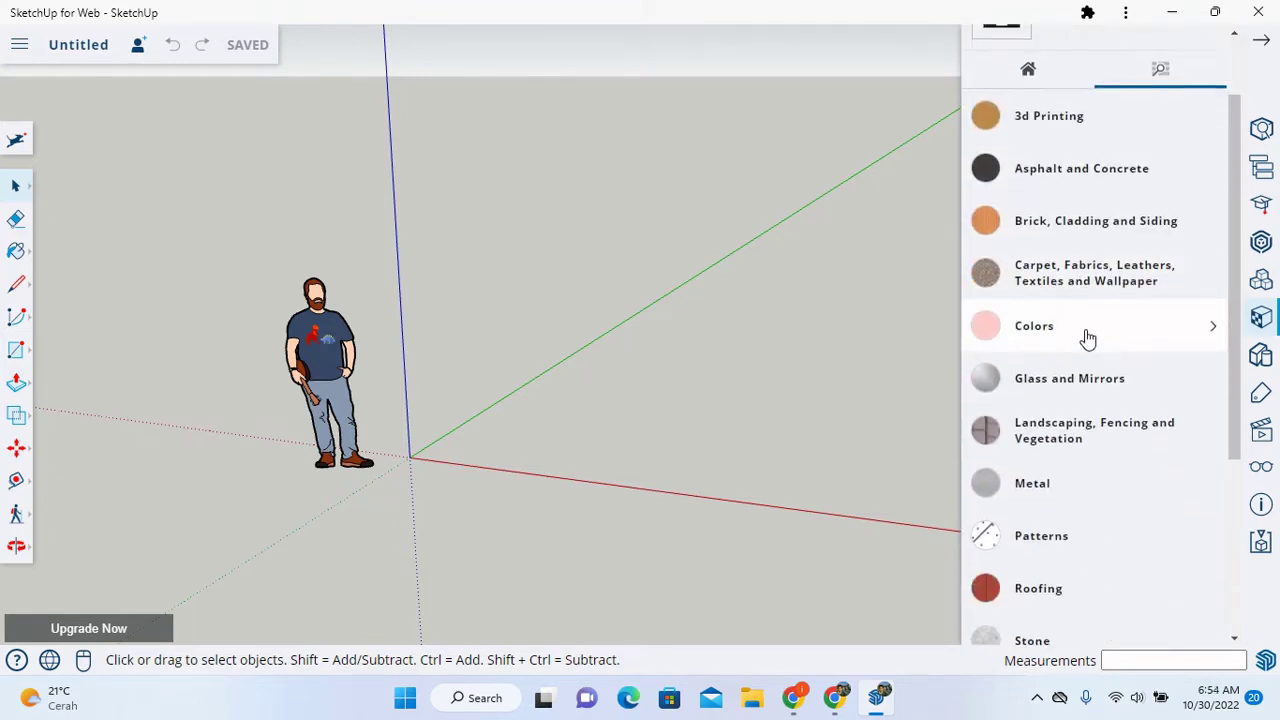
pyautogui.scroll(-2, 1087, 340)
pyautogui.click(1105, 314)
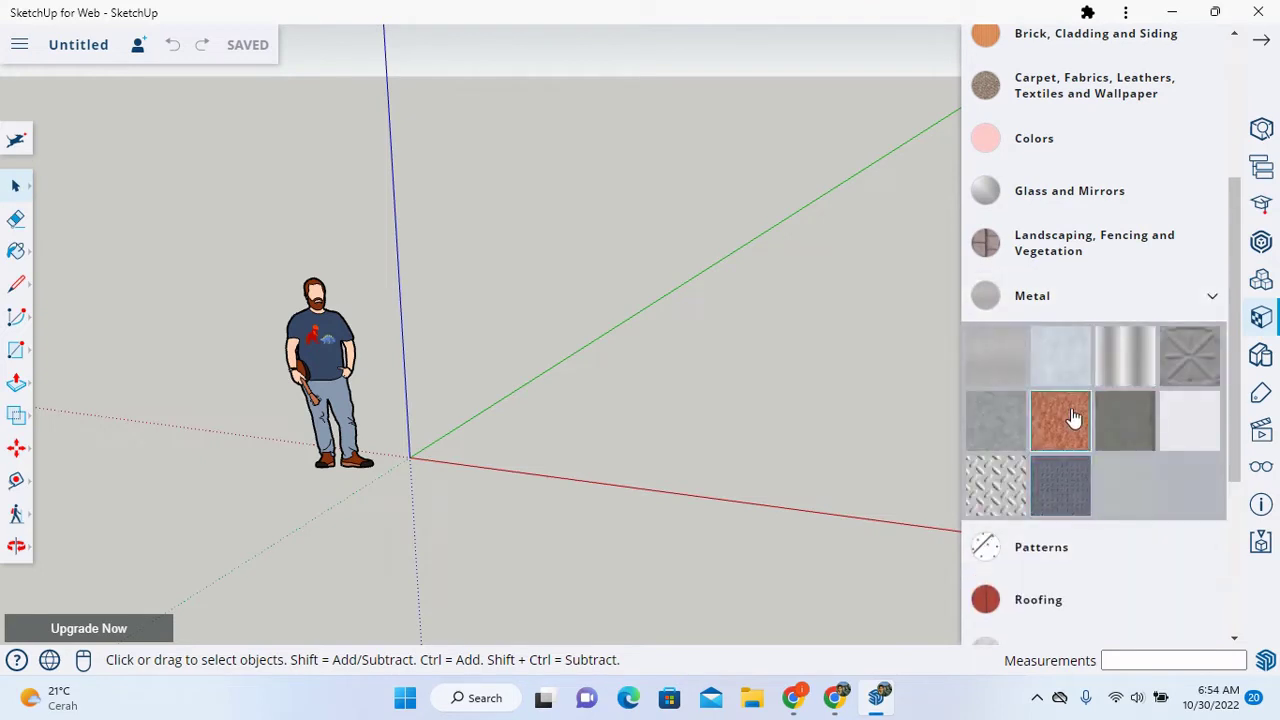
pyautogui.scroll(2, 1073, 416)
pyautogui.click(1094, 386)
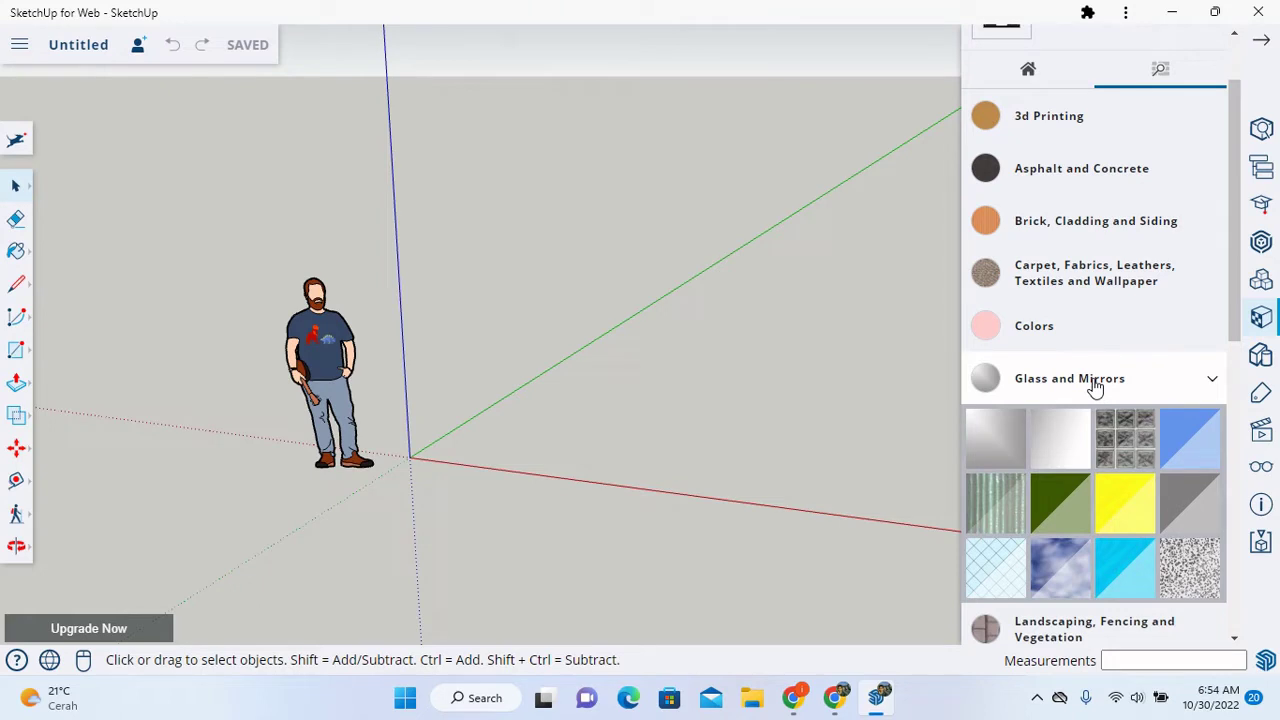
pyautogui.click(1261, 40)
# - Draw a 120 x 120 mm square on the ground plane with one corner on the red axis
pyautogui.scroll(-2, 558, 402)
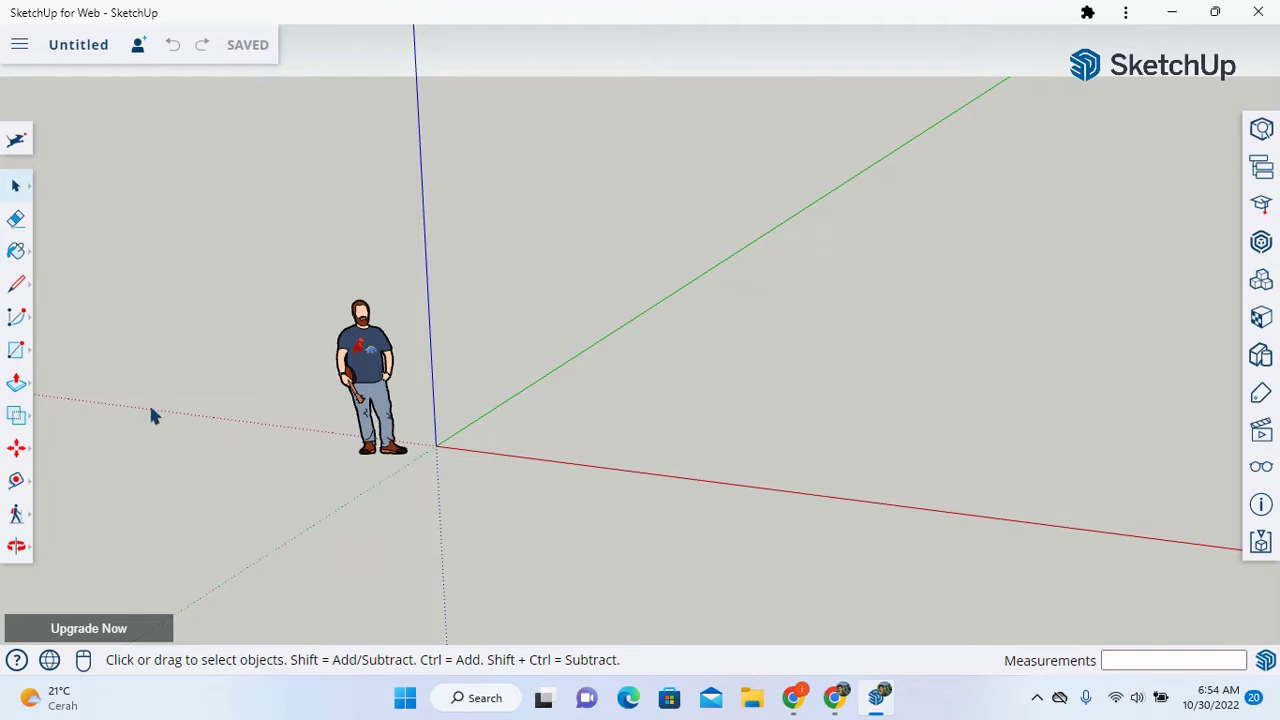
pyautogui.click(18, 352)
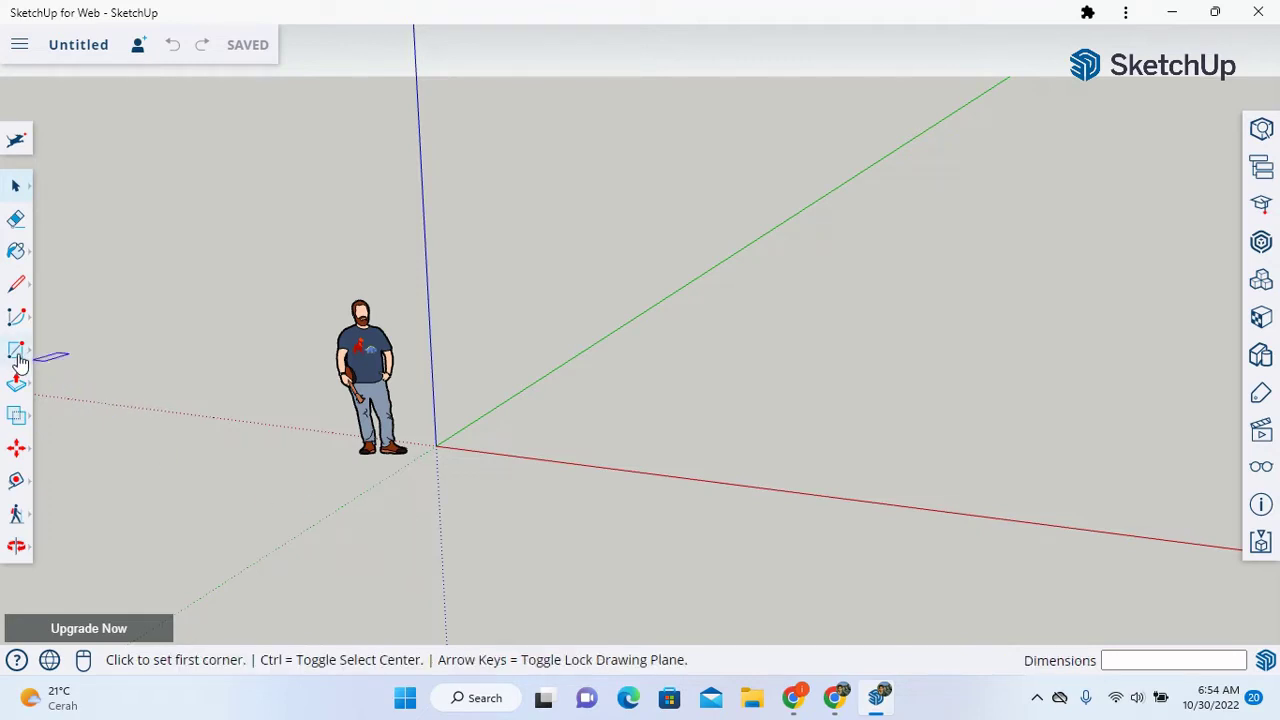
pyautogui.click(543, 460)
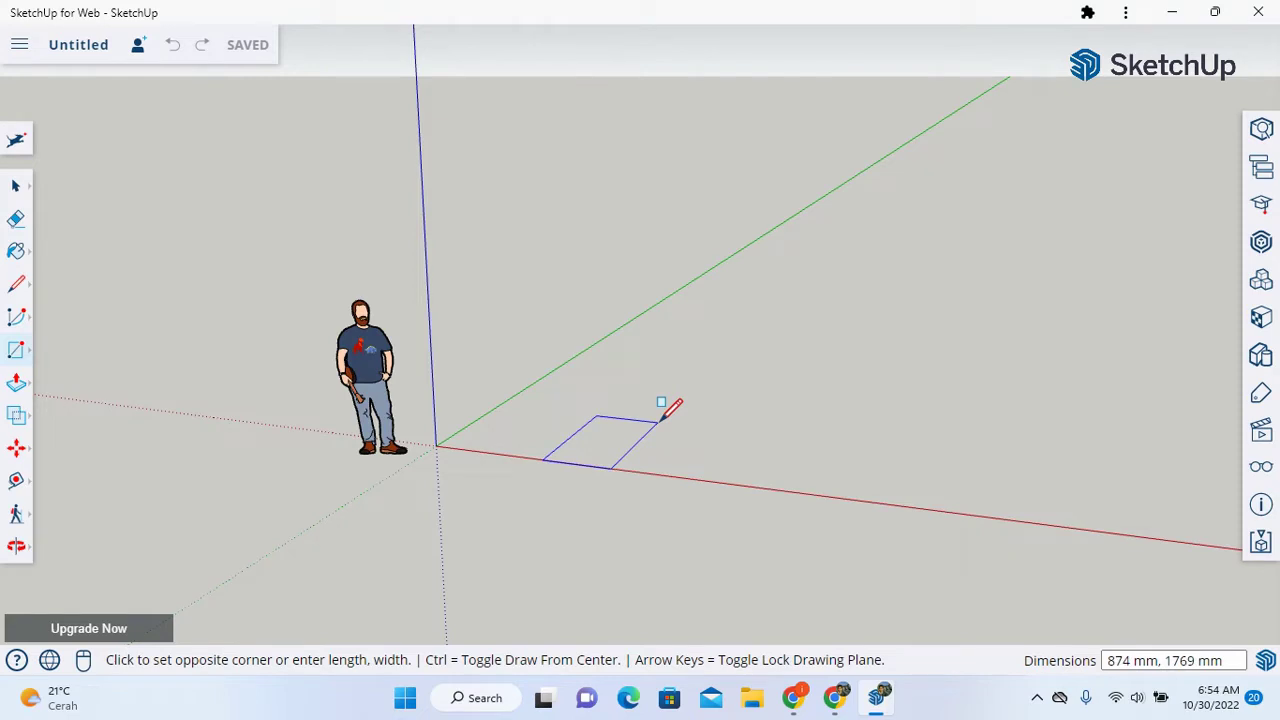
pyautogui.click(658, 420)
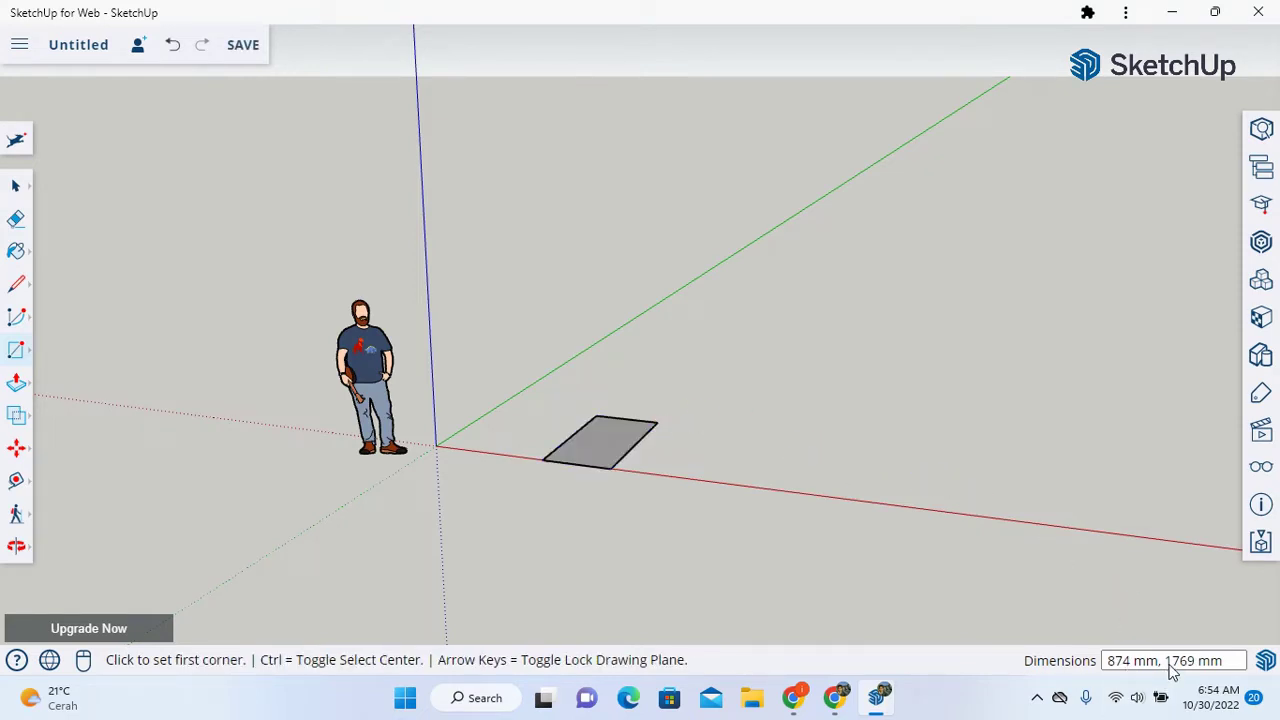
pyautogui.write('120, 120')
pyautogui.press('Return')
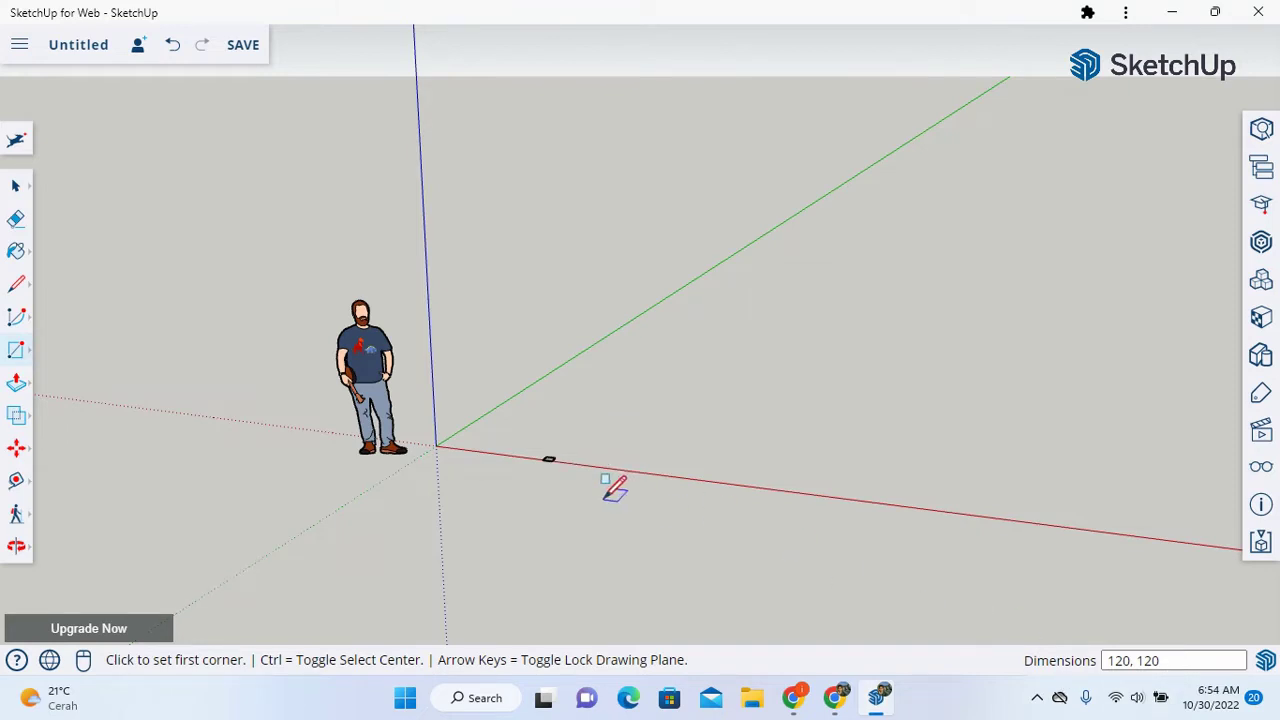
# - Move the square face along the red axis toward the origin in two freehand moves, the second about 63 mm
pyautogui.click(26, 186)
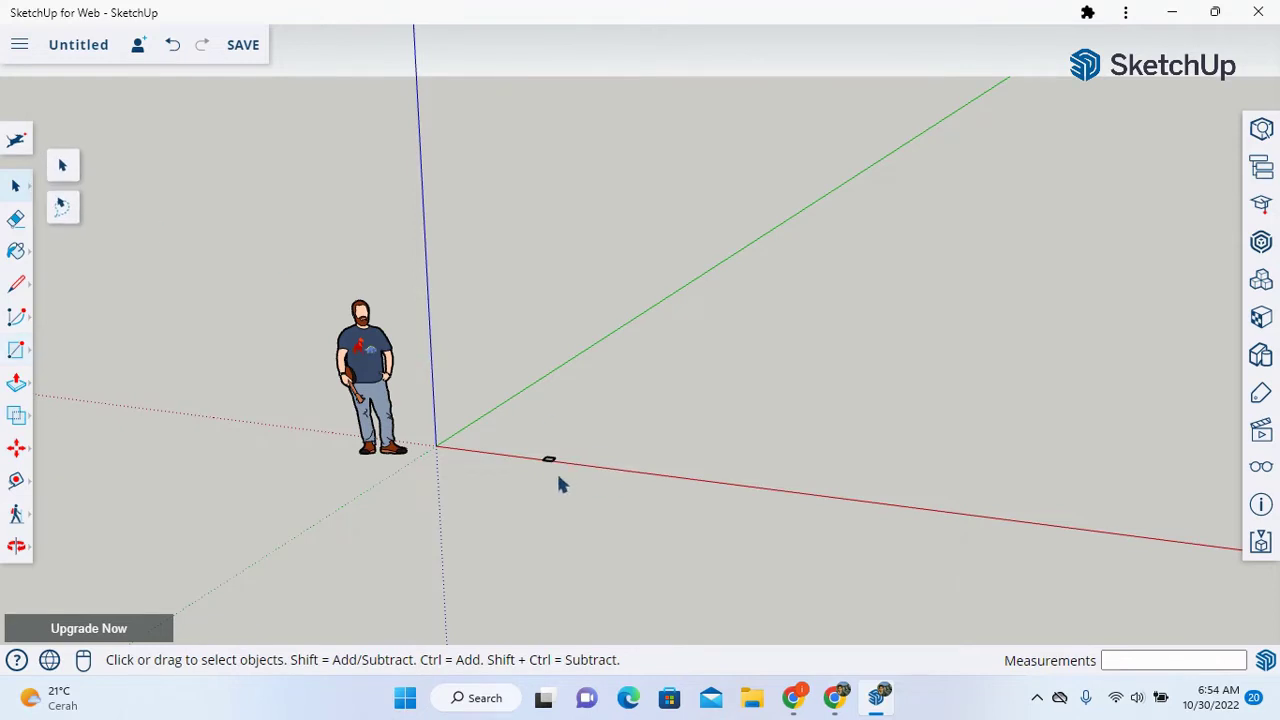
pyautogui.scroll(5, 576, 462)
pyautogui.scroll(6, 443, 437)
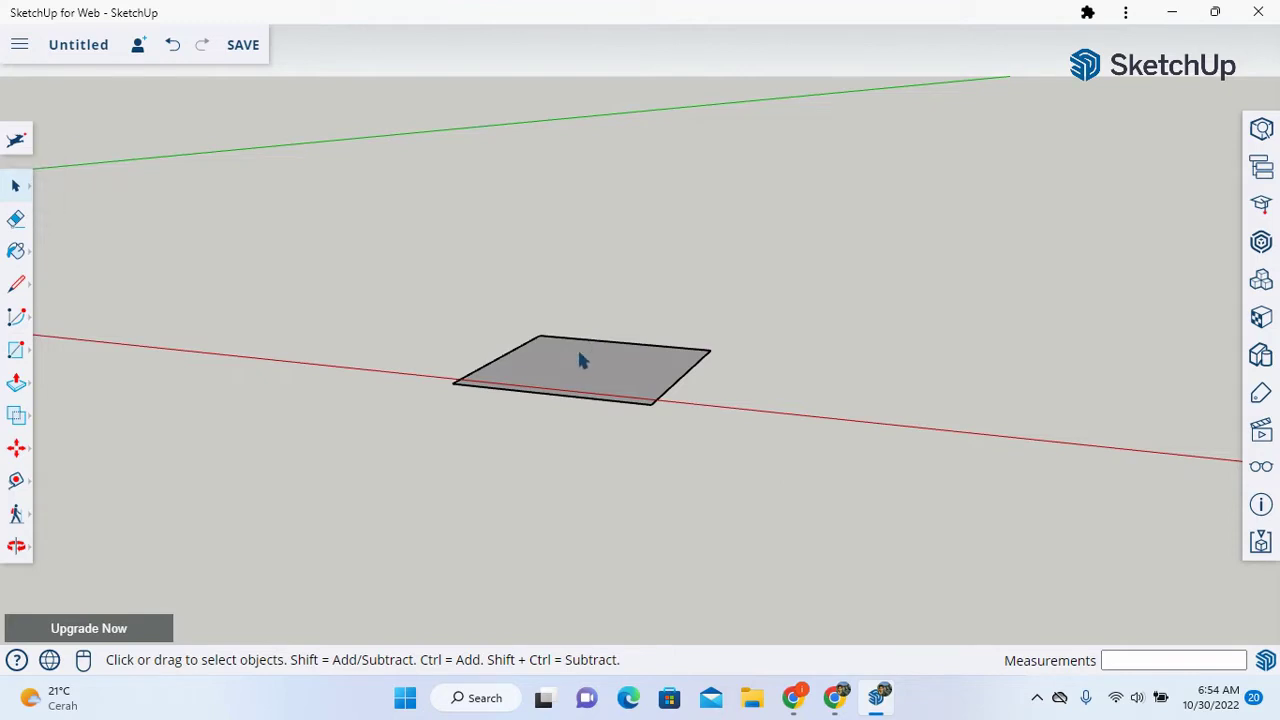
pyautogui.click(17, 448)
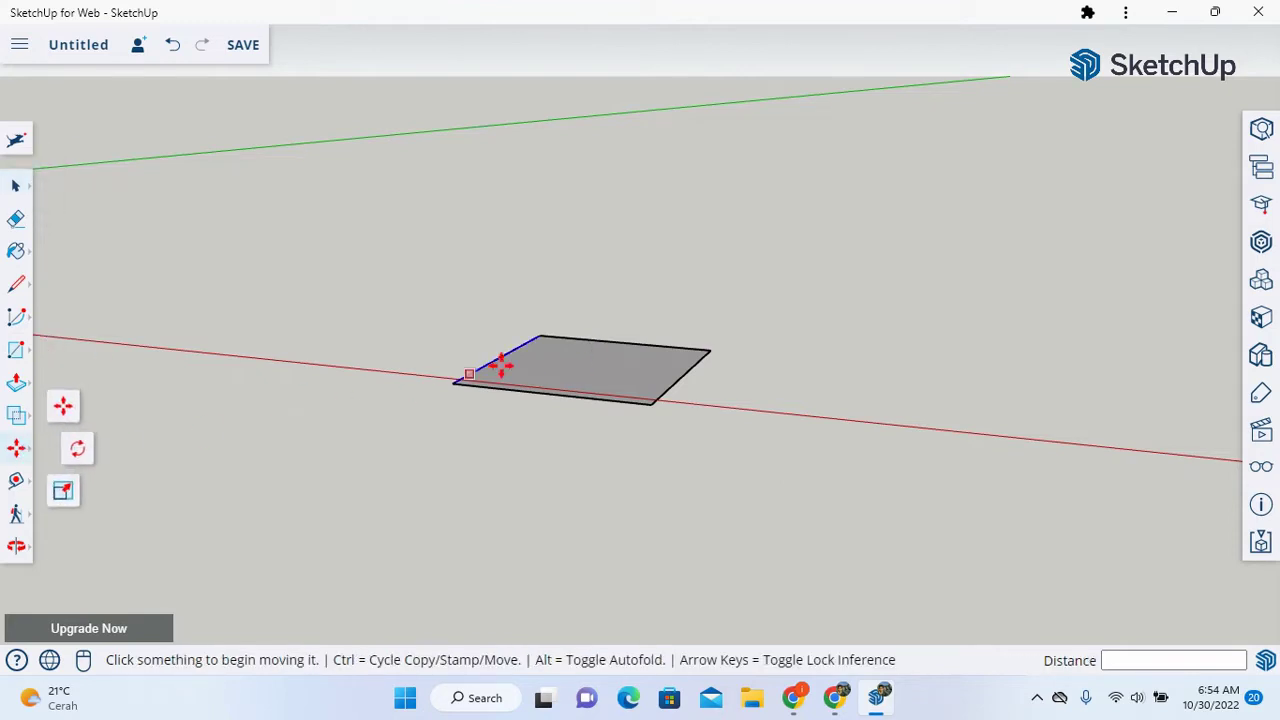
pyautogui.click(543, 351)
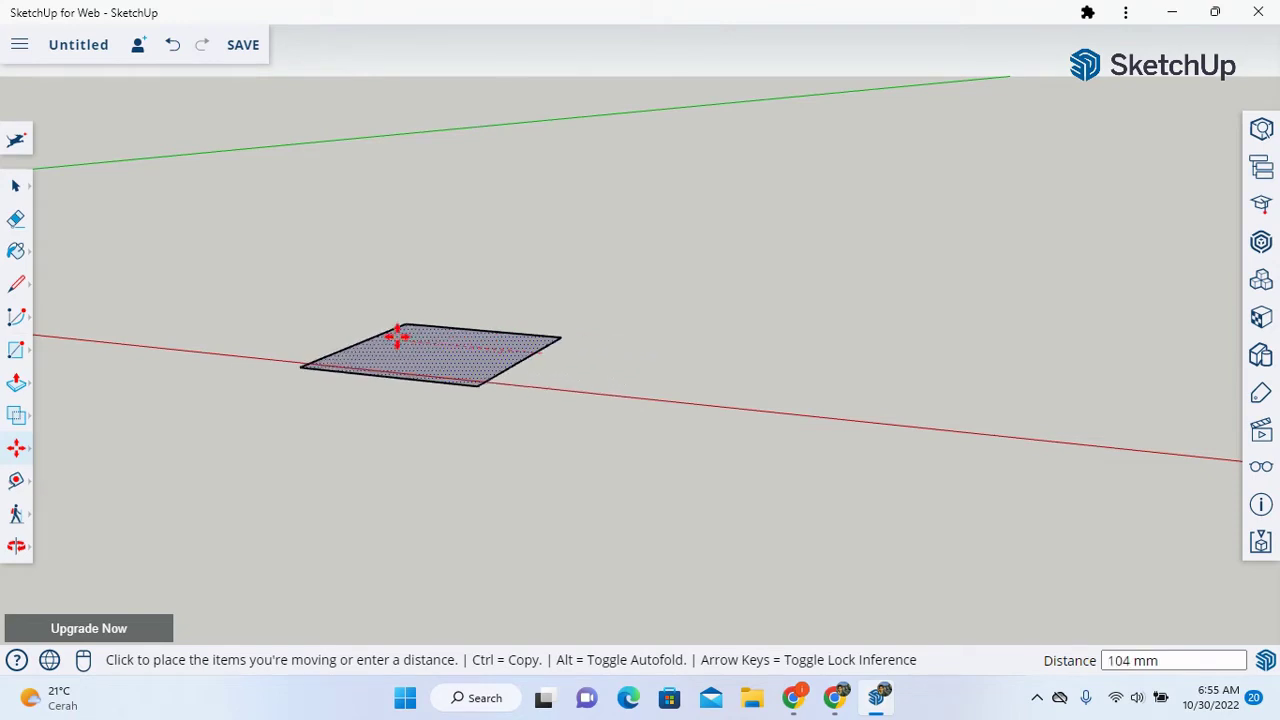
pyautogui.click(386, 331)
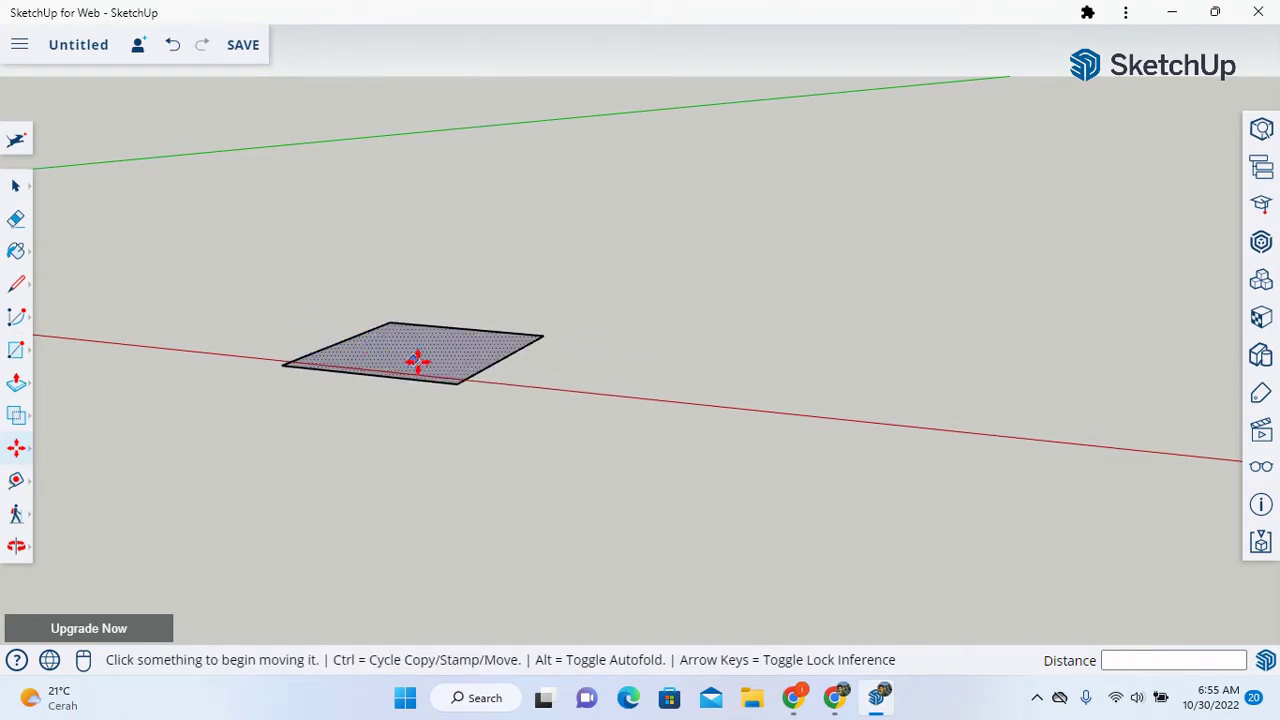
pyautogui.click(413, 362)
pyautogui.click(334, 344)
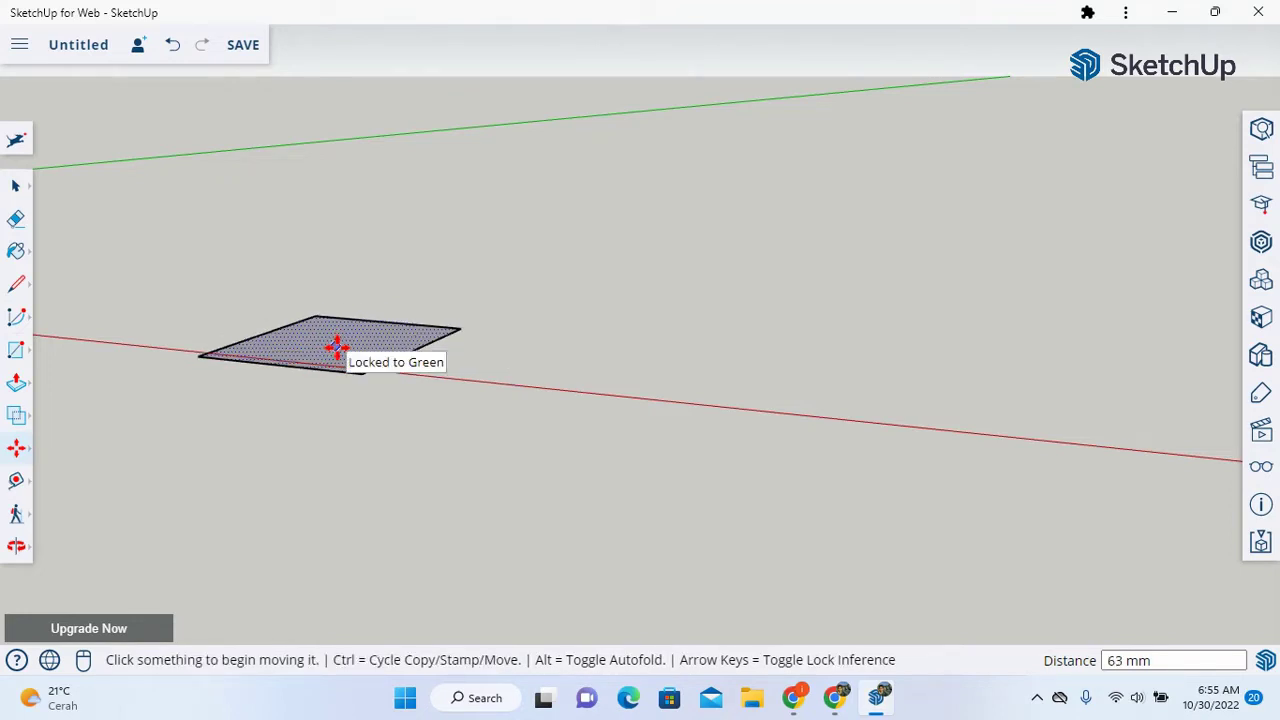
# - Move the square about 34 mm along the green axis and, locked to the red axis, about 73 mm away from the origin
pyautogui.click(347, 346)
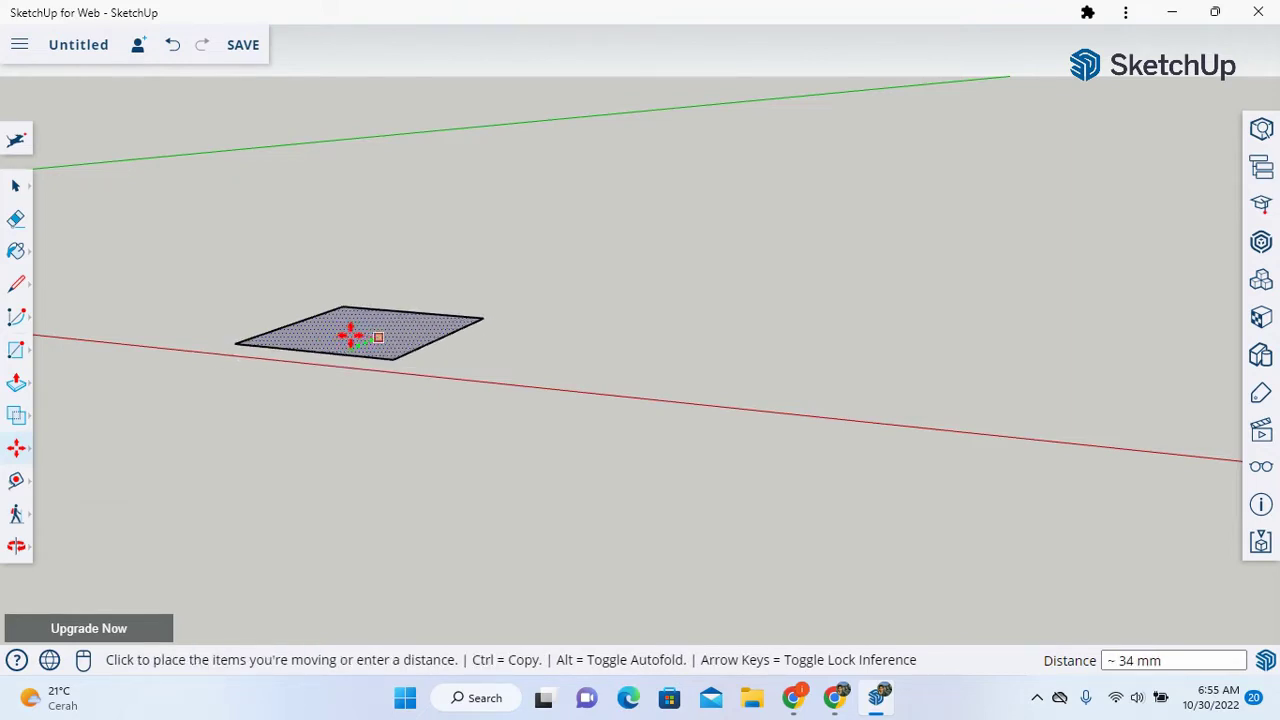
pyautogui.click(349, 336)
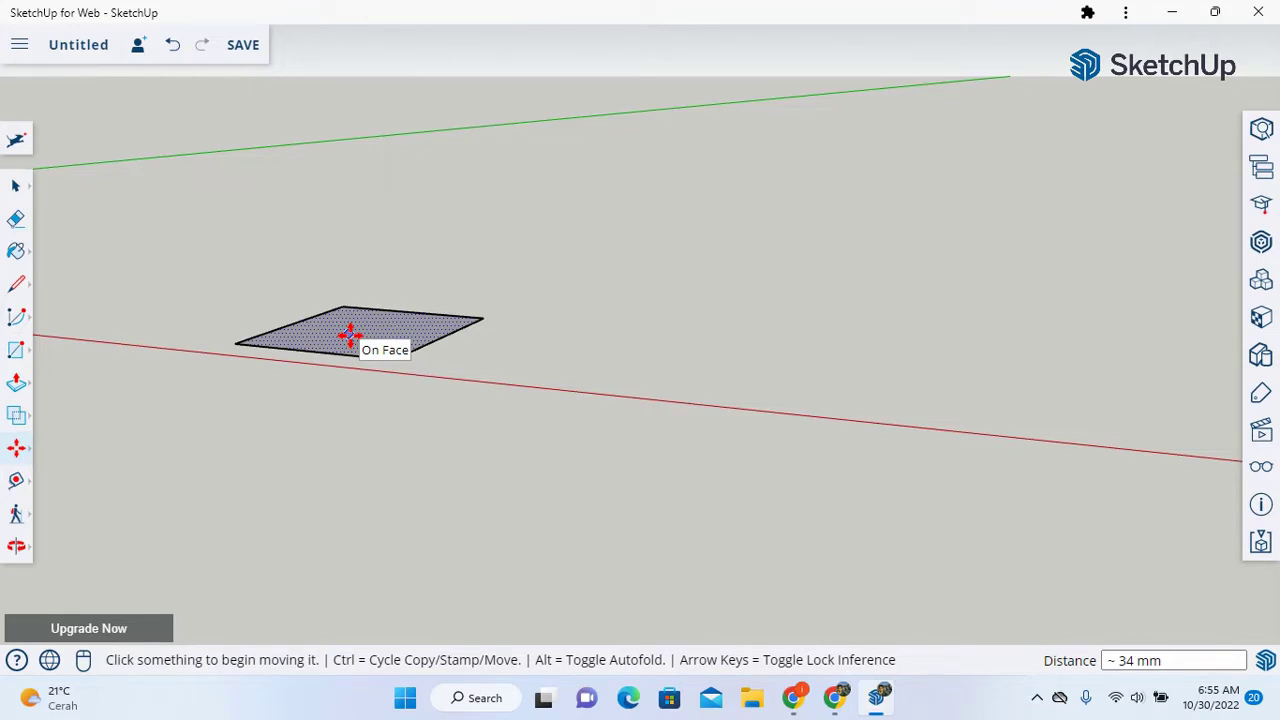
pyautogui.press('Right')
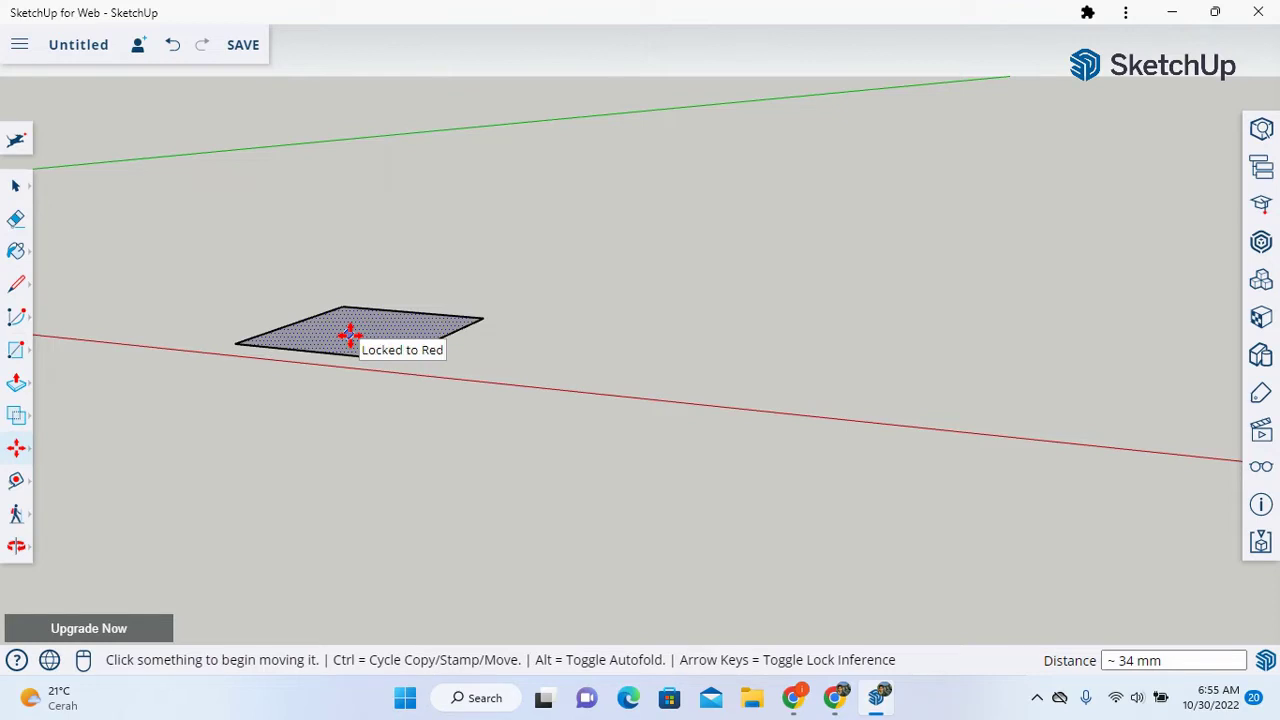
pyautogui.click(349, 336)
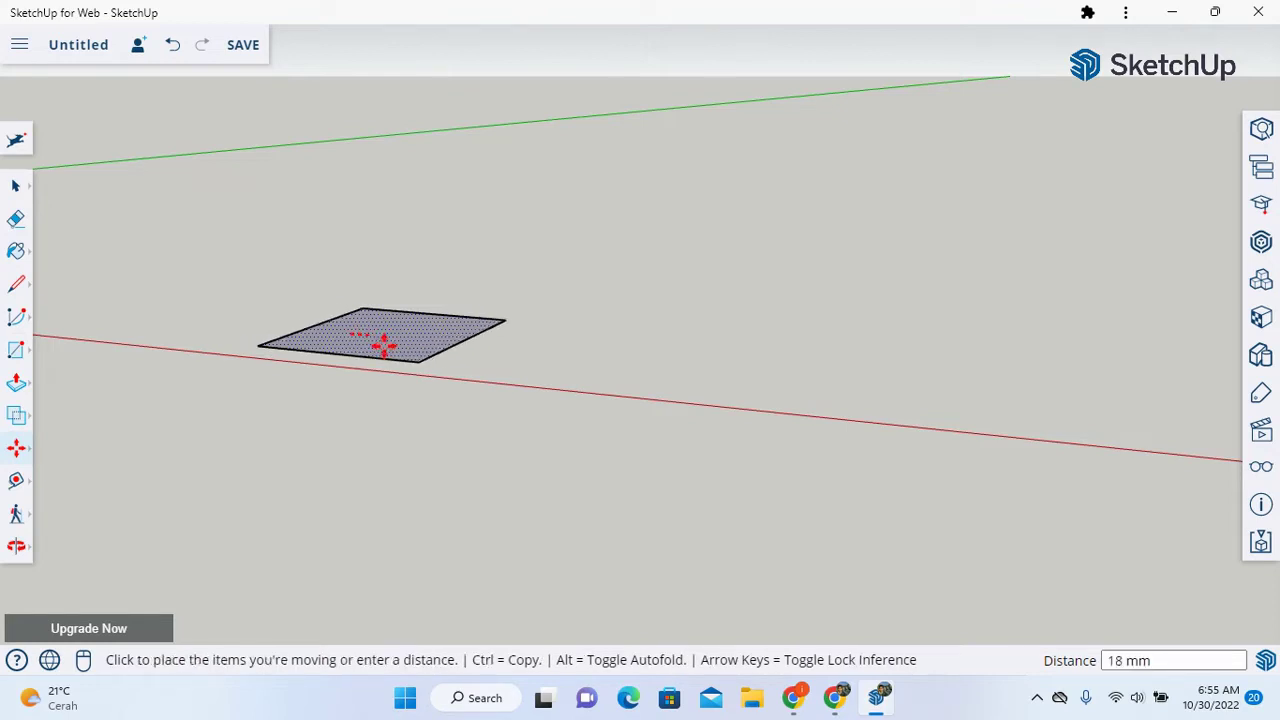
pyautogui.click(443, 350)
# - Move the square about 65 mm away from the red axis, with the movement locked to the green axis
pyautogui.press('Left')
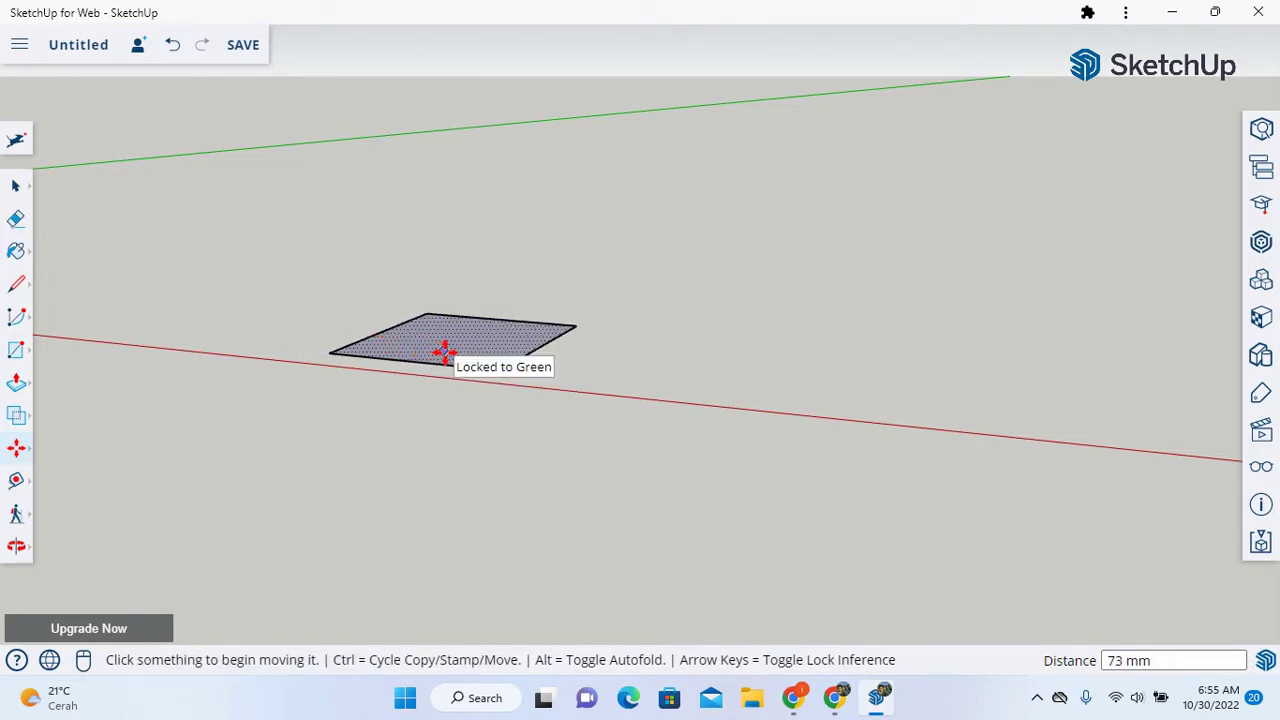
pyautogui.click(455, 348)
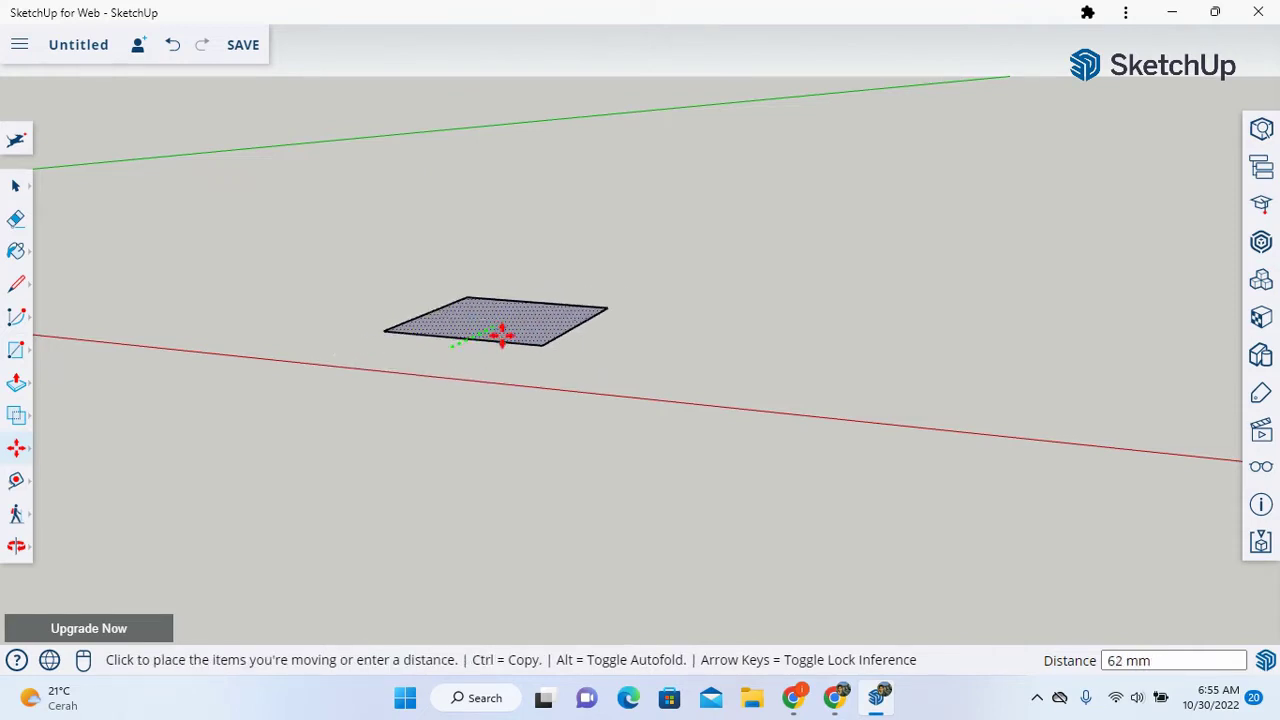
pyautogui.click(501, 336)
# - Try moving the square vertically with the movement locked to the blue axis, and undo the move
pyautogui.press('Up')
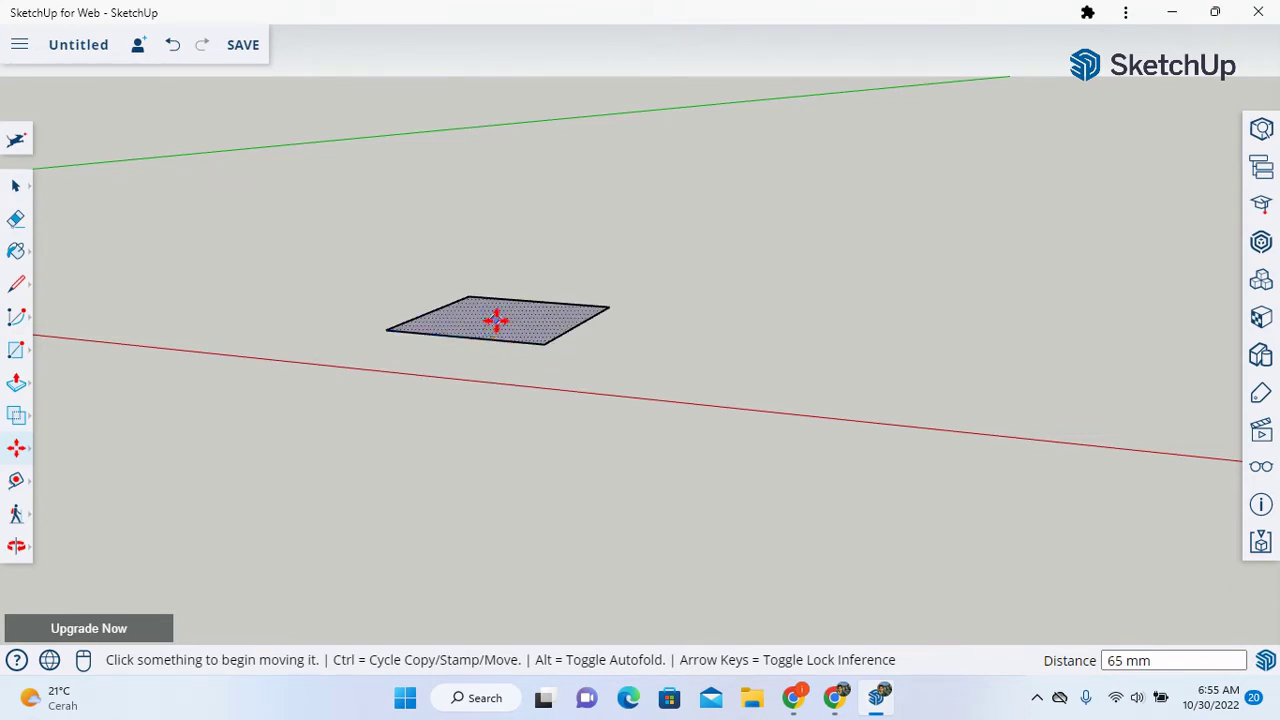
pyautogui.click(497, 320)
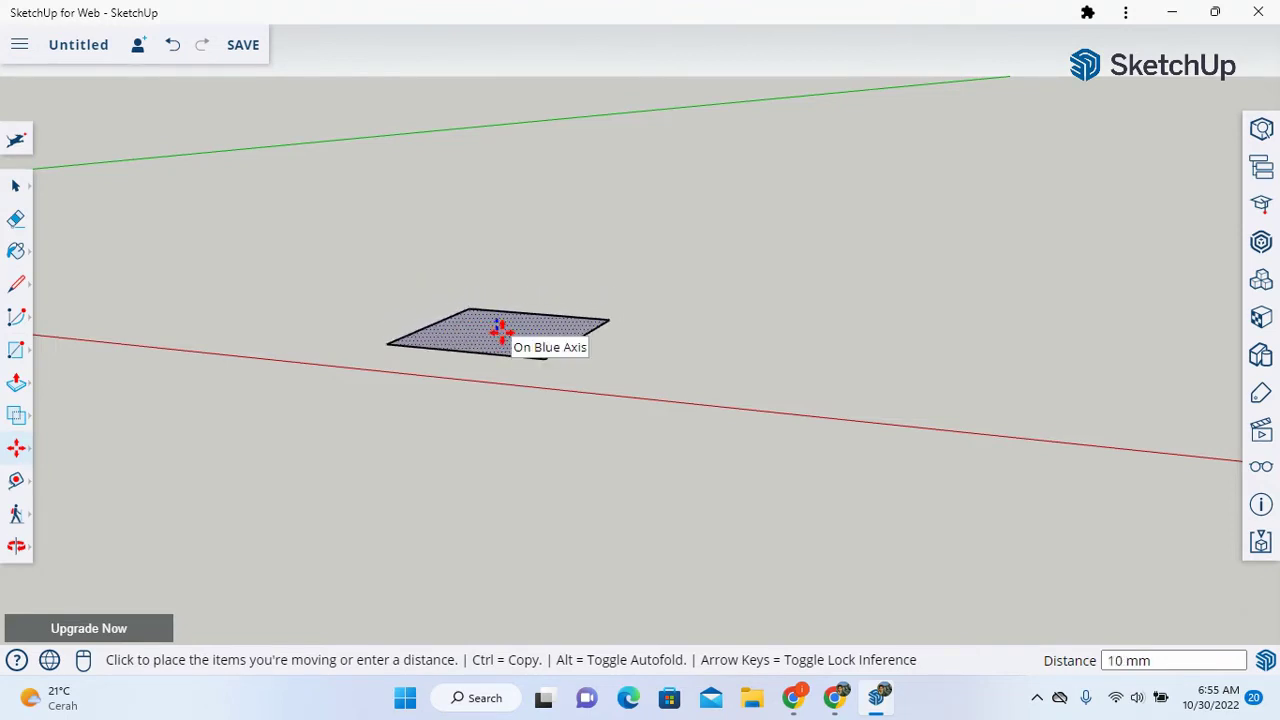
pyautogui.write('7')
pyautogui.press('Return')
pyautogui.hotkey('ctrl', 'z')
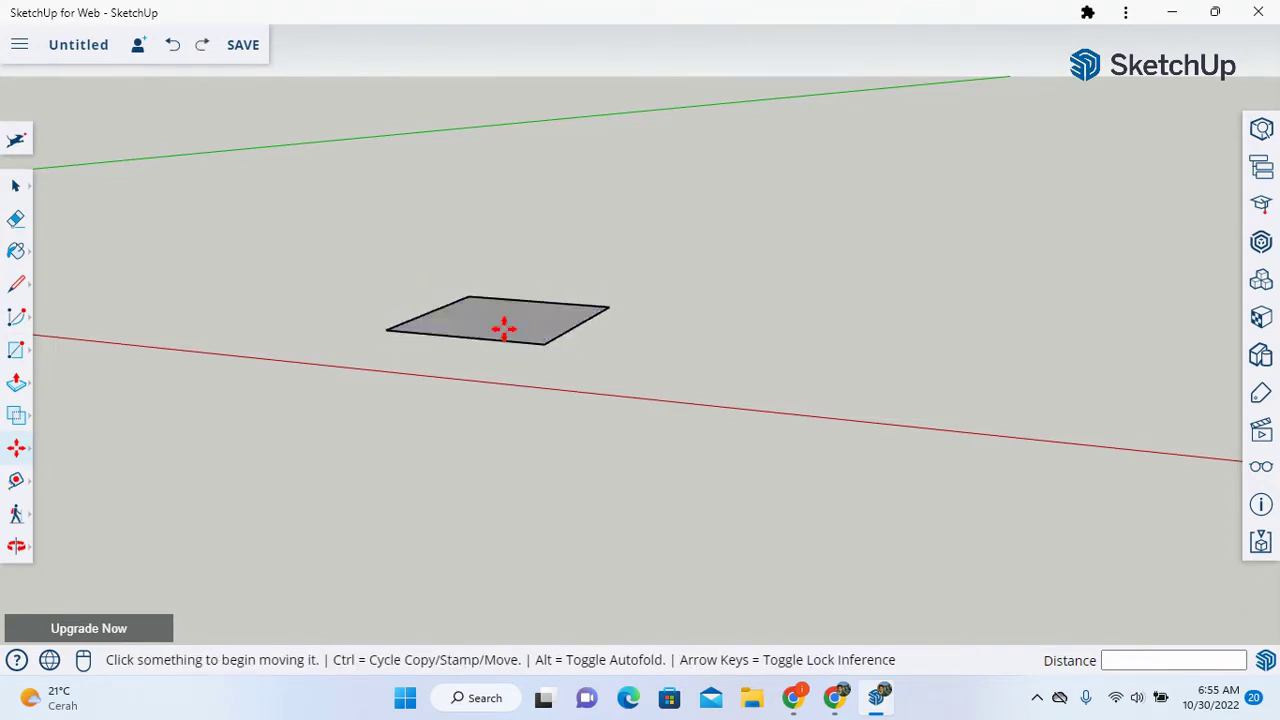
# - Move the square freely by about 90 mm back toward the red axis
pyautogui.click(505, 325)
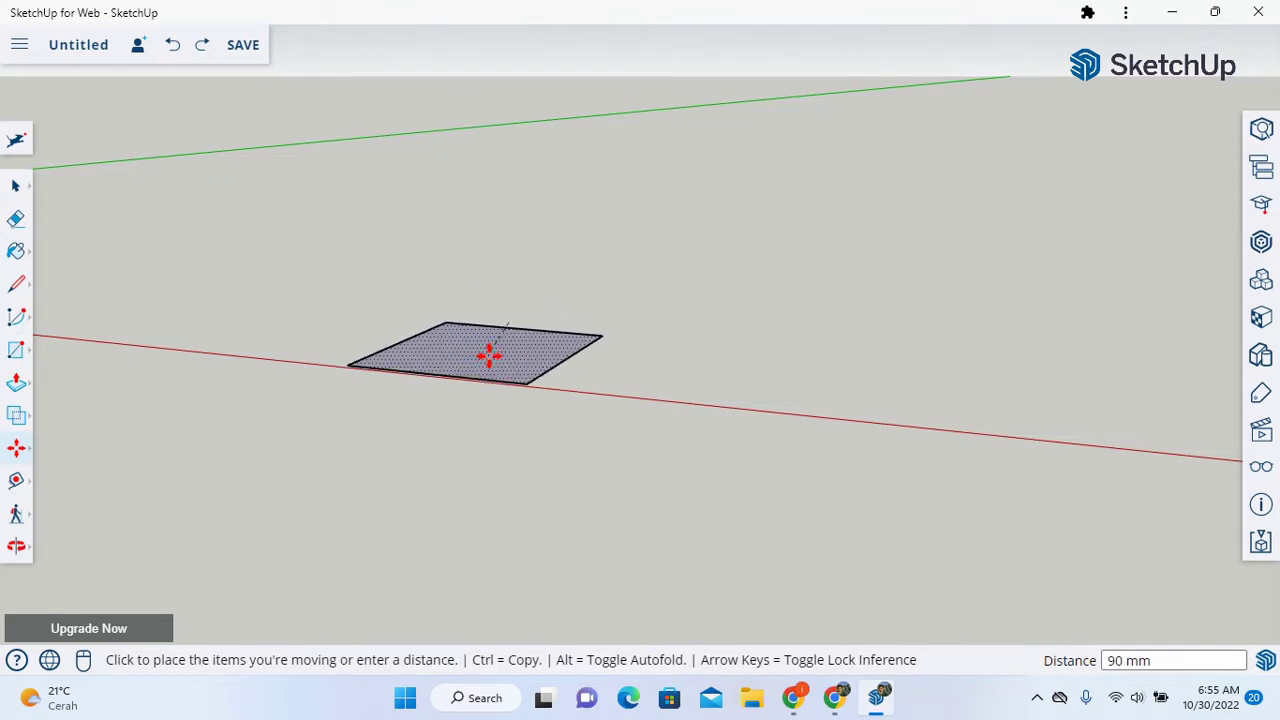
pyautogui.click(489, 355)
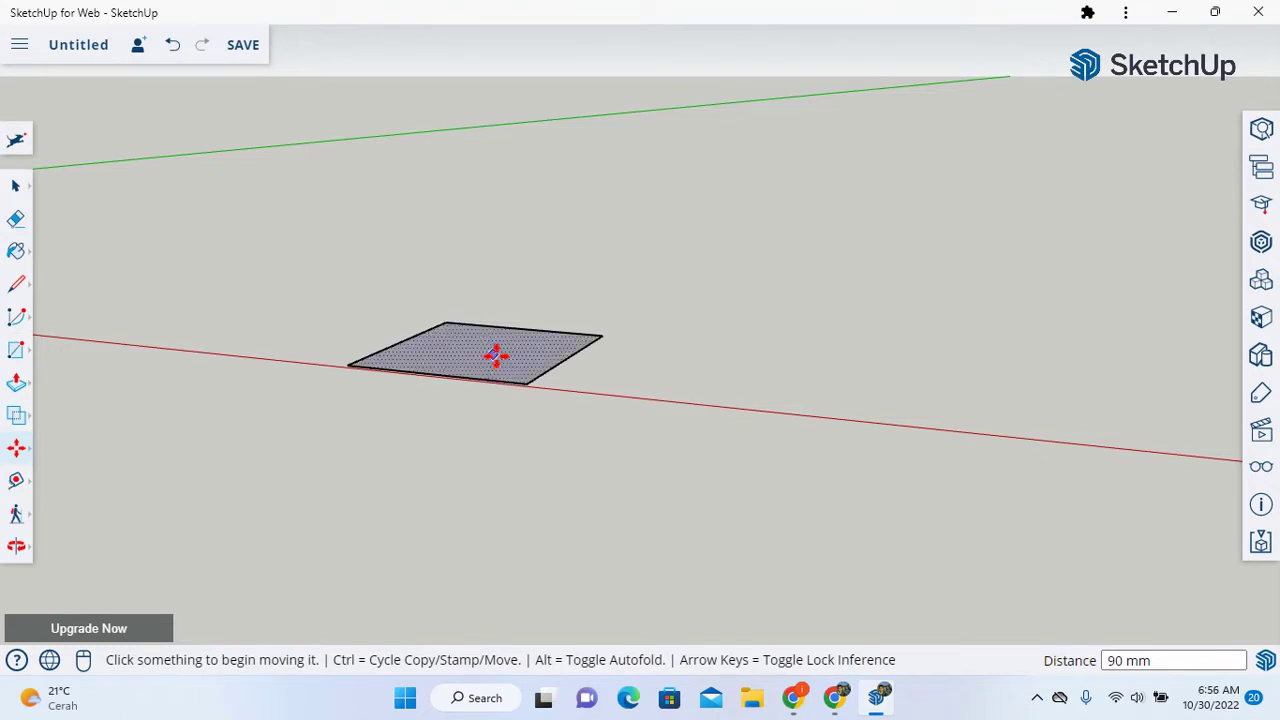
# - Extrude the square upward by 120 mm with Push/Pull to form a cube
pyautogui.click(18, 390)
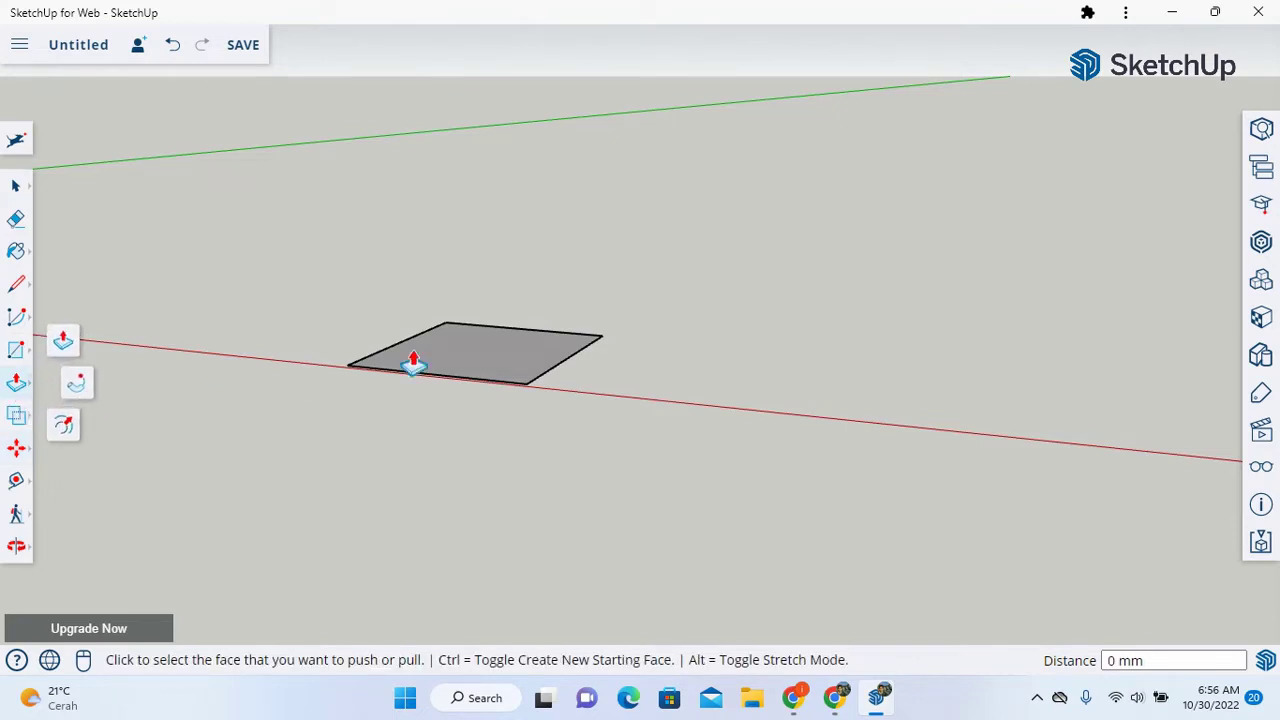
pyautogui.click(490, 362)
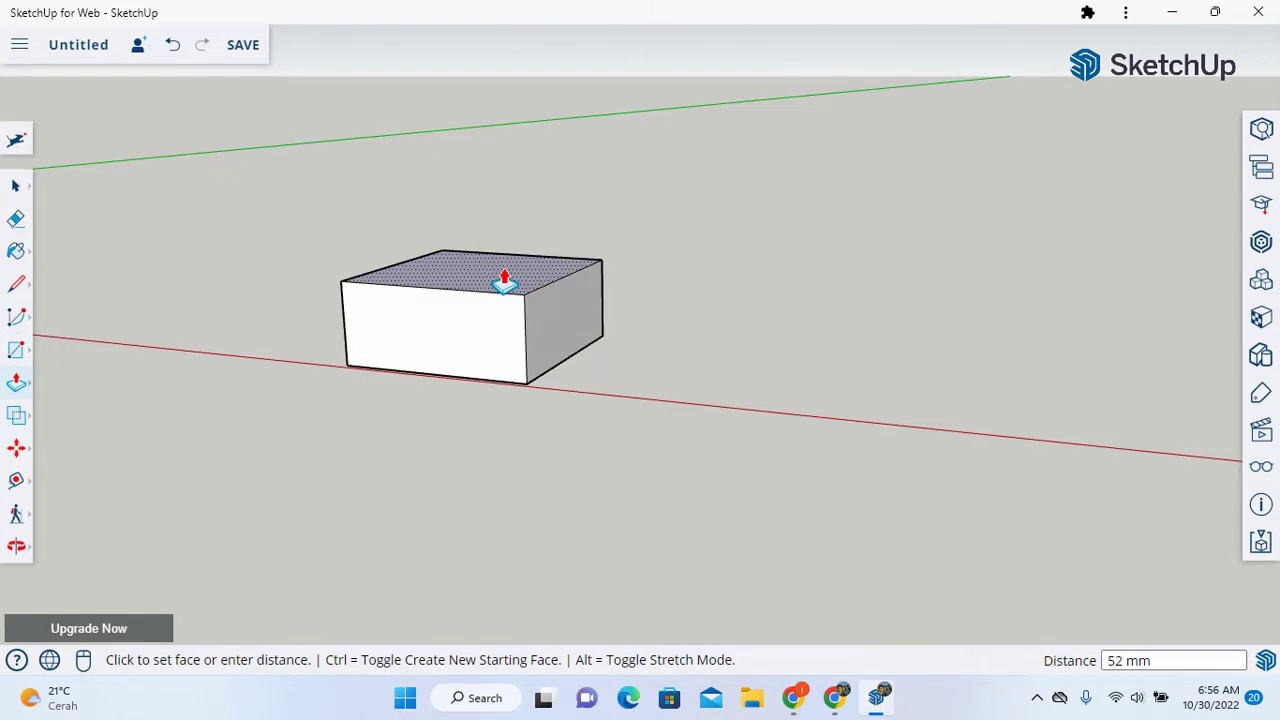
pyautogui.click(505, 283)
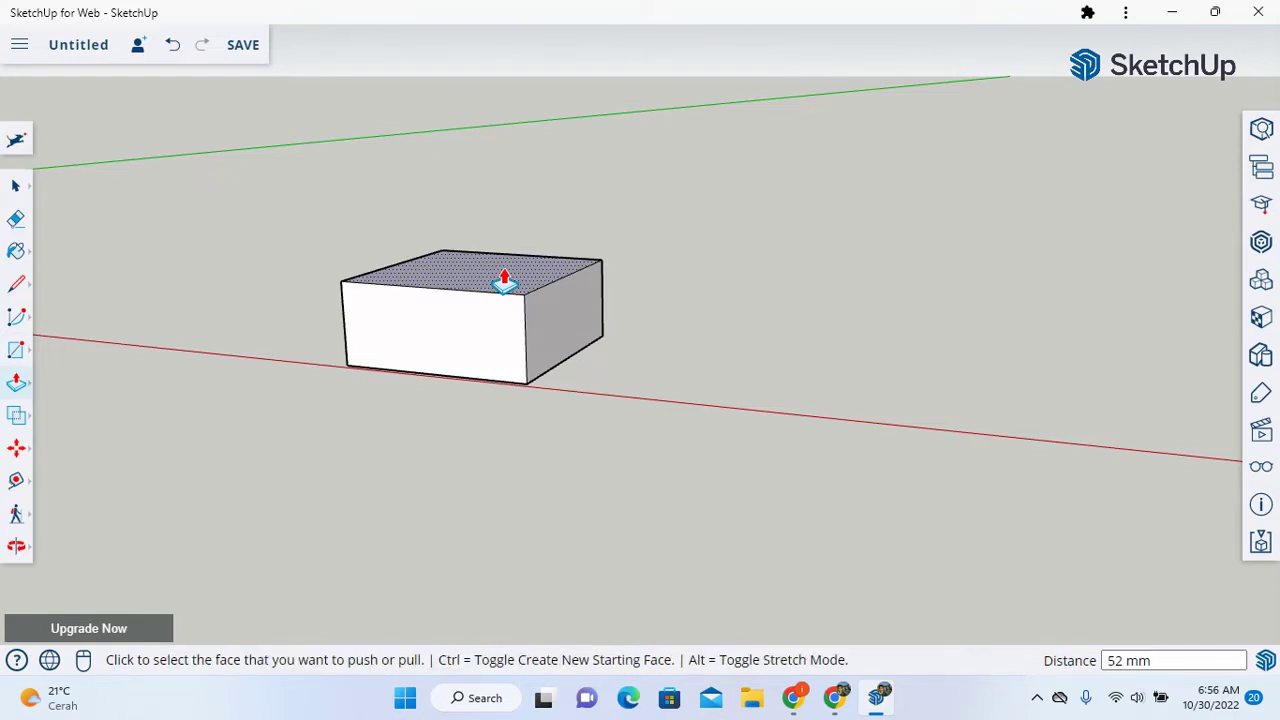
pyautogui.write('120')
pyautogui.press('Return')
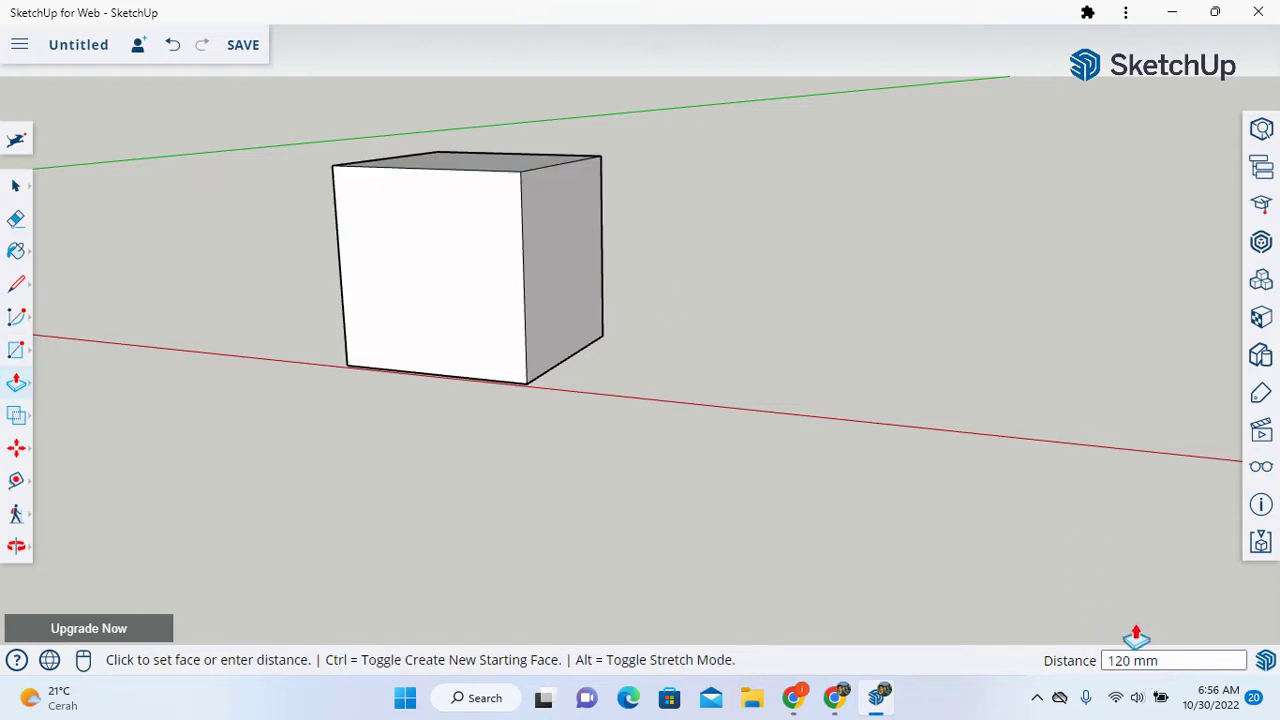
# - Review the regional language and default template options in the application settings, and close the settings
pyautogui.click(20, 46)
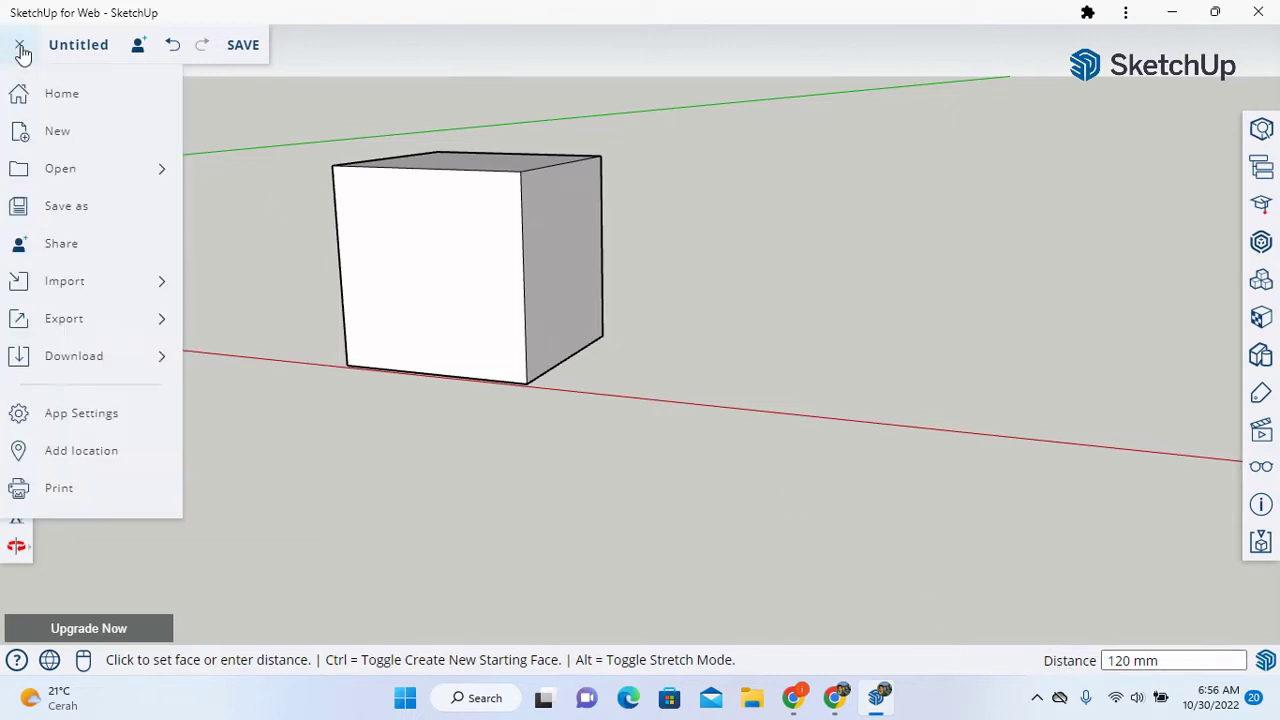
pyautogui.click(100, 420)
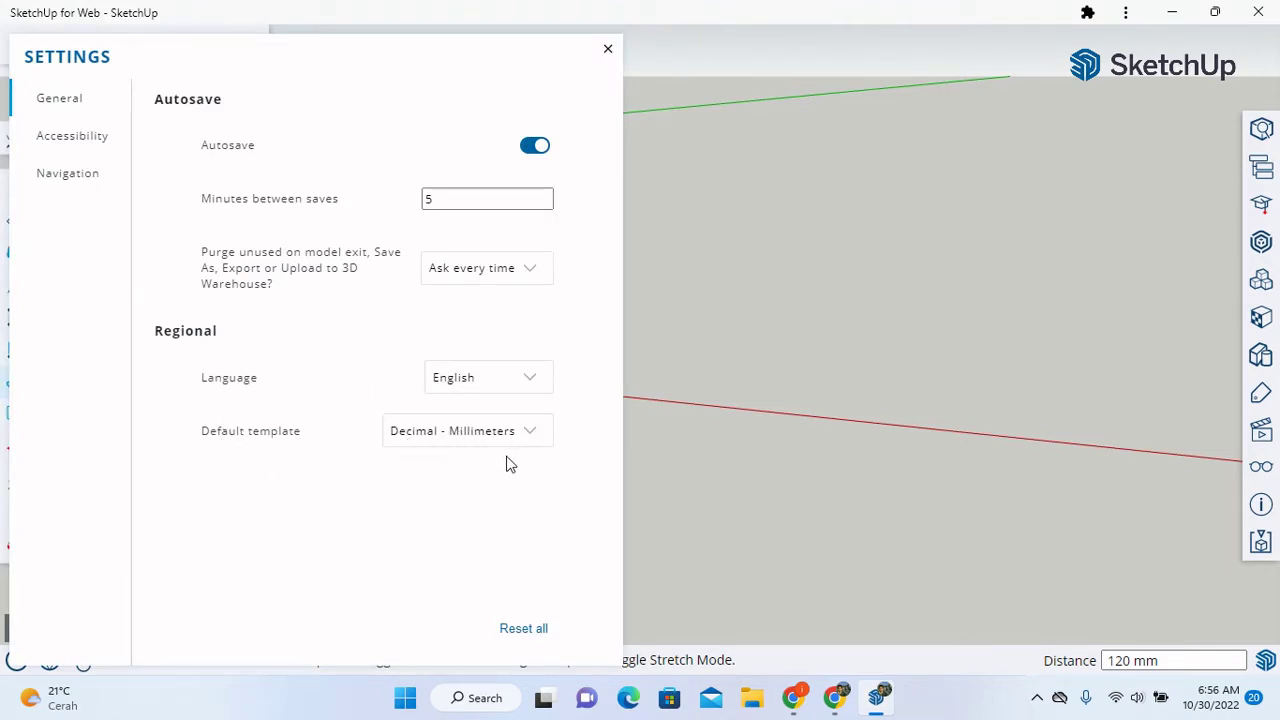
pyautogui.click(607, 48)
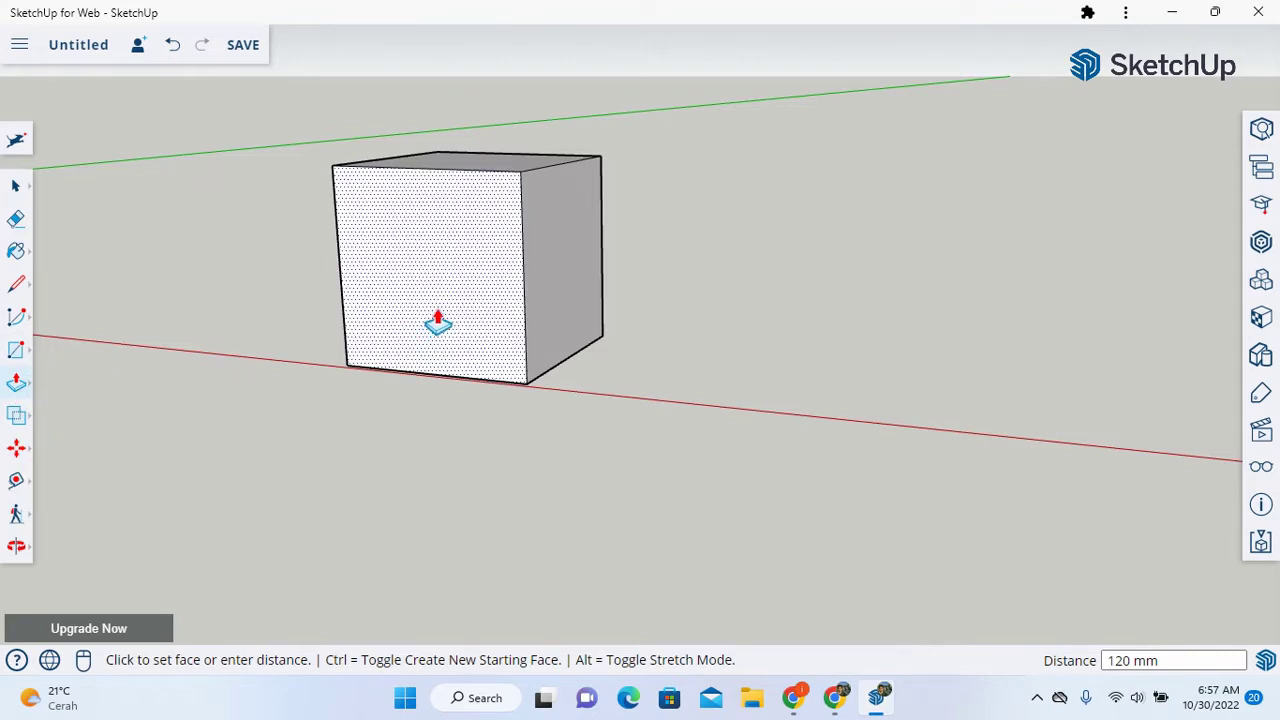
# - Offset the outline of the cube's front face inward by 3 mm
pyautogui.click(24, 393)
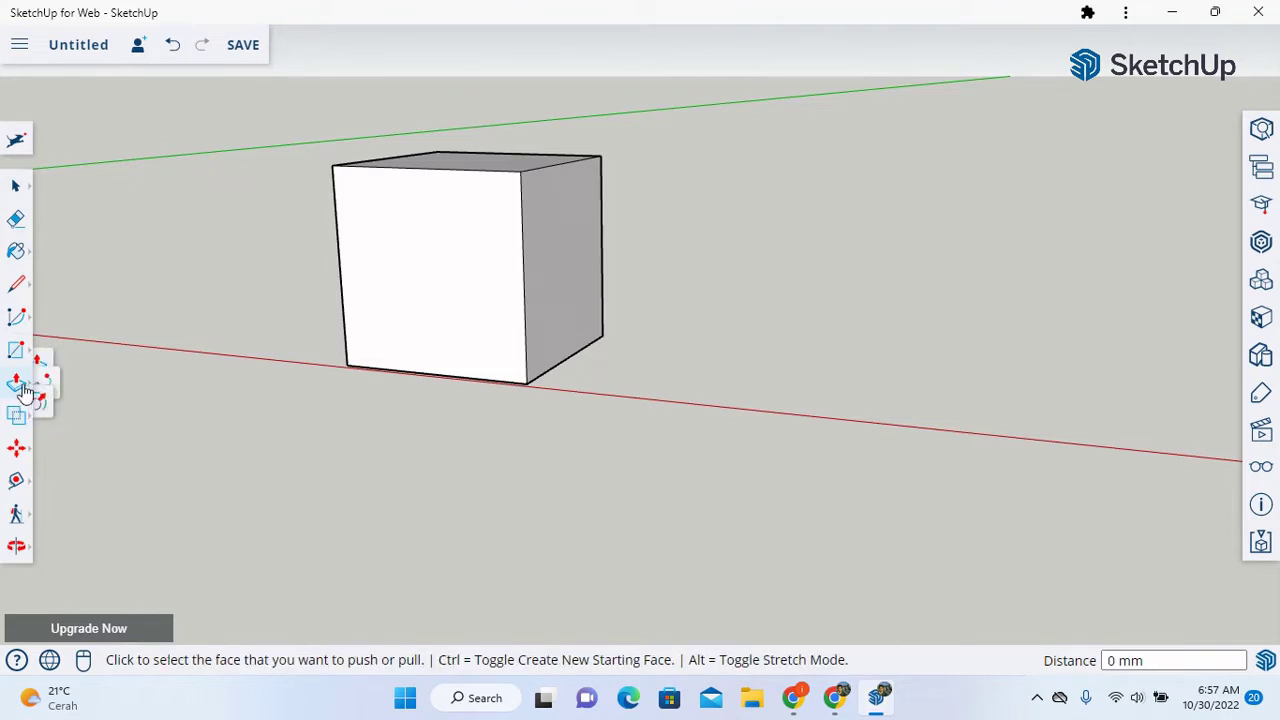
pyautogui.click(63, 423)
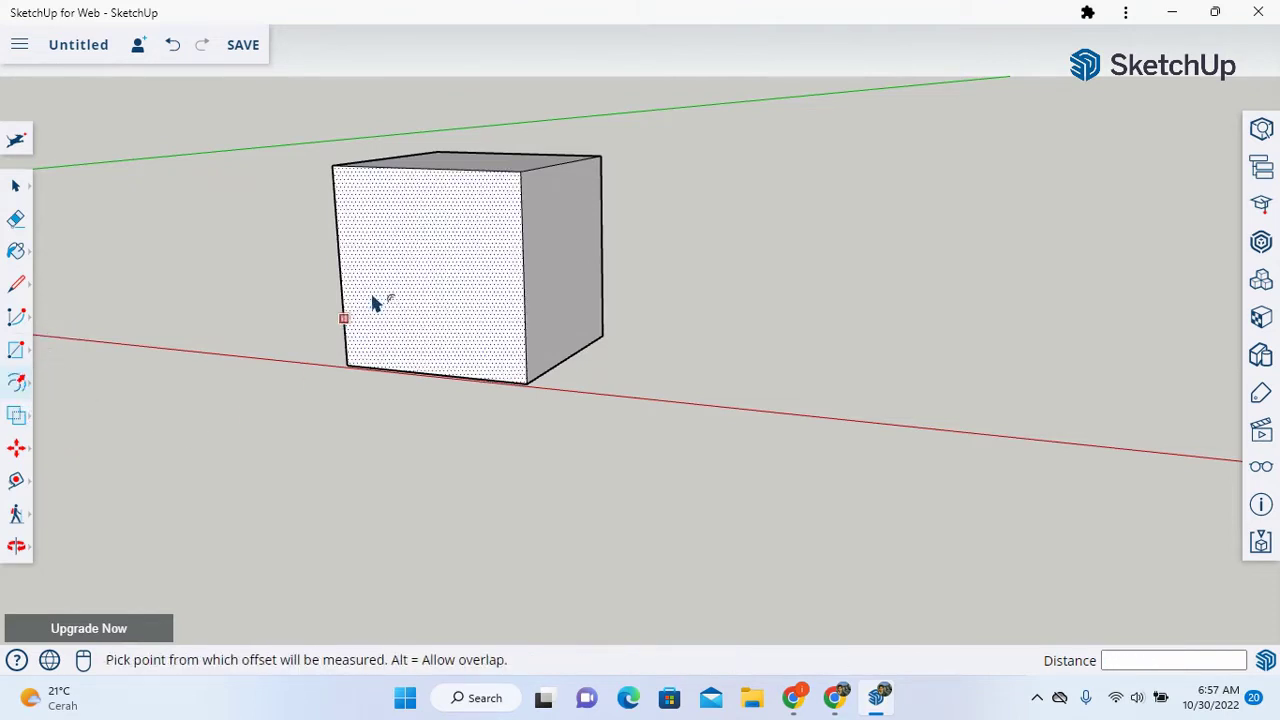
pyautogui.click(363, 228)
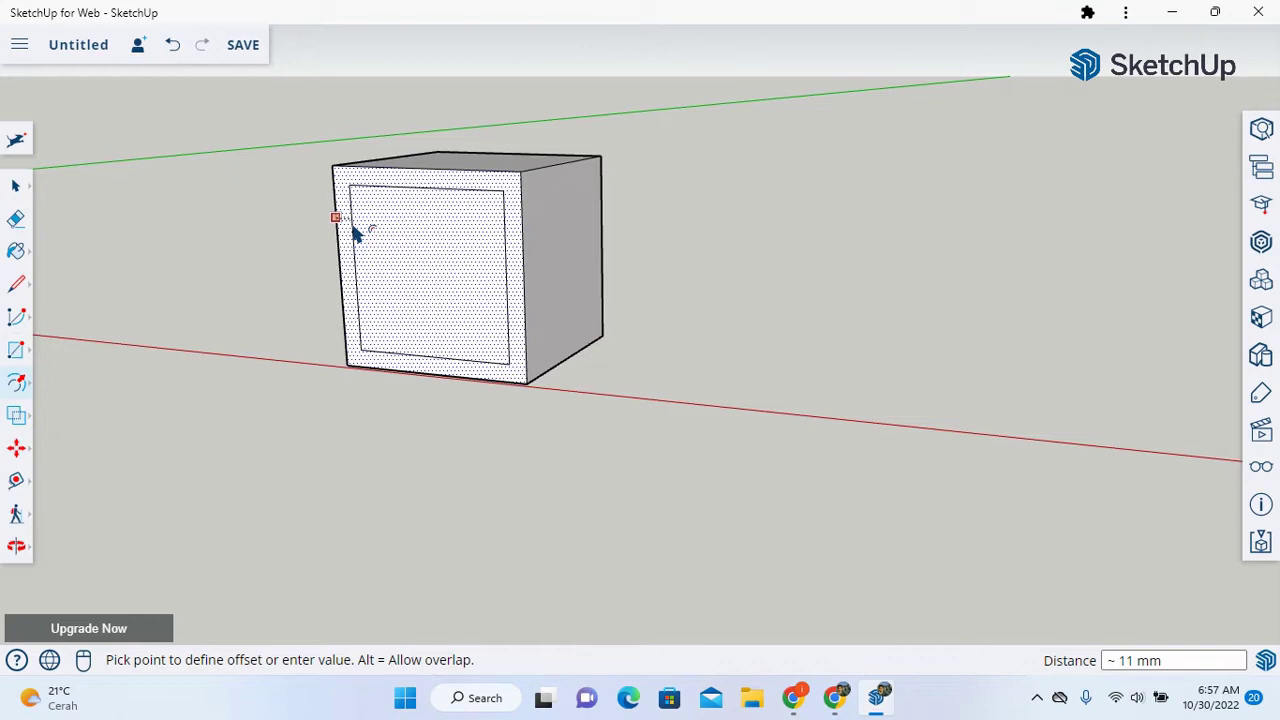
pyautogui.click(352, 232)
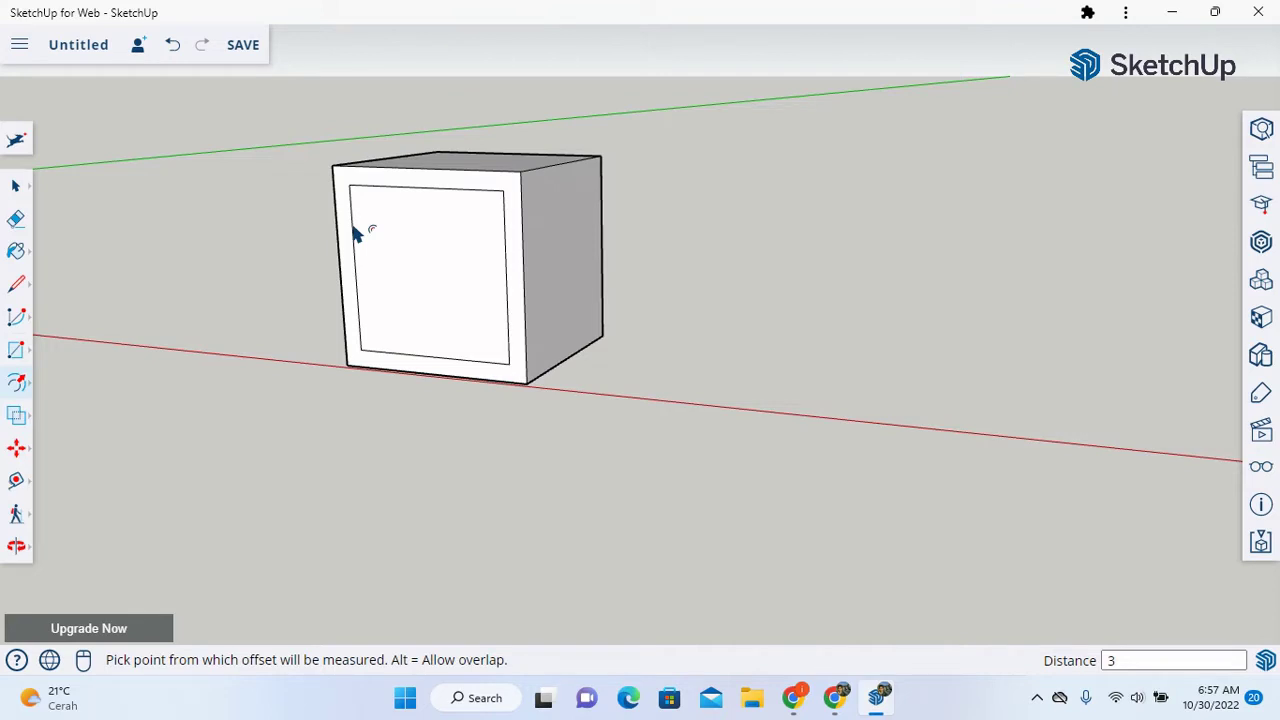
pyautogui.press('Return')
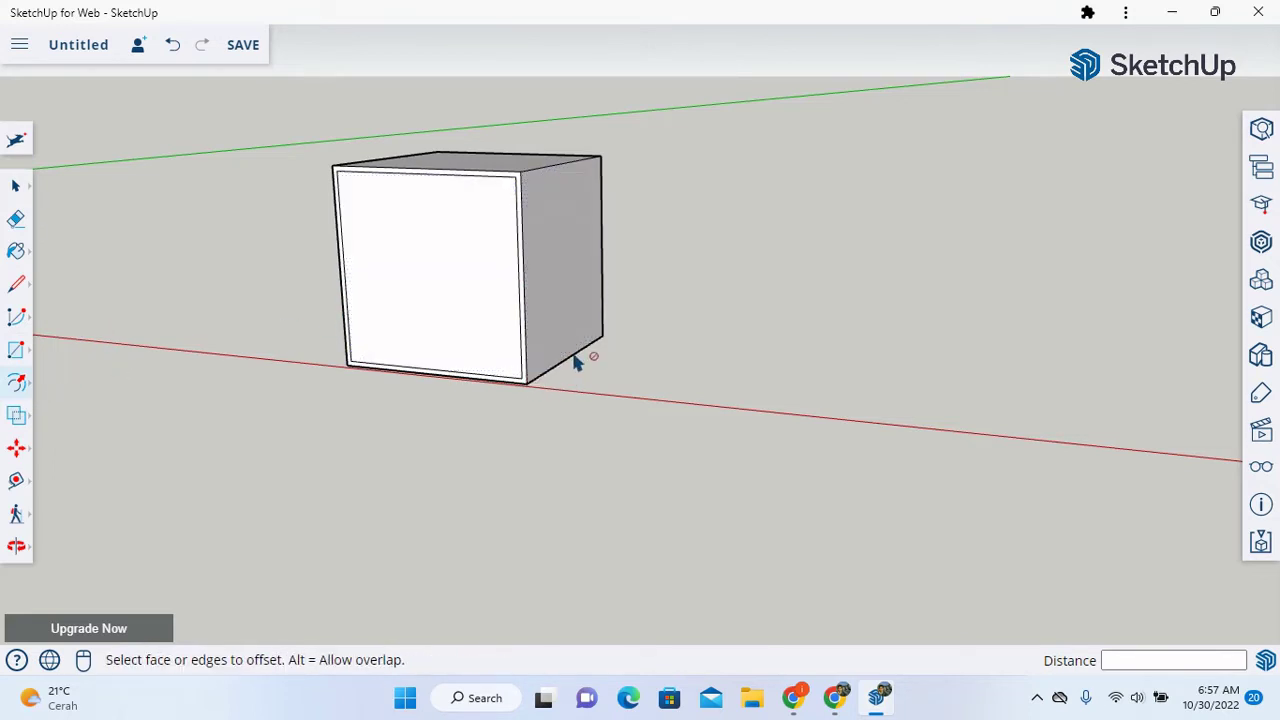
pyautogui.click(28, 481)
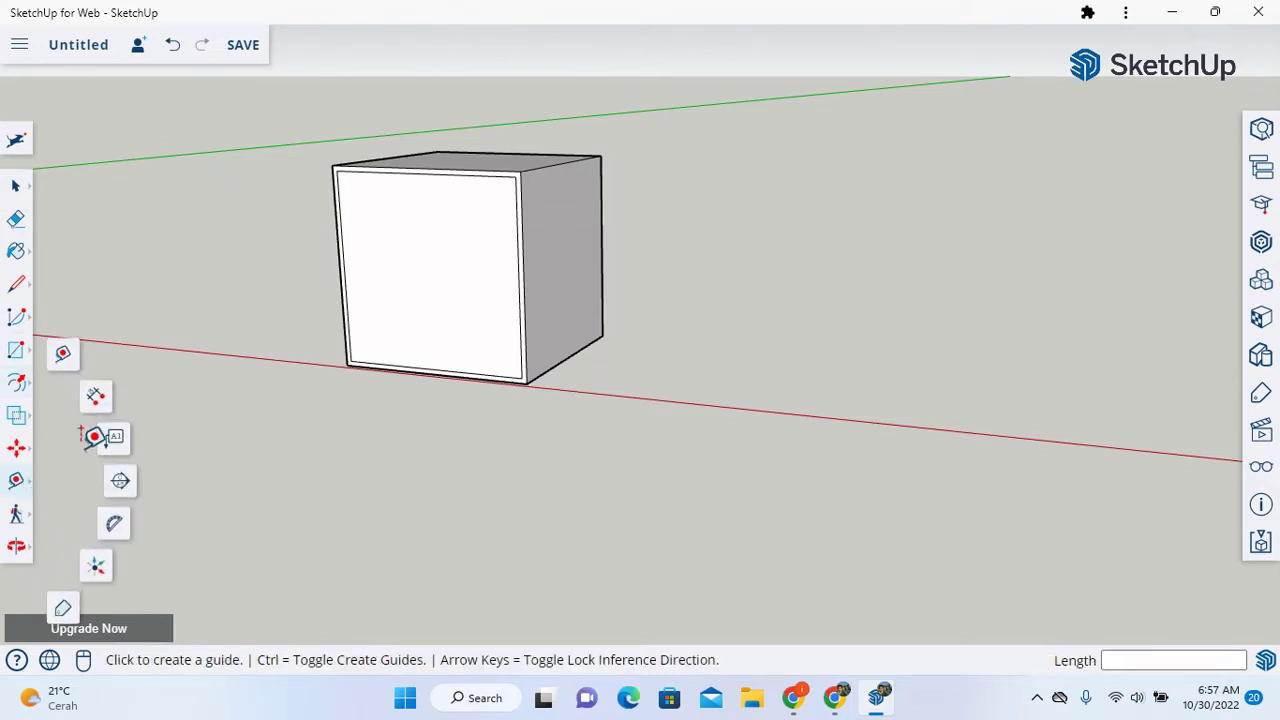
pyautogui.click(92, 418)
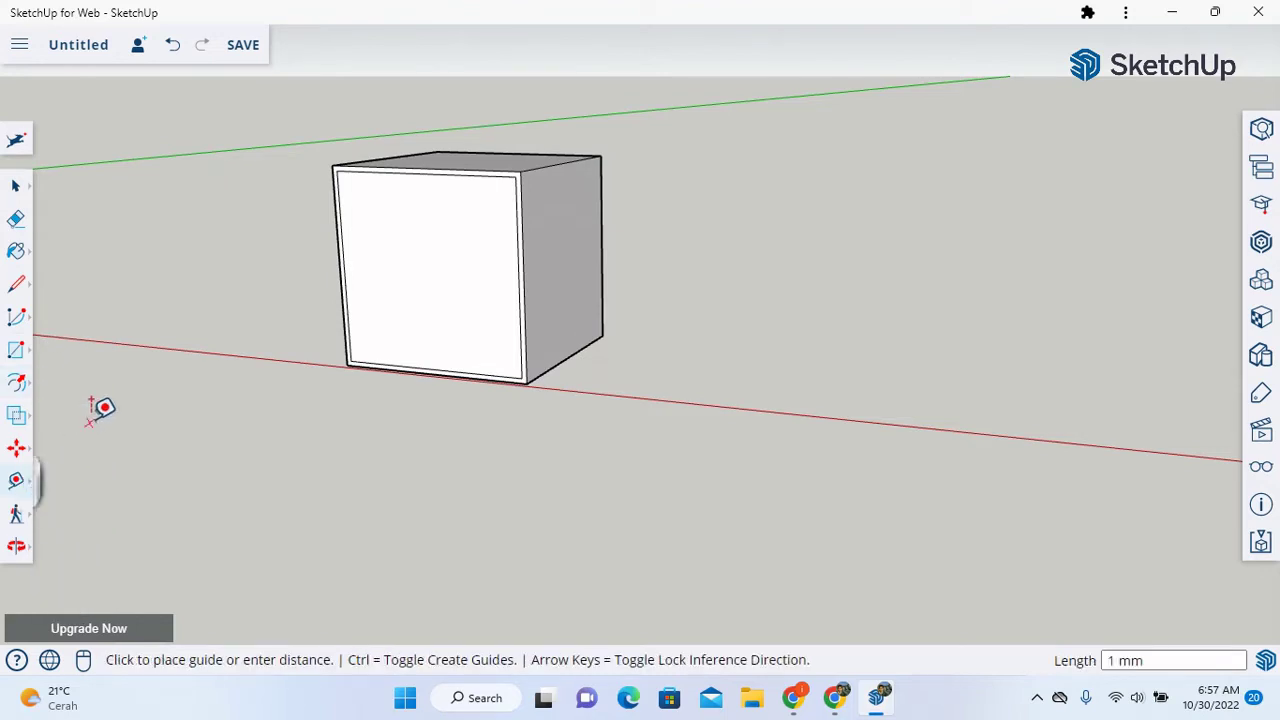
pyautogui.click(137, 430)
pyautogui.click(24, 481)
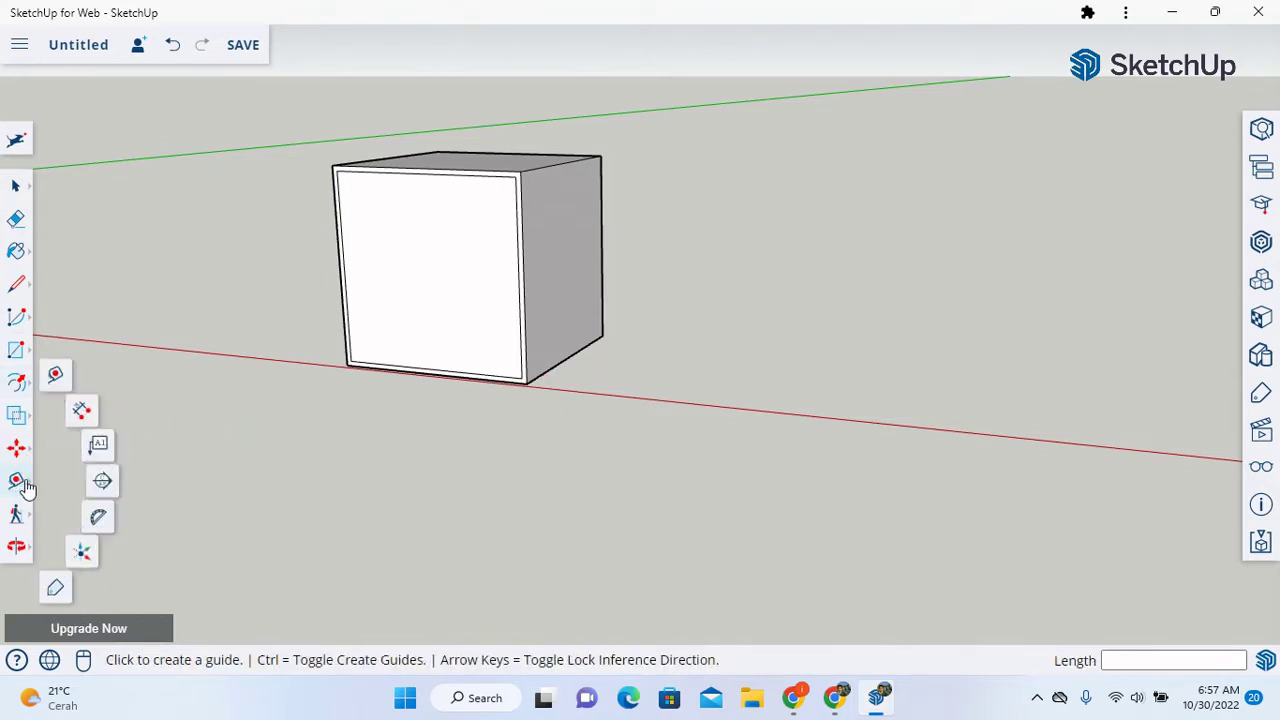
pyautogui.click(101, 413)
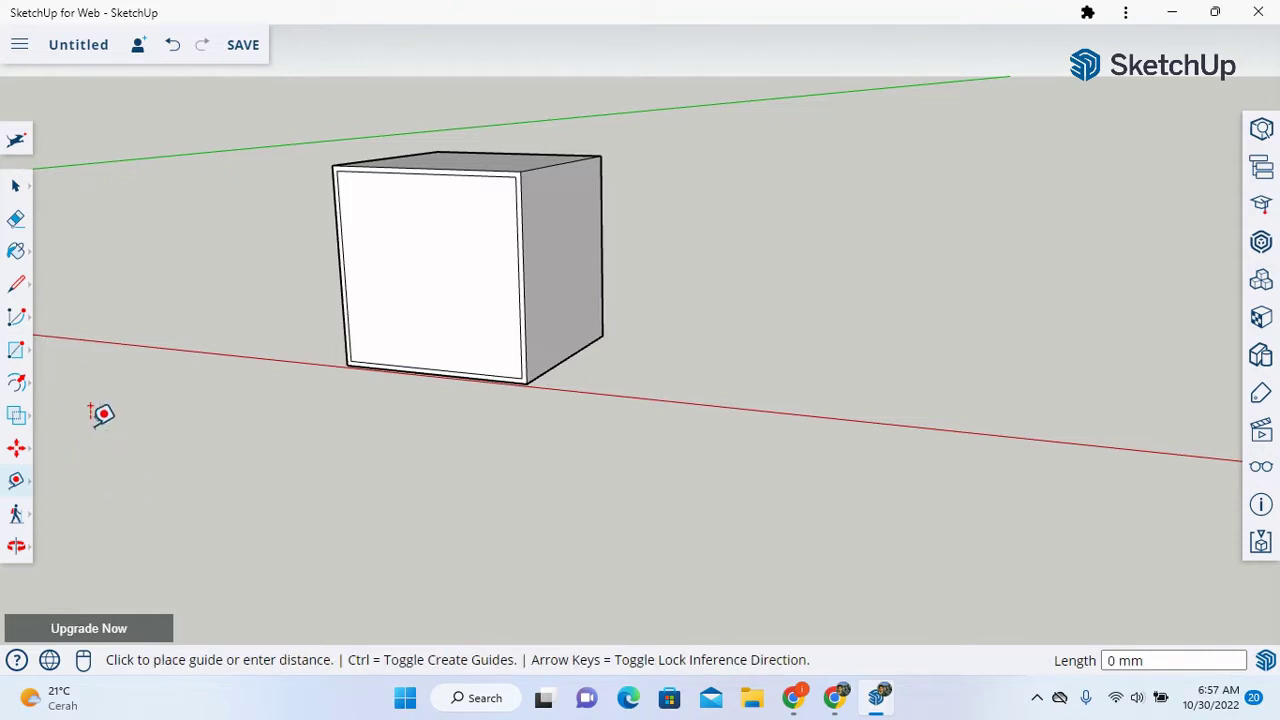
# - Dimension the bottom edge of the cube's side face, running from the front corner to the back corner
pyautogui.click(16, 481)
pyautogui.click(100, 405)
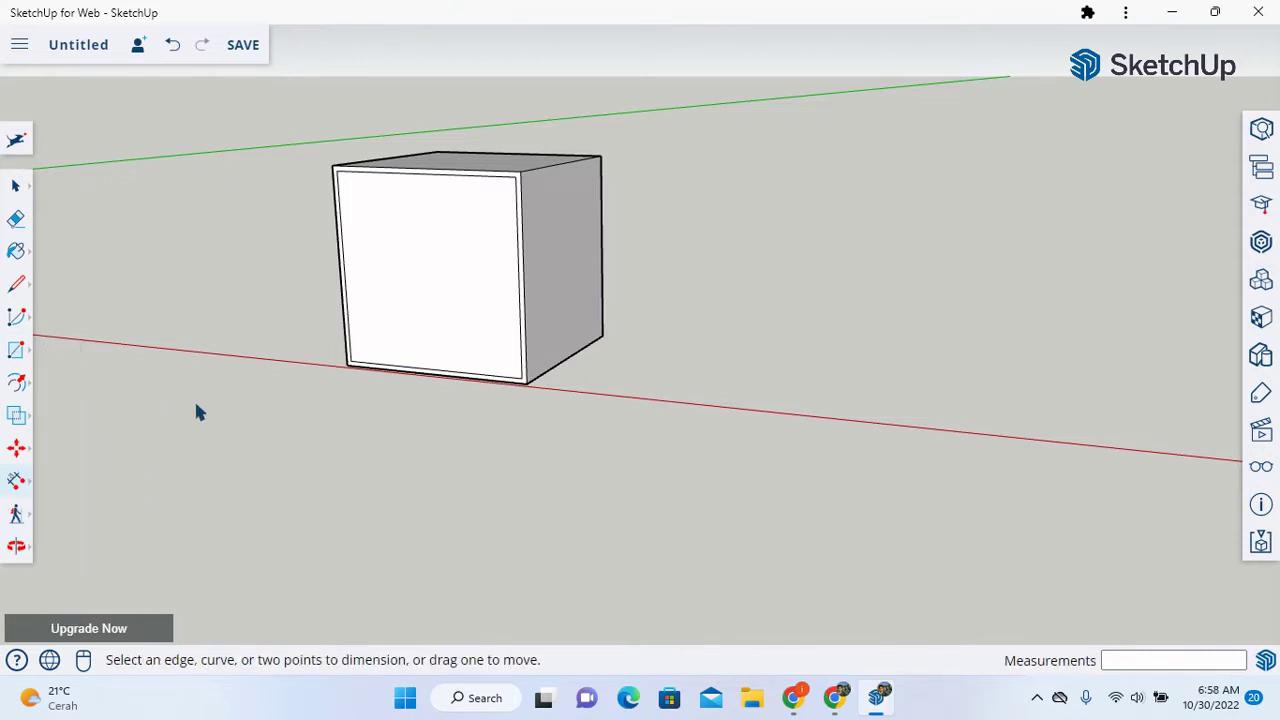
pyautogui.click(526, 383)
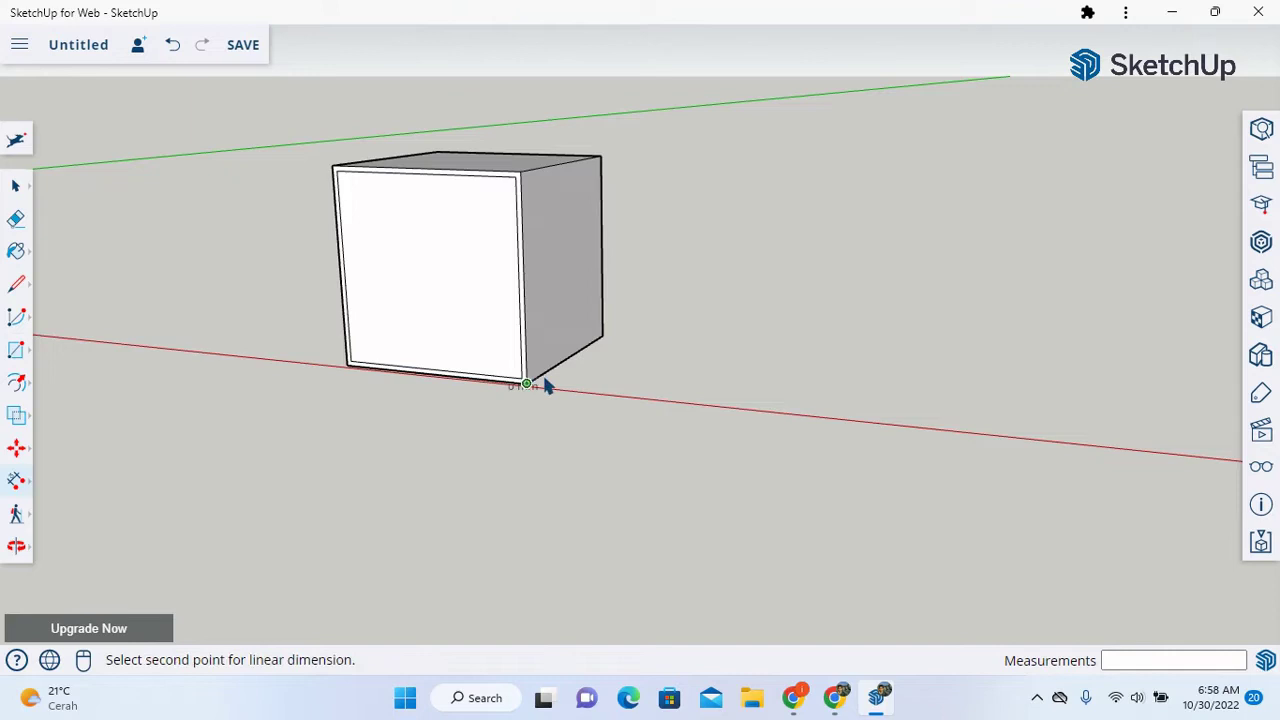
pyautogui.click(604, 337)
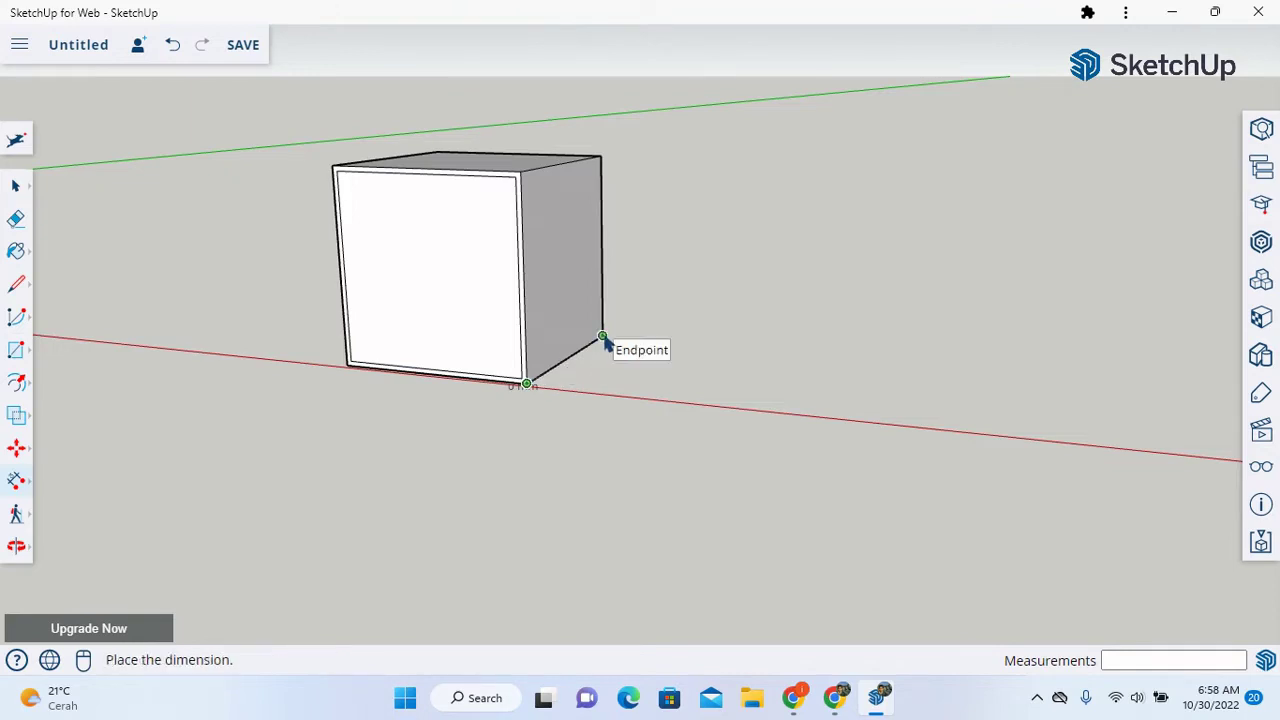
pyautogui.click(666, 361)
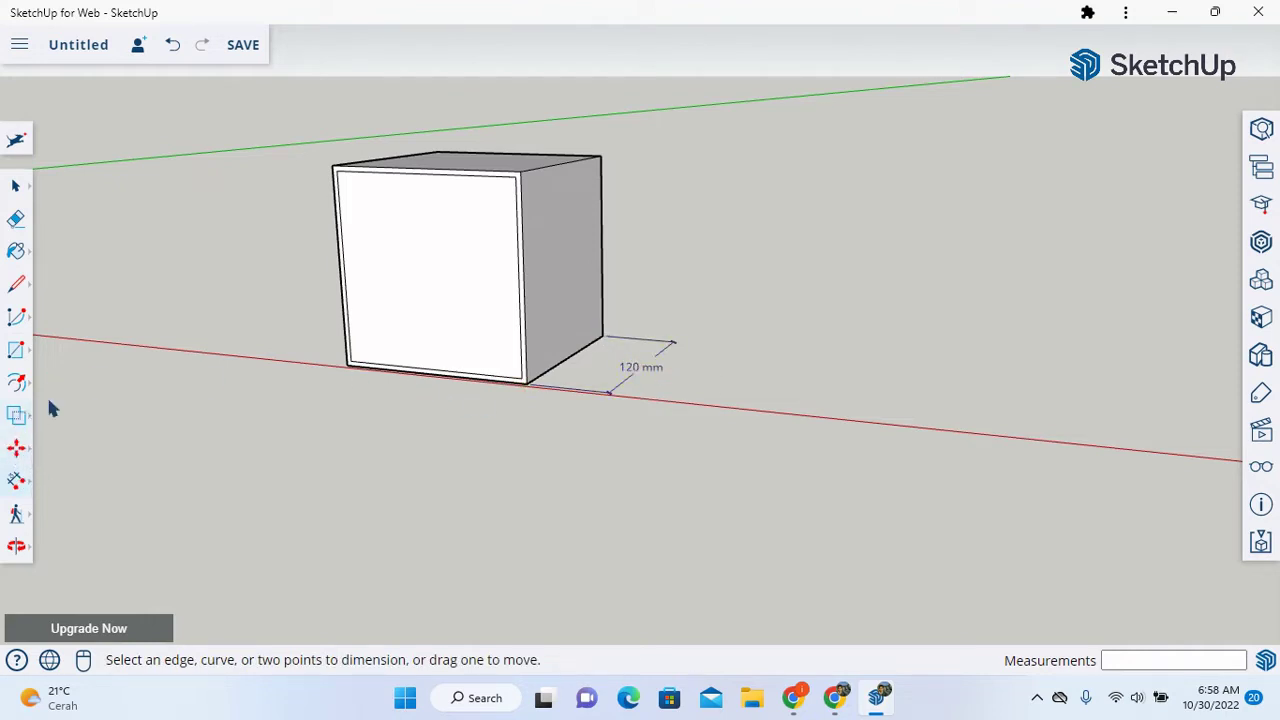
# - Push the inner front face 117 mm into the cube to hollow it out
pyautogui.click(16, 384)
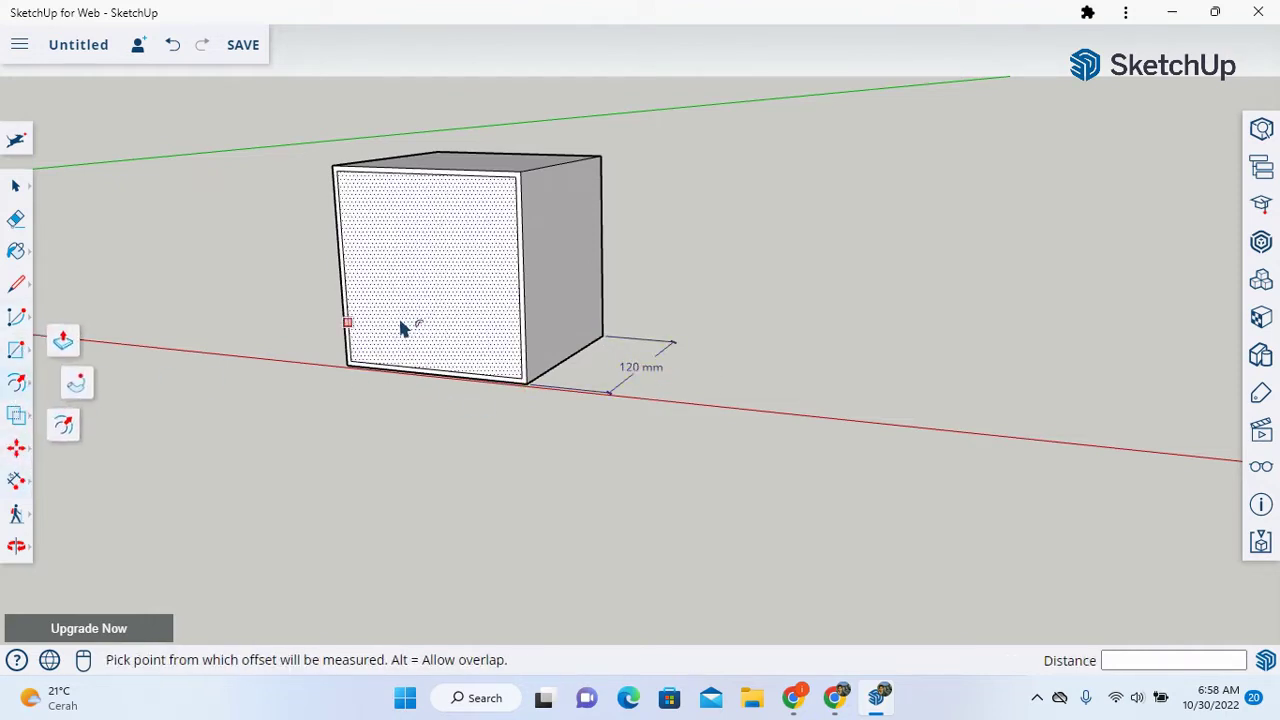
pyautogui.click(62, 340)
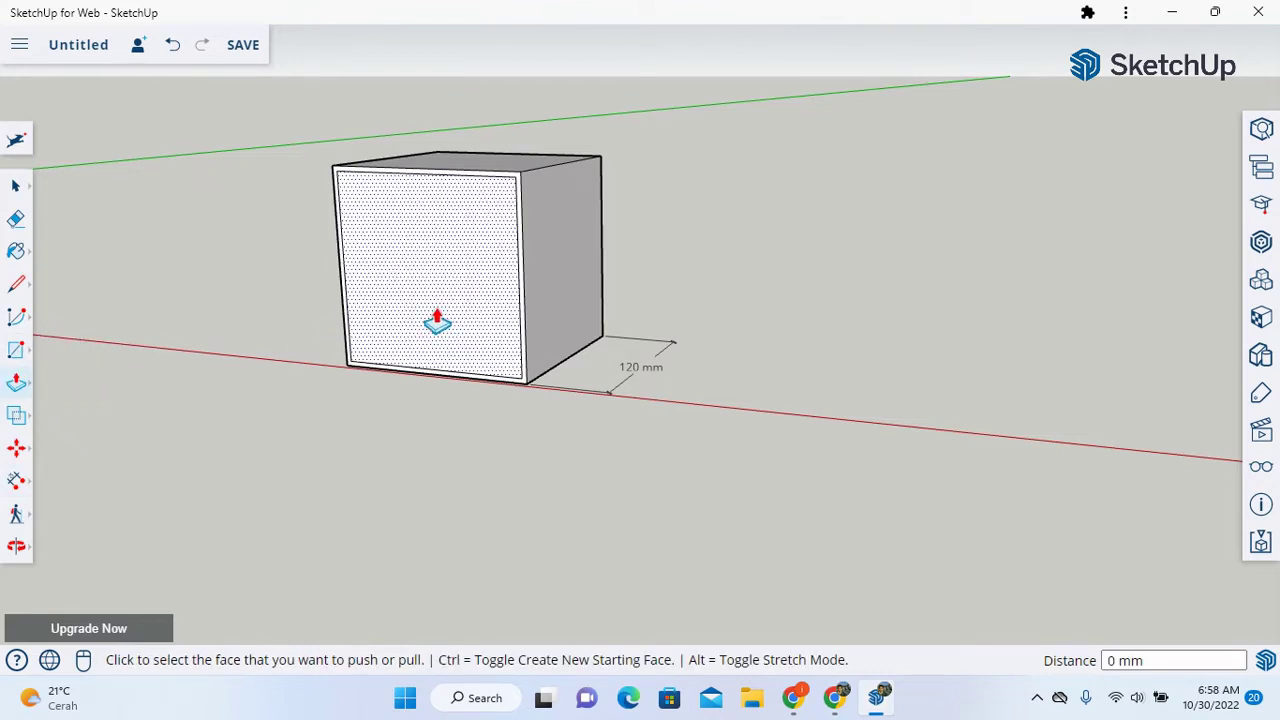
pyautogui.click(437, 322)
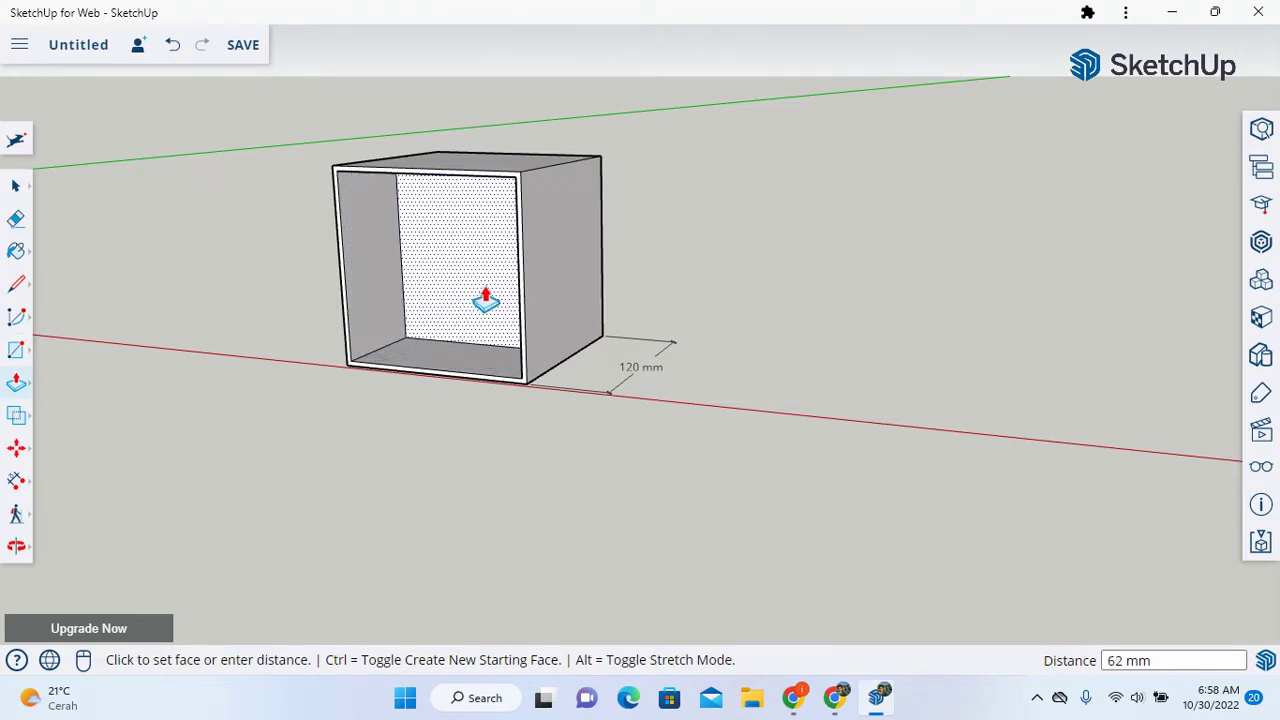
pyautogui.click(487, 300)
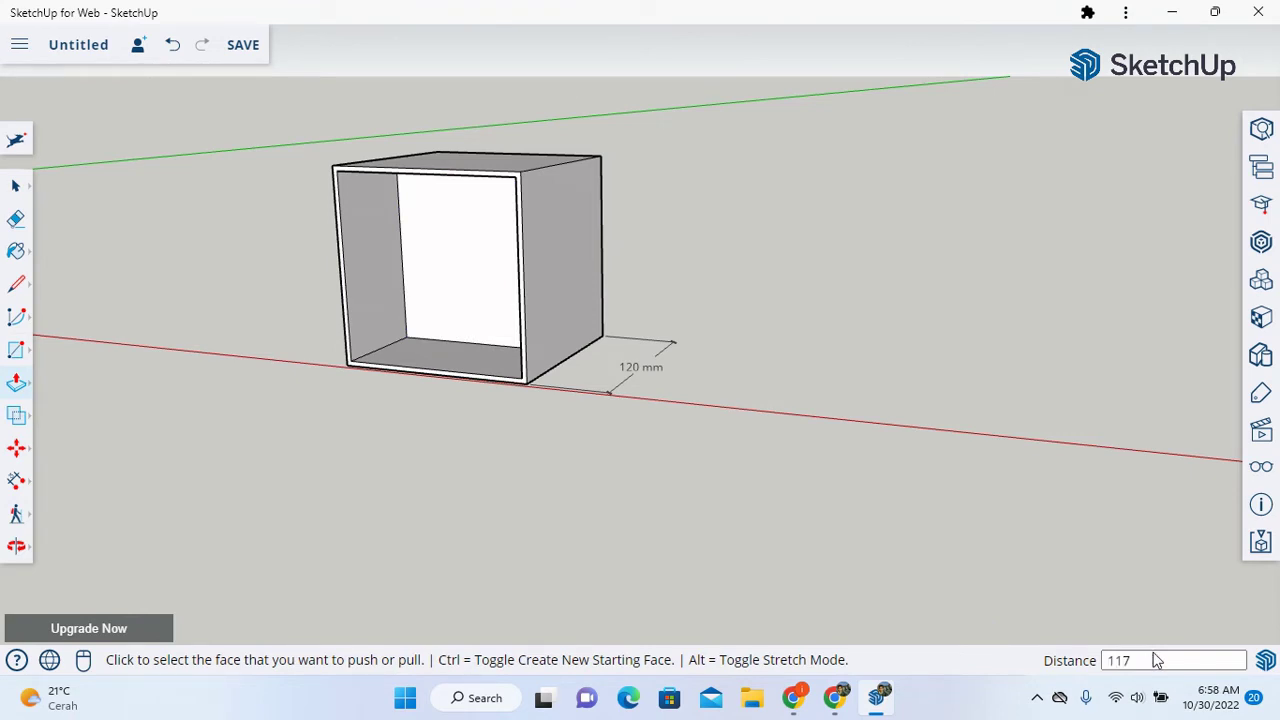
pyautogui.press('Return')
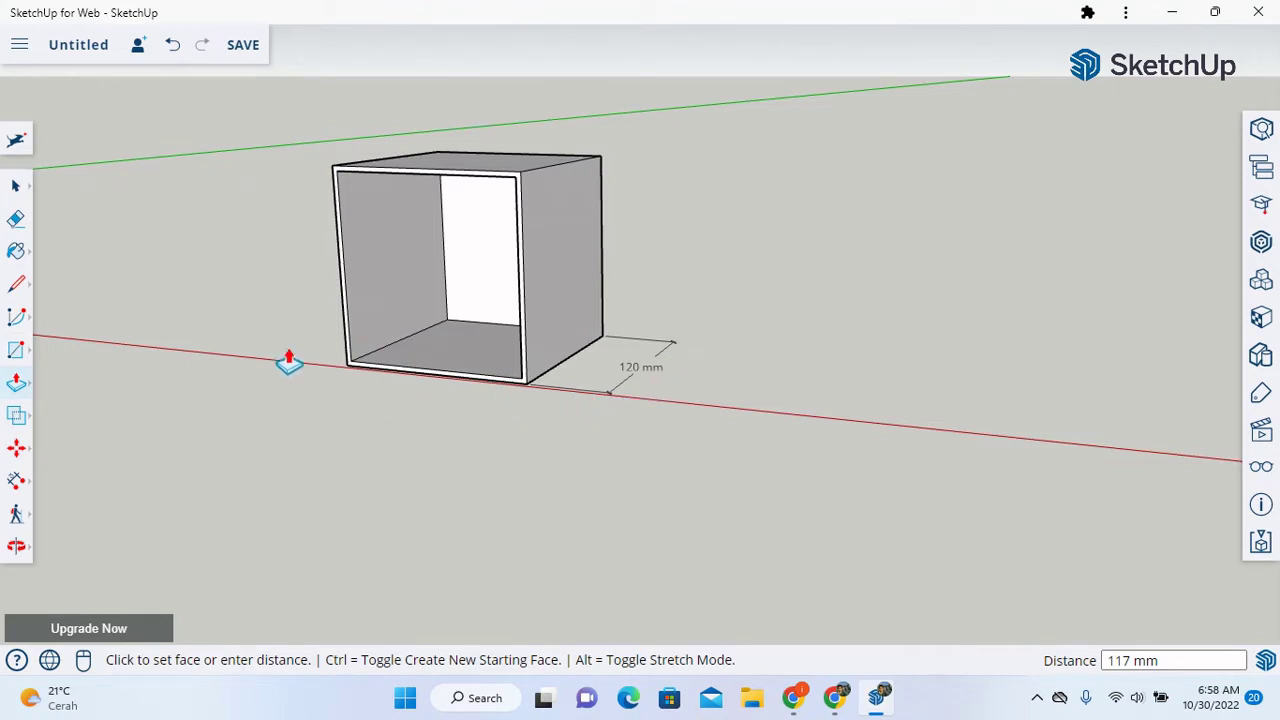
# - Examine the file formats offered for downloading the model, without downloading anything
pyautogui.click(19, 44)
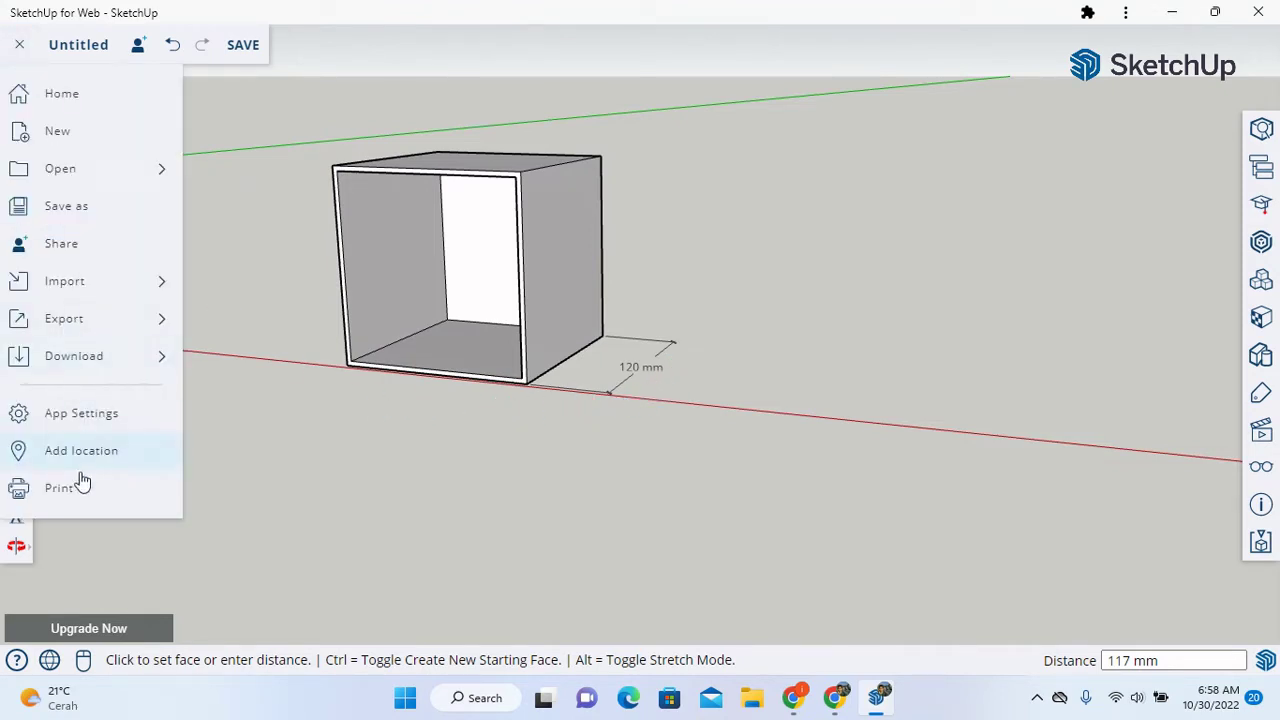
pyautogui.click(111, 368)
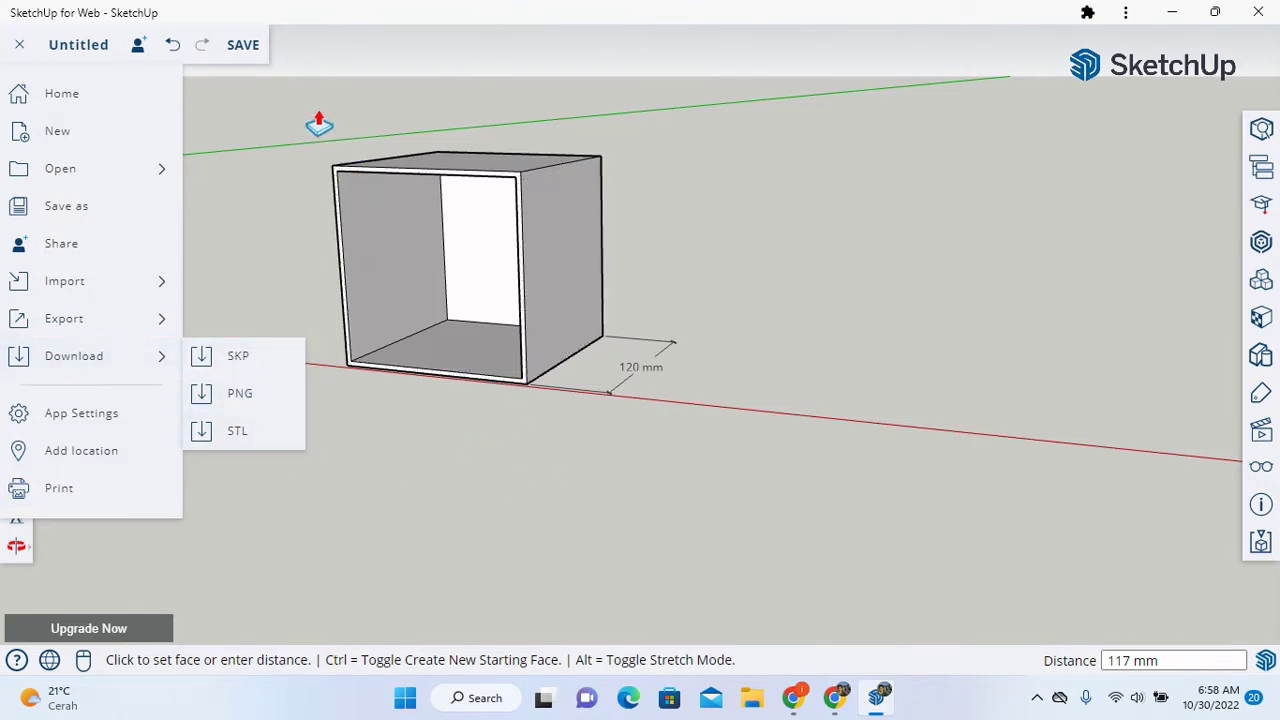
pyautogui.click(19, 46)
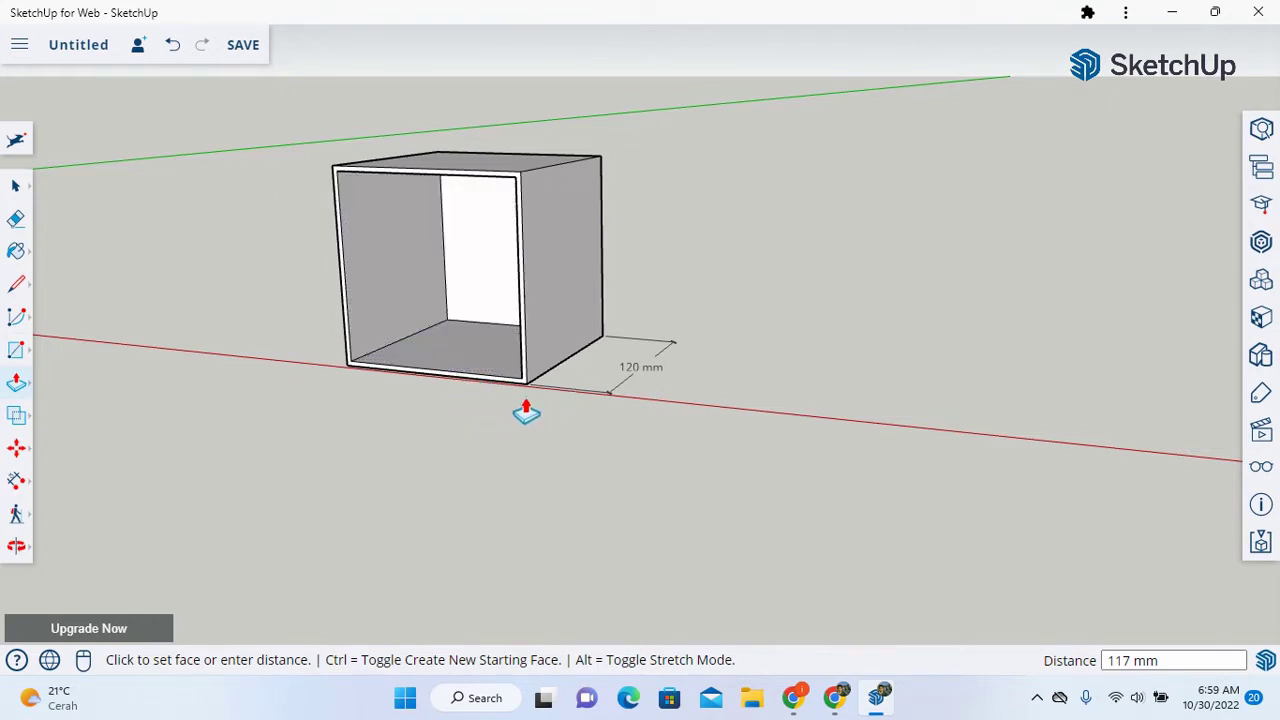
# - Orbit around the hollow box to inspect it from below, with its underside facing the view
pyautogui.click(18, 552)
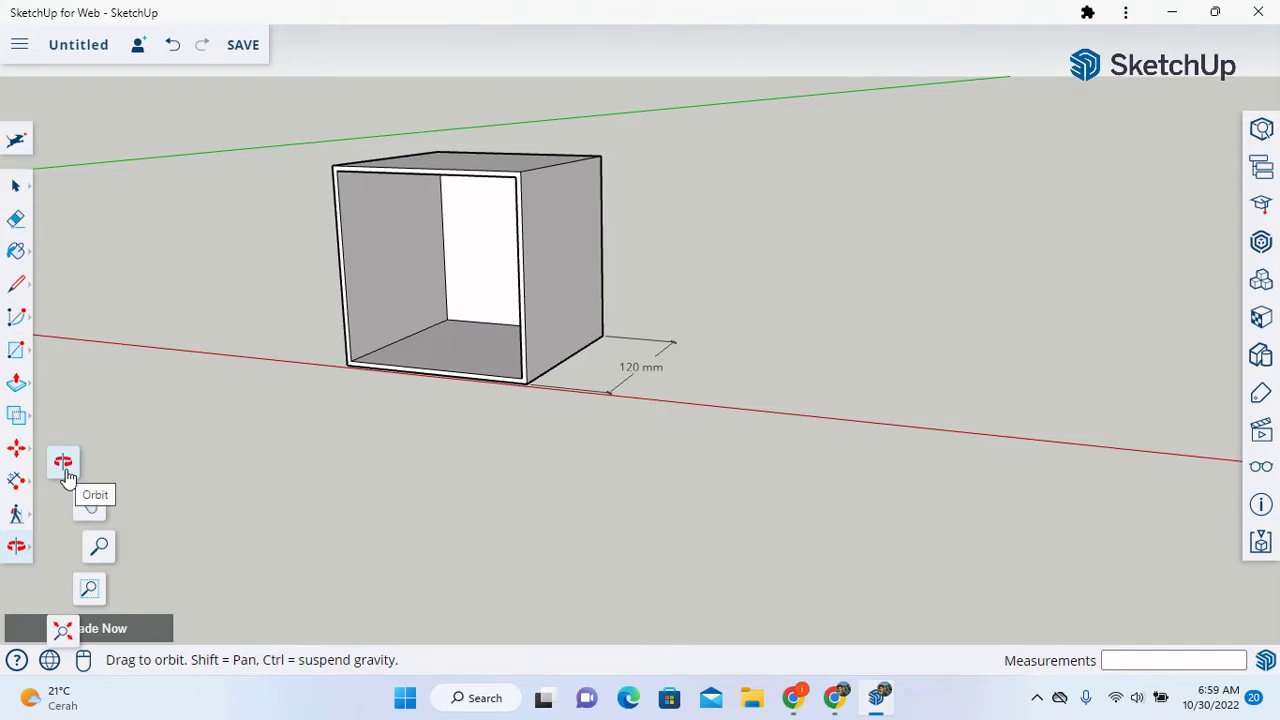
pyautogui.moveTo(406, 469); pyautogui.dragTo(497, 143)
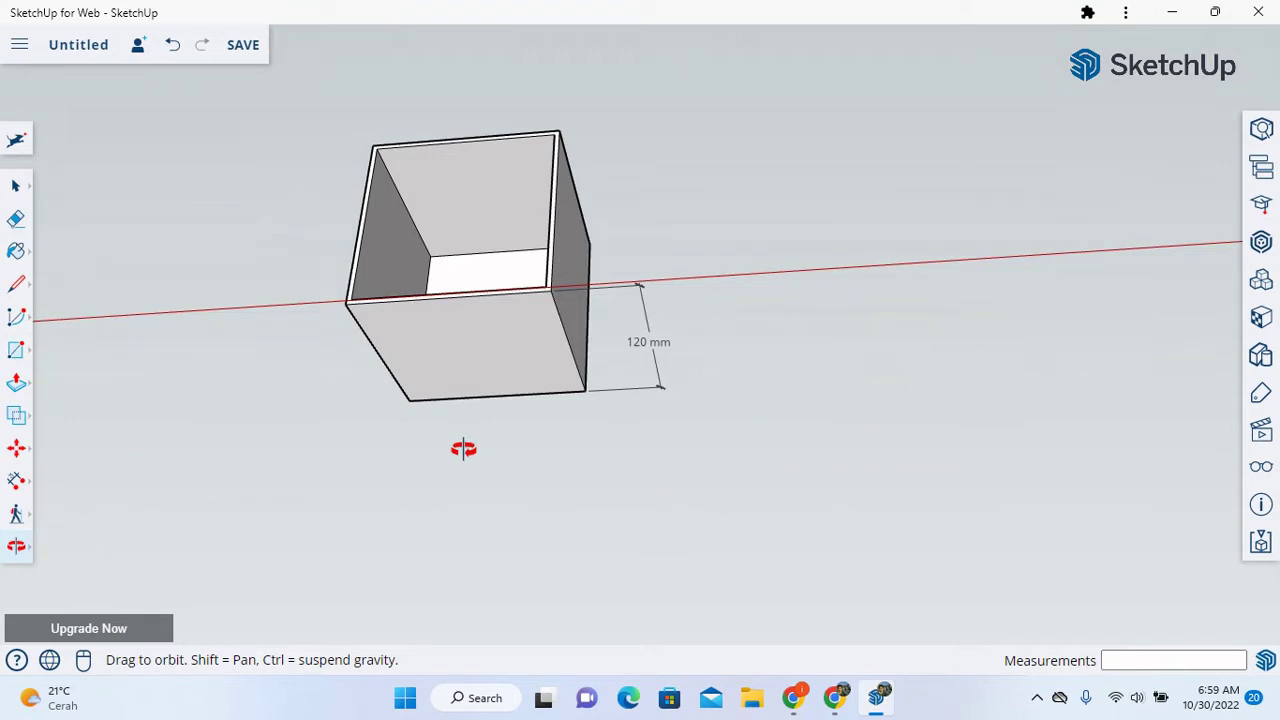
pyautogui.moveTo(463, 449); pyautogui.dragTo(516, 138)
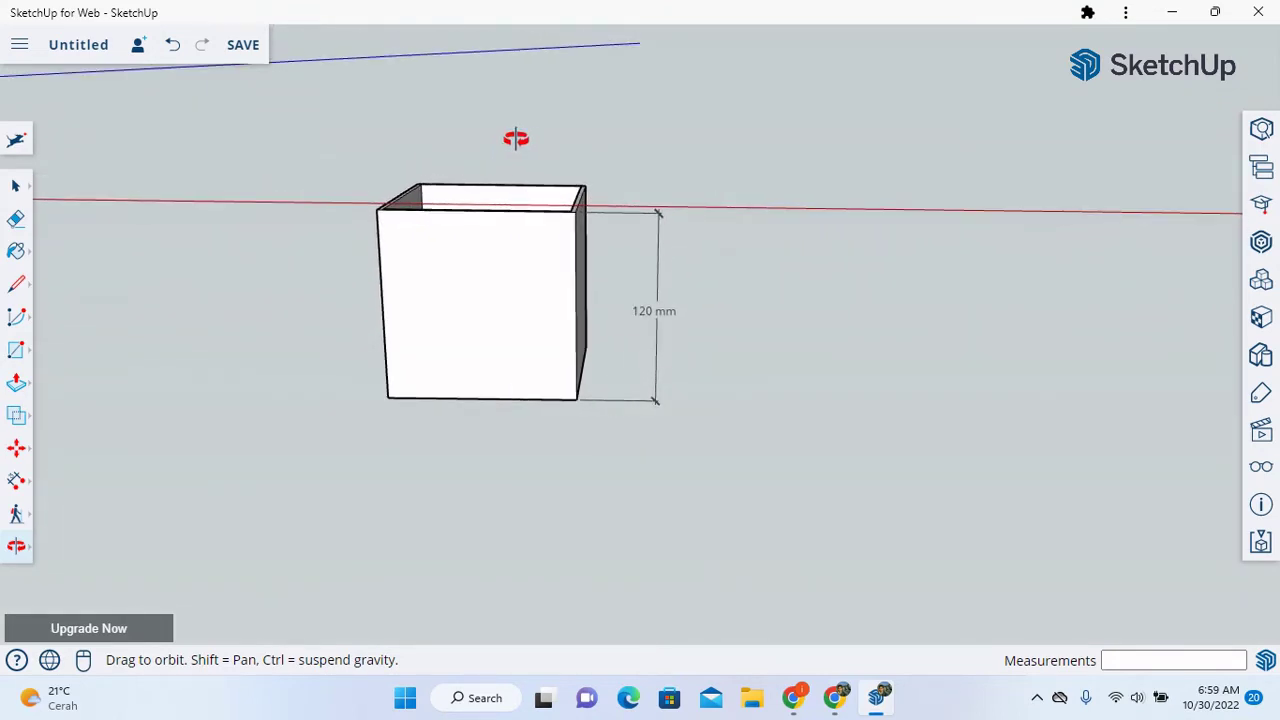
pyautogui.moveTo(516, 138)
pyautogui.mouseDown()
pyautogui.moveTo(528, 92)
pyautogui.moveTo(522, 110)
pyautogui.moveTo(543, 114)
pyautogui.moveTo(509, 114)
pyautogui.moveTo(529, 117)
pyautogui.moveTo(523, 126)
pyautogui.mouseUp()
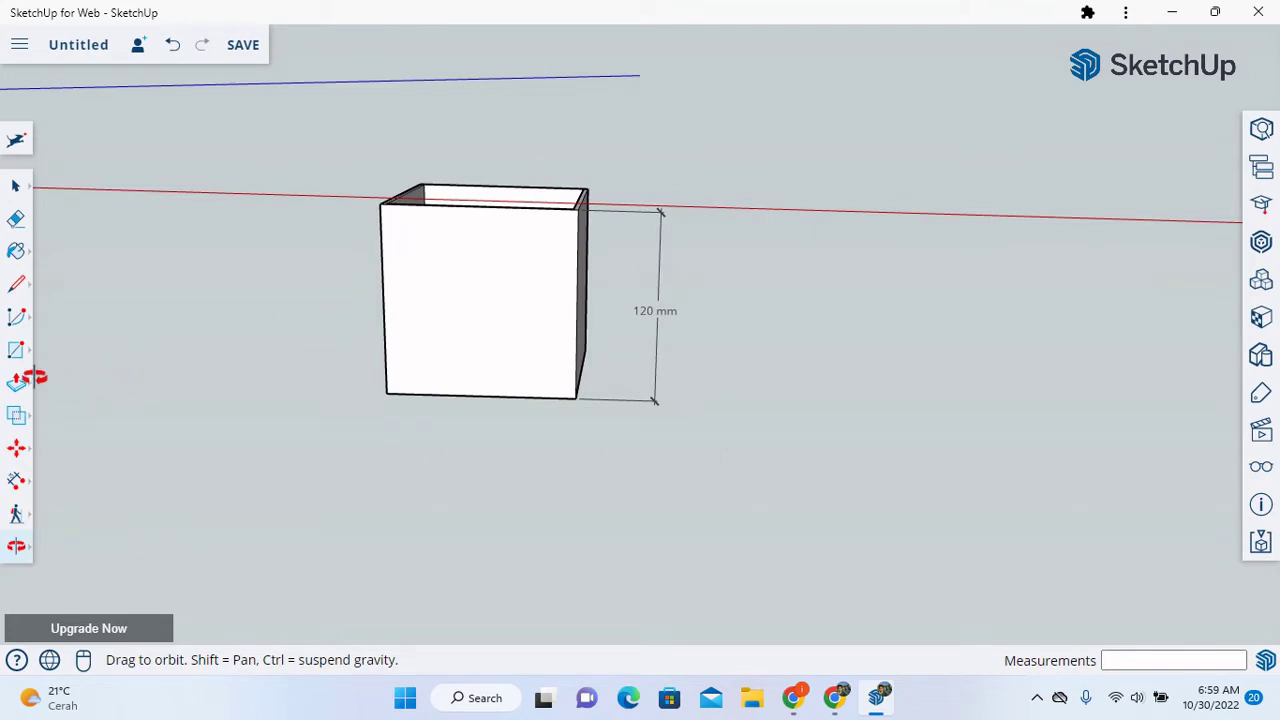
# - Switch the active shape-drawing tool from Rectangle to Circle
pyautogui.click(16, 350)
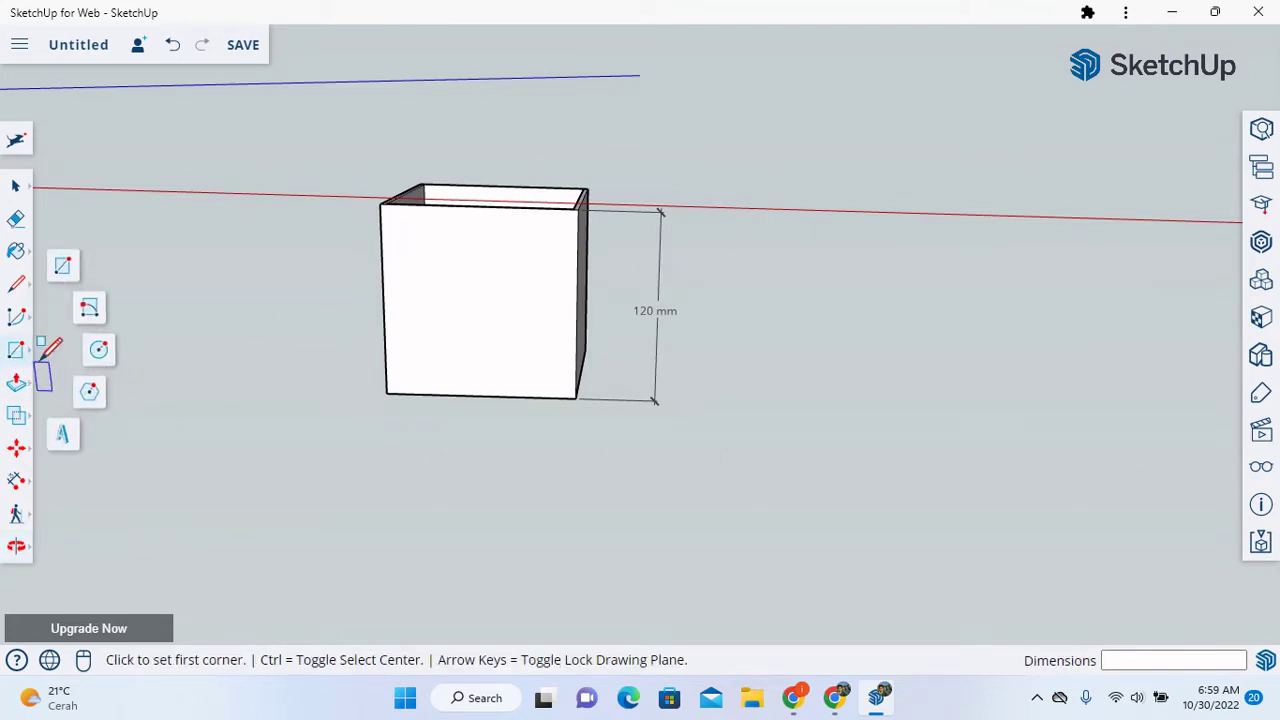
pyautogui.click(99, 351)
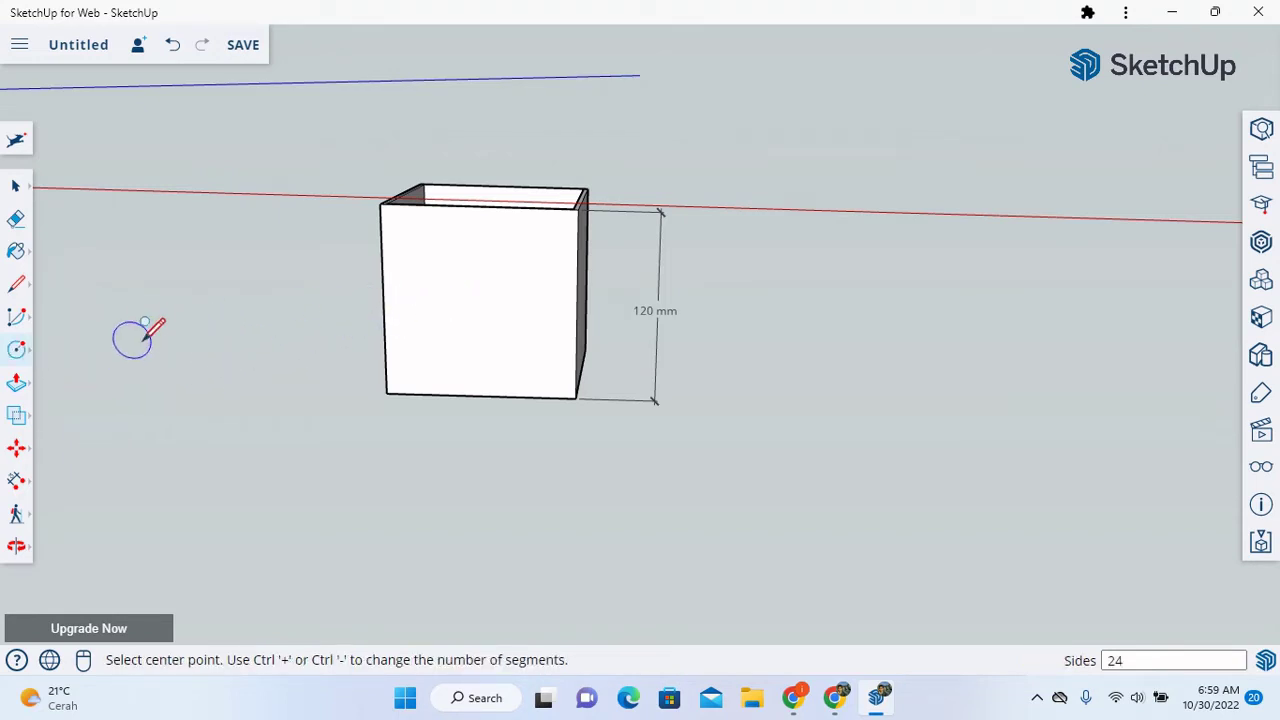
pyautogui.click(16, 358)
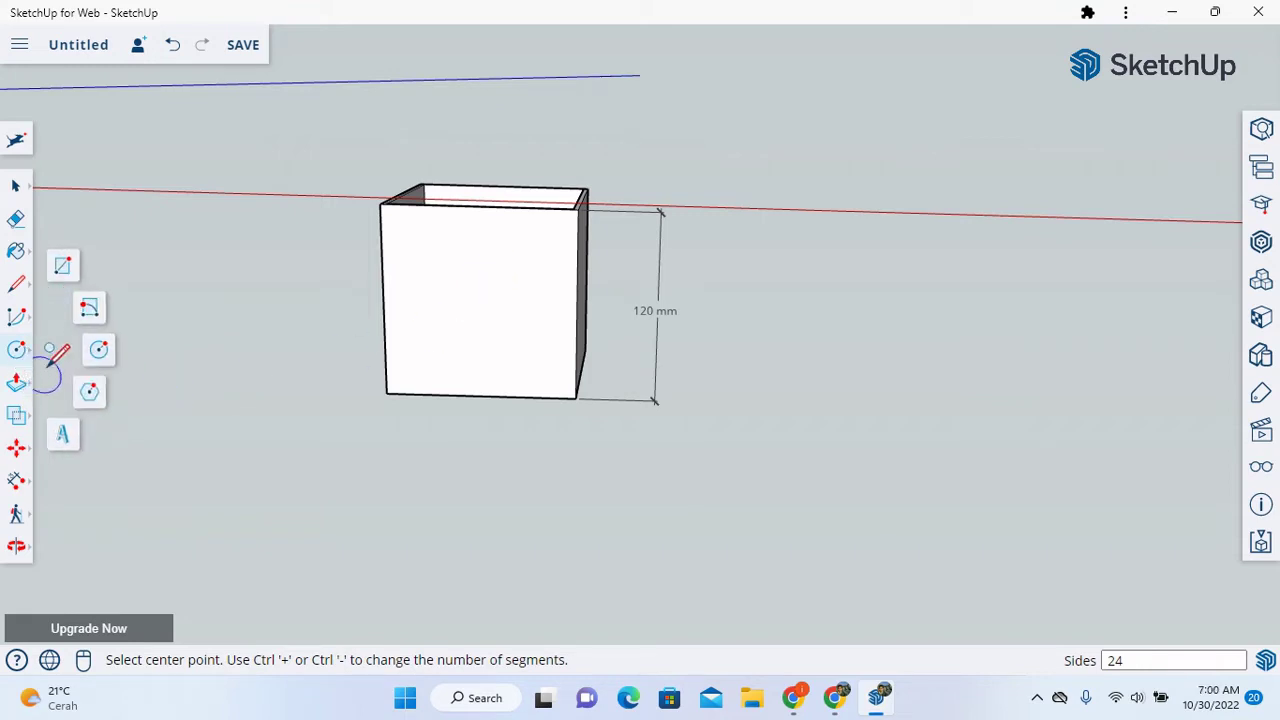
# - Draw a vertical line down the box's front face from the midpoint of its upper edge to the midpoint of its lower edge
pyautogui.click(18, 286)
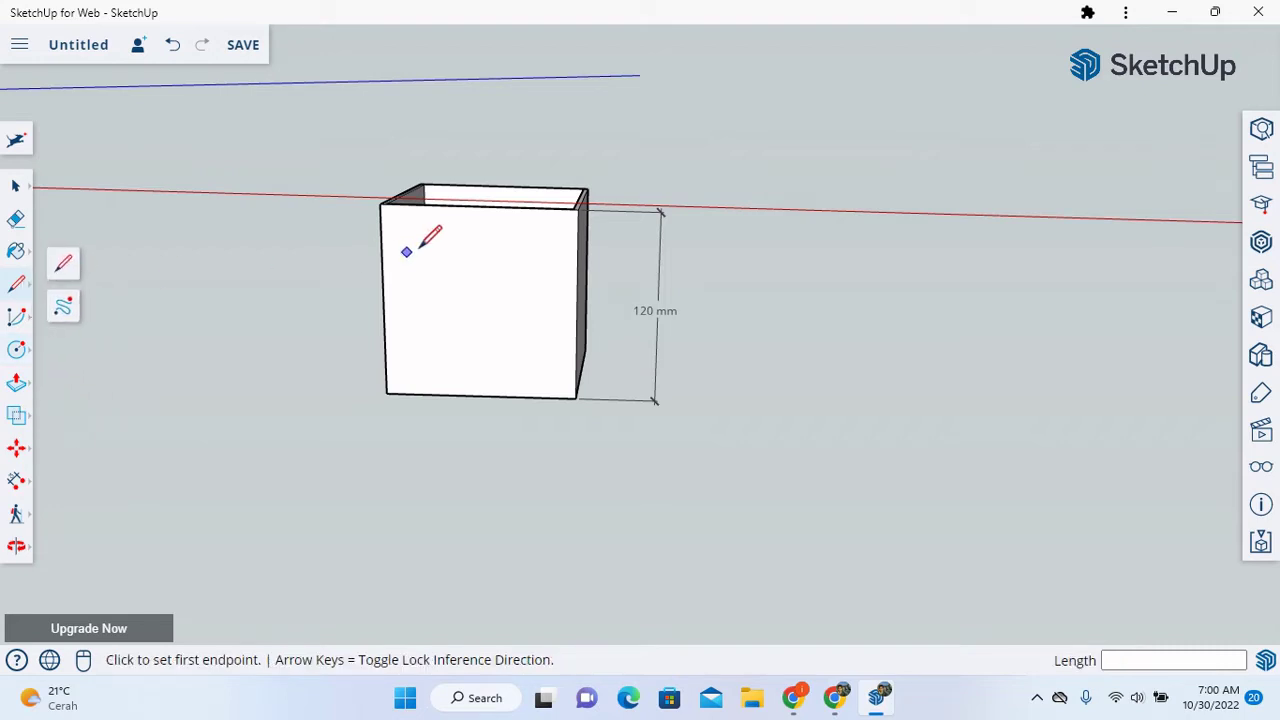
pyautogui.click(479, 206)
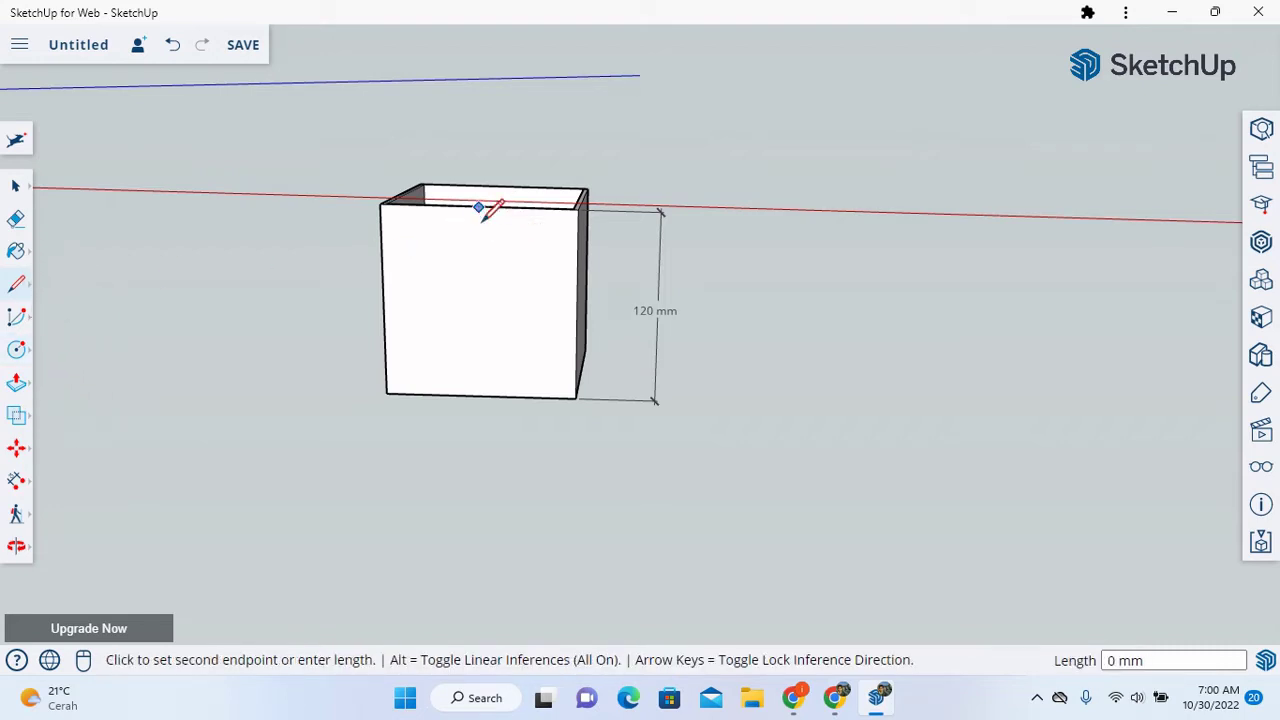
pyautogui.click(481, 395)
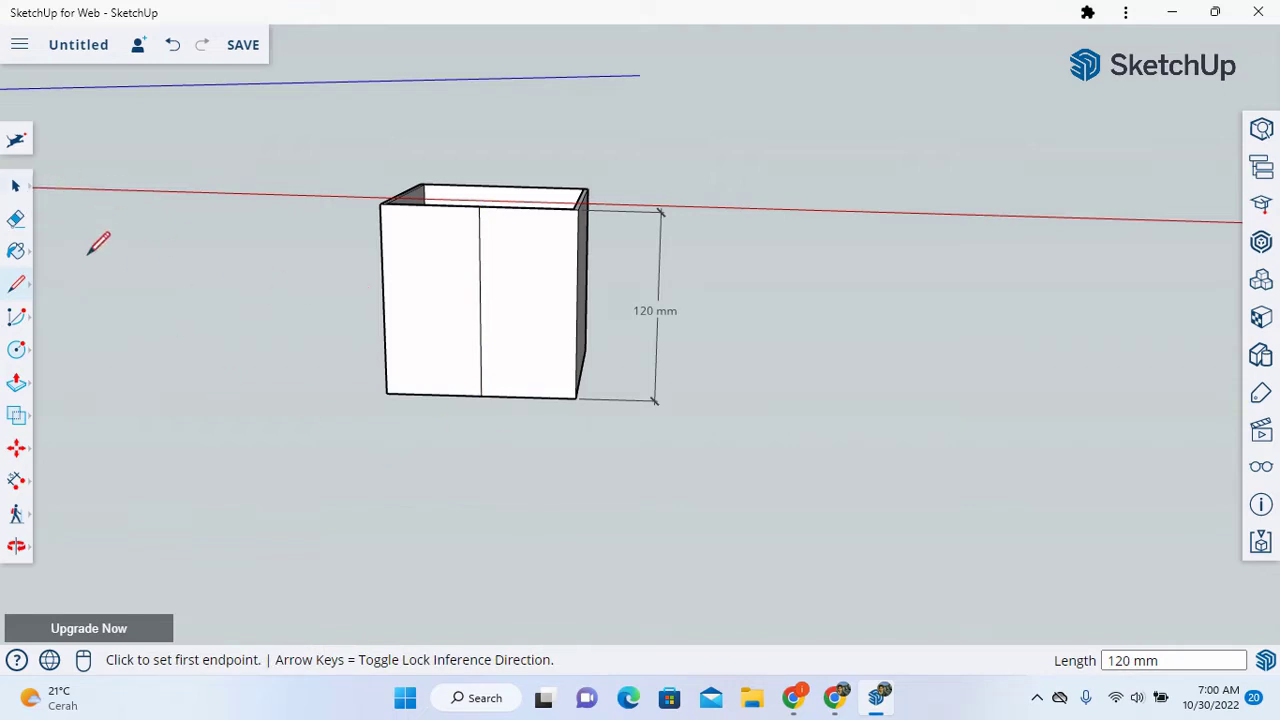
pyautogui.click(16, 188)
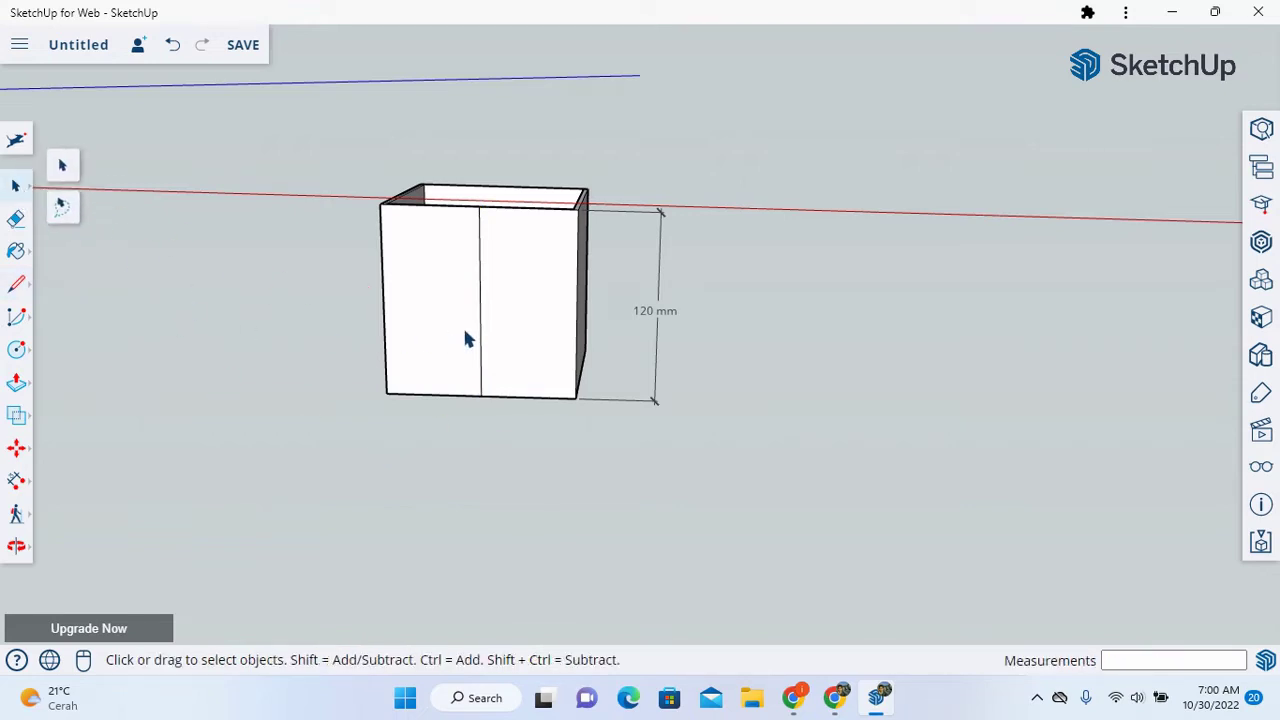
# - Dimension the left half of the front face's lower edge, from the corner to the vertical centre line, placing it below the box
pyautogui.click(15, 485)
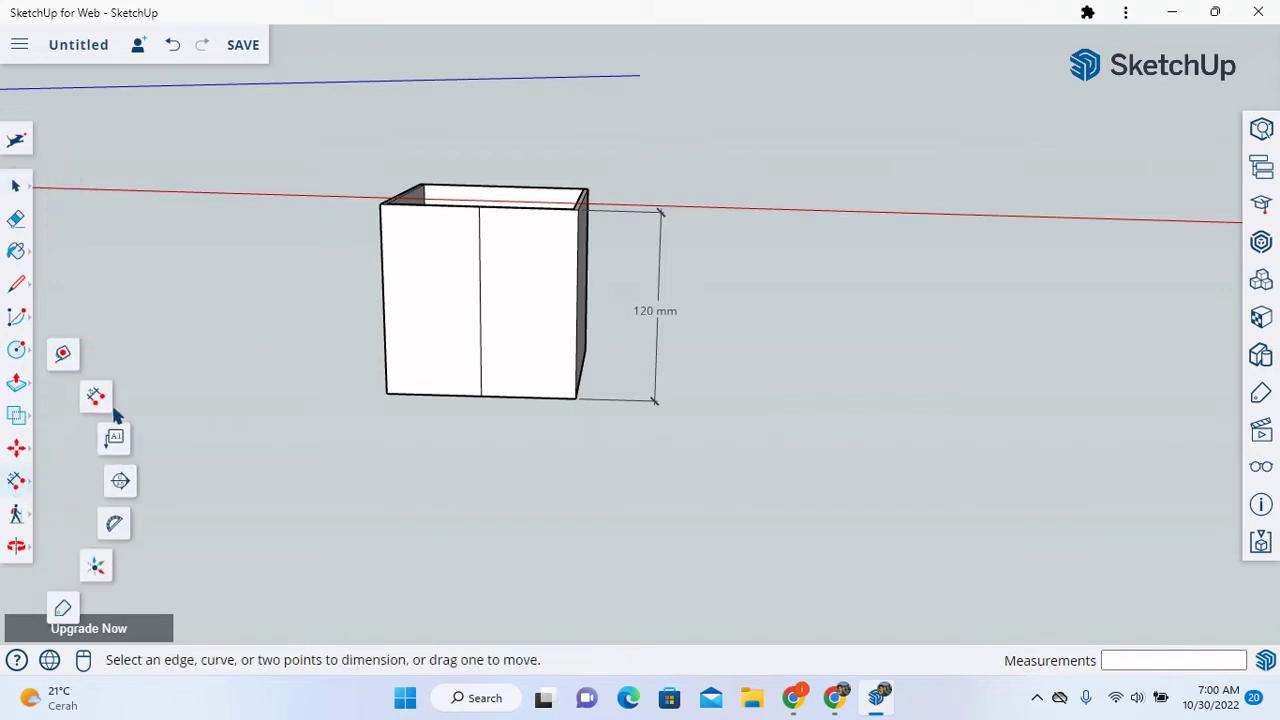
pyautogui.click(388, 396)
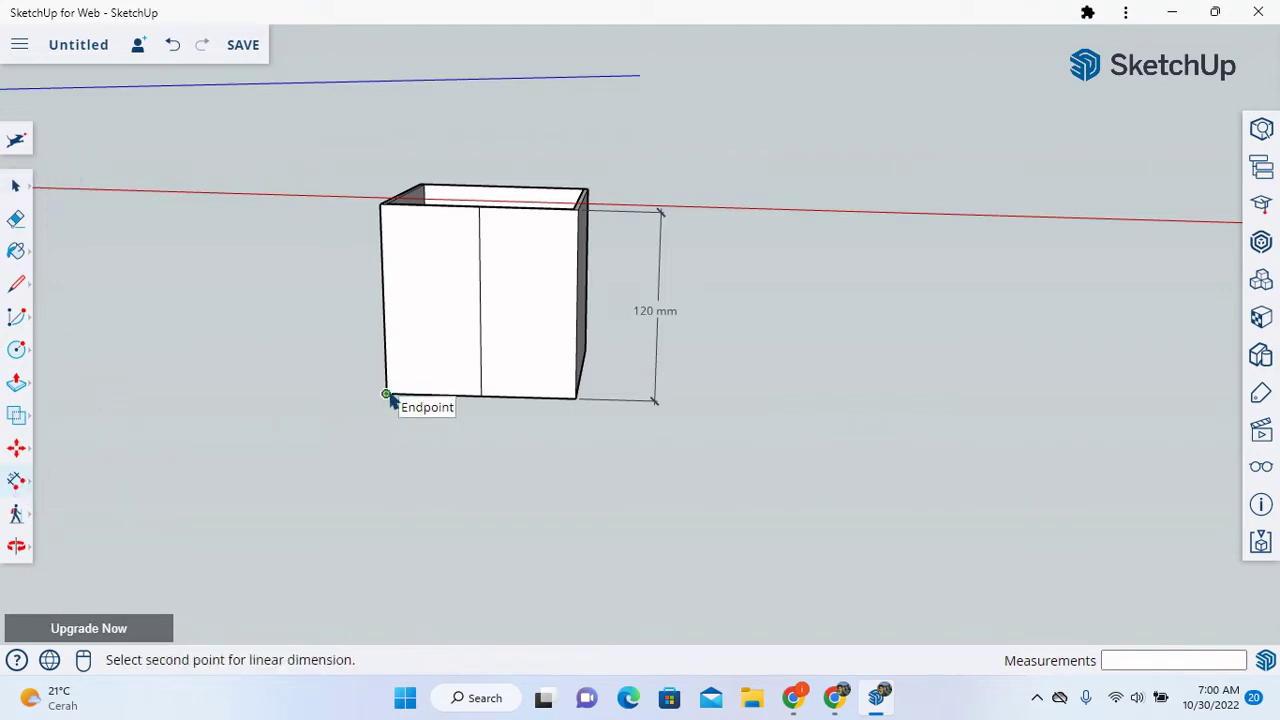
pyautogui.click(480, 398)
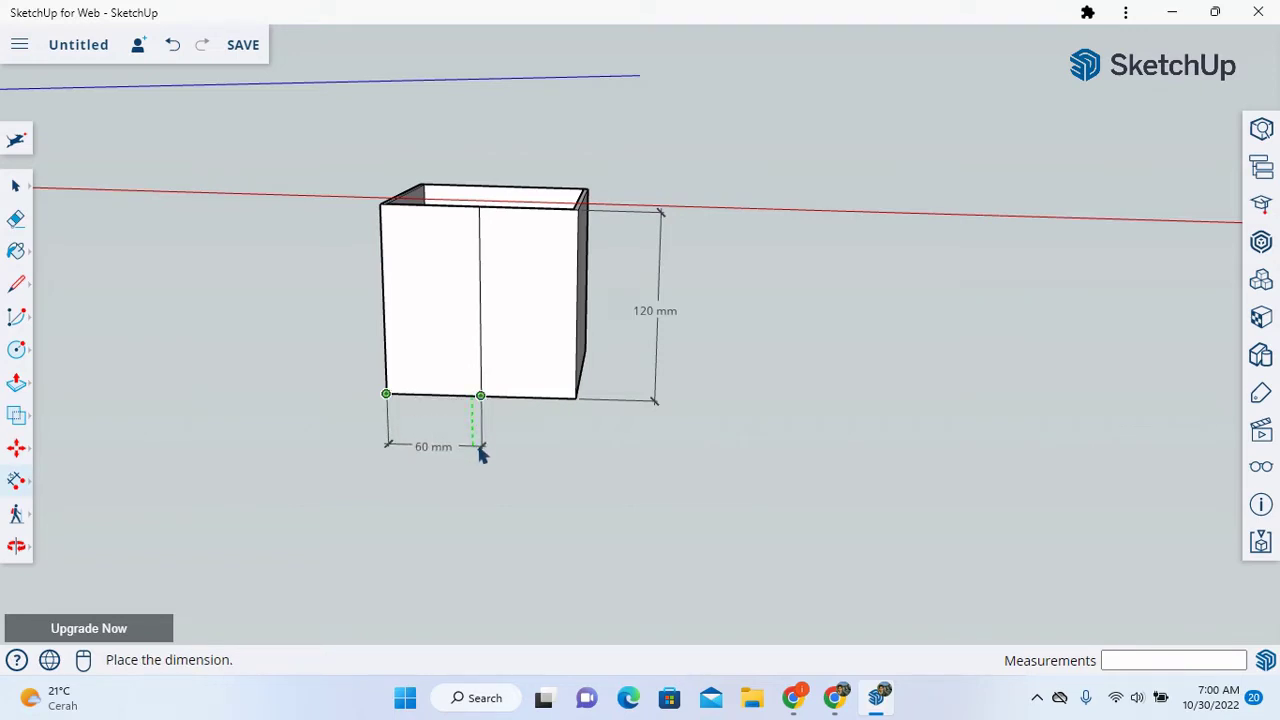
pyautogui.click(479, 449)
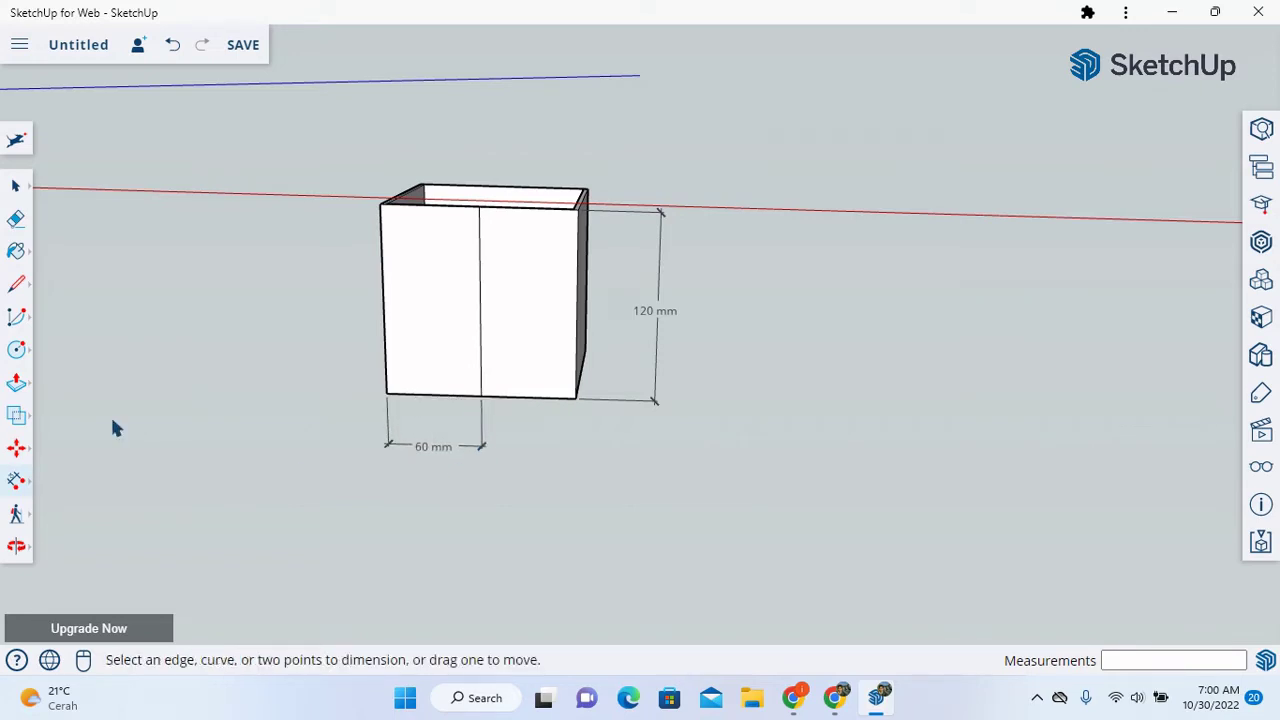
# - Draw a horizontal line across the front face between the midpoints of its left and right edges
pyautogui.click(16, 284)
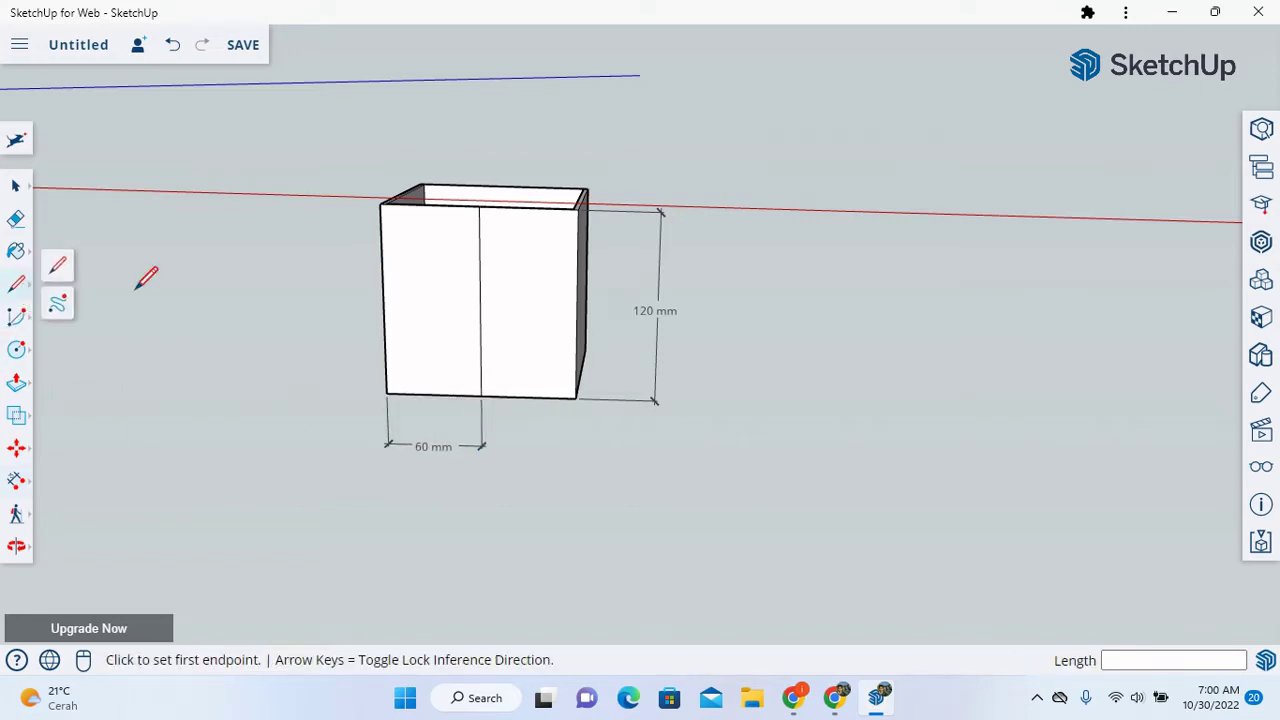
pyautogui.click(383, 301)
pyautogui.click(585, 293)
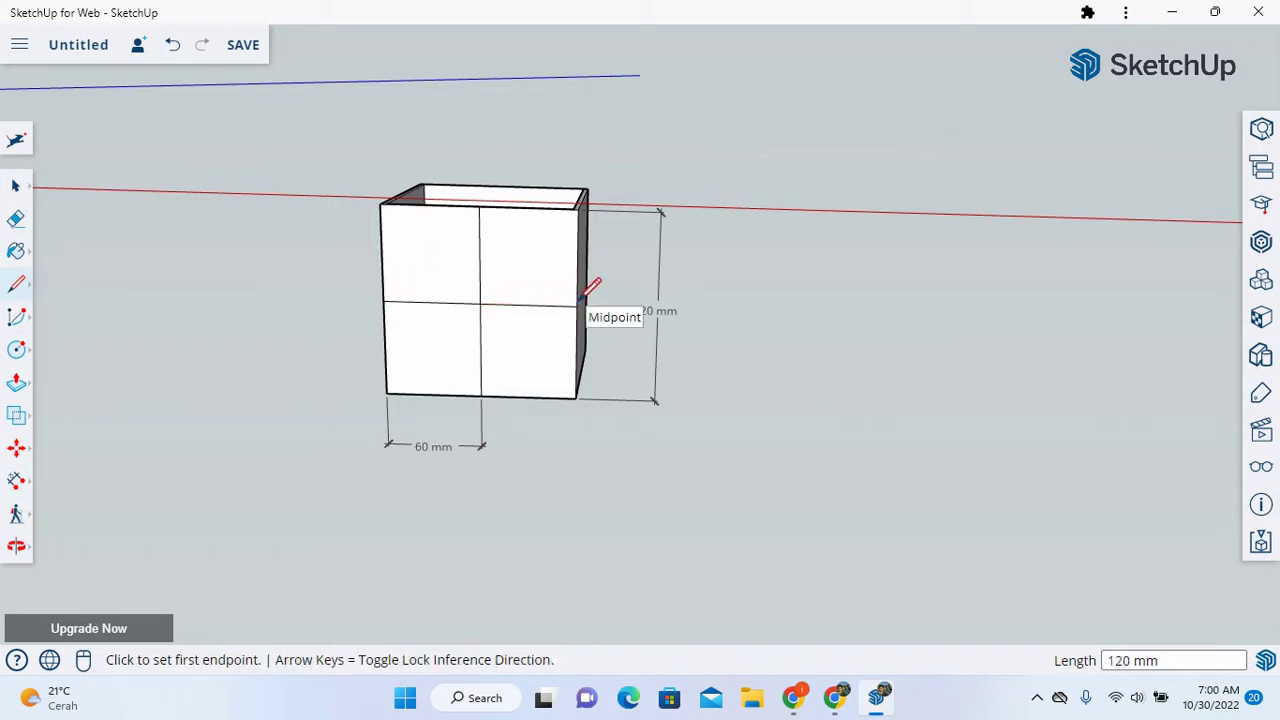
pyautogui.click(15, 188)
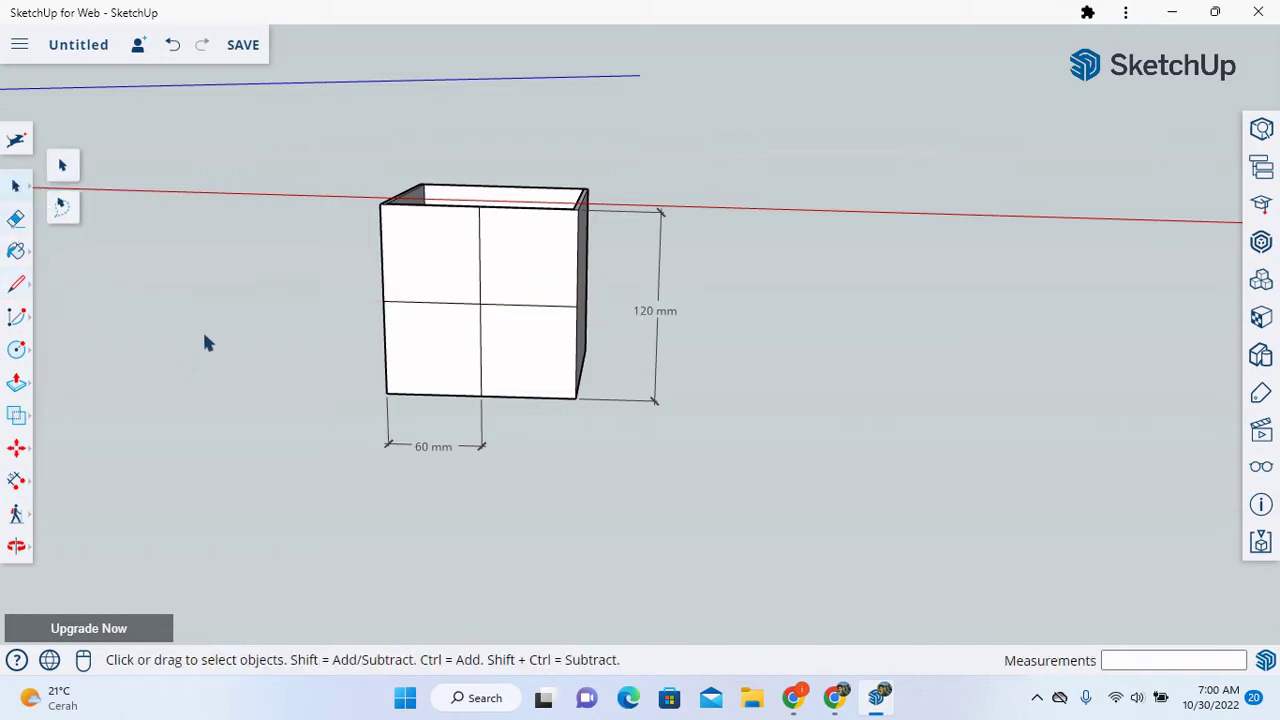
# - Dimension the lower half of the front face's left edge, from the horizontal centre line to the bottom corner, placing it beside the box
pyautogui.click(16, 480)
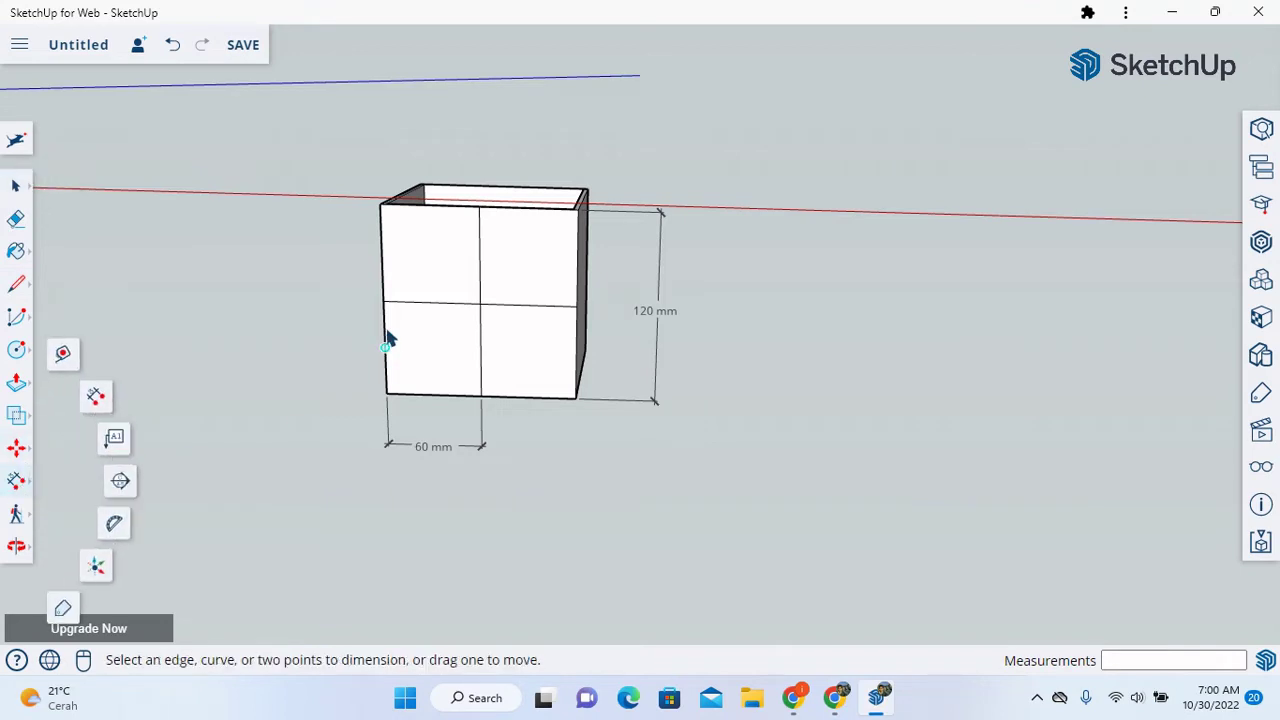
pyautogui.click(383, 302)
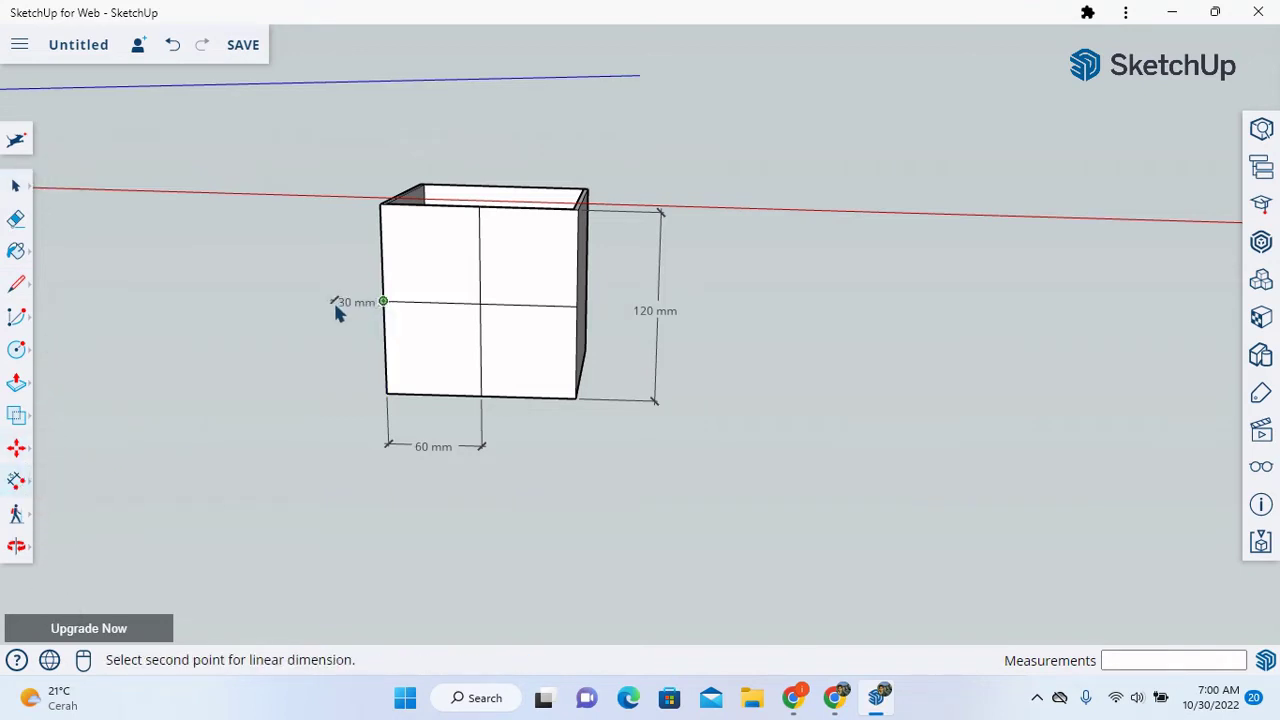
pyautogui.click(387, 397)
pyautogui.click(313, 392)
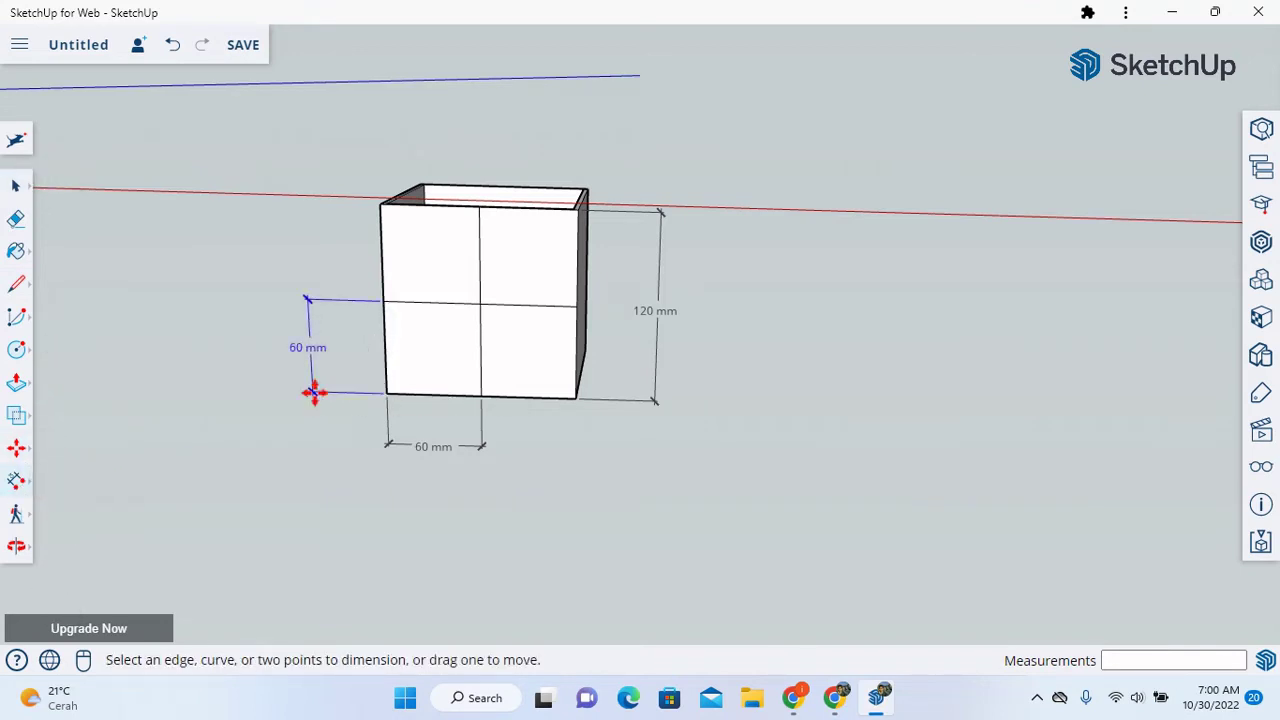
# - Try a circle of 26.8 mm radius centred on the crossing of the front face's centre lines, and undo it
pyautogui.click(16, 349)
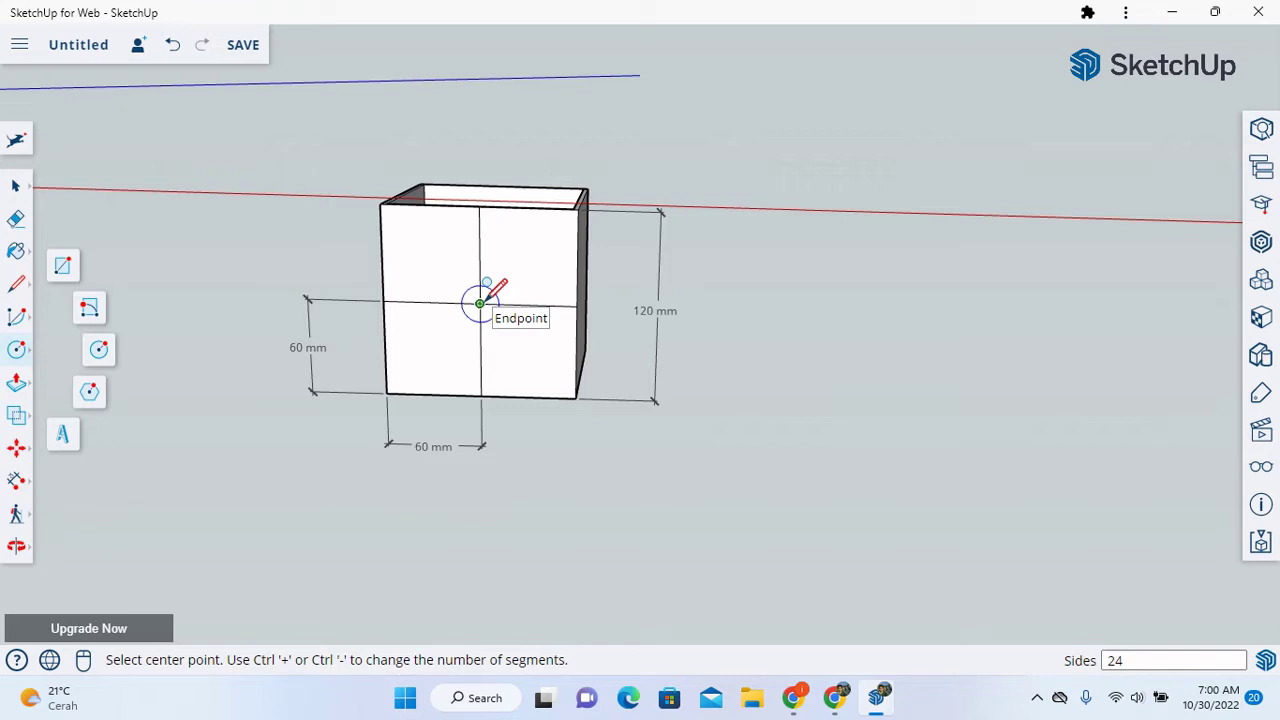
pyautogui.click(480, 303)
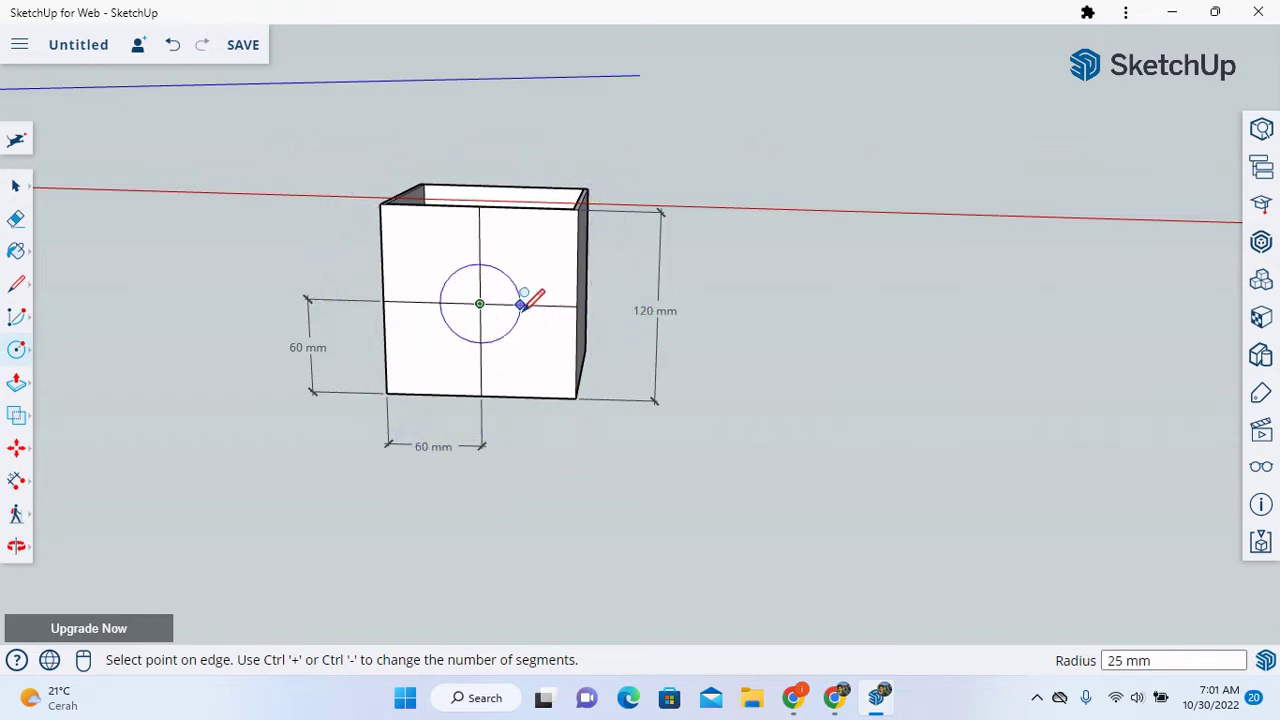
pyautogui.click(512, 302)
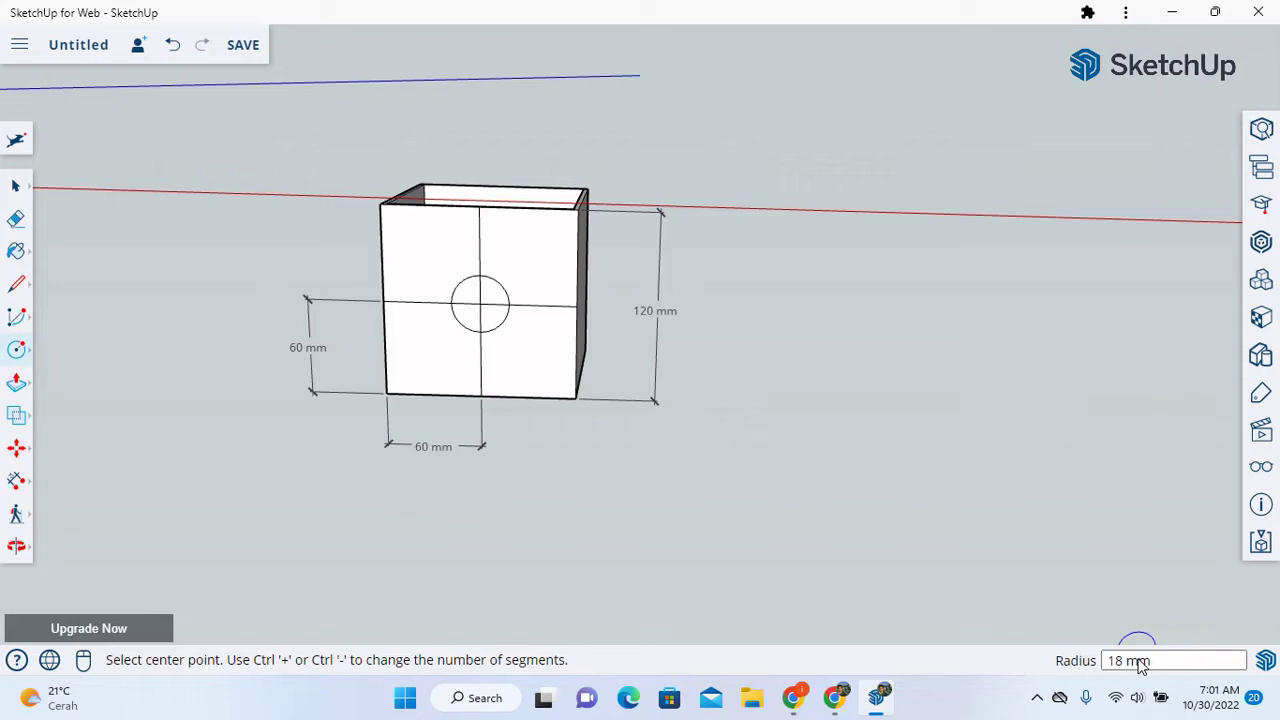
pyautogui.write('26.8')
pyautogui.press('Return')
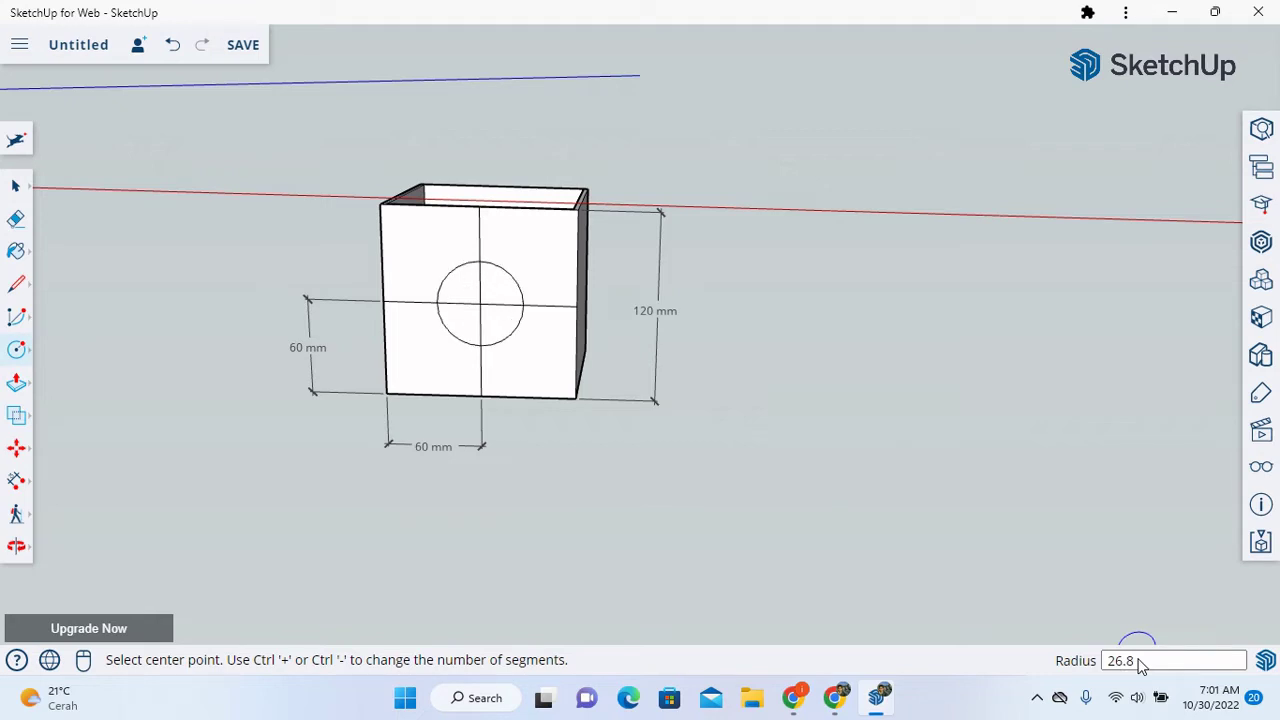
pyautogui.click(16, 188)
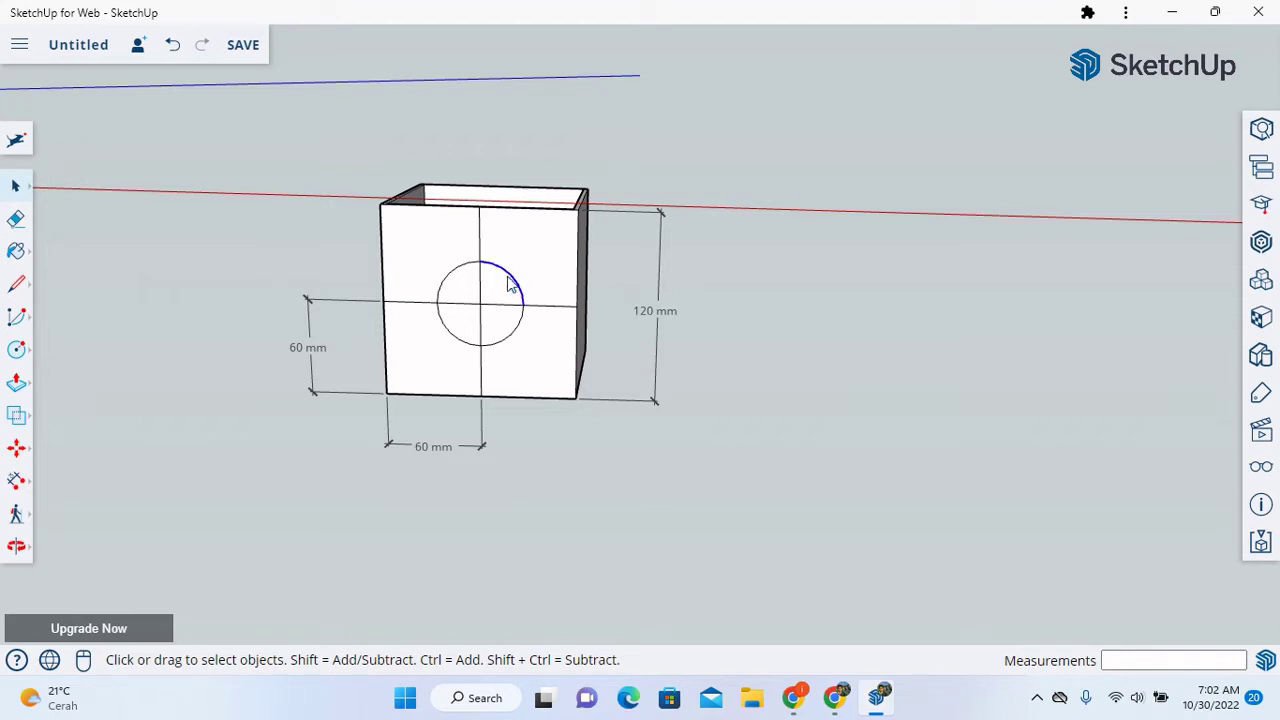
pyautogui.hotkey('ctrl', 'z')
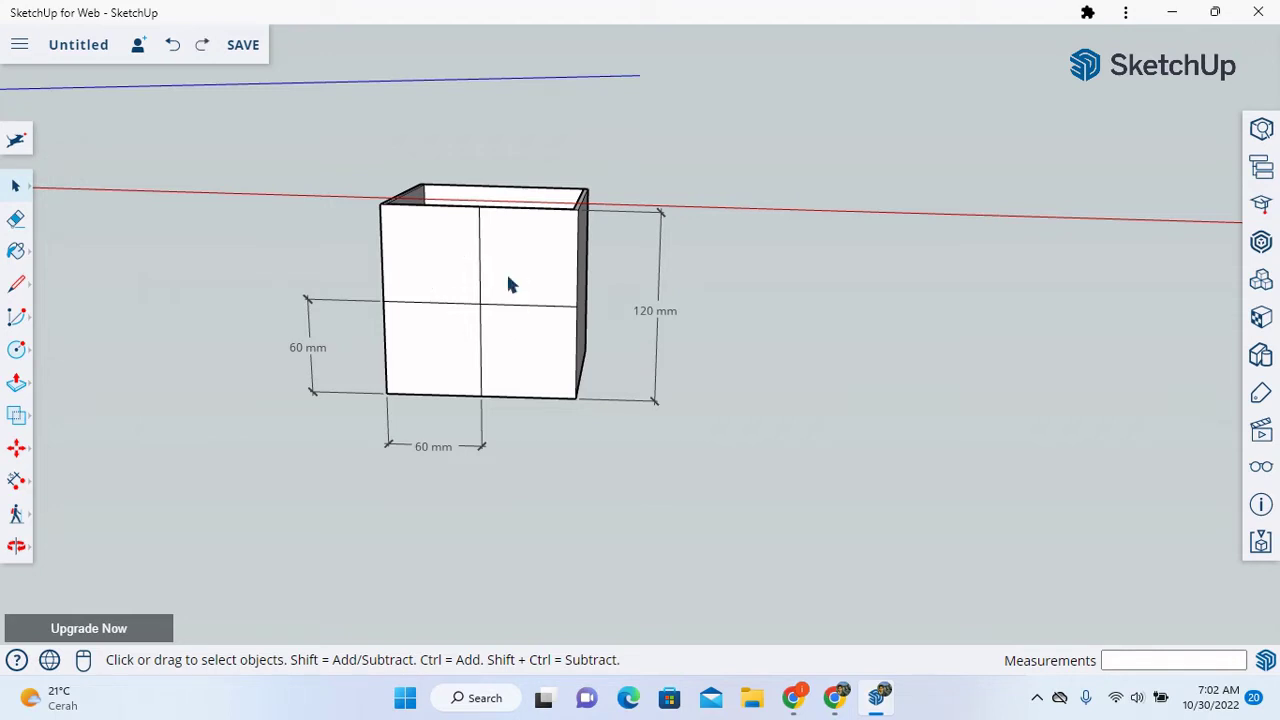
# - Draw a circle with a radius of 25.8 mm centred where the front face's two centre lines cross
pyautogui.click(16, 349)
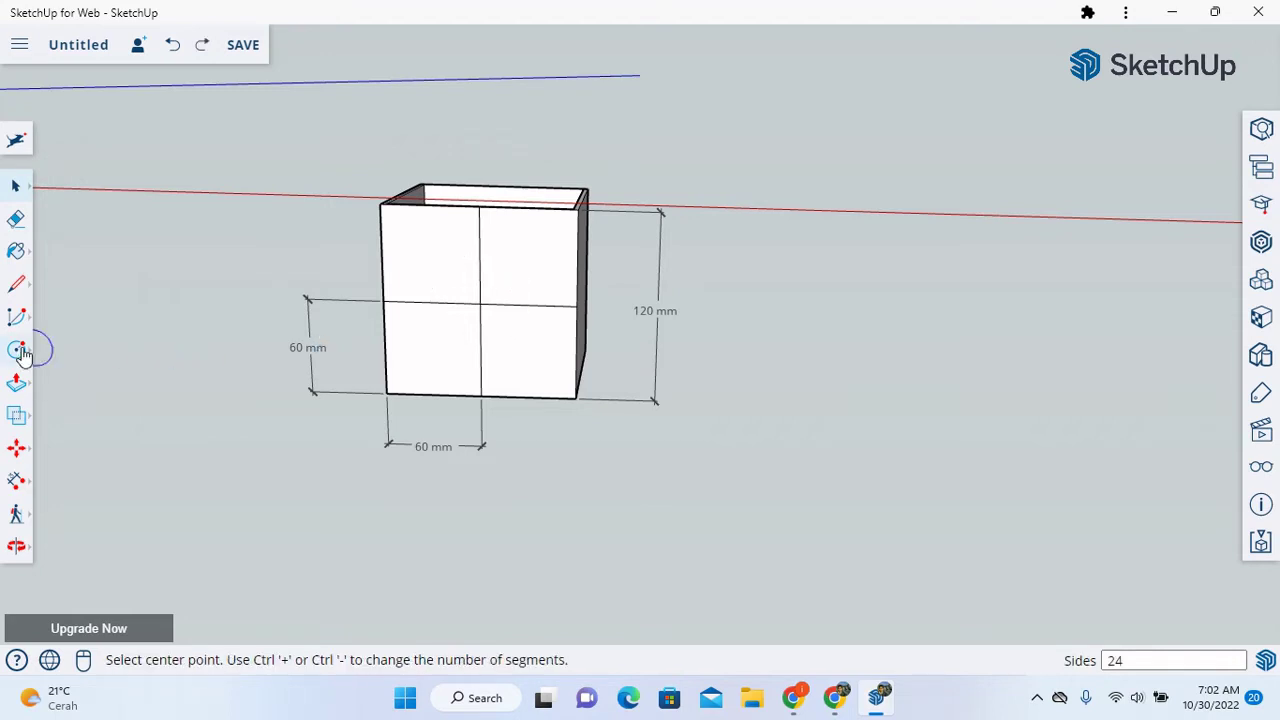
pyautogui.click(480, 303)
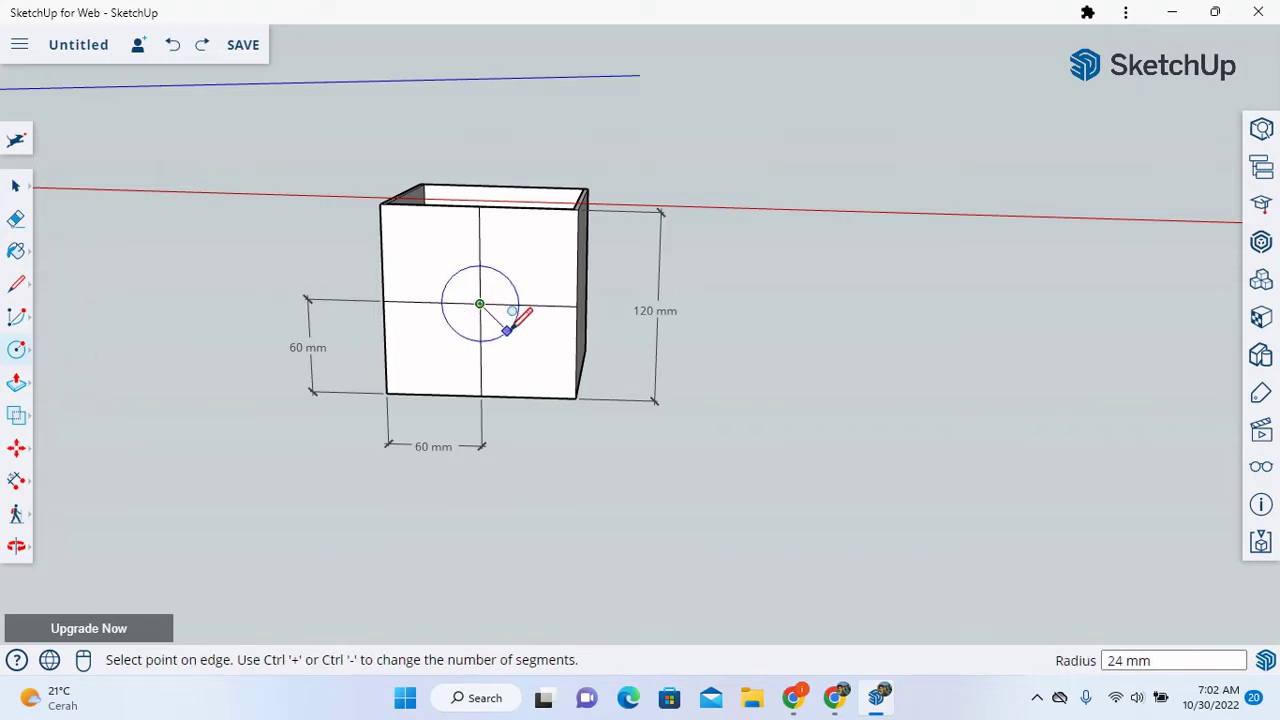
pyautogui.click(511, 324)
pyautogui.write('2')
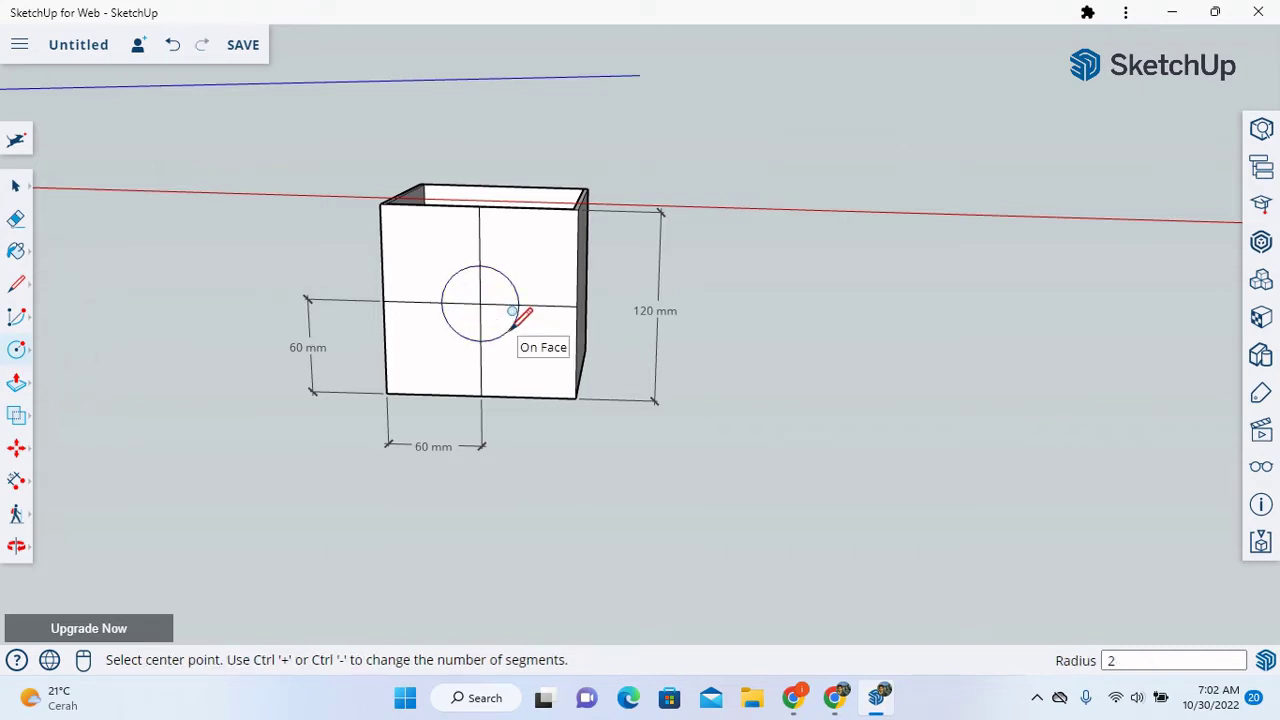
pyautogui.write('5.8')
pyautogui.press('Return')
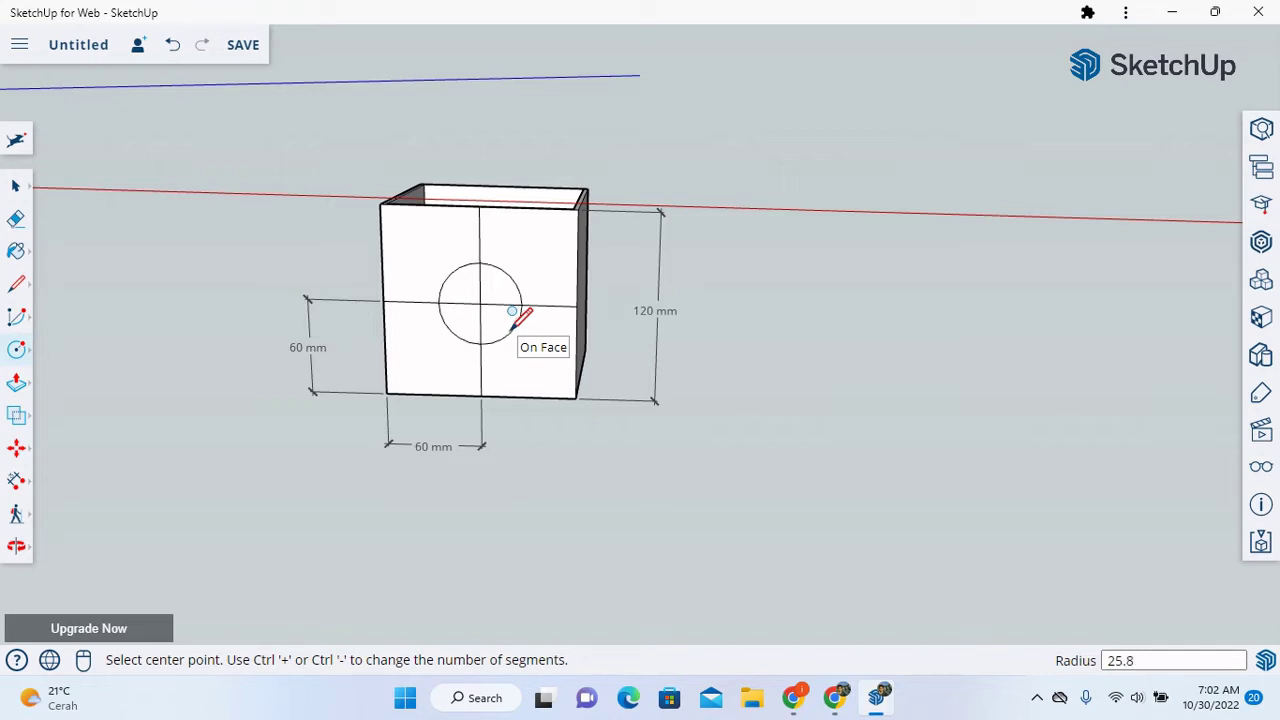
pyautogui.click(16, 546)
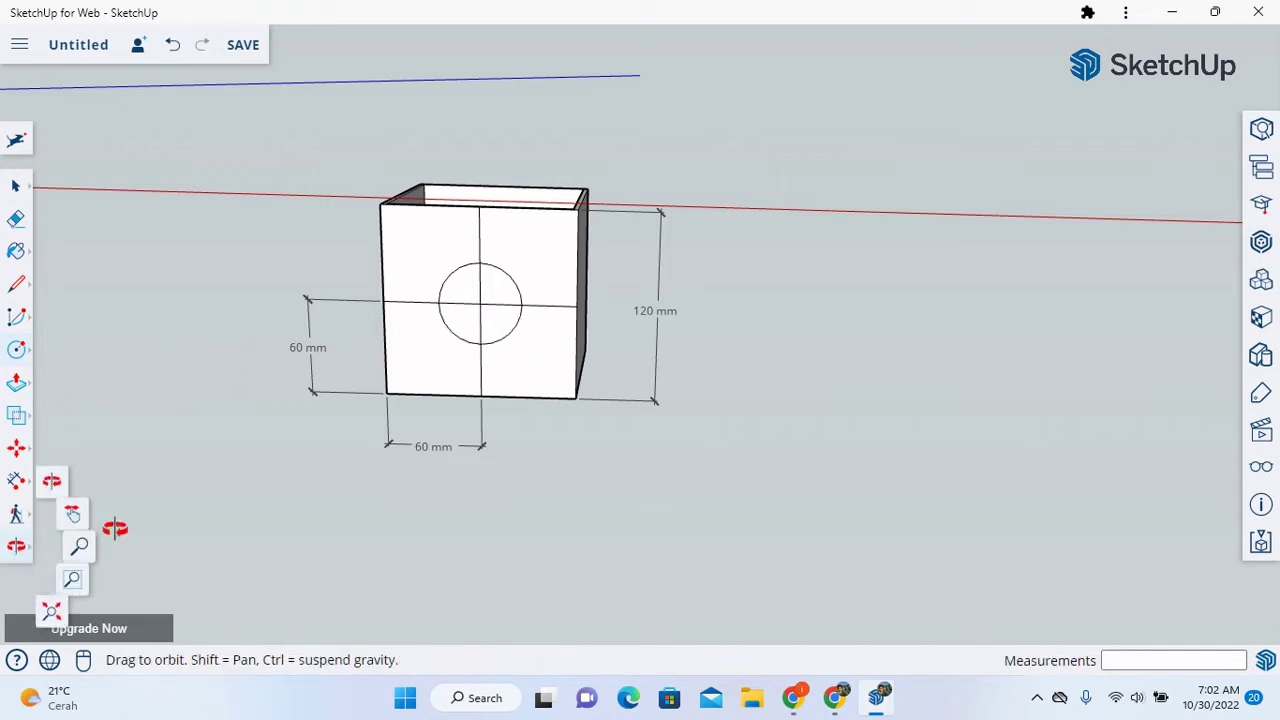
pyautogui.moveTo(248, 293); pyautogui.dragTo(194, 380)
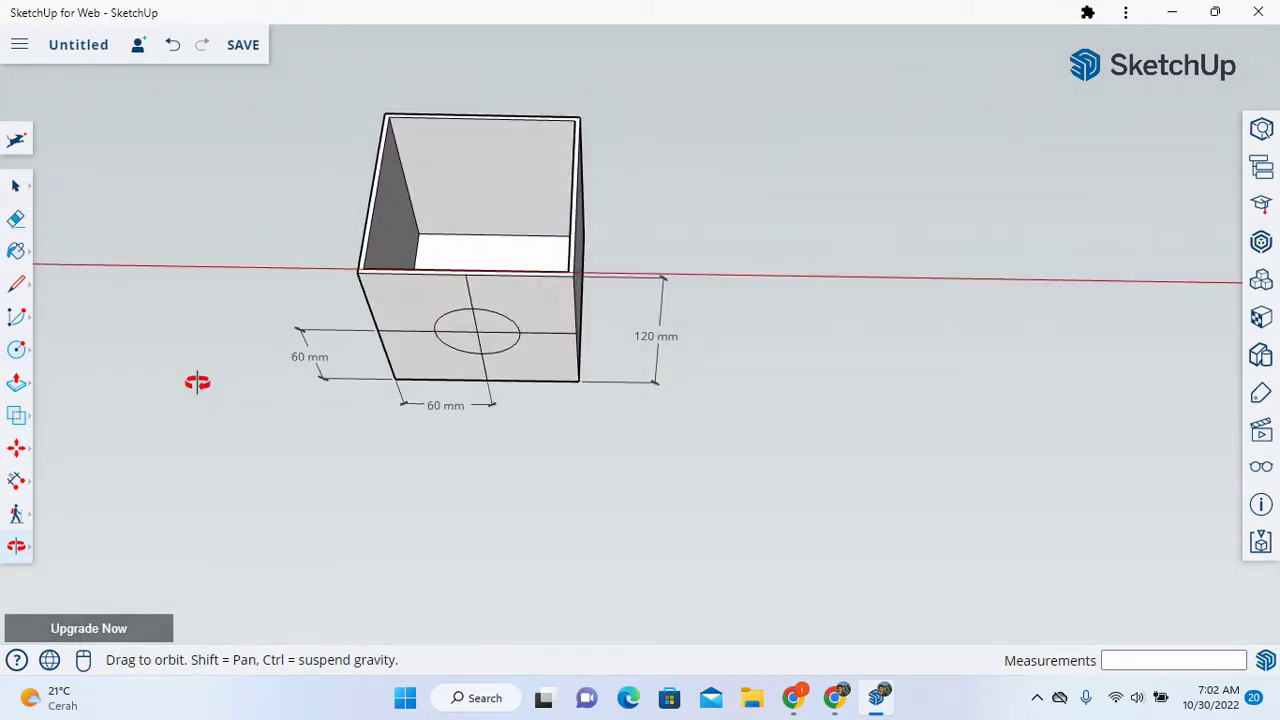
pyautogui.click(17, 385)
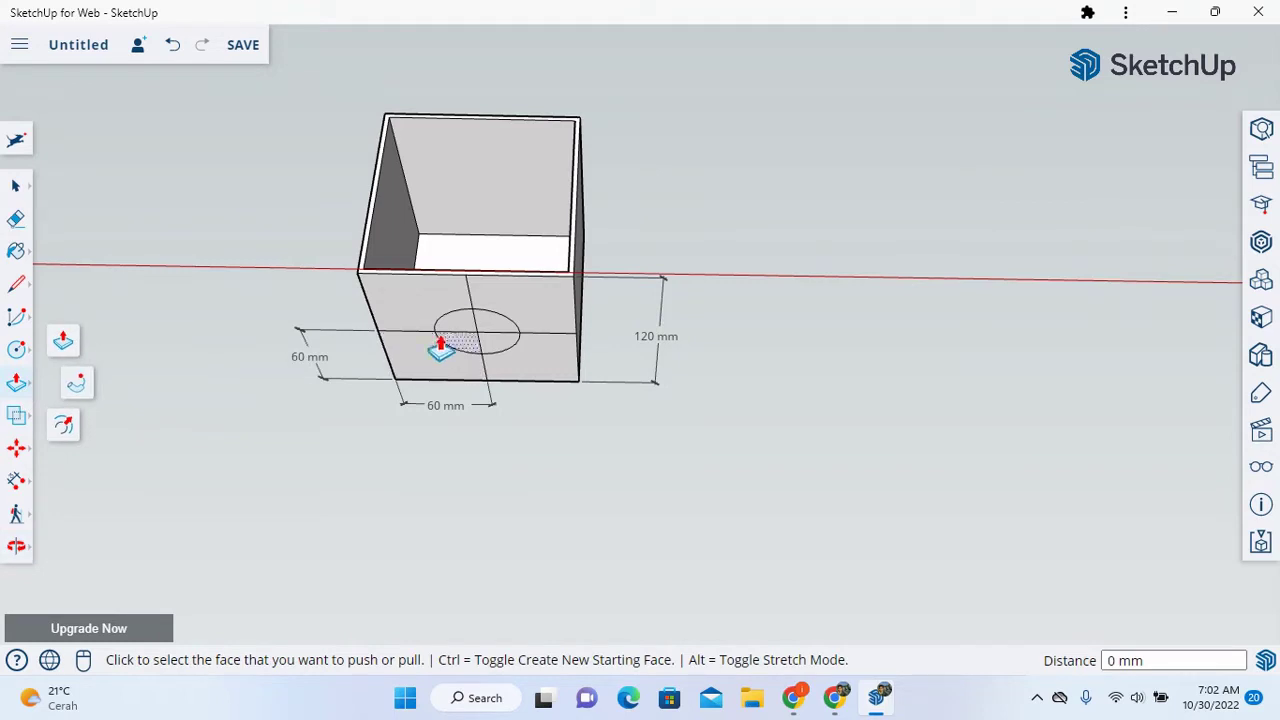
pyautogui.click(16, 187)
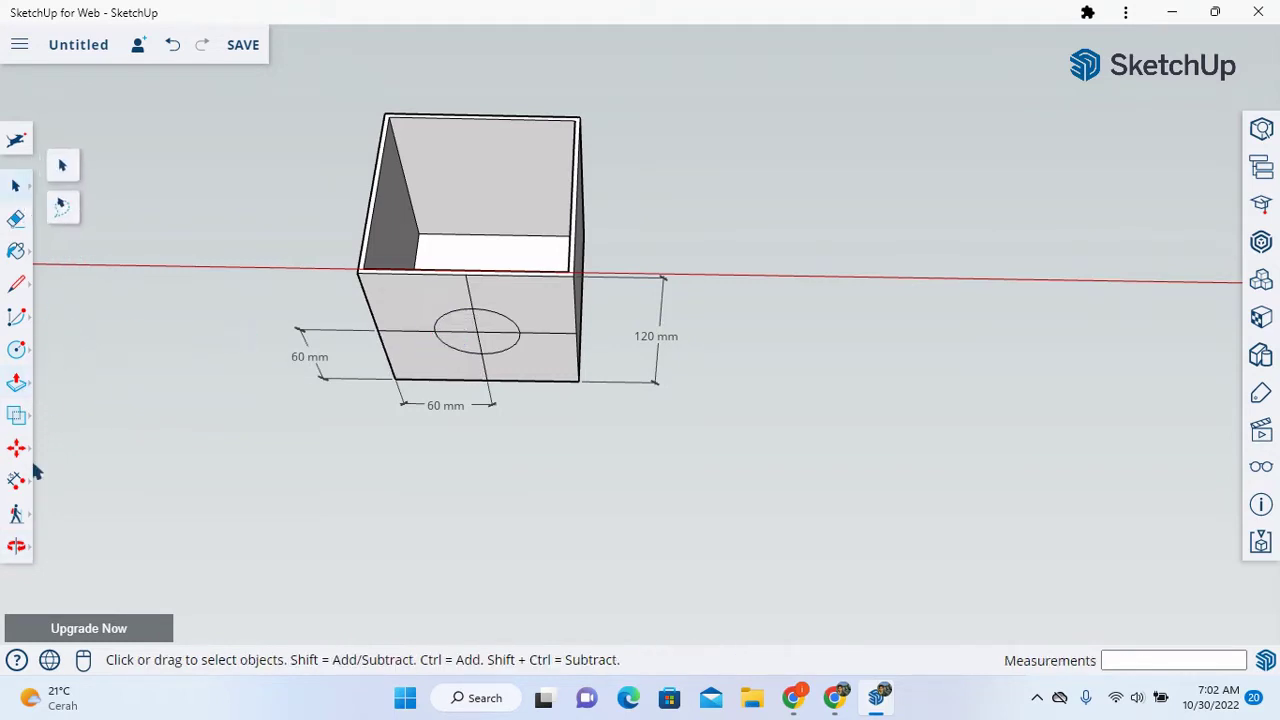
pyautogui.click(16, 546)
pyautogui.moveTo(63, 463)
pyautogui.mouseDown()
pyautogui.moveTo(231, 453)
pyautogui.moveTo(240, 334)
pyautogui.moveTo(200, 246)
pyautogui.moveTo(251, 194)
pyautogui.moveTo(212, 178)
pyautogui.mouseUp()
# - Erase the four centre-line segments outside the circle on the box's front face
pyautogui.click(16, 218)
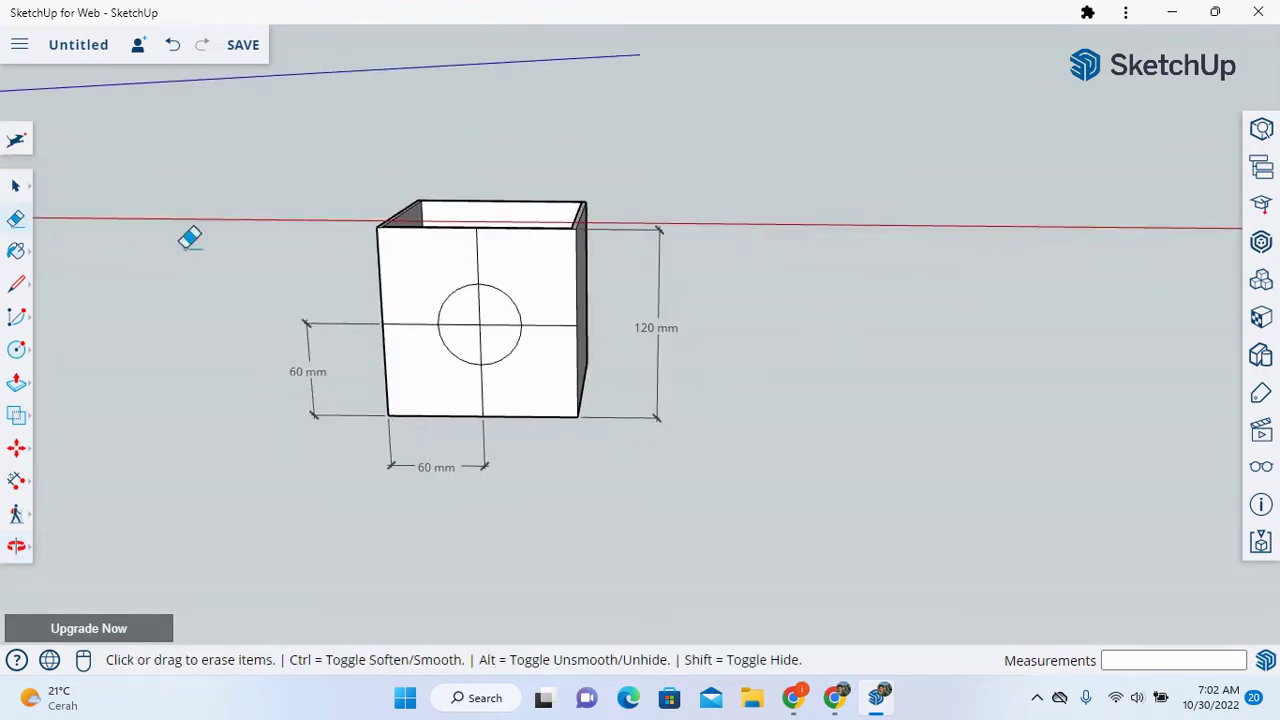
pyautogui.click(478, 258)
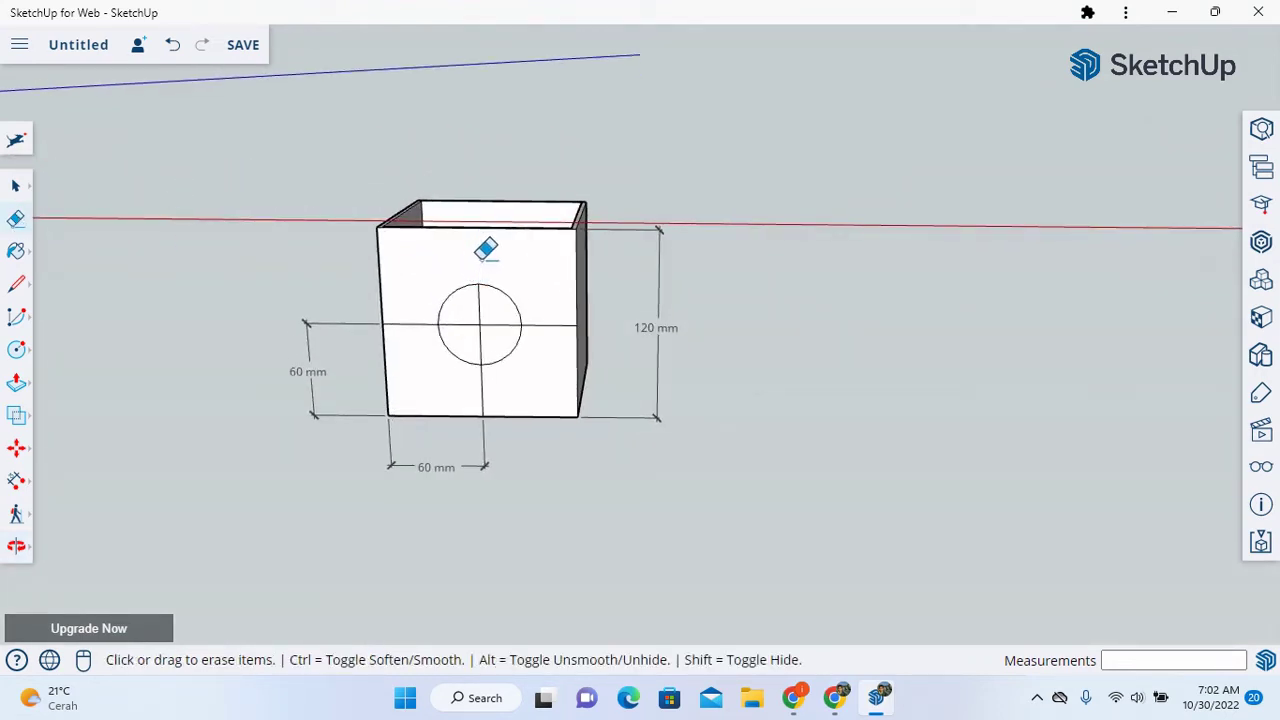
pyautogui.click(545, 325)
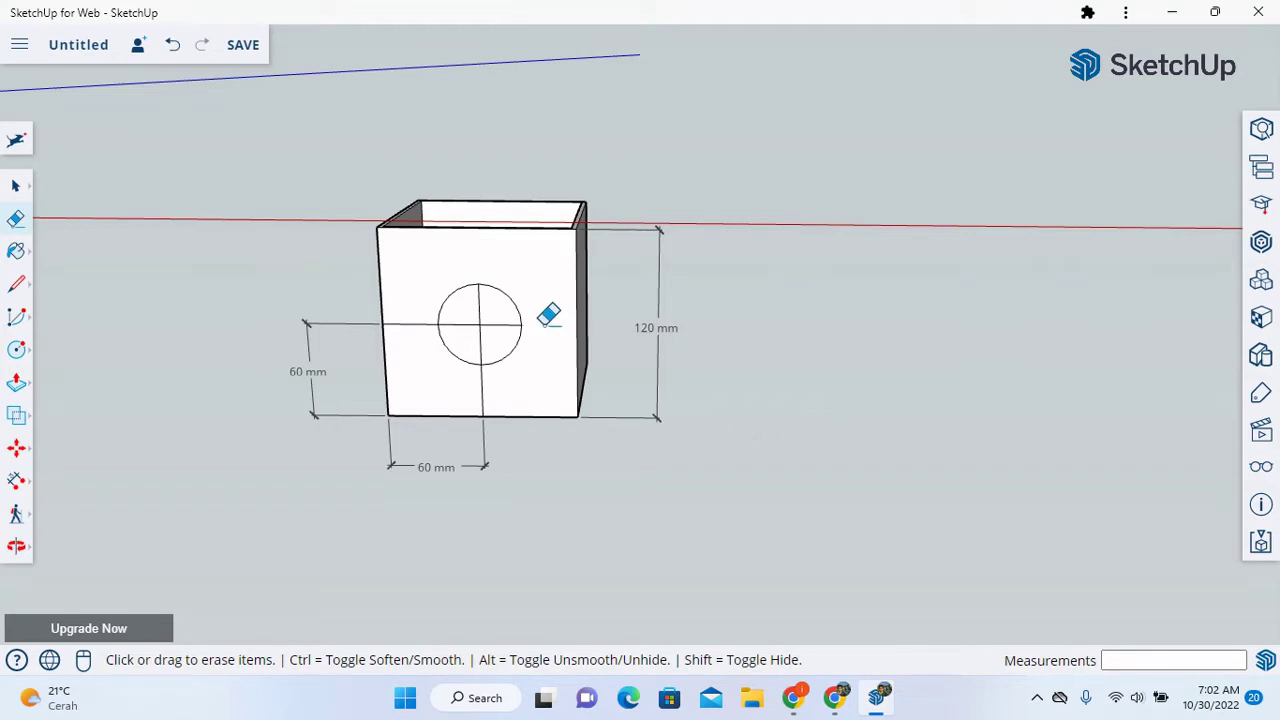
pyautogui.click(413, 323)
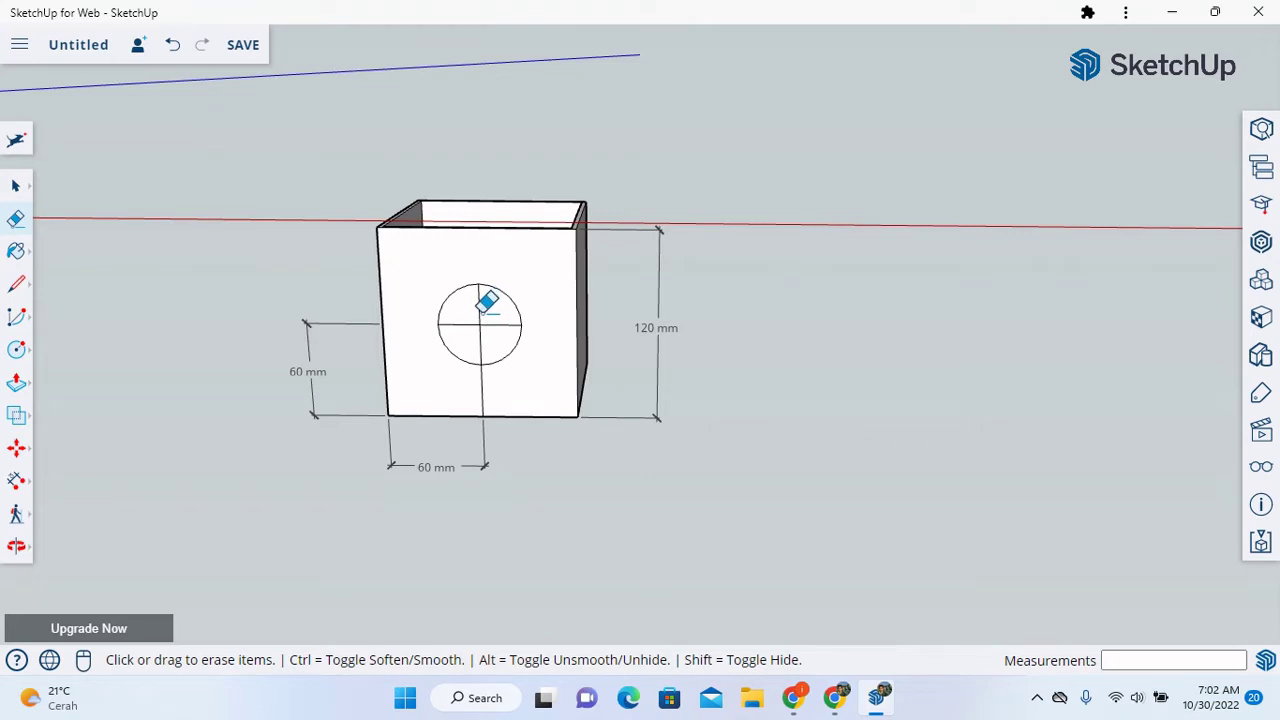
pyautogui.click(482, 385)
# - Delete the remaining centre-line segments inside the circle on the front face
pyautogui.click(15, 185)
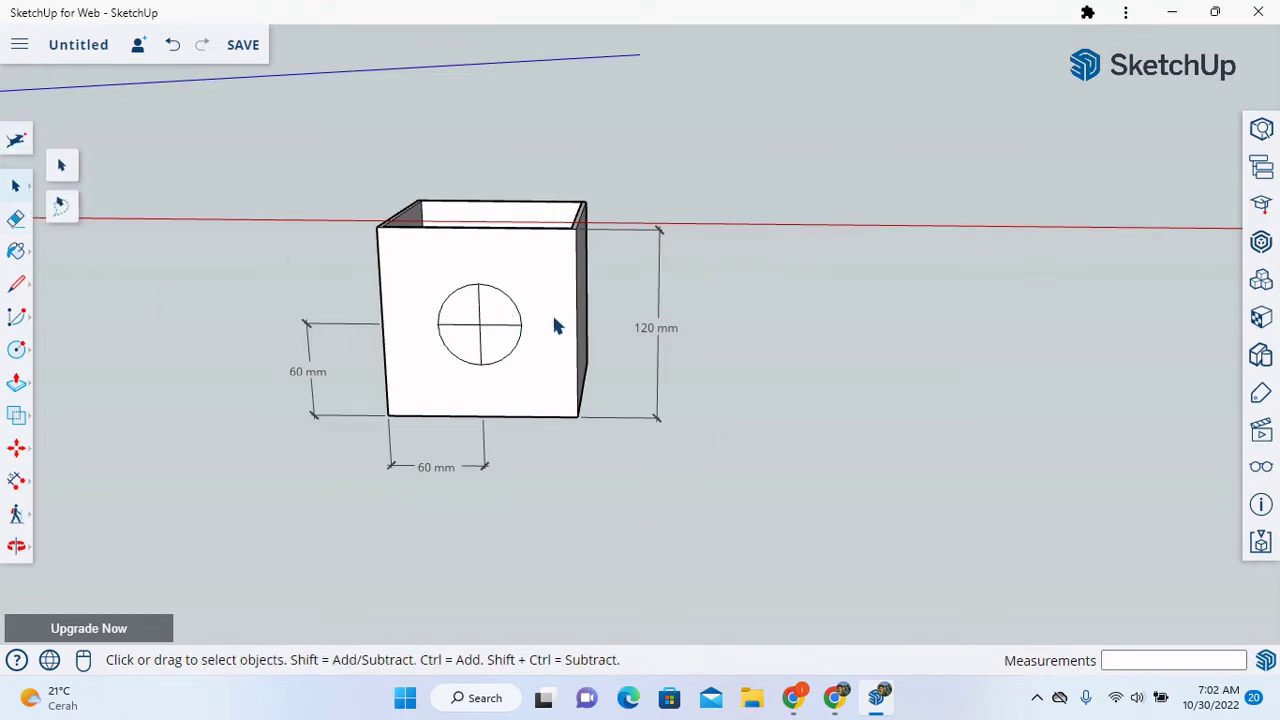
pyautogui.click(480, 312)
pyautogui.press('Delete')
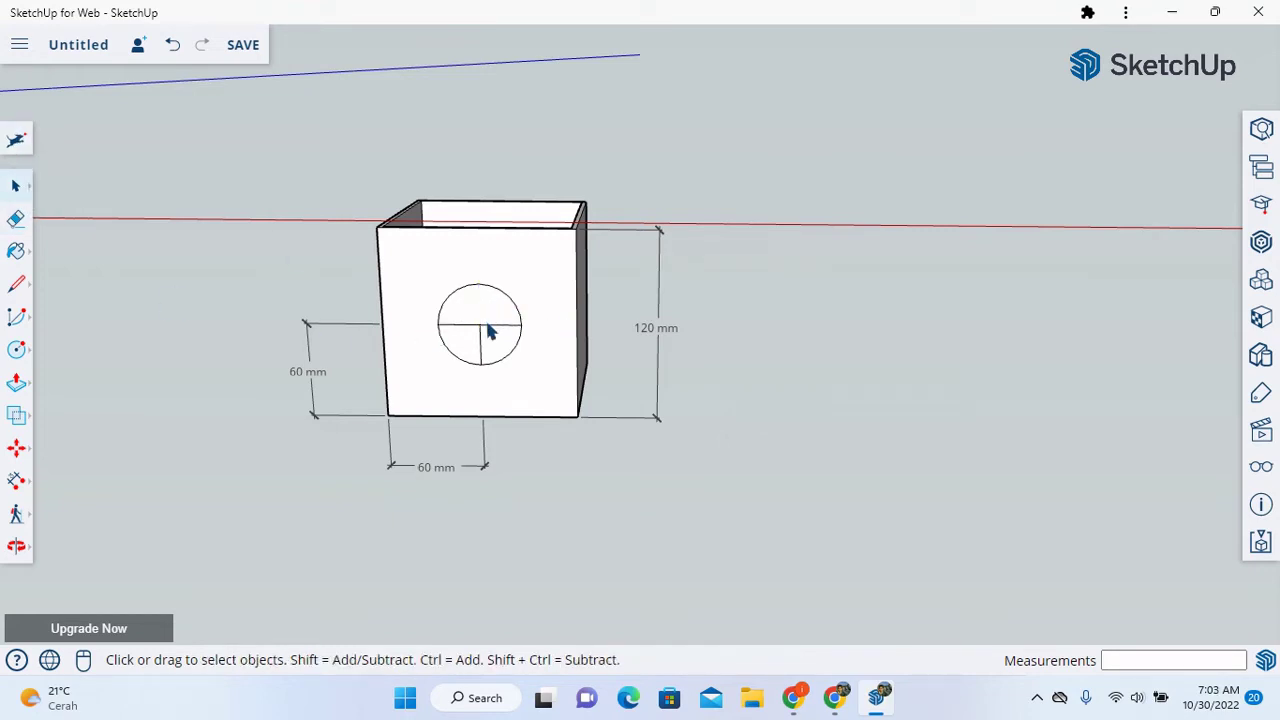
pyautogui.click(494, 326)
pyautogui.press('Delete')
pyautogui.click(463, 329)
pyautogui.press('Delete')
pyautogui.press('Delete')
# - Push the circle 3 mm into the front wall to cut a round hole through it
pyautogui.click(16, 546)
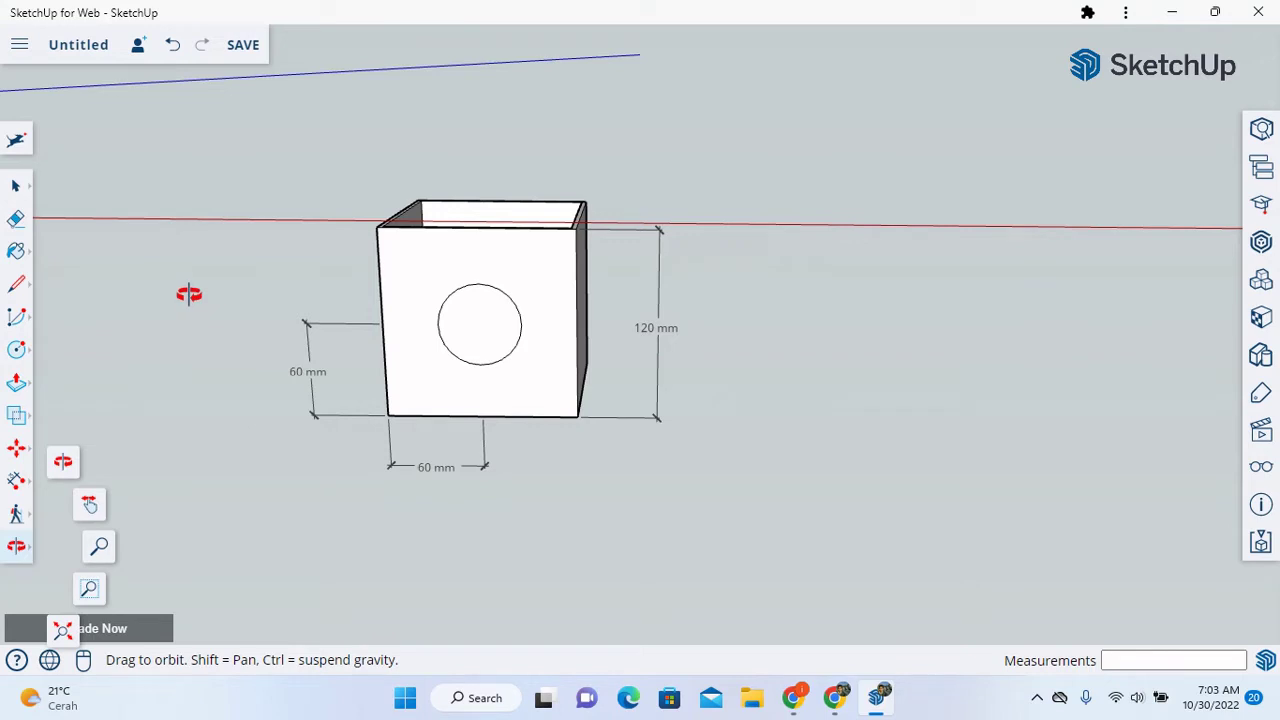
pyautogui.moveTo(200, 294); pyautogui.dragTo(212, 430)
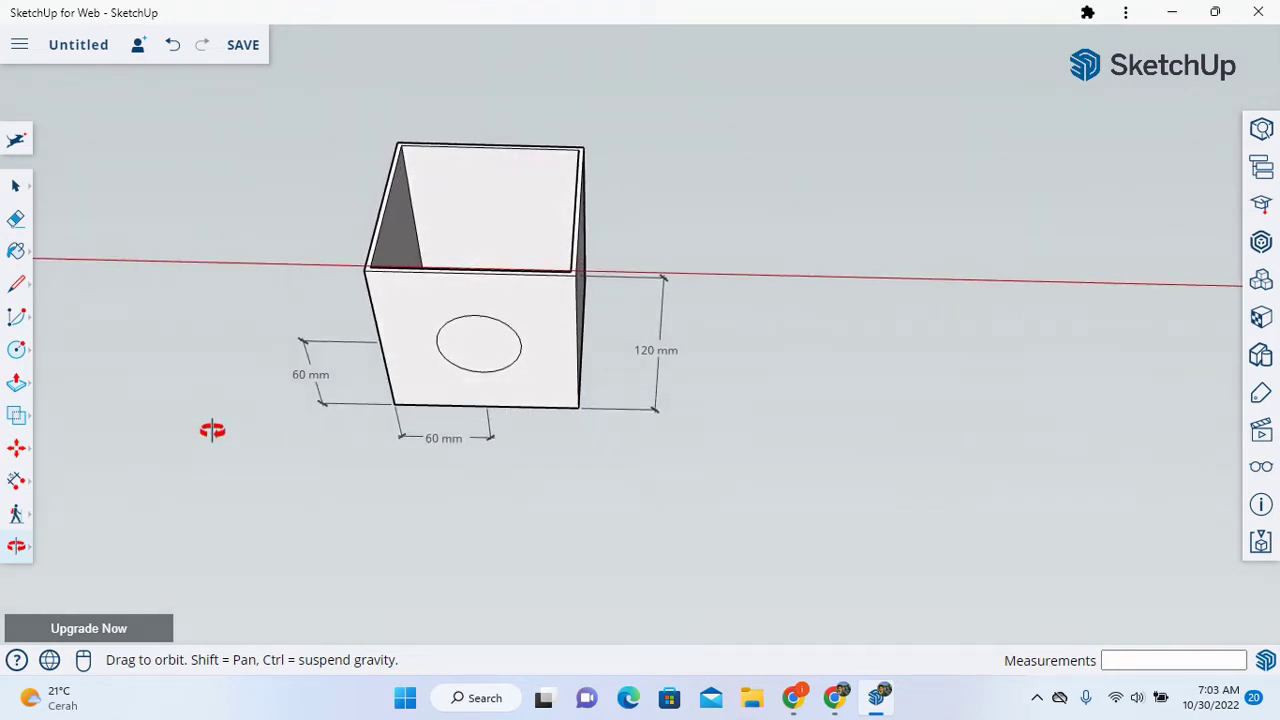
pyautogui.click(17, 384)
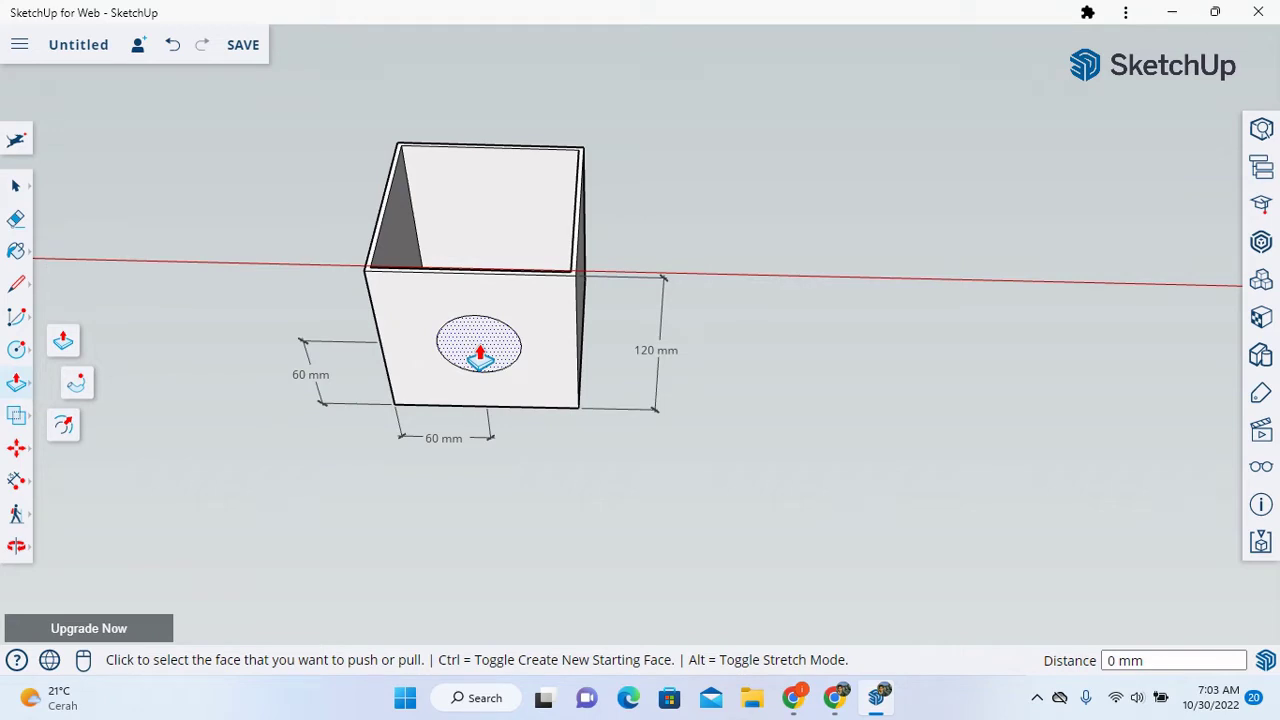
pyautogui.click(480, 357)
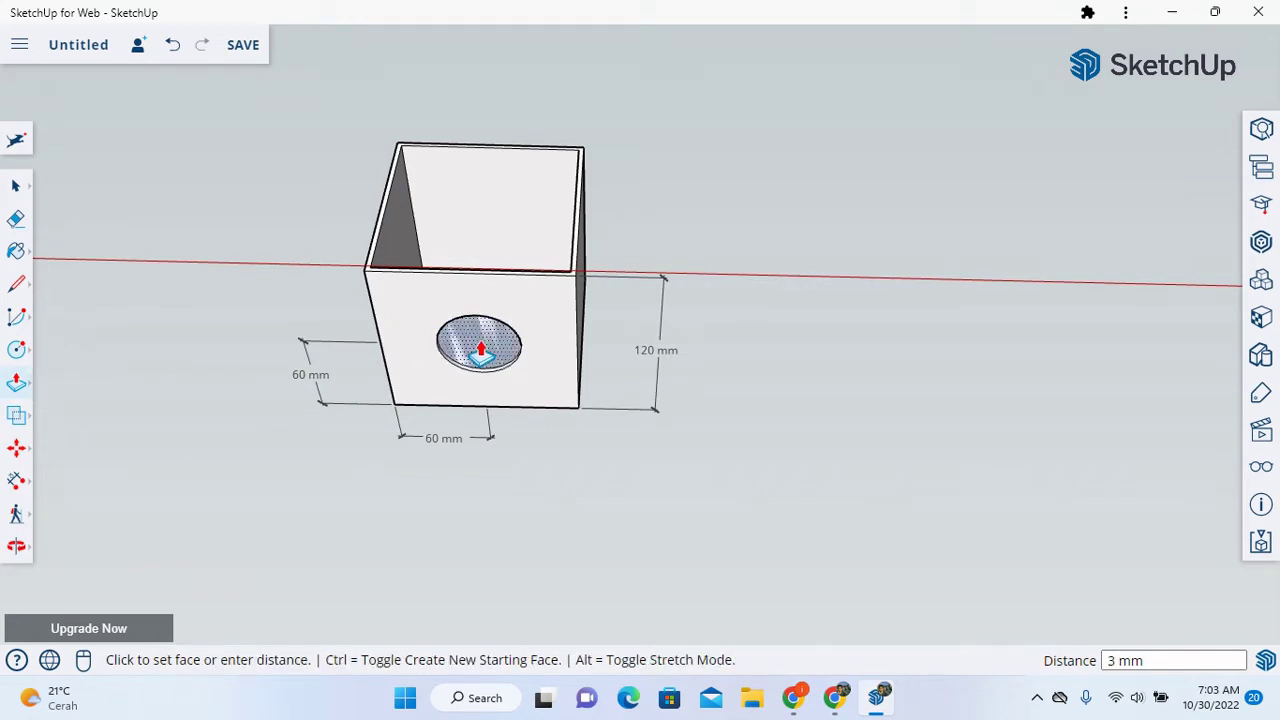
pyautogui.click(480, 355)
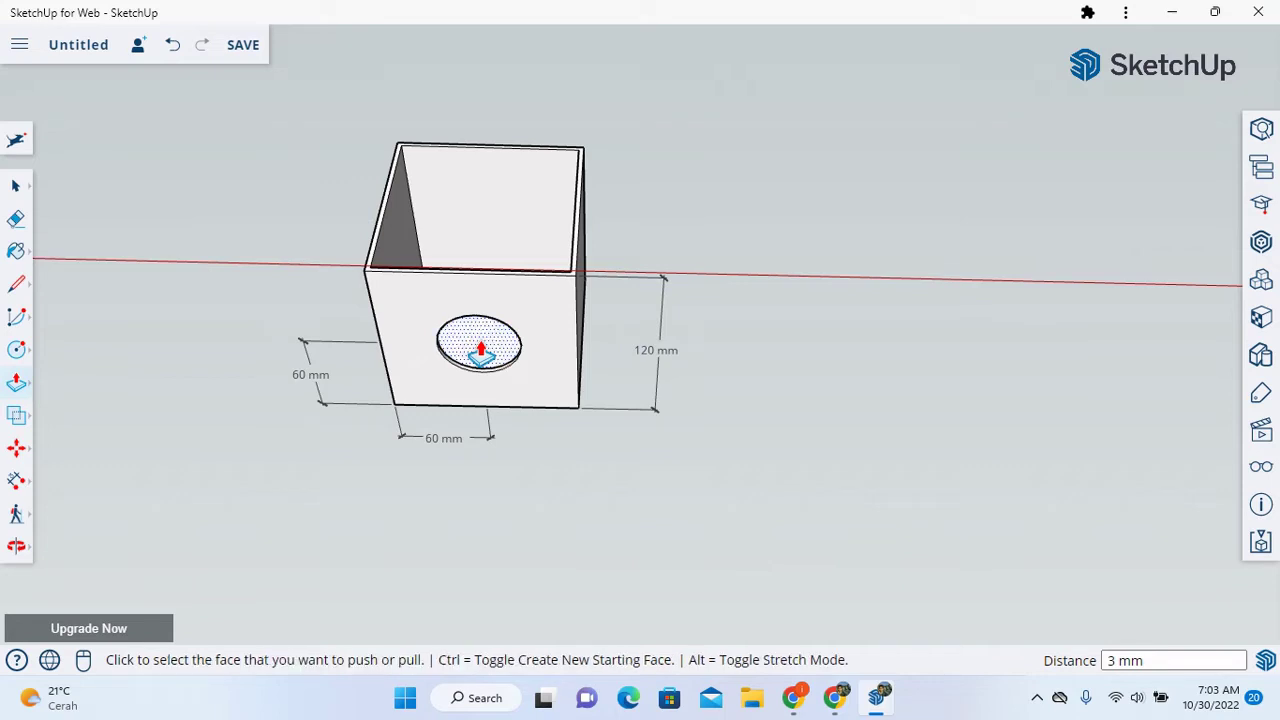
# - Examine the round hole in the front wall from above and from straight ahead
pyautogui.click(16, 545)
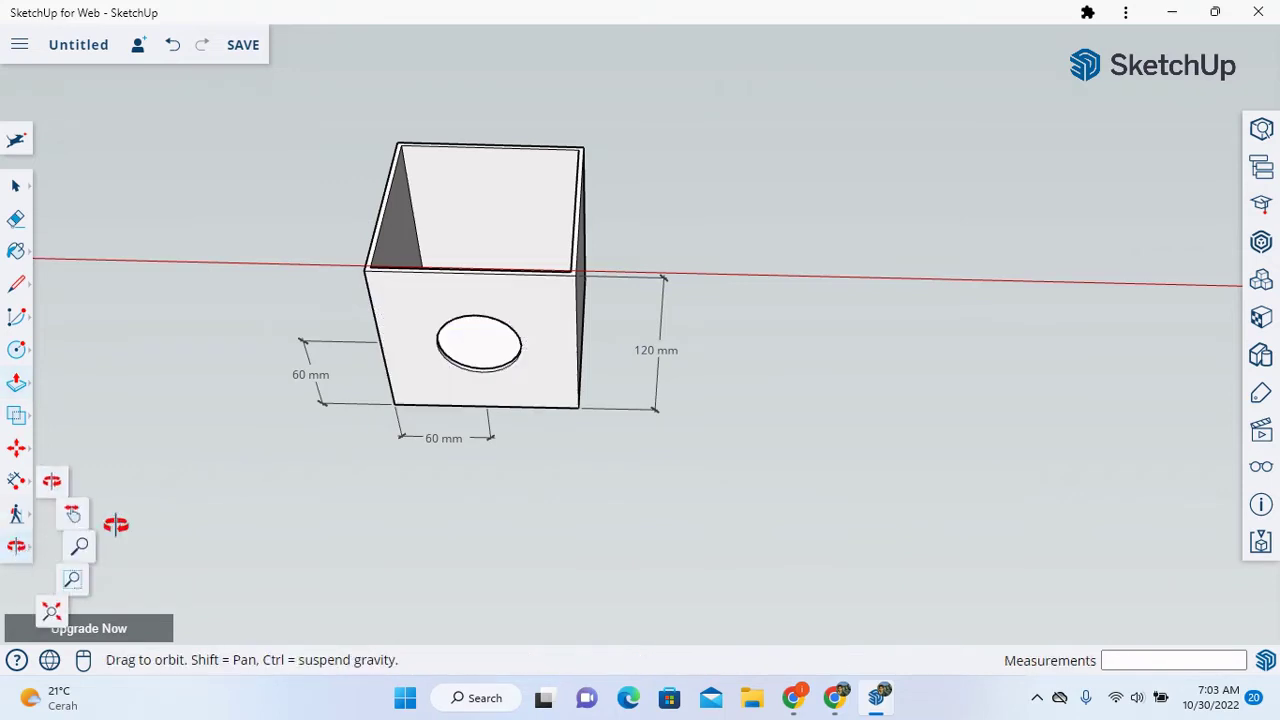
pyautogui.moveTo(114, 523); pyautogui.dragTo(486, 551)
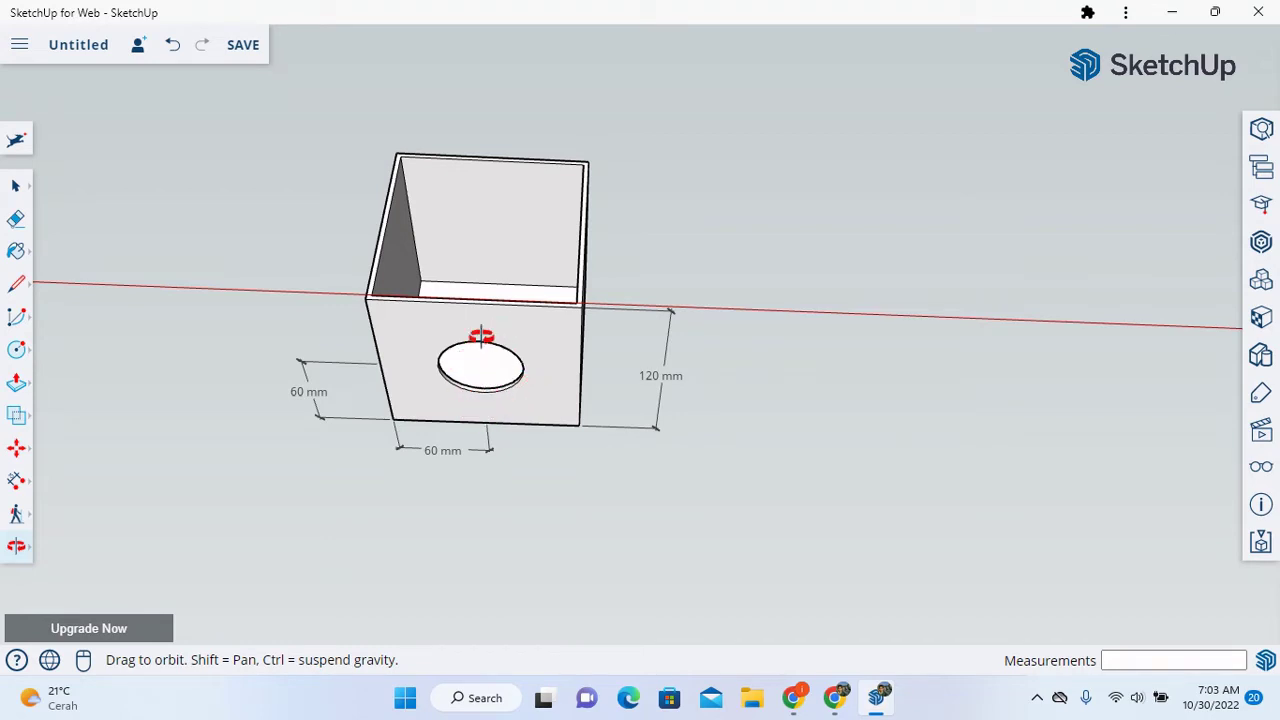
pyautogui.moveTo(551, 477); pyautogui.dragTo(509, 166)
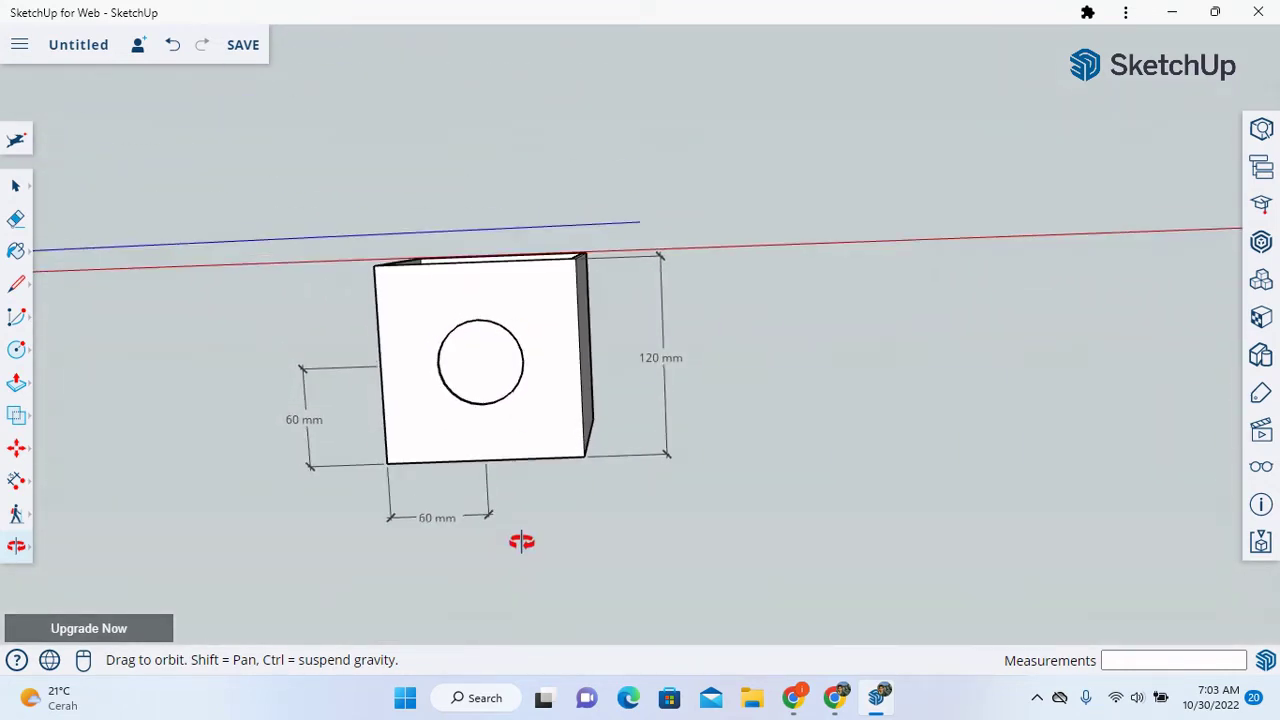
pyautogui.moveTo(521, 541); pyautogui.dragTo(520, 474)
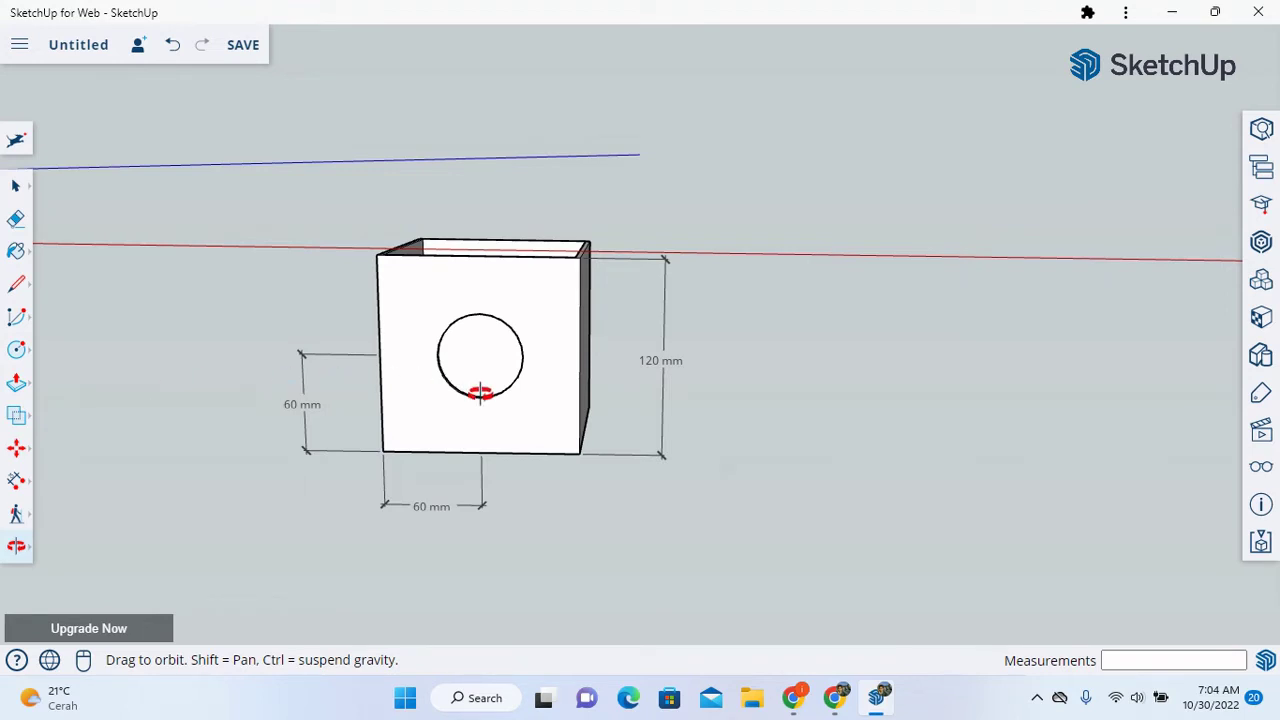
pyautogui.moveTo(714, 400); pyautogui.dragTo(690, 490)
pyautogui.moveTo(358, 515); pyautogui.dragTo(346, 569)
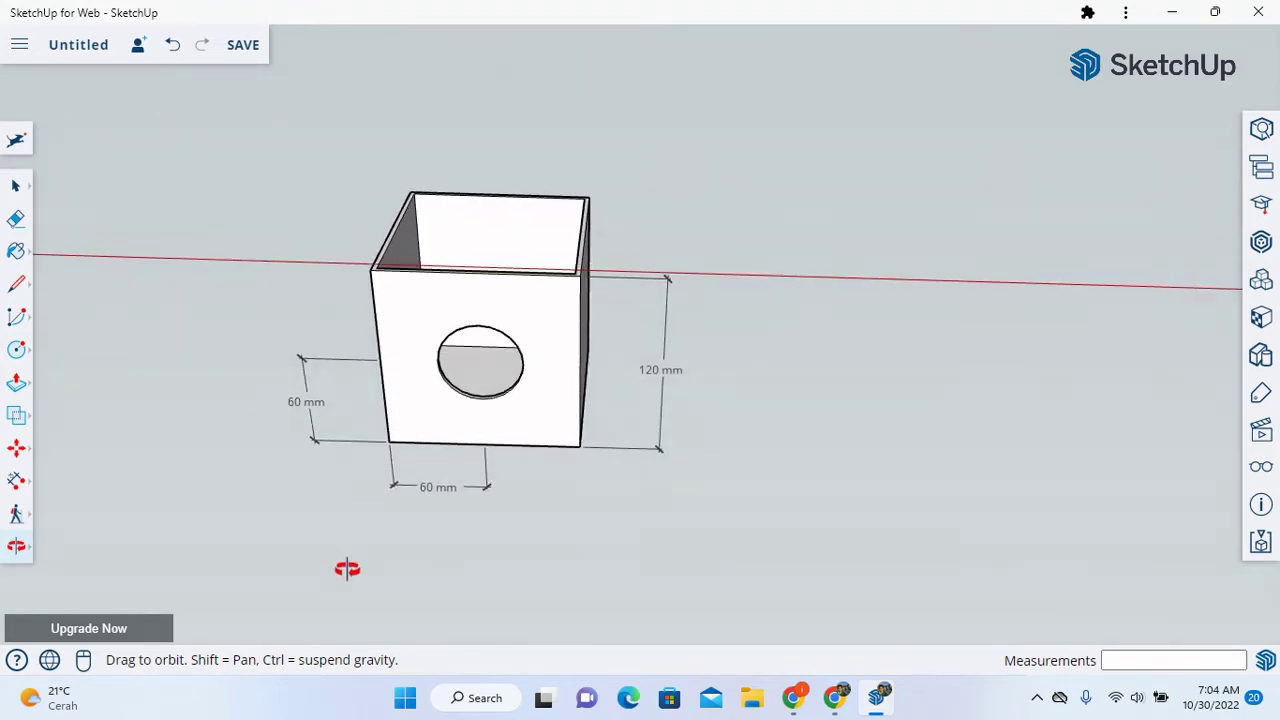
pyautogui.moveTo(529, 560)
pyautogui.mouseDown()
pyautogui.moveTo(606, 420)
pyautogui.moveTo(508, 417)
pyautogui.moveTo(525, 541)
pyautogui.mouseUp()
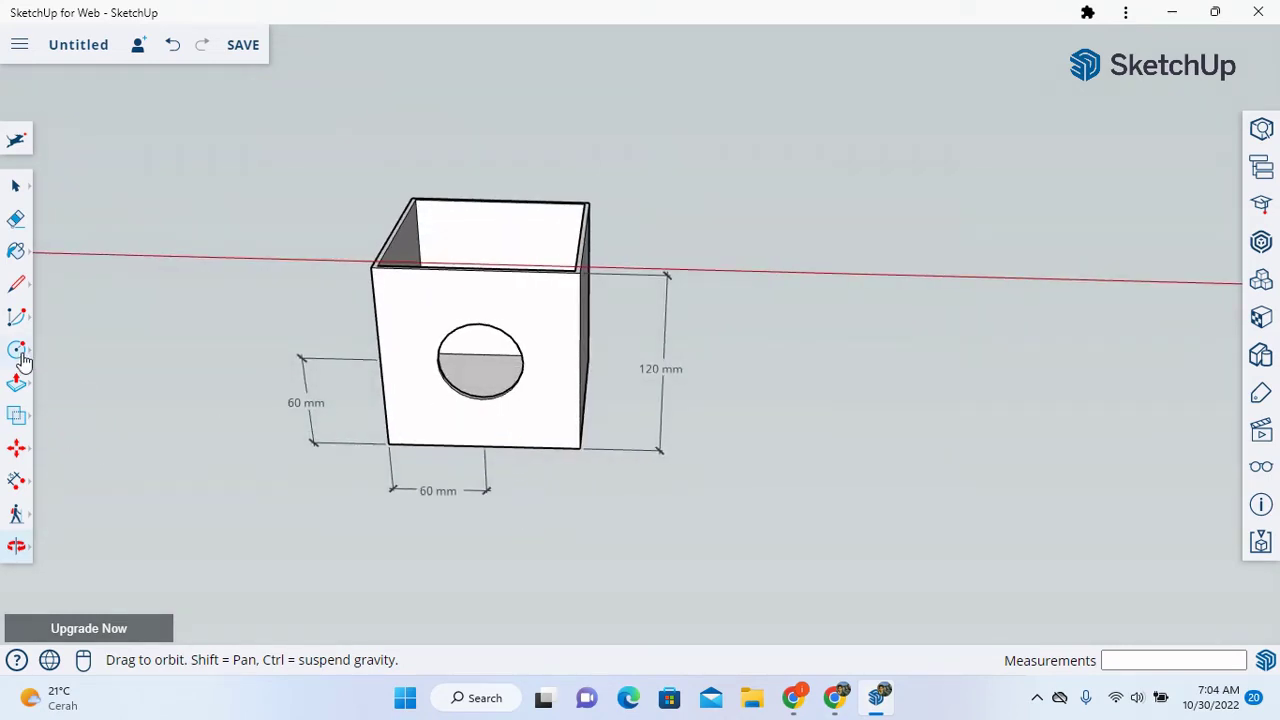
# - Offset the hole's circular edge outward by 3 mm on the front face
pyautogui.click(16, 420)
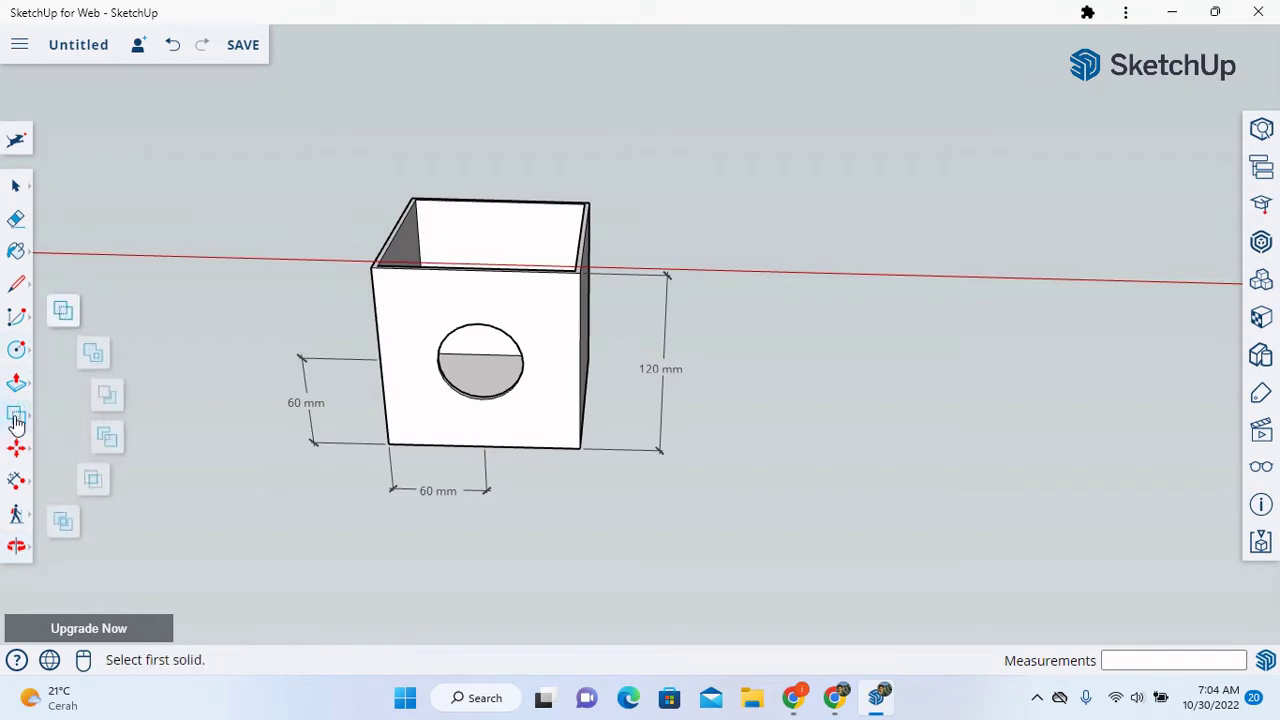
pyautogui.click(20, 189)
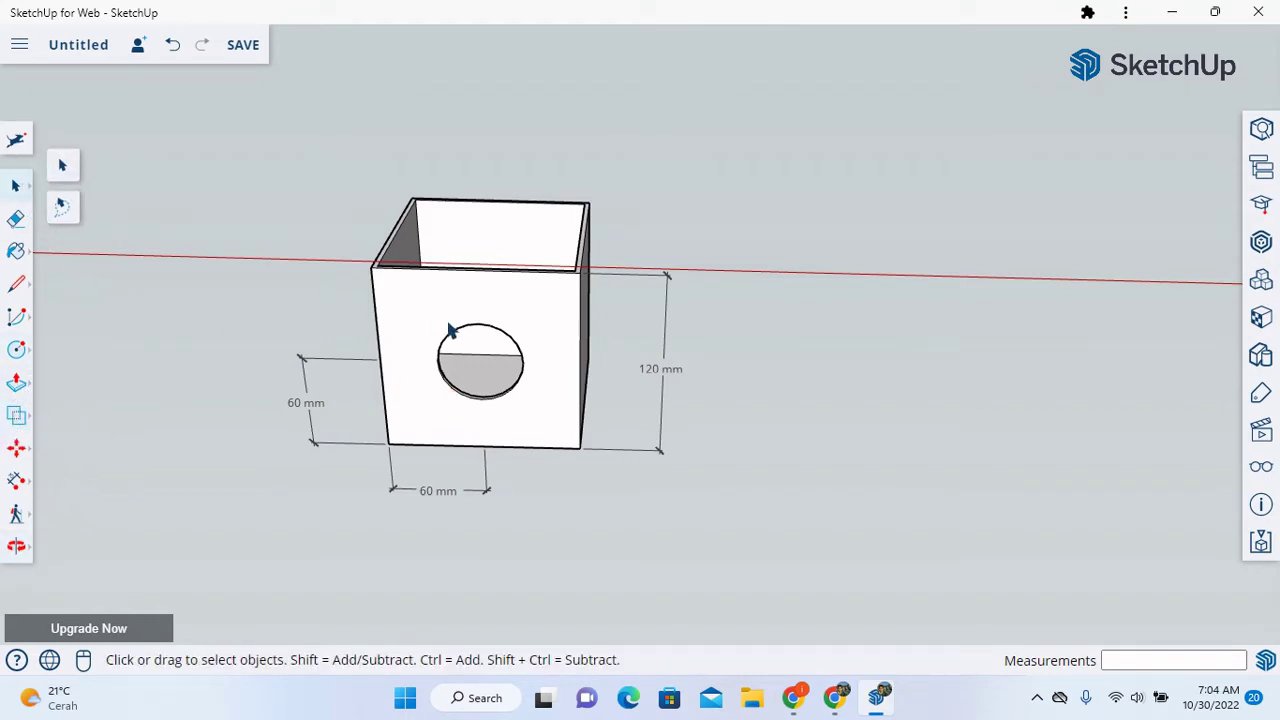
pyautogui.click(458, 332)
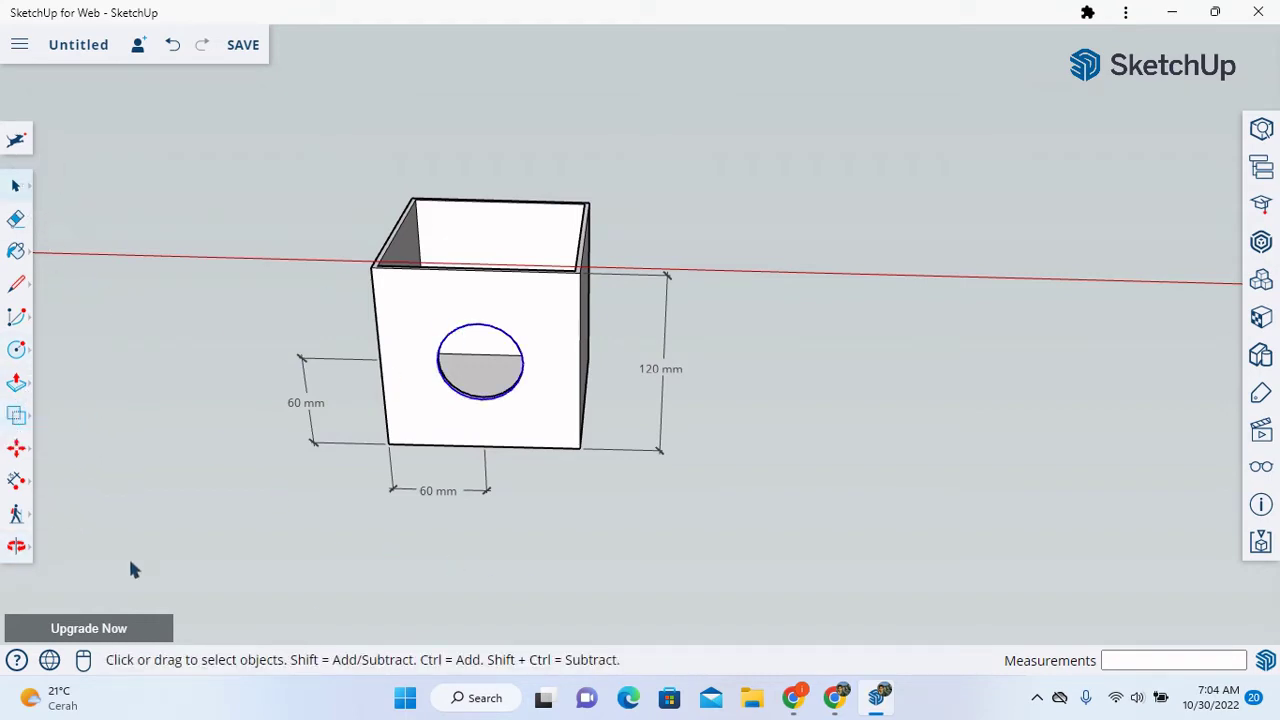
pyautogui.click(18, 550)
pyautogui.moveTo(526, 551); pyautogui.dragTo(529, 437)
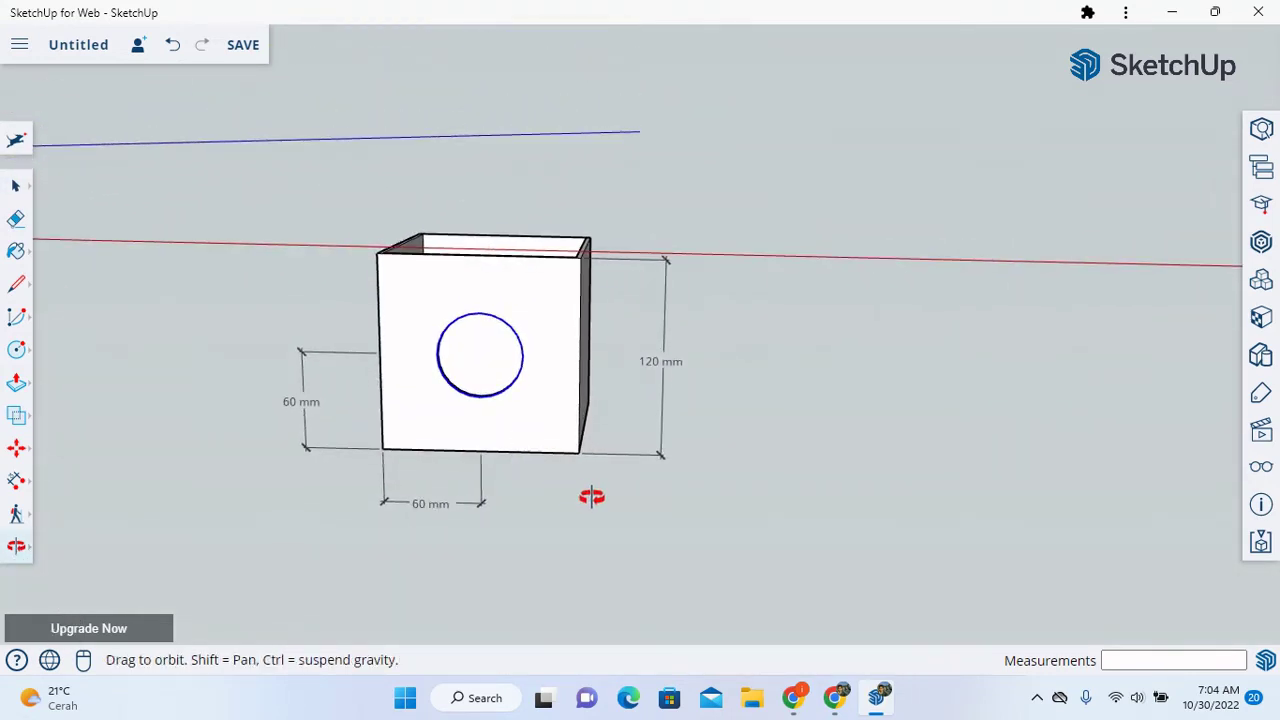
pyautogui.moveTo(462, 586)
pyautogui.mouseDown()
pyautogui.moveTo(508, 586)
pyautogui.moveTo(463, 569)
pyautogui.mouseUp()
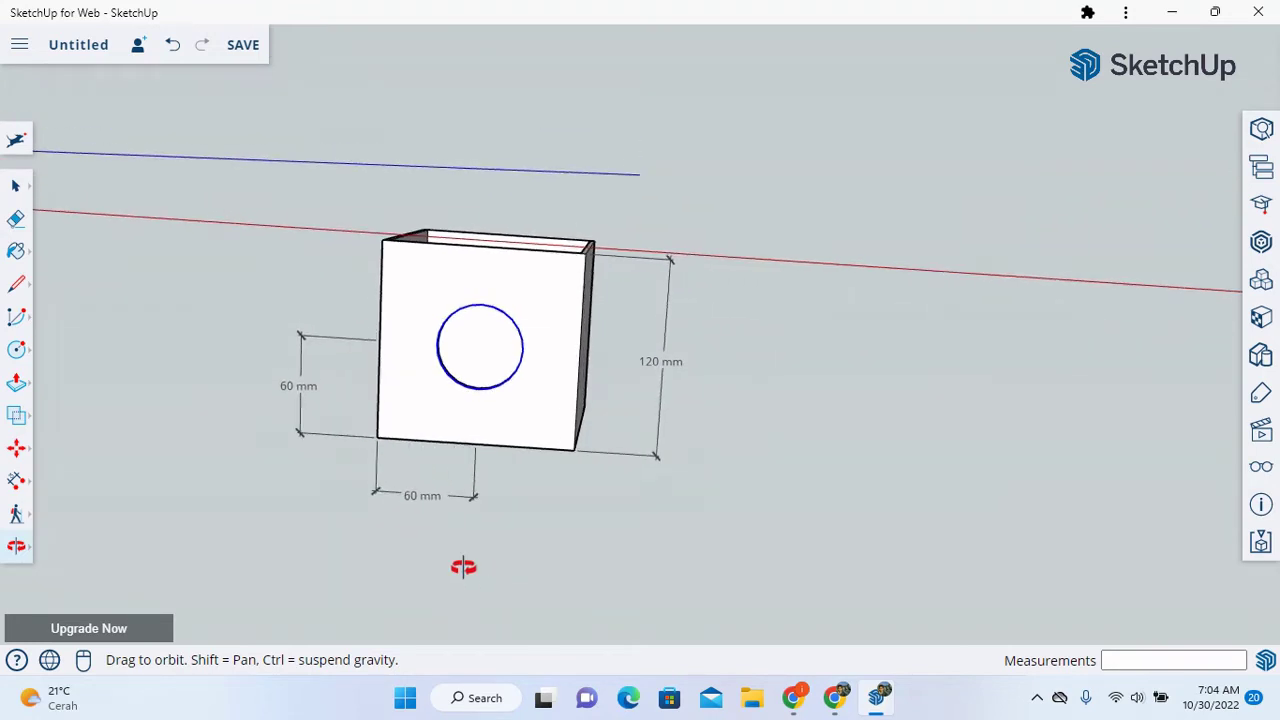
pyautogui.click(18, 390)
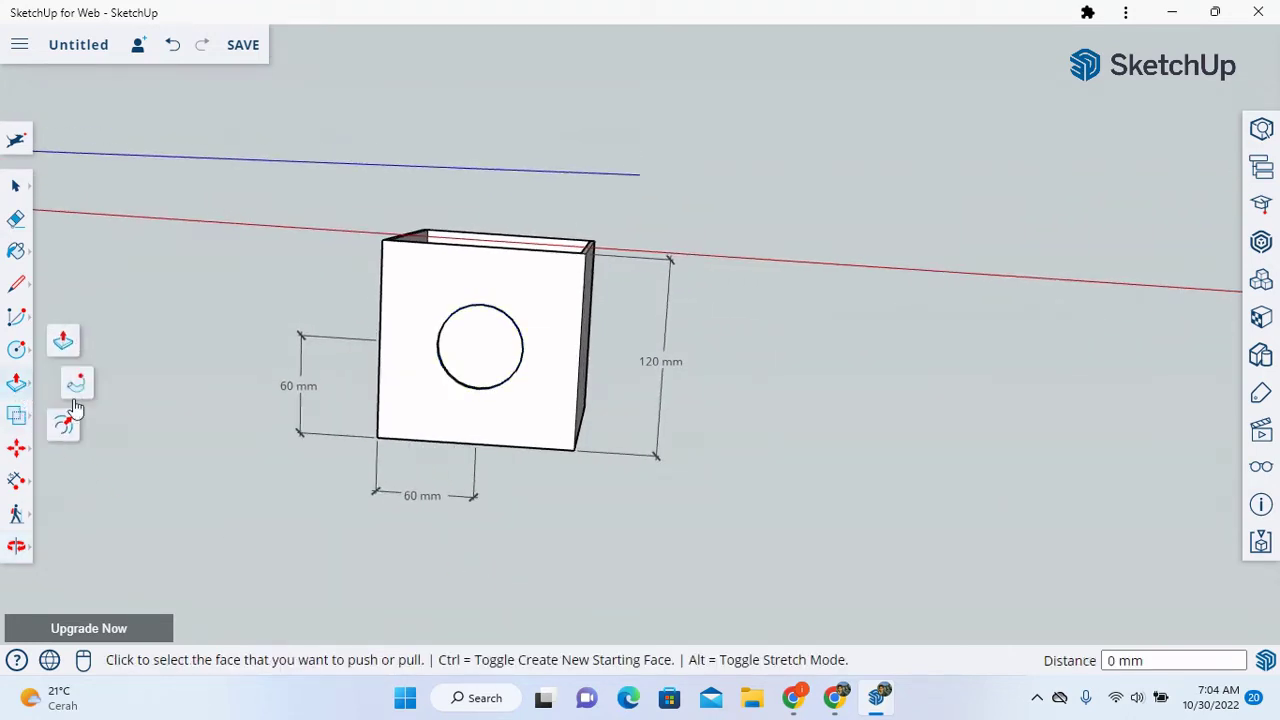
pyautogui.click(68, 432)
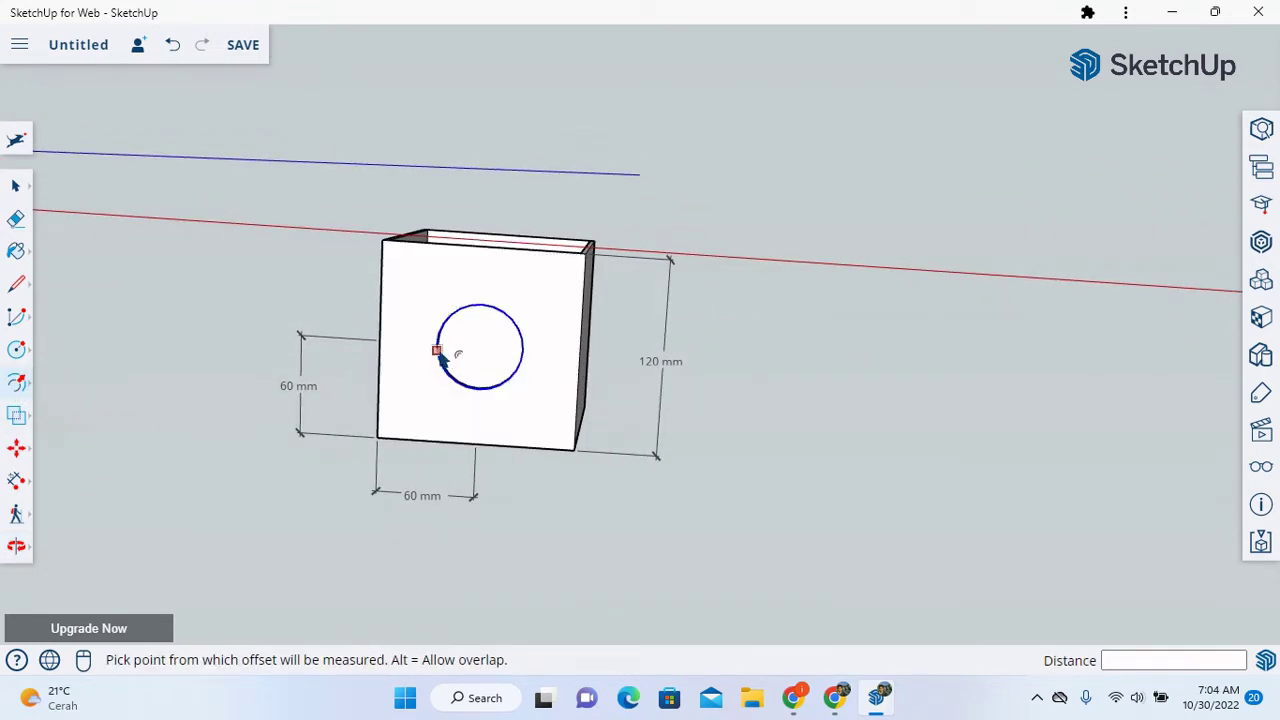
pyautogui.click(437, 351)
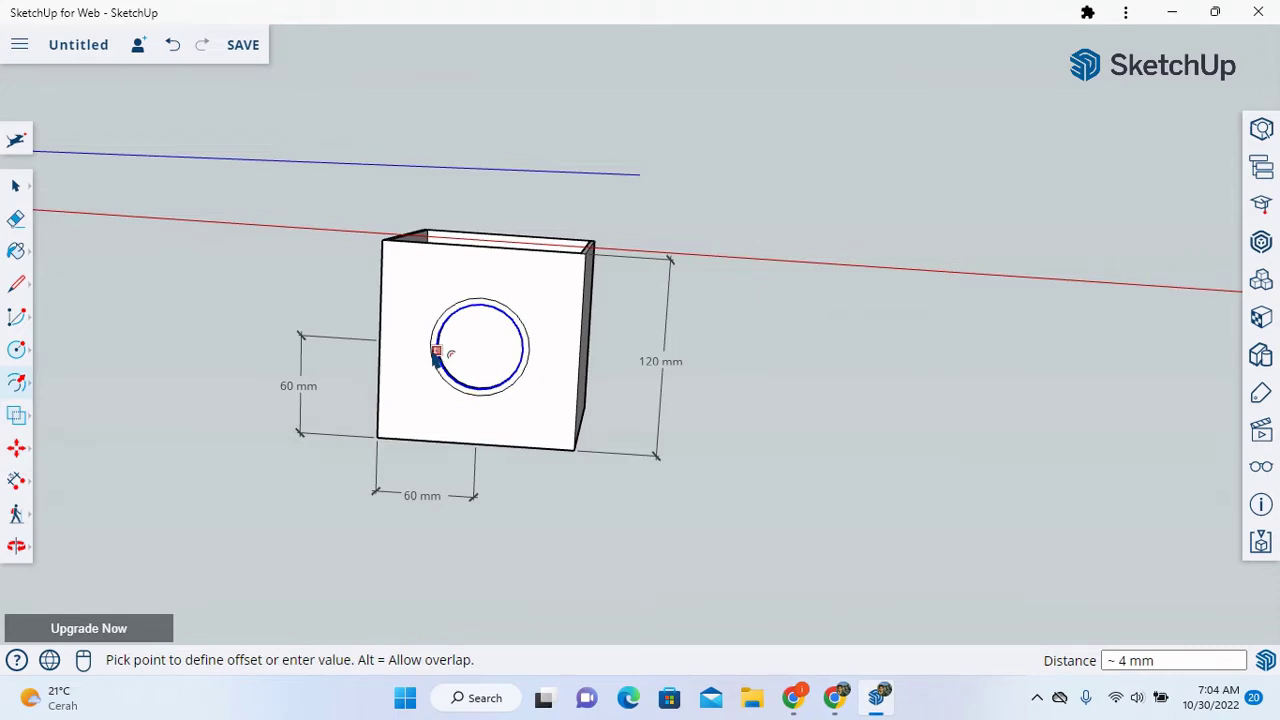
pyautogui.press('Return')
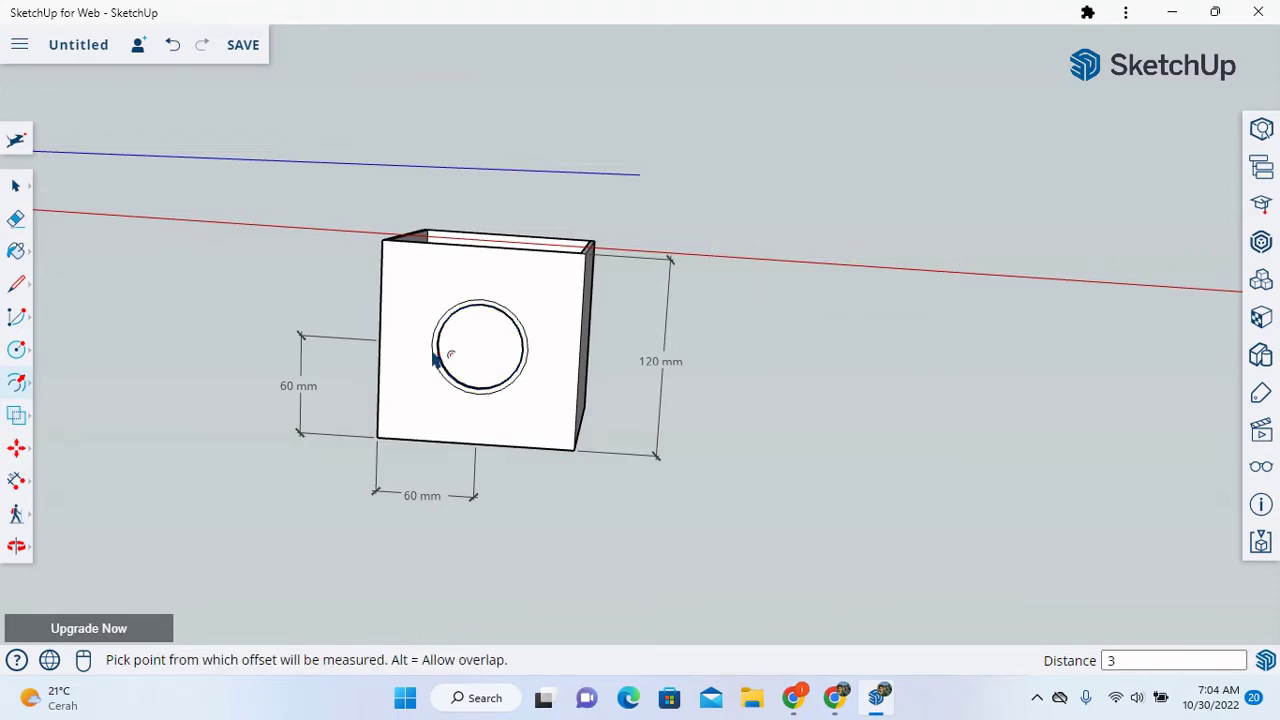
pyautogui.press('space')
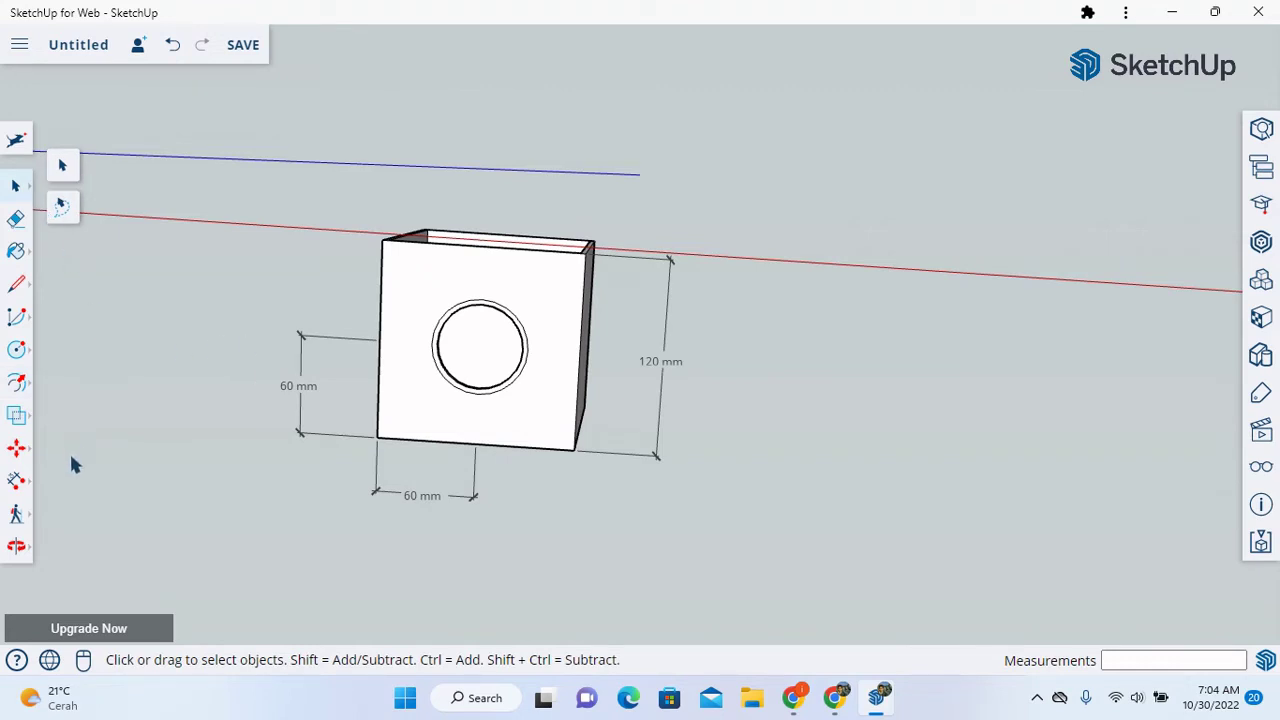
# - Pull the ring around the hole outward from the front face to form a tube 30 mm long
pyautogui.click(16, 548)
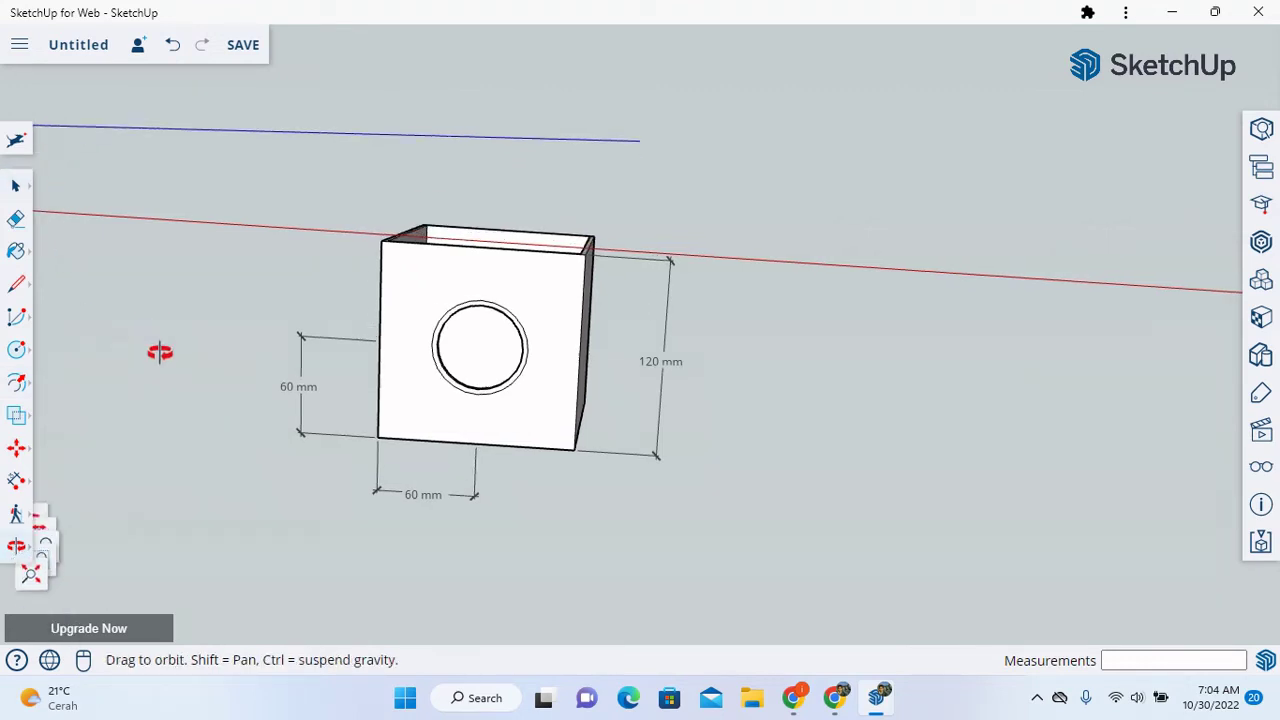
pyautogui.moveTo(157, 351); pyautogui.dragTo(51, 397)
pyautogui.click(18, 384)
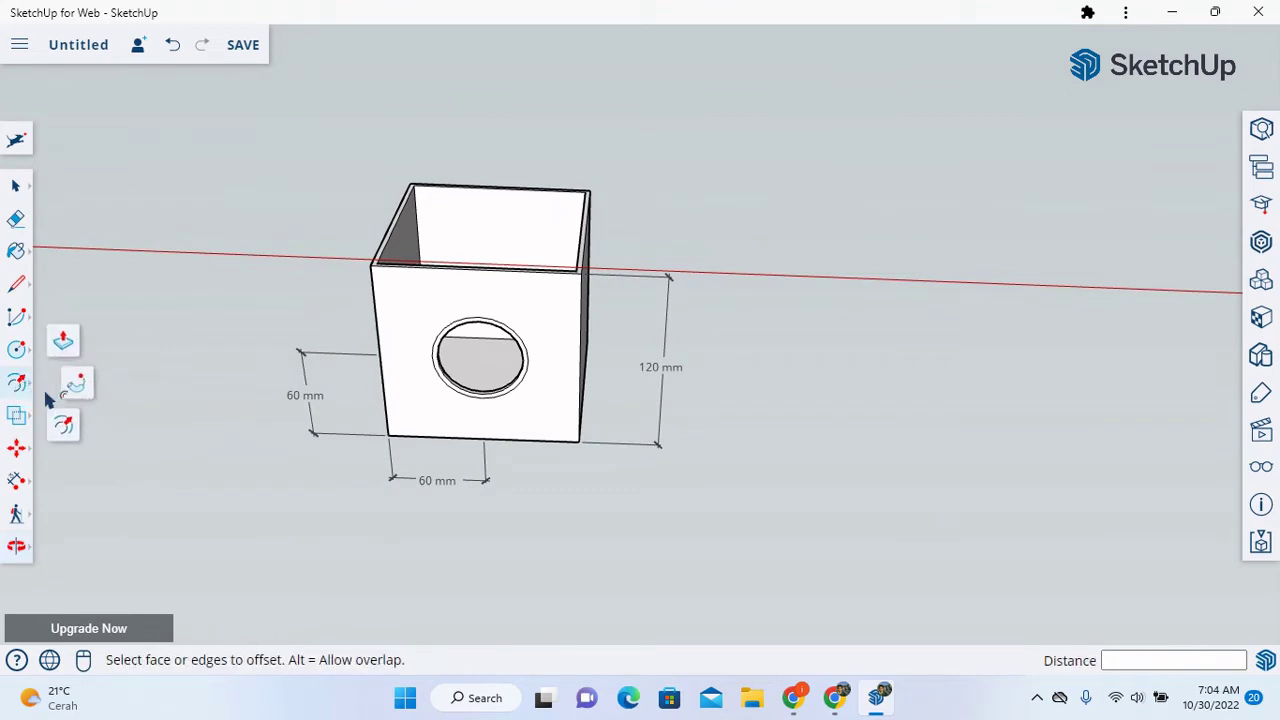
pyautogui.click(63, 344)
pyautogui.click(457, 338)
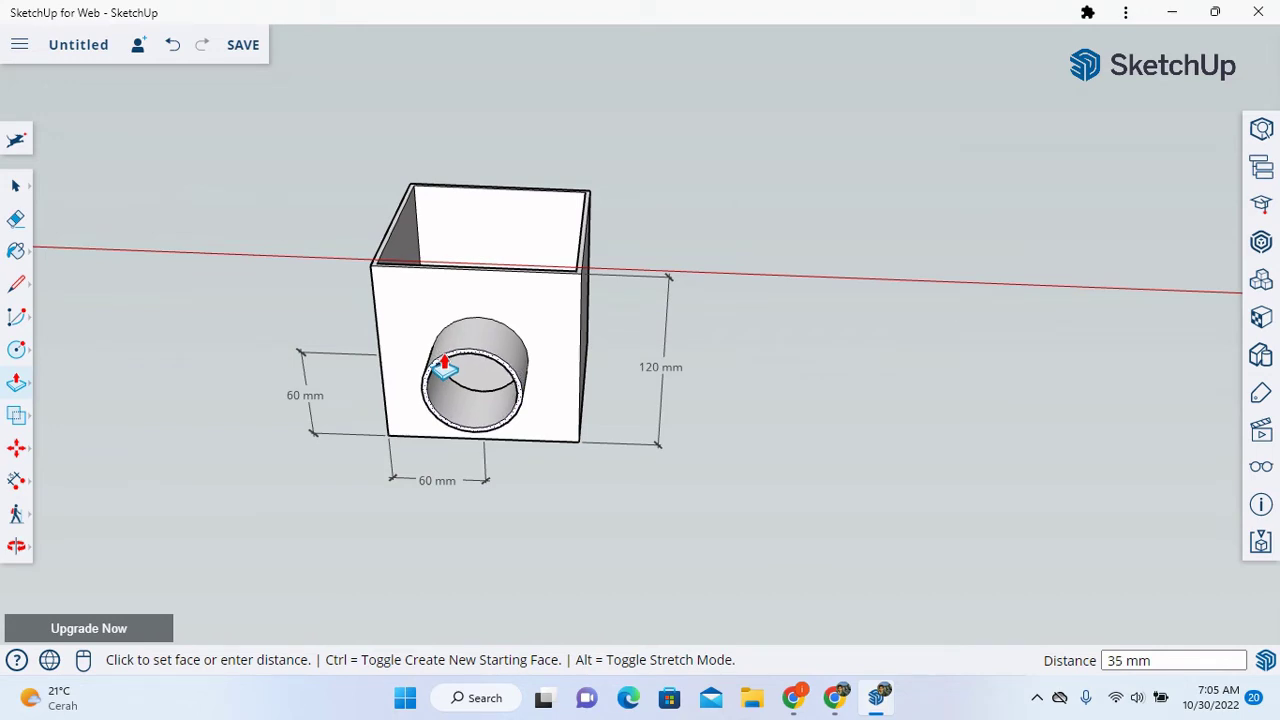
pyautogui.click(443, 366)
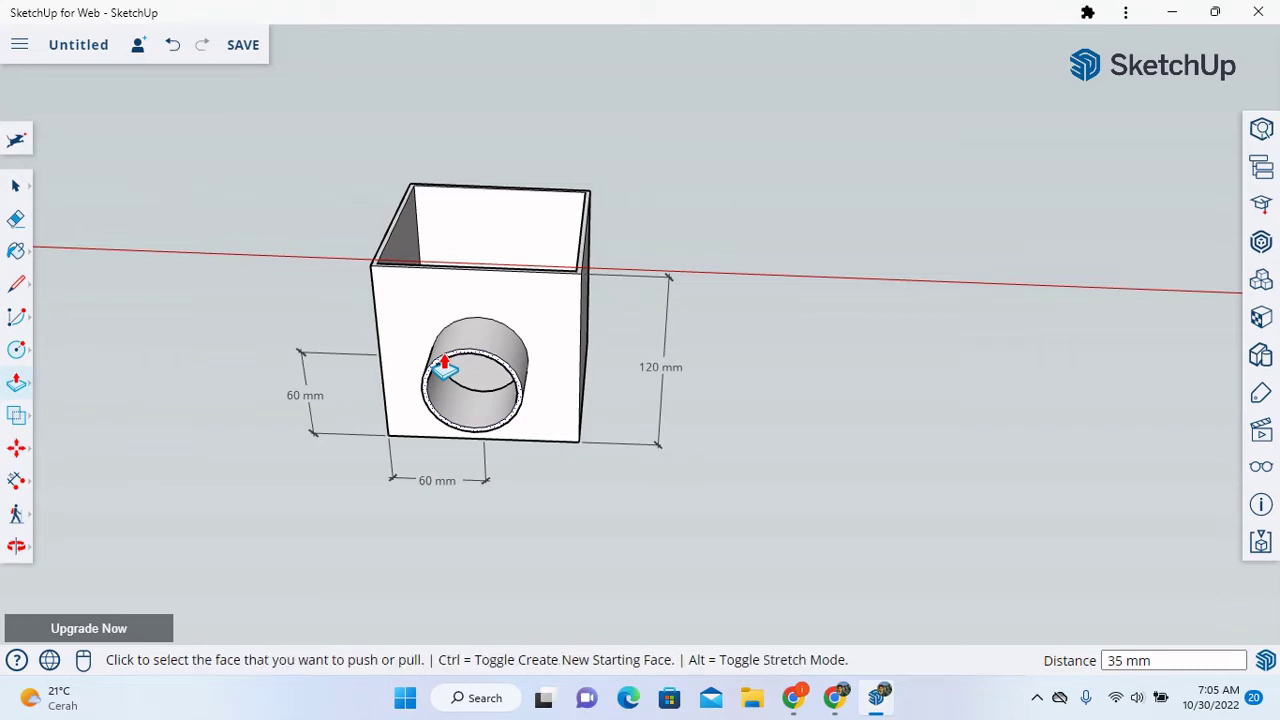
pyautogui.click(443, 366)
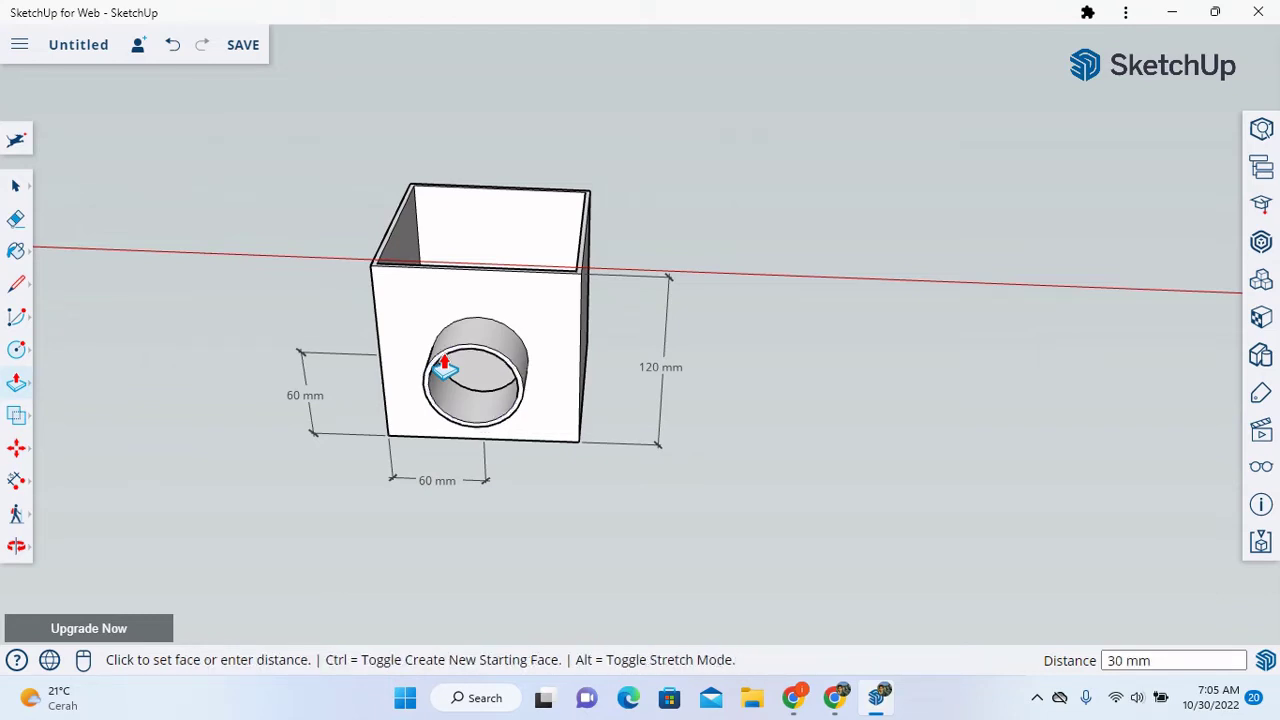
pyautogui.click(16, 186)
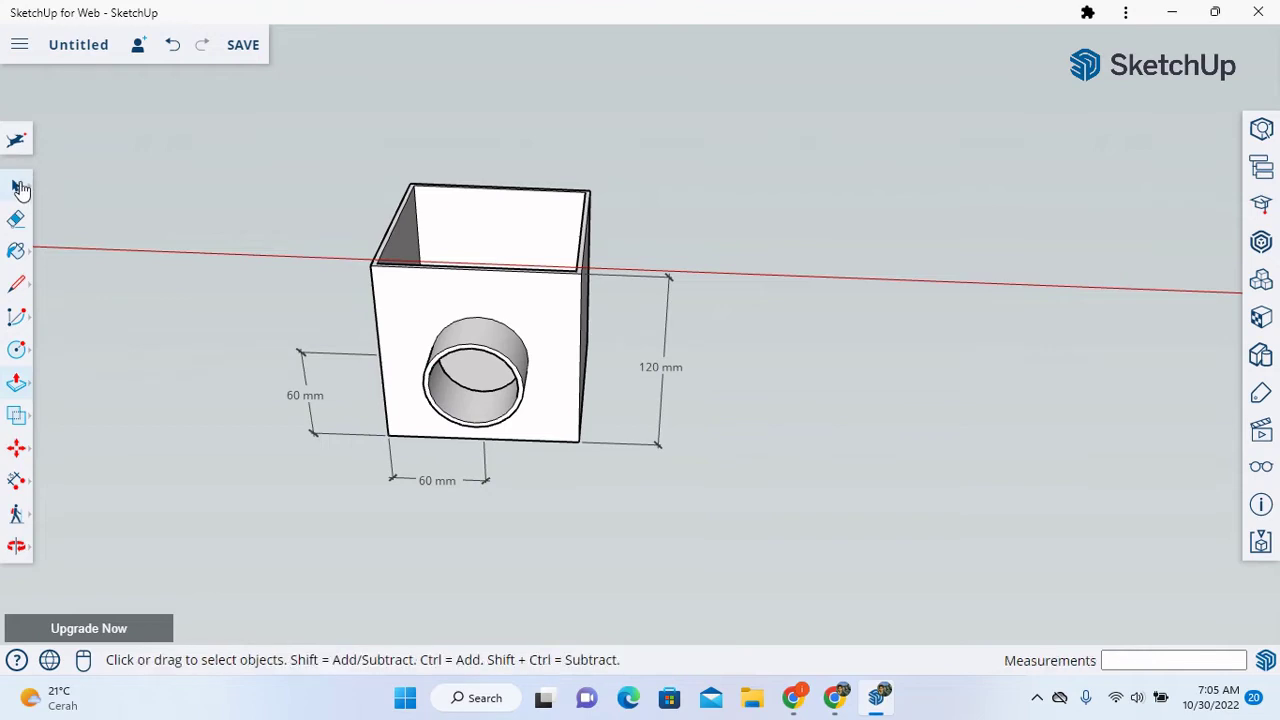
# - Examine the box's interior and the tube opening through the open side of the box
pyautogui.click(16, 546)
pyautogui.moveTo(200, 297); pyautogui.dragTo(394, 369)
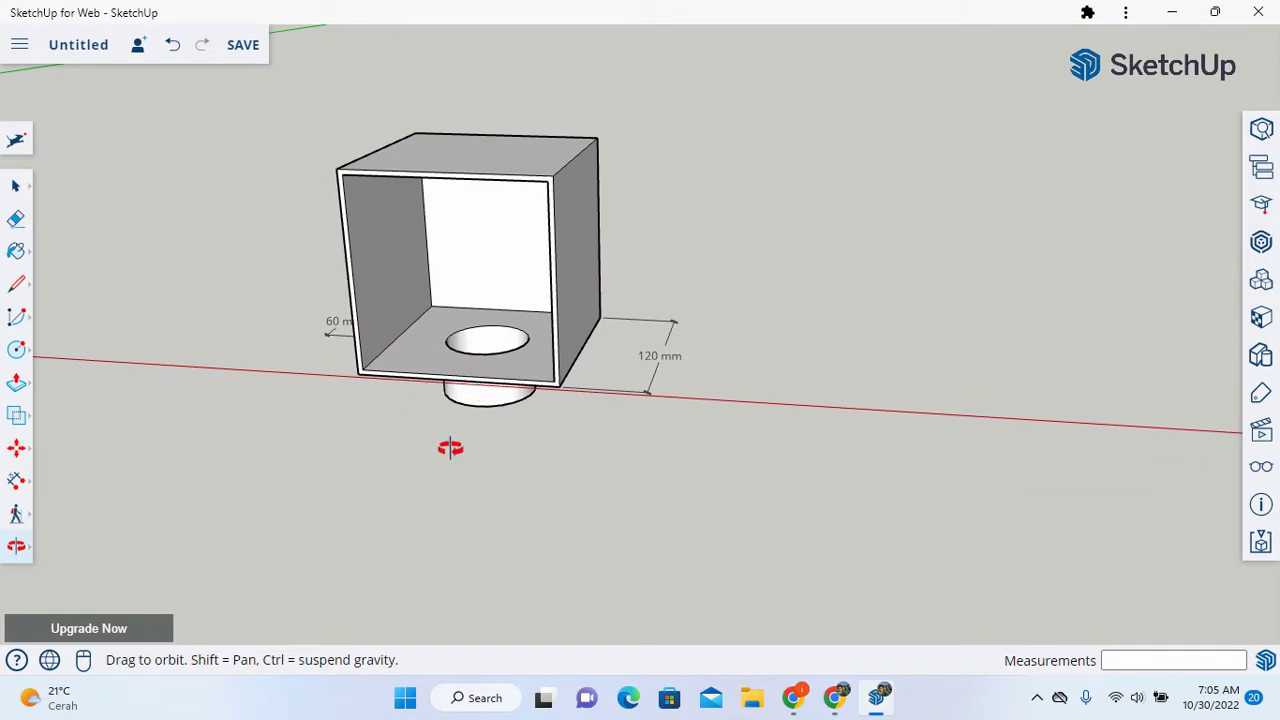
pyautogui.moveTo(449, 443); pyautogui.dragTo(434, 466)
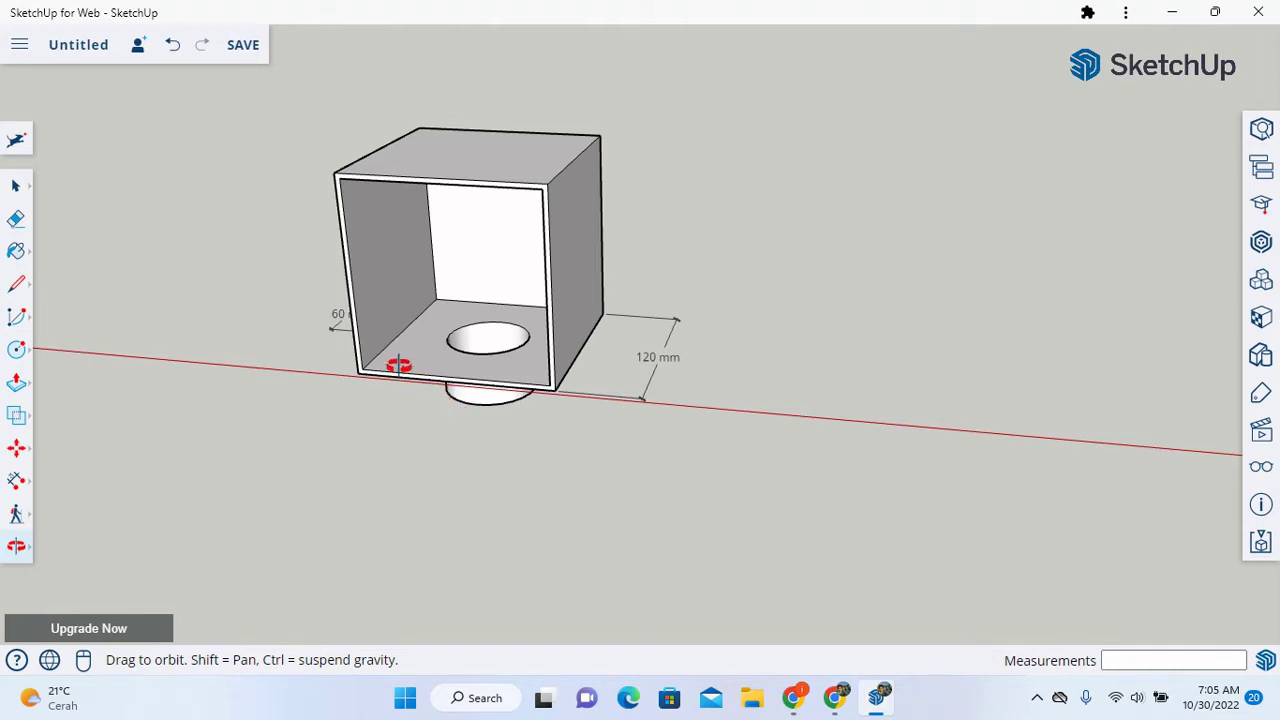
# - Draw a rectangle of about 15 by 18 mm inside the box on the holed wall, against the side wall near the opening
pyautogui.scroll(5, 396, 364)
pyautogui.scroll(-4, 471, 351)
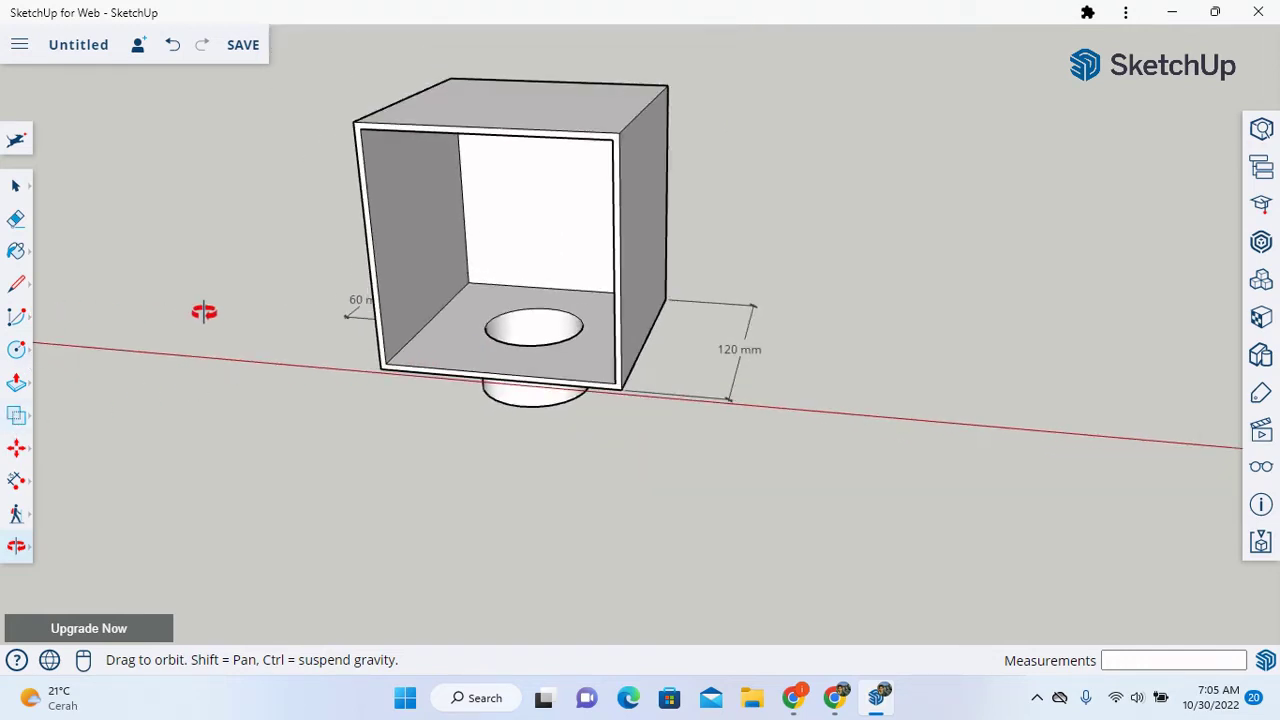
pyautogui.click(17, 348)
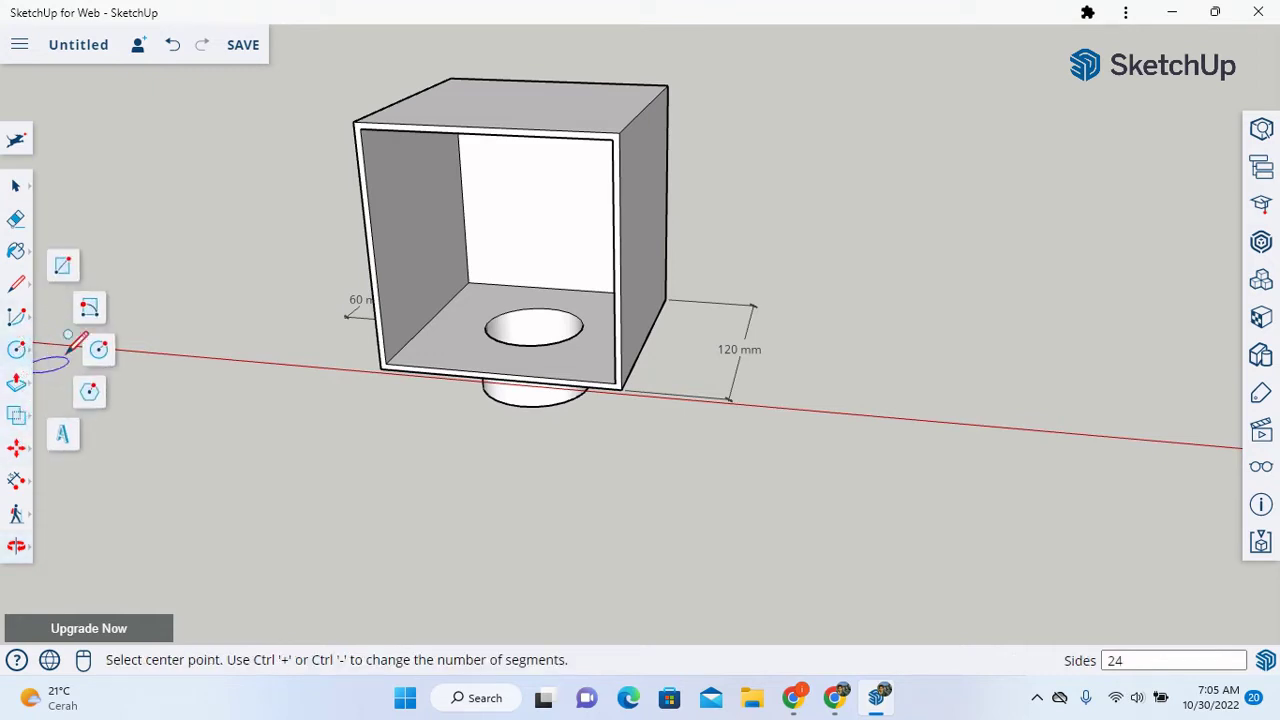
pyautogui.click(62, 270)
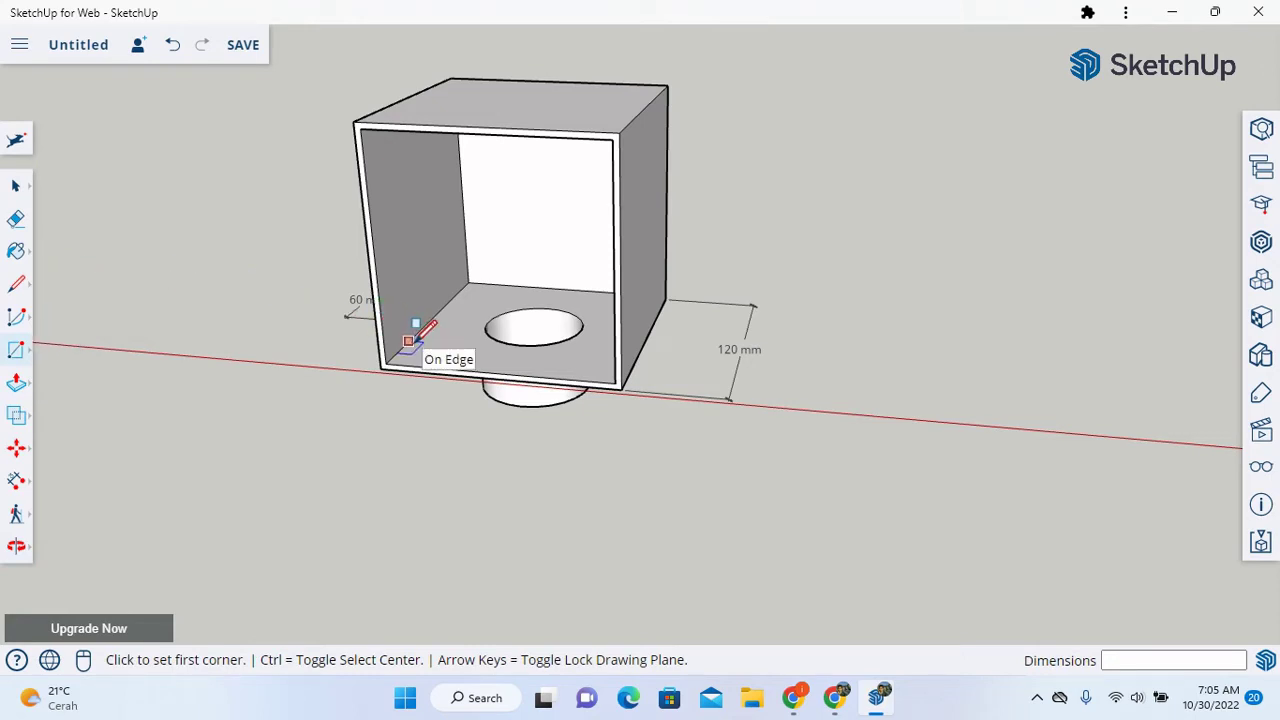
pyautogui.click(410, 341)
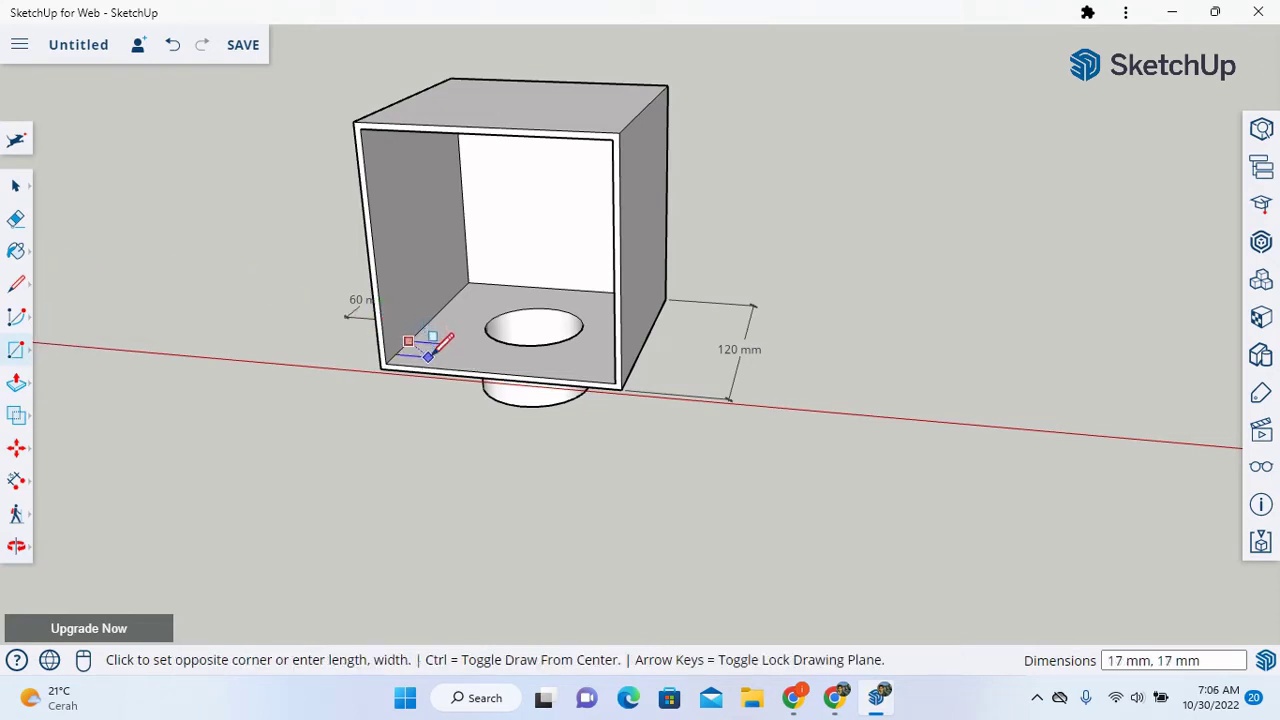
pyautogui.click(440, 350)
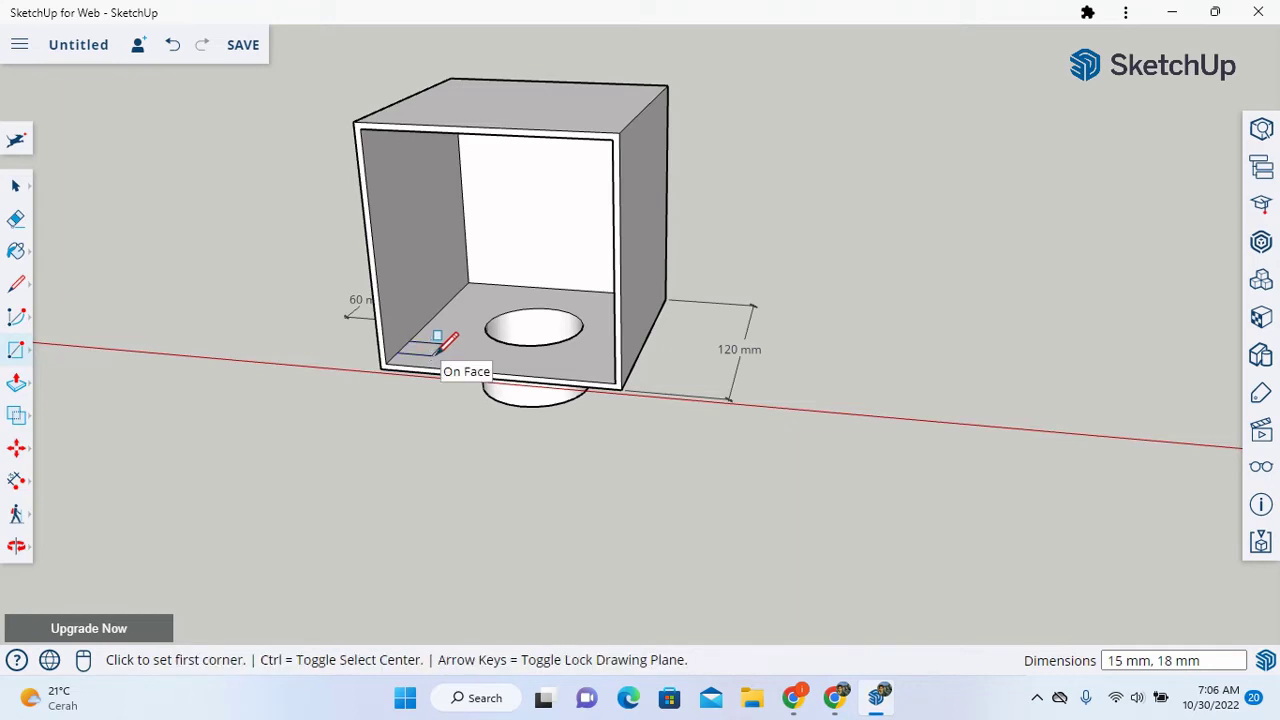
# - Dimension the gap between the small rectangle's near corner and the box's open edge
pyautogui.click(15, 186)
pyautogui.scroll(3, 424, 410)
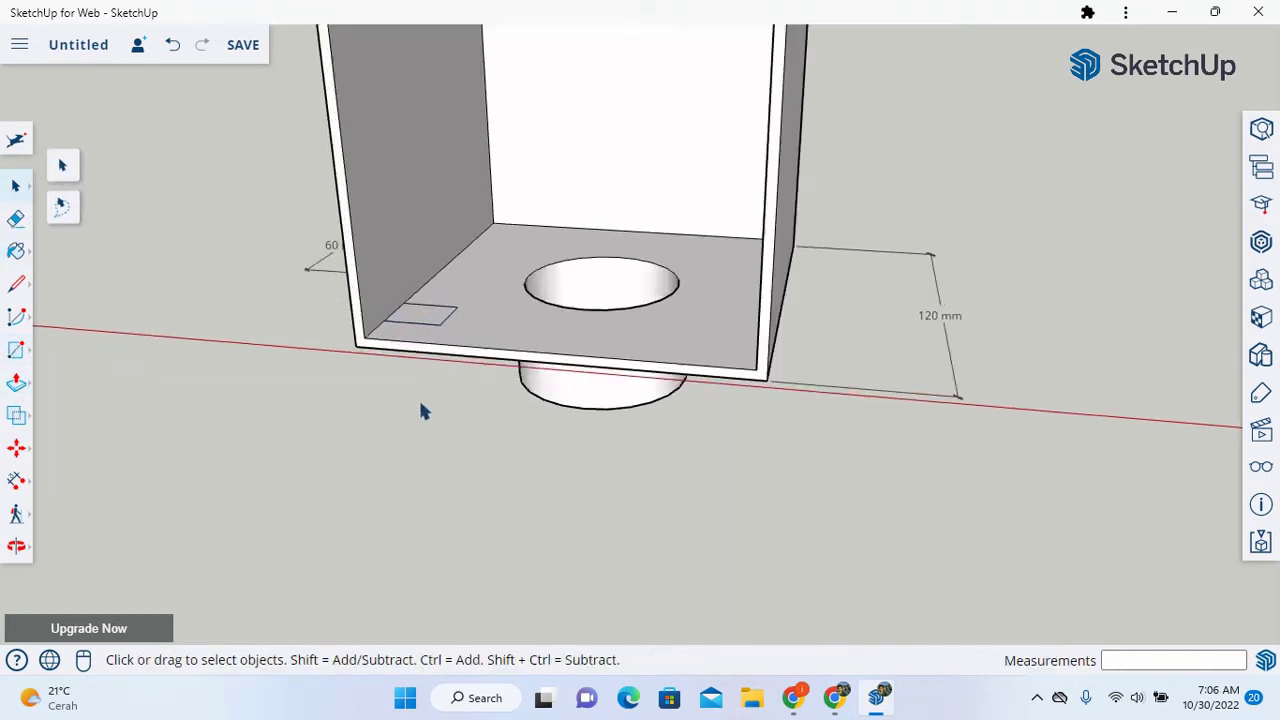
pyautogui.scroll(2, 445, 385)
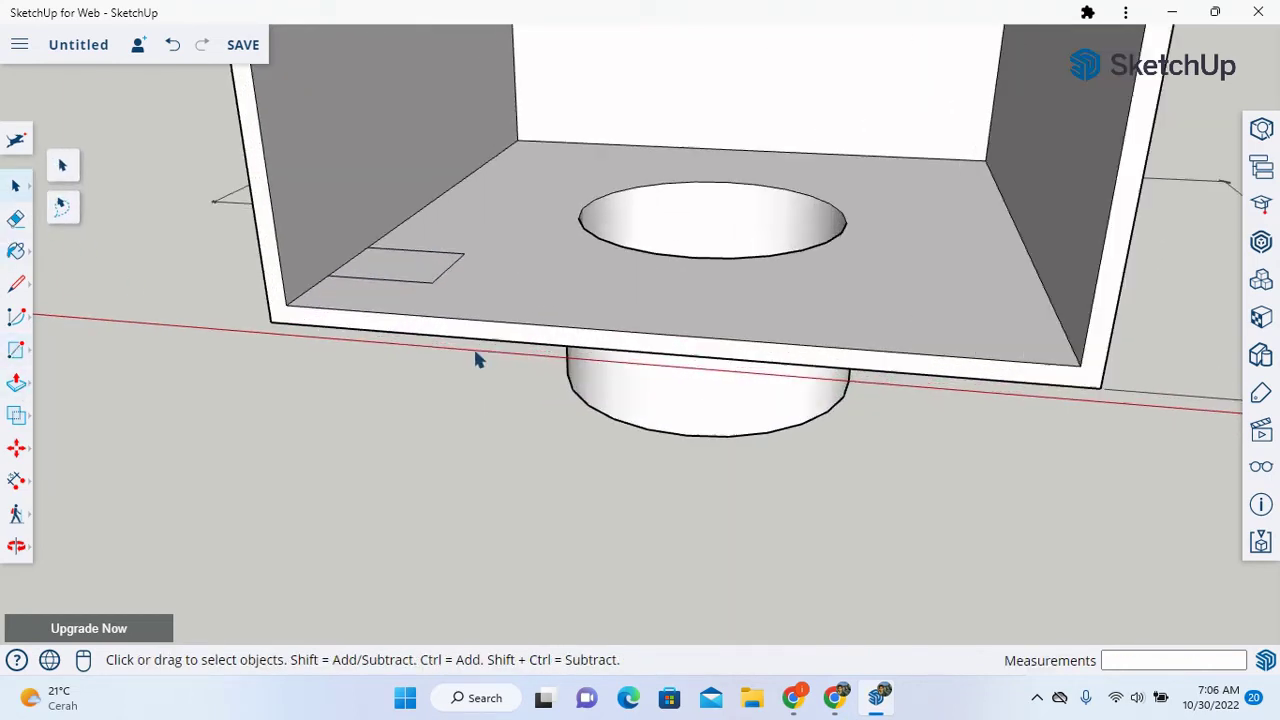
pyautogui.click(17, 548)
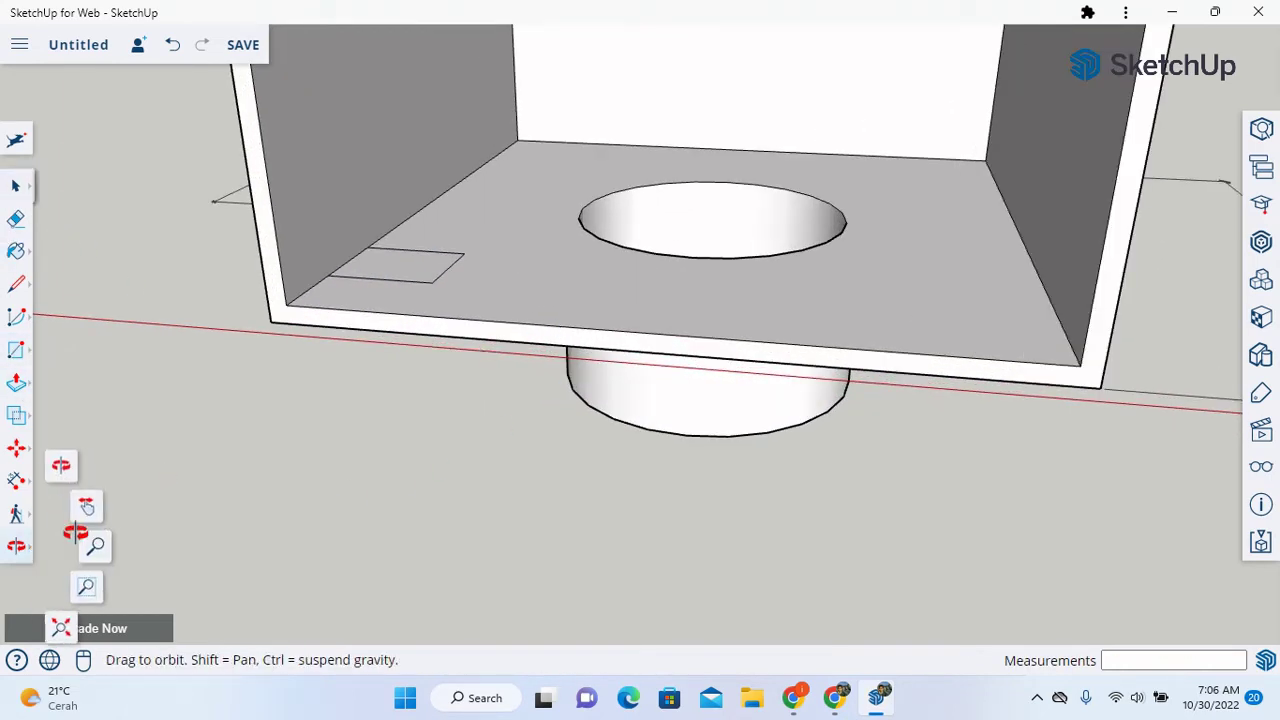
pyautogui.click(20, 550)
pyautogui.click(90, 512)
pyautogui.moveTo(394, 437); pyautogui.dragTo(384, 530)
pyautogui.click(17, 548)
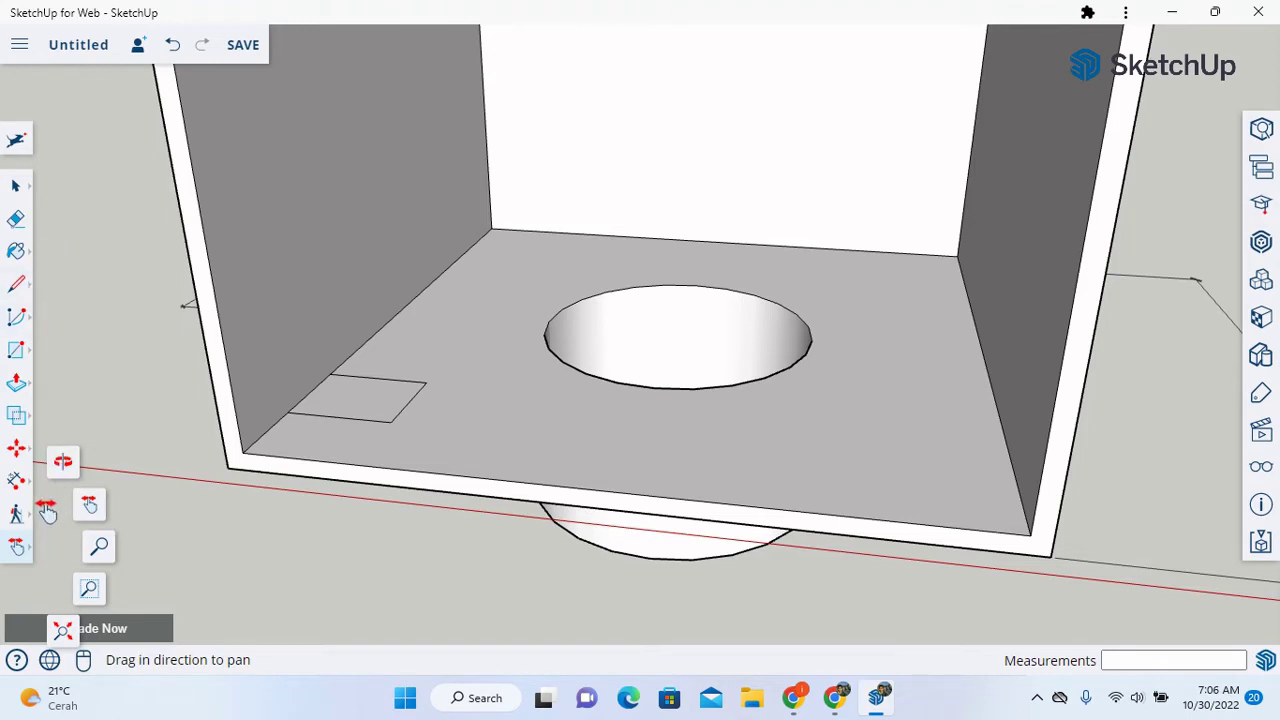
pyautogui.click(16, 480)
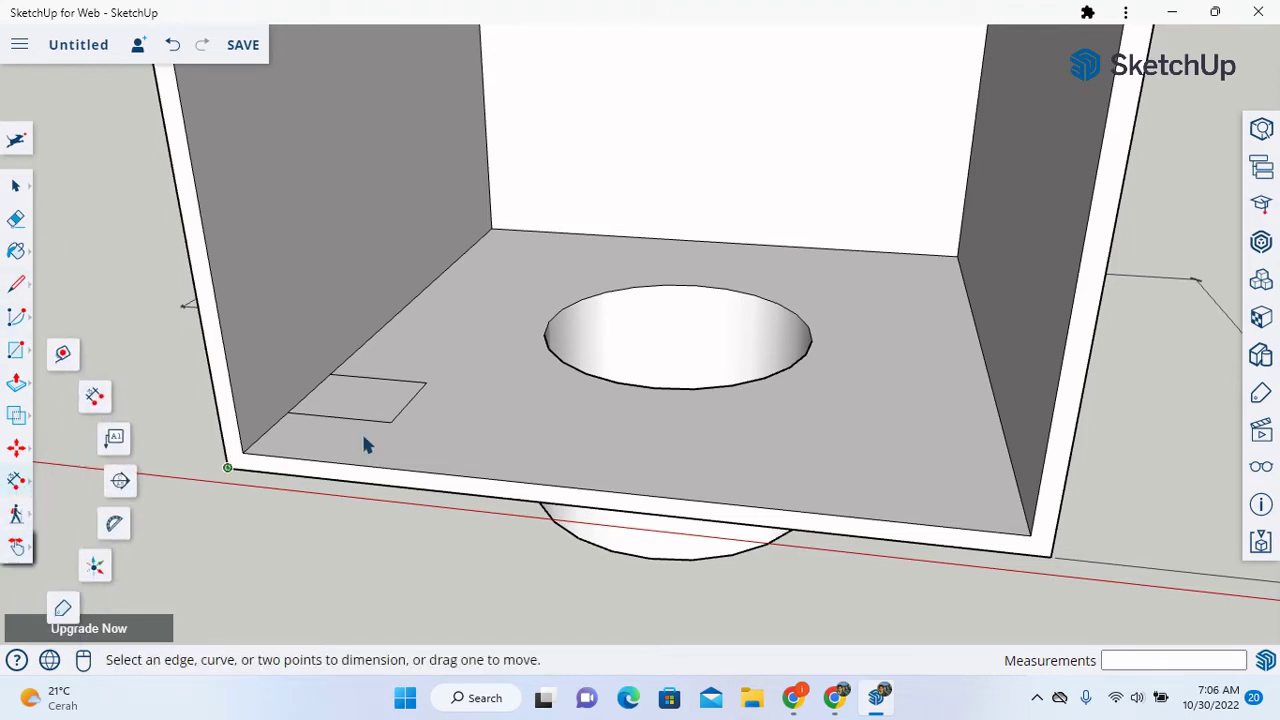
pyautogui.click(287, 412)
pyautogui.click(243, 453)
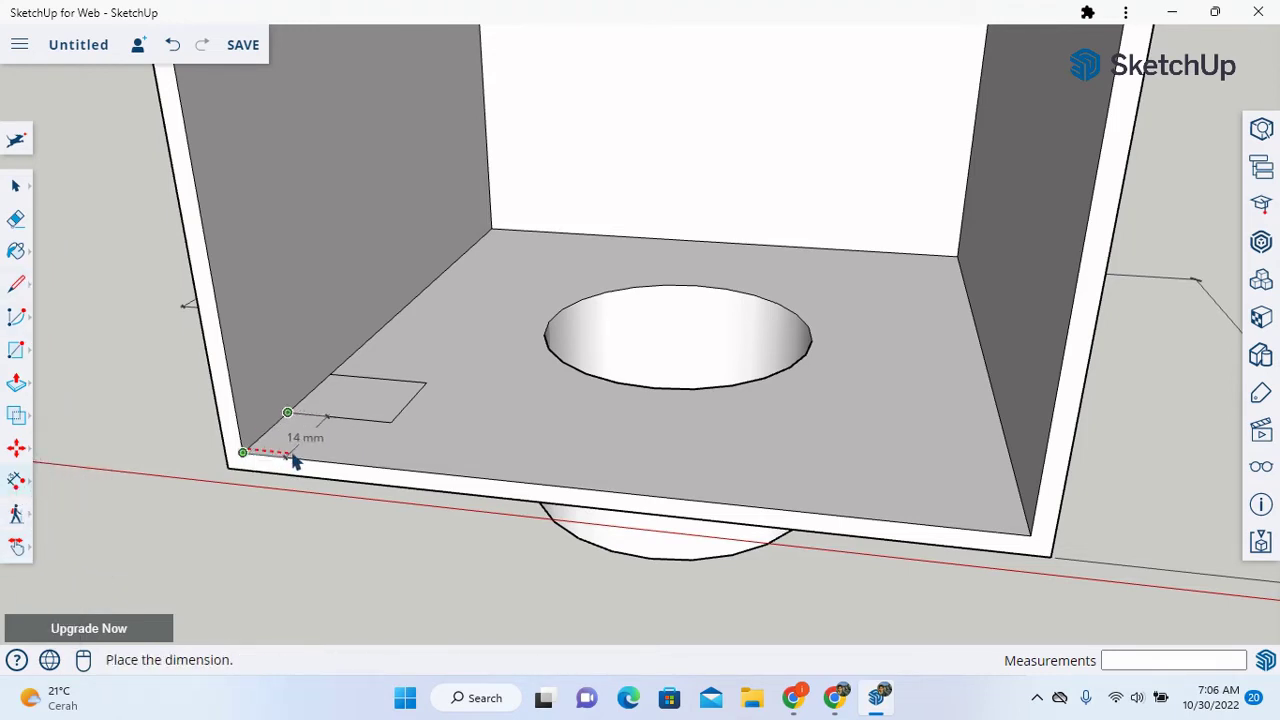
pyautogui.click(411, 471)
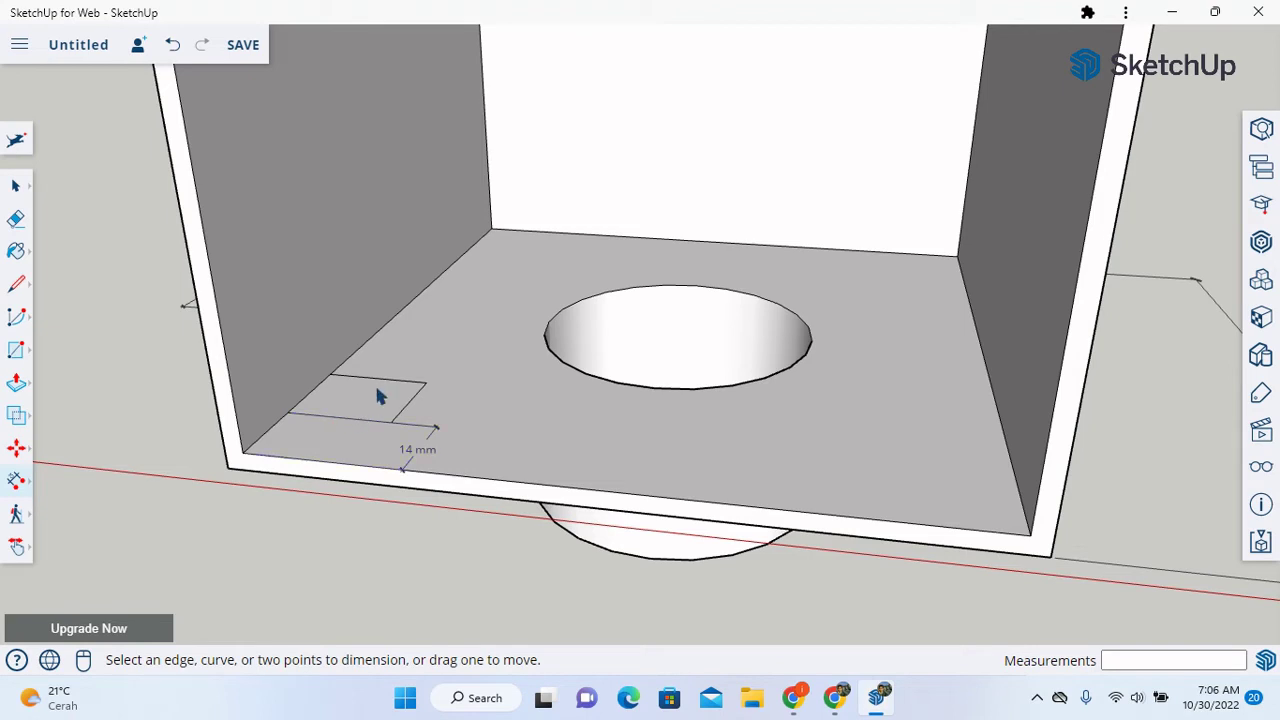
# - Pull the small rectangle 6 mm into the box to form a raised block
pyautogui.click(18, 452)
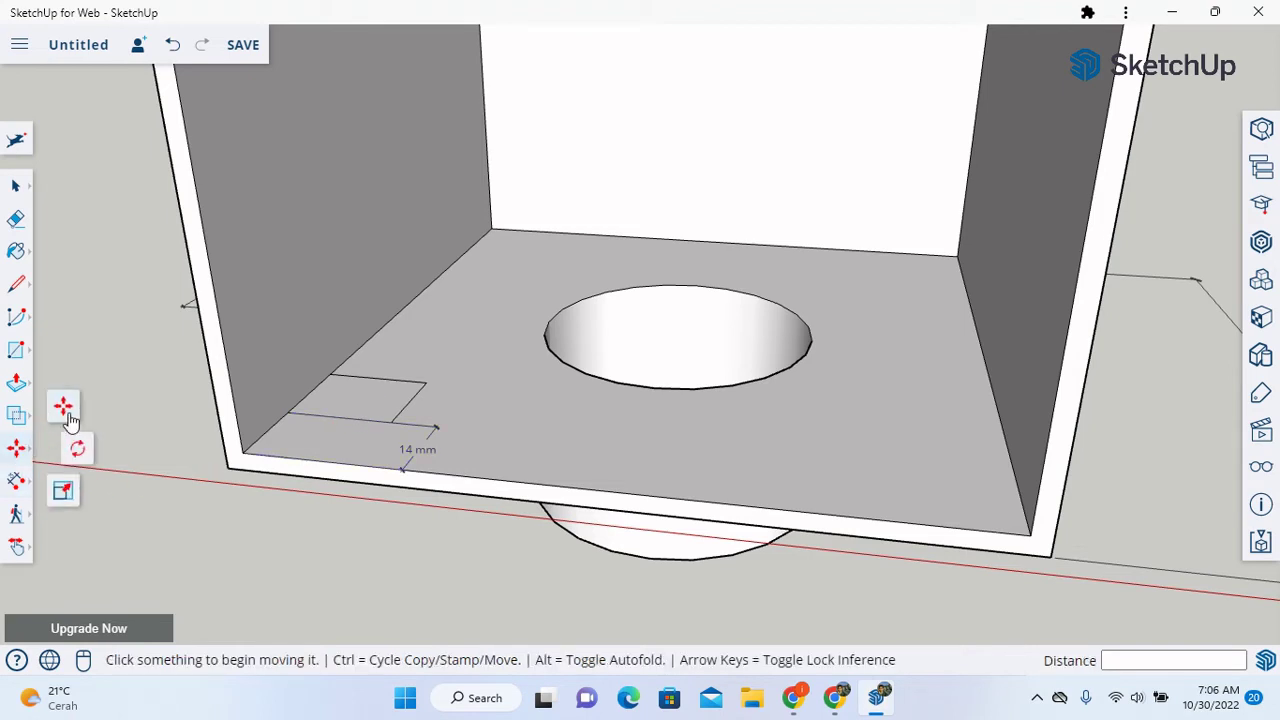
pyautogui.click(14, 387)
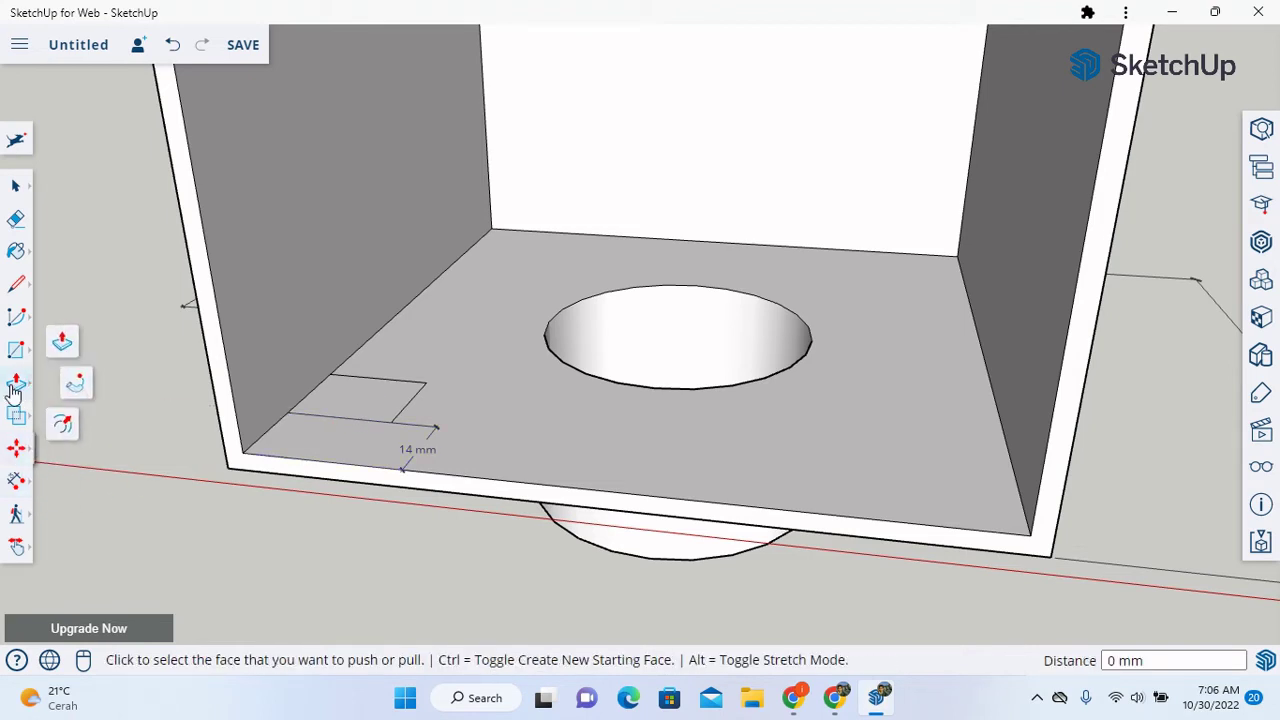
pyautogui.click(63, 345)
pyautogui.click(350, 405)
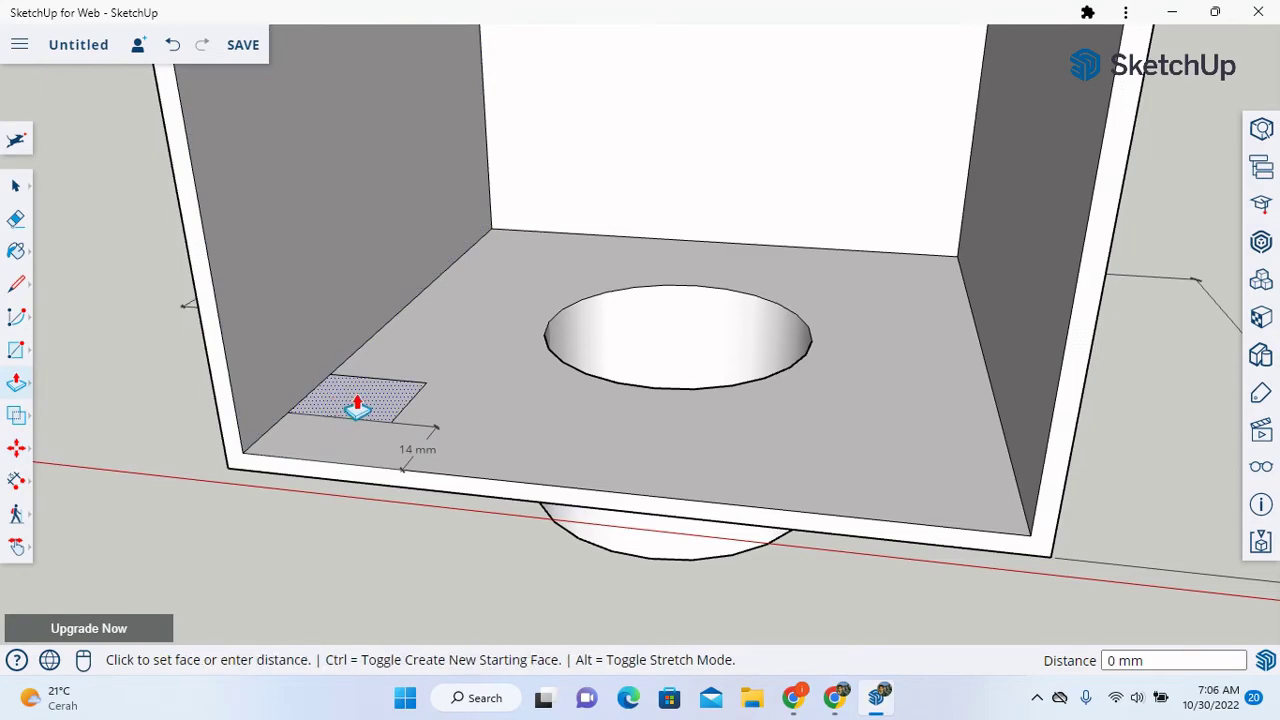
pyautogui.click(360, 367)
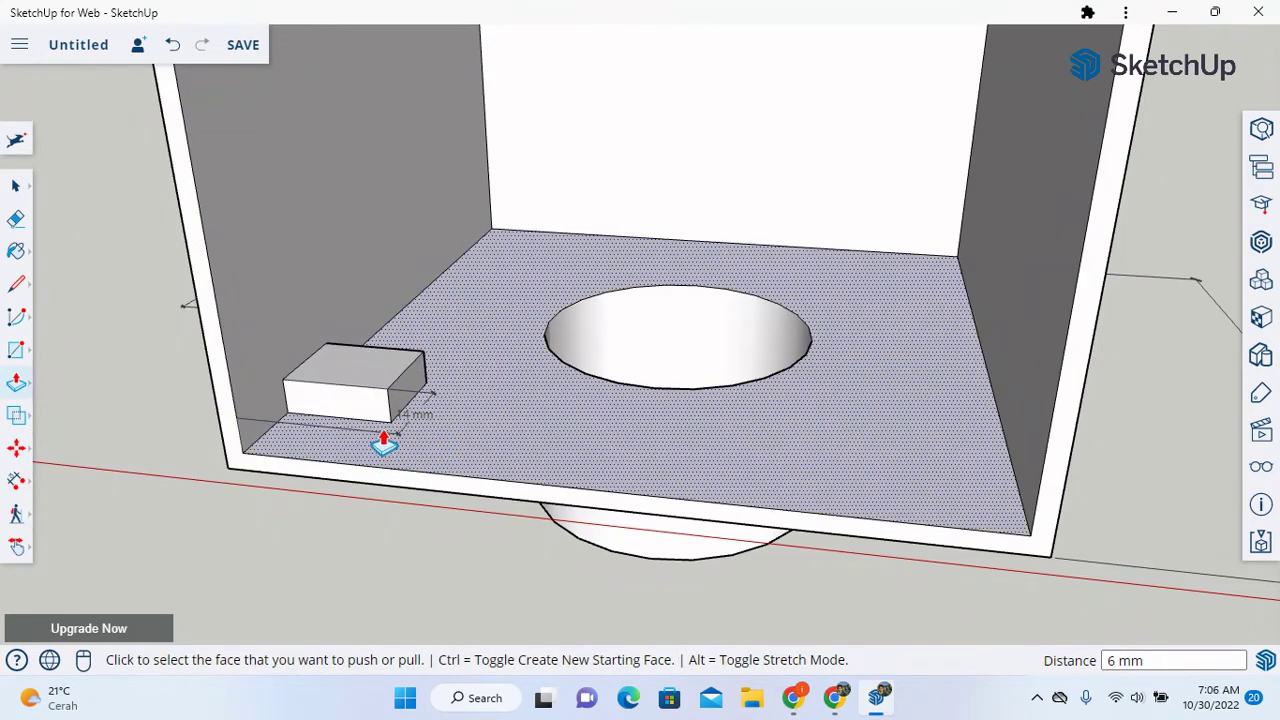
# - Erase the gap dimension beside the raised block
pyautogui.click(16, 218)
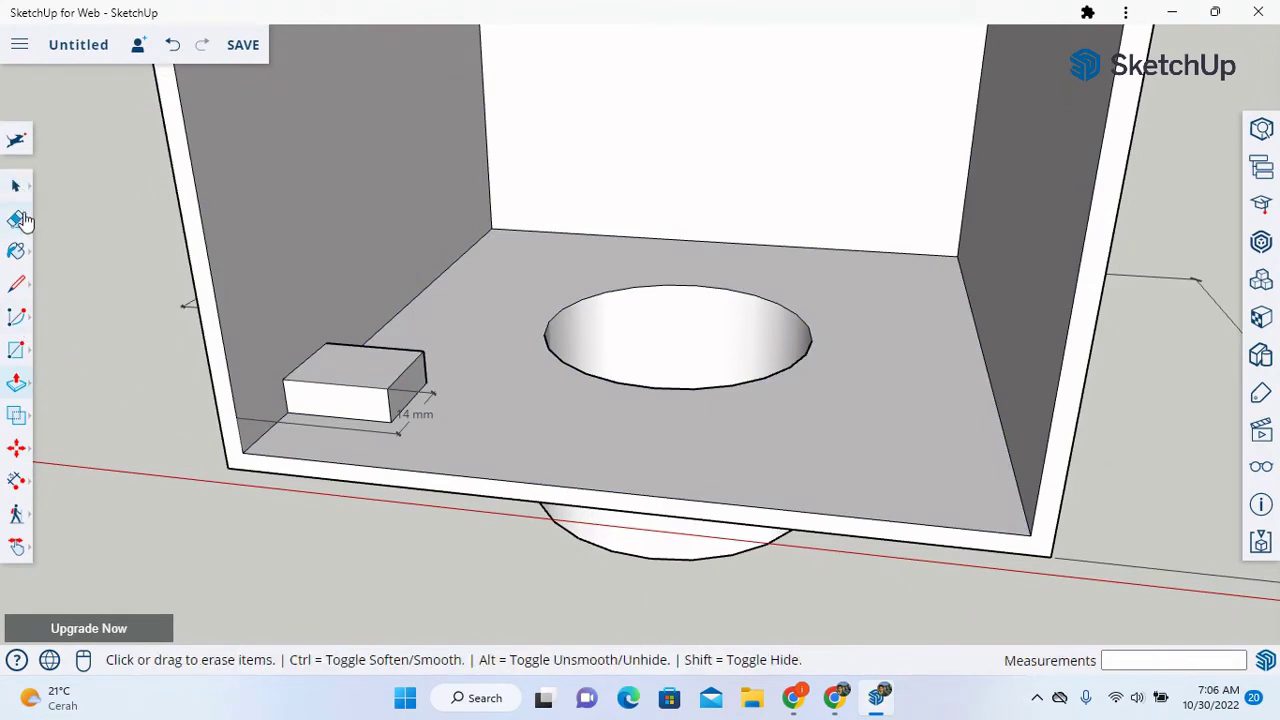
pyautogui.click(406, 430)
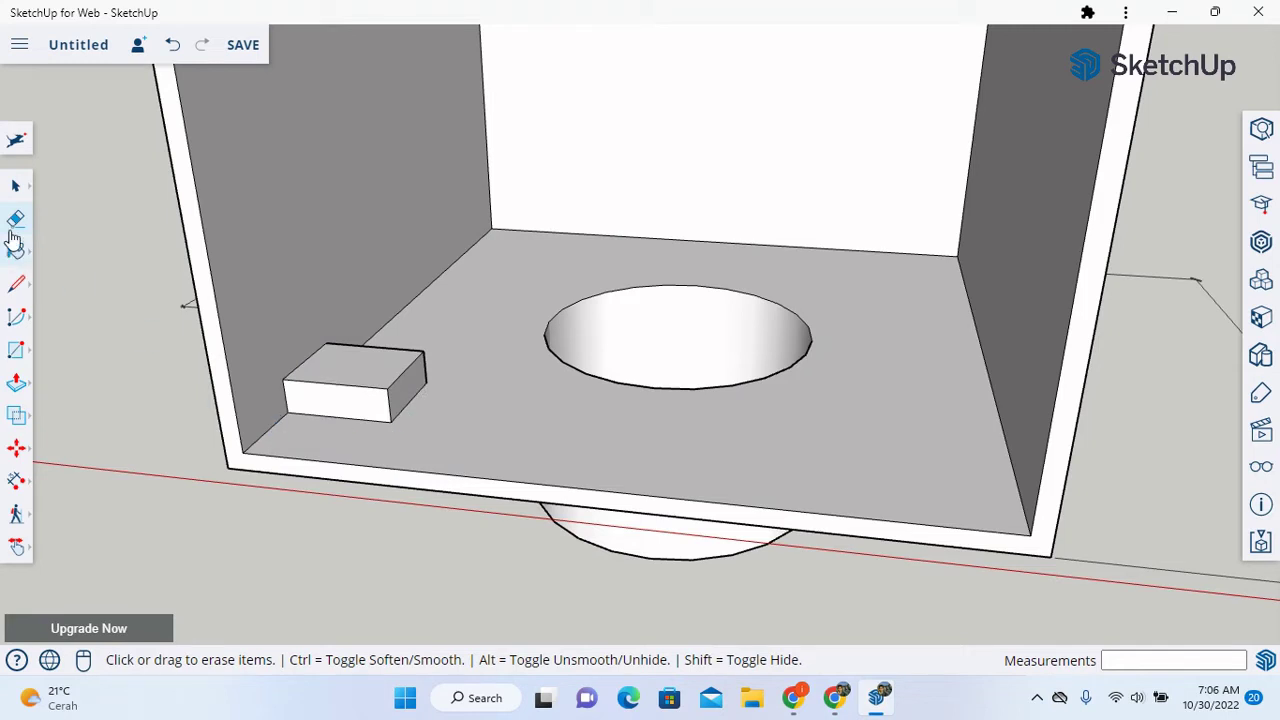
pyautogui.click(17, 189)
# - Add a dimension from the box's inner corner at the opening to the base of the raised block
pyautogui.click(17, 480)
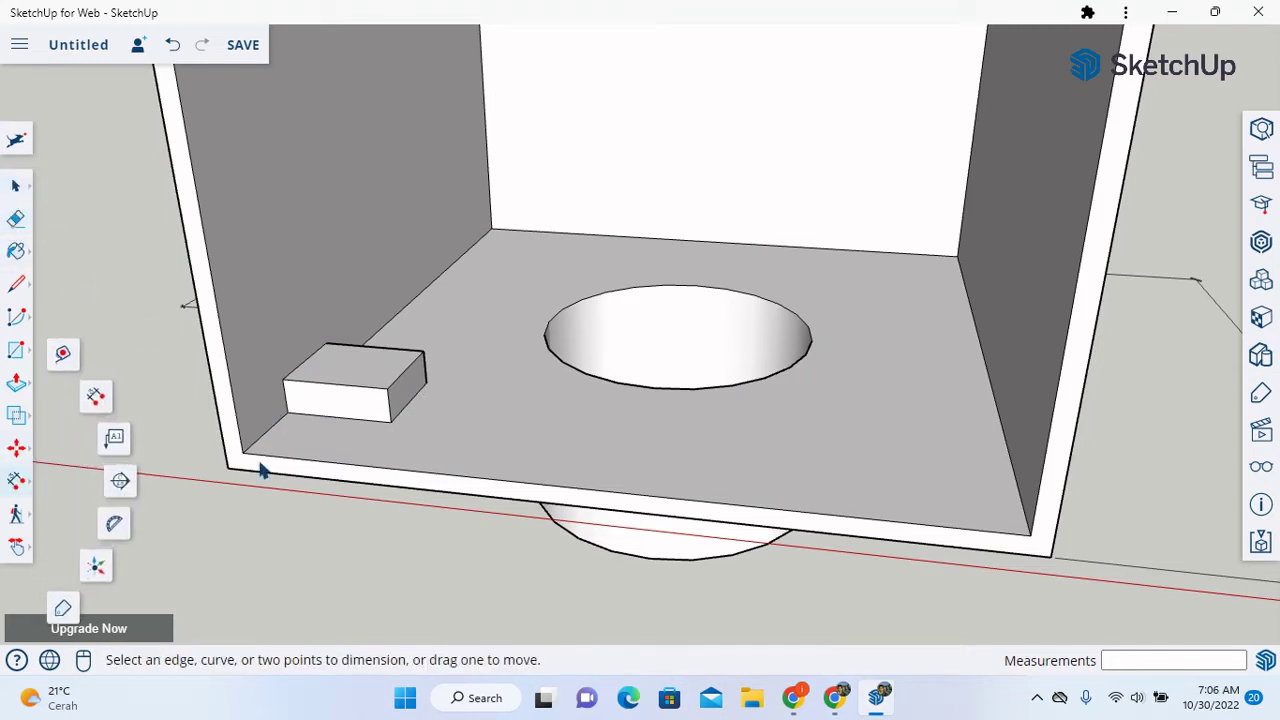
pyautogui.click(242, 453)
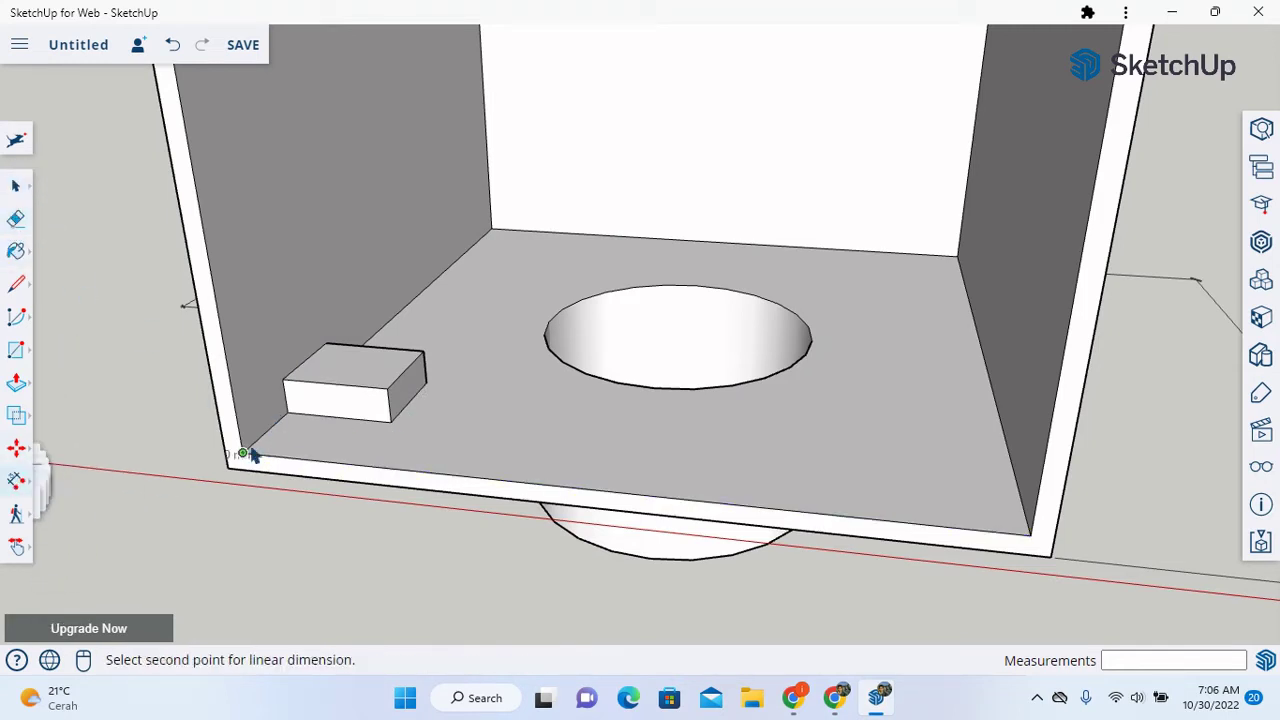
pyautogui.click(287, 416)
pyautogui.click(436, 445)
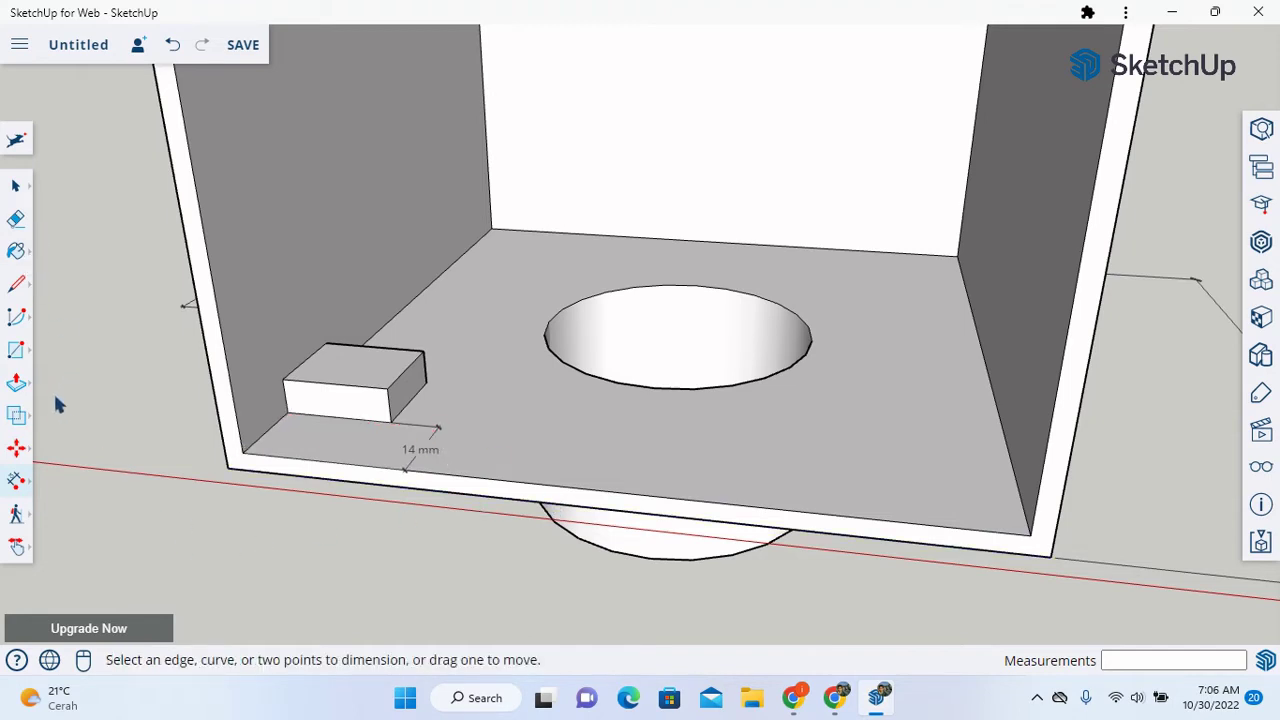
# - Pull the block's end face 11 mm toward the opening, leaving a 3 mm gap to the box's open edge
pyautogui.click(17, 385)
pyautogui.click(332, 410)
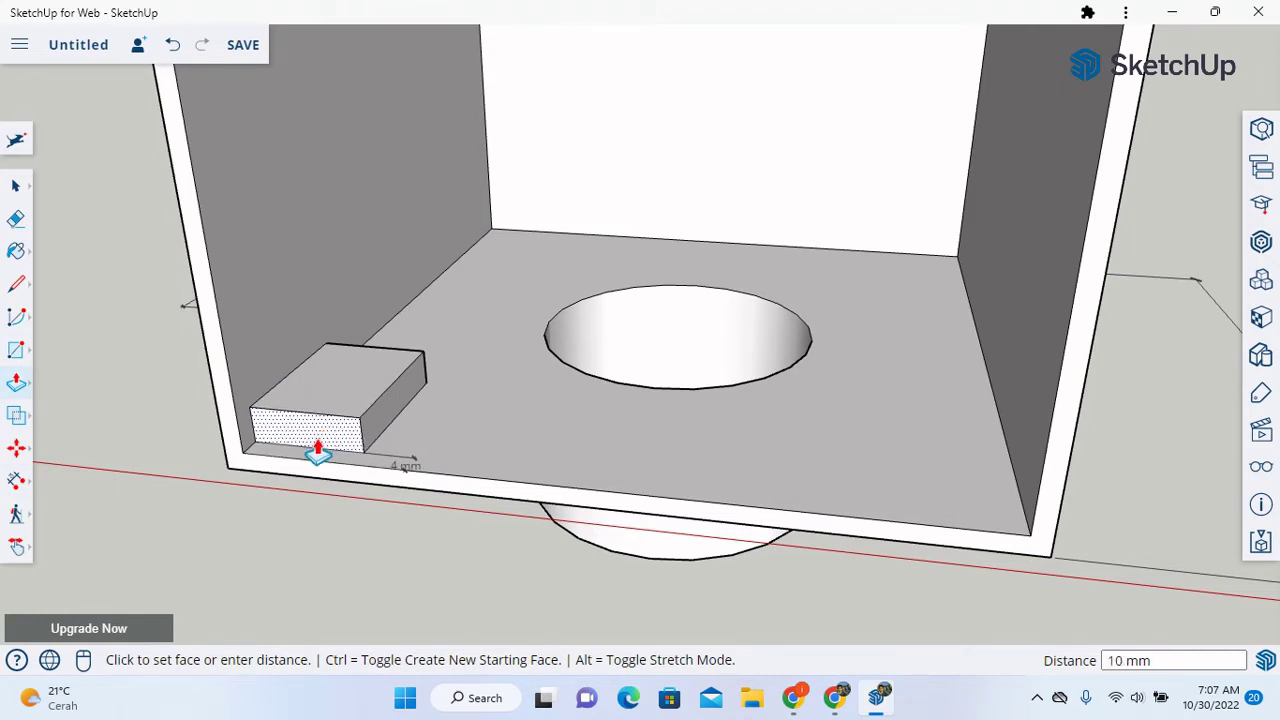
pyautogui.click(306, 451)
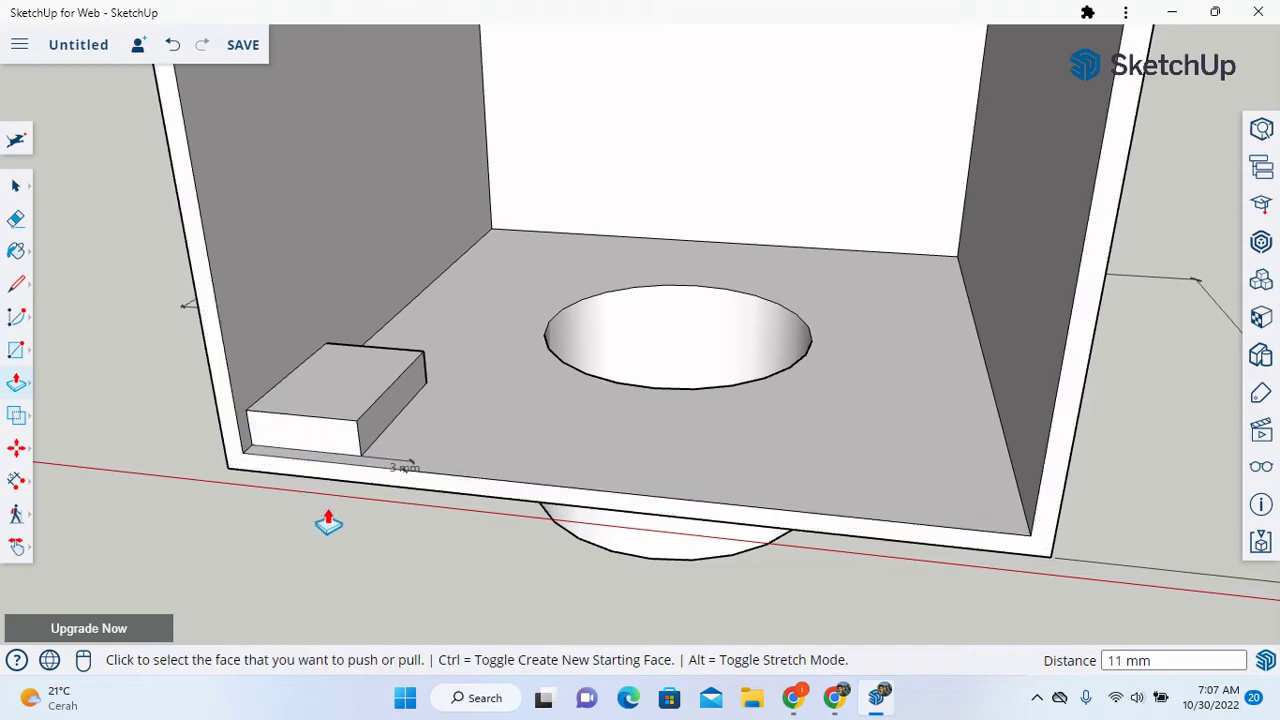
# - Push the block's opposite end face 7 mm toward the box's opening to shorten the block
pyautogui.scroll(2, 385, 487)
pyautogui.scroll(1, 385, 487)
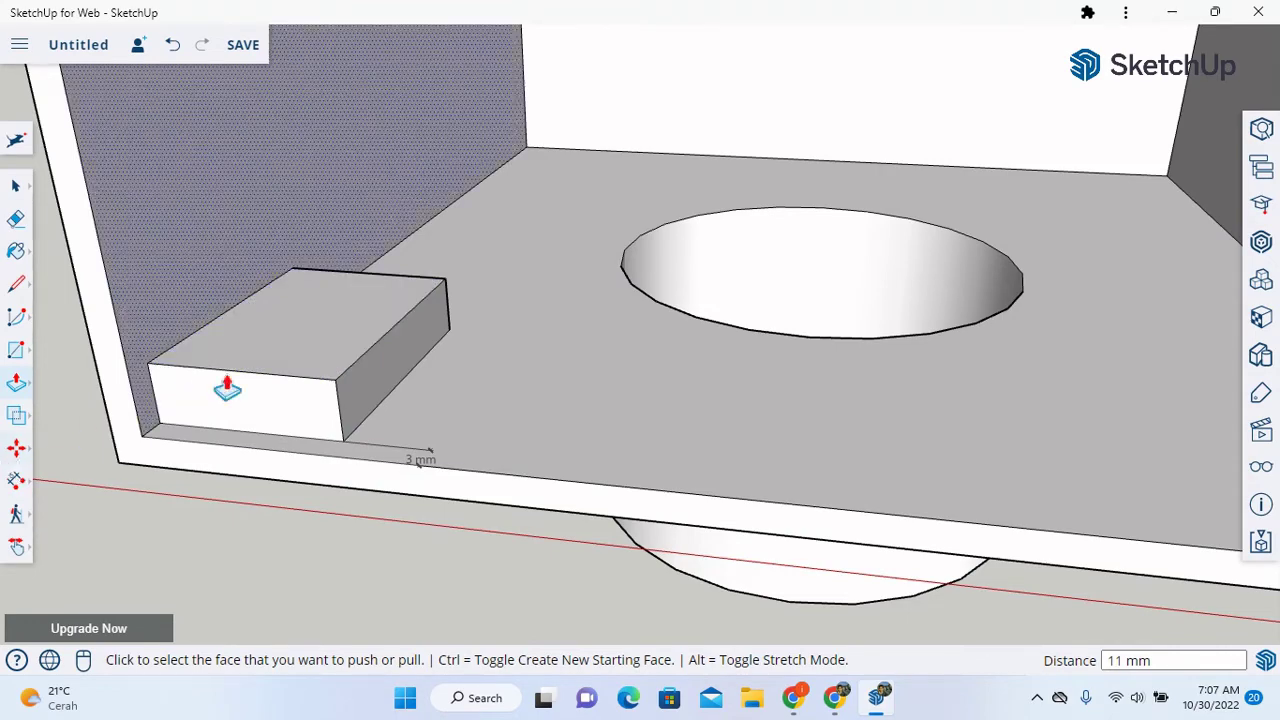
pyautogui.click(18, 549)
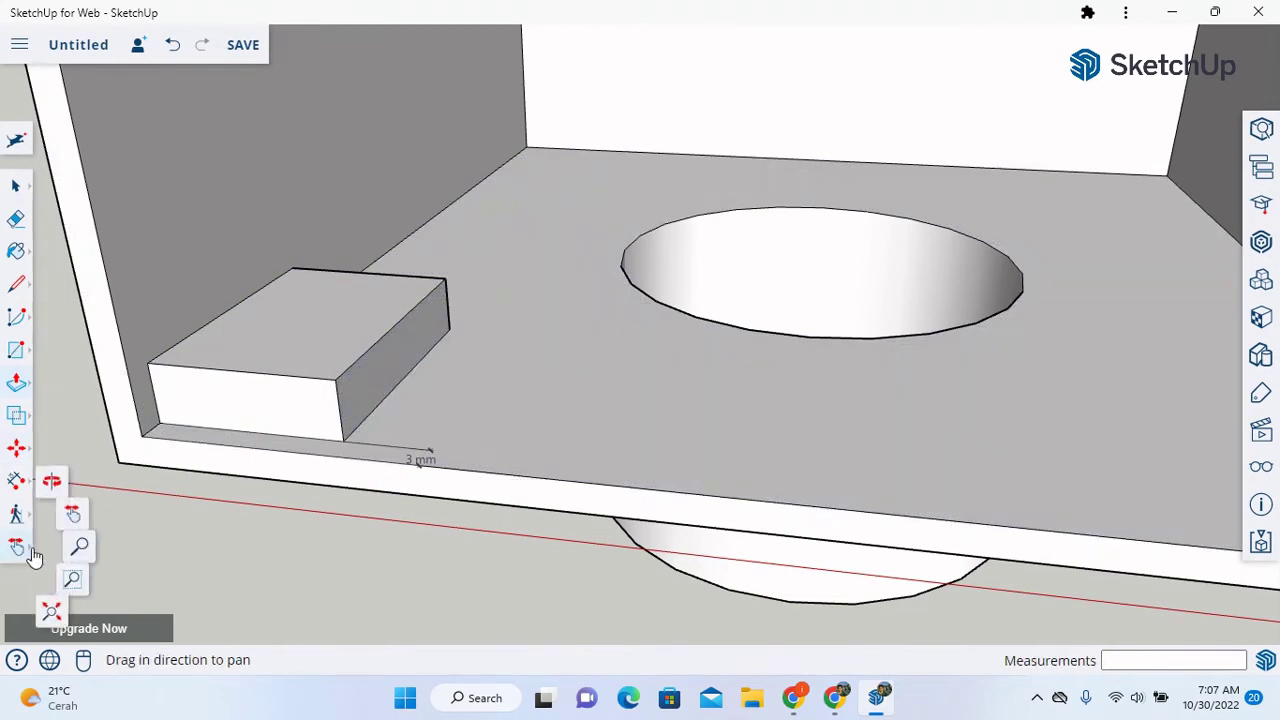
pyautogui.click(51, 481)
pyautogui.moveTo(237, 449); pyautogui.dragTo(543, 374)
pyautogui.scroll(5, 177, 470)
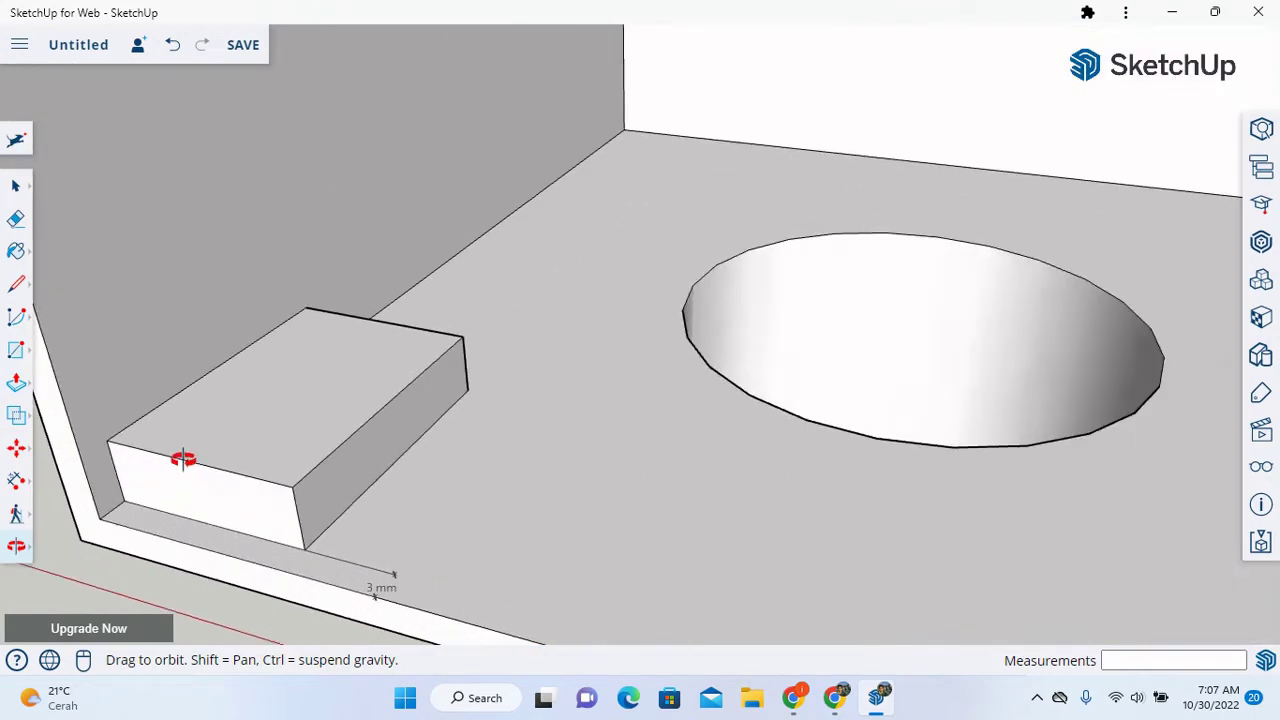
pyautogui.moveTo(486, 480); pyautogui.dragTo(423, 360)
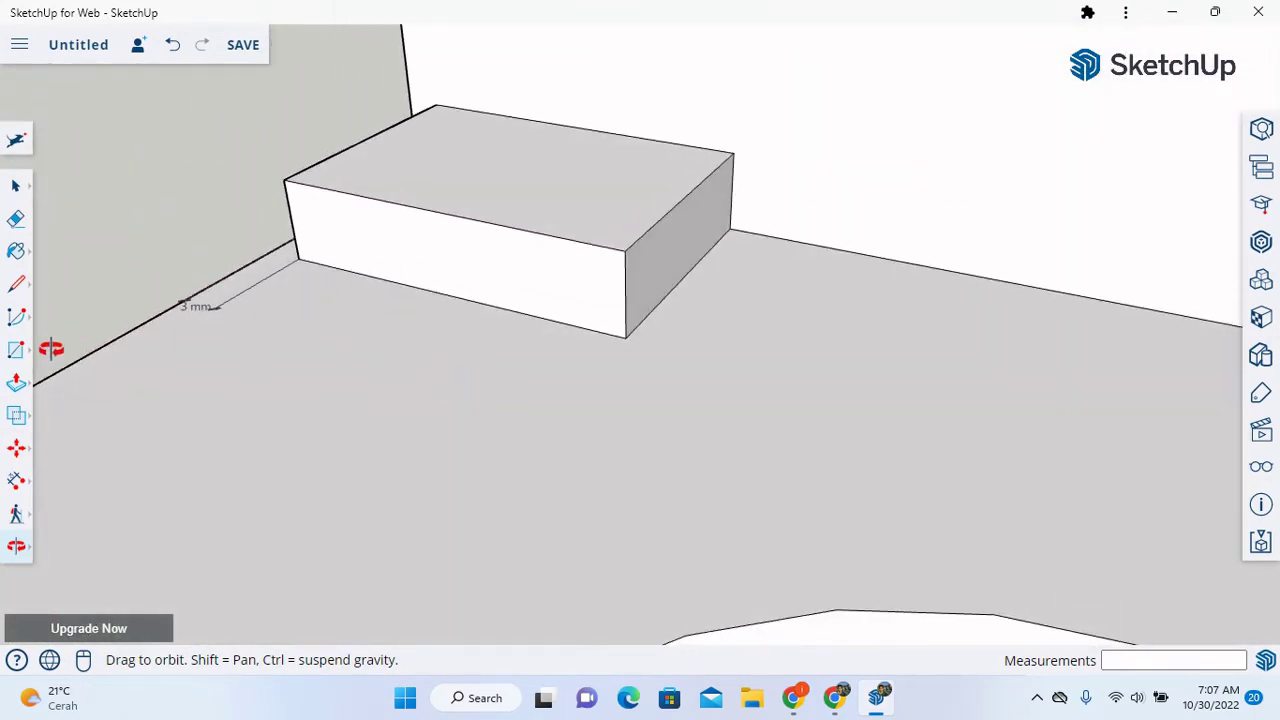
pyautogui.click(16, 382)
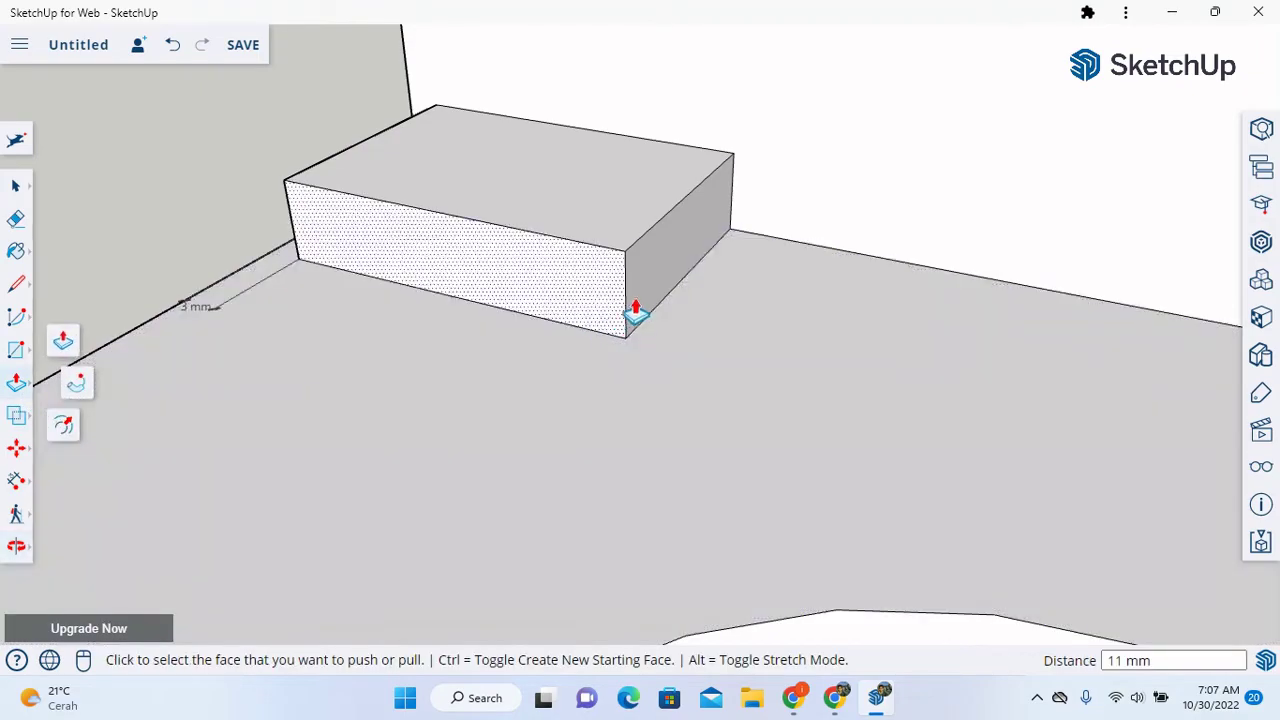
pyautogui.click(641, 300)
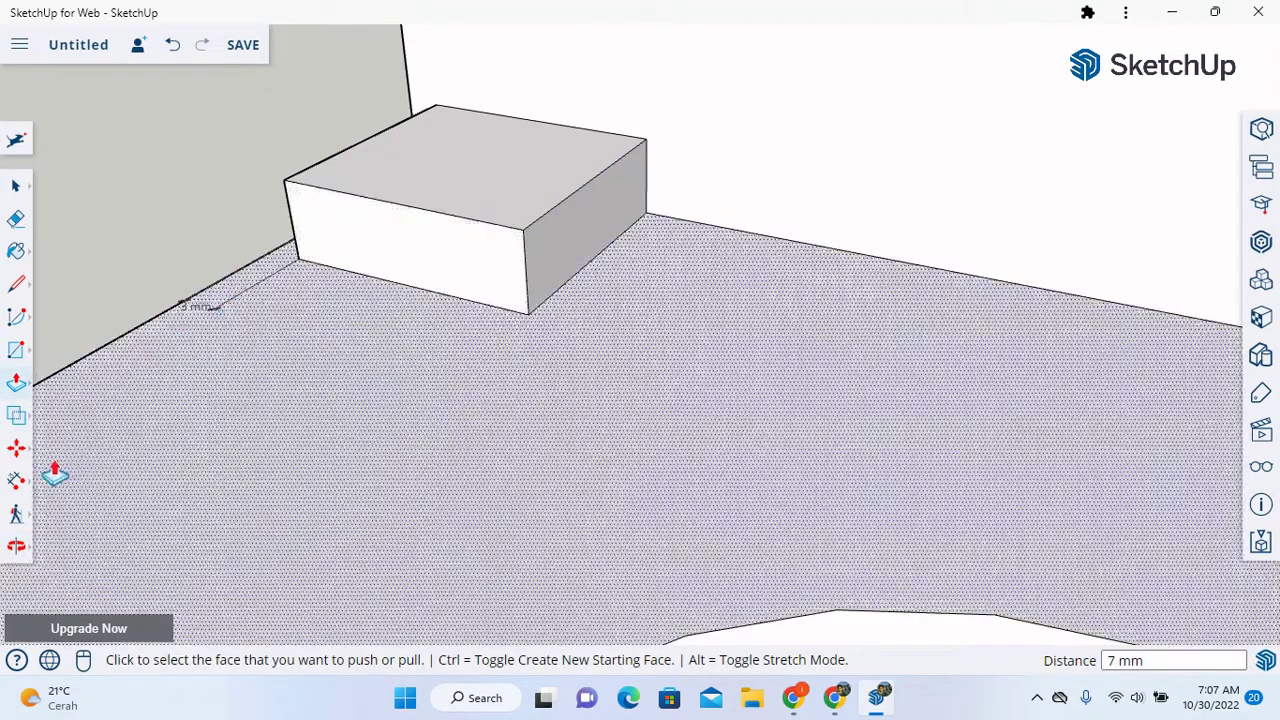
# - Dimension the block's base edge running perpendicular to the box's open edge, placing the dimension beside the 3 mm one
pyautogui.click(16, 480)
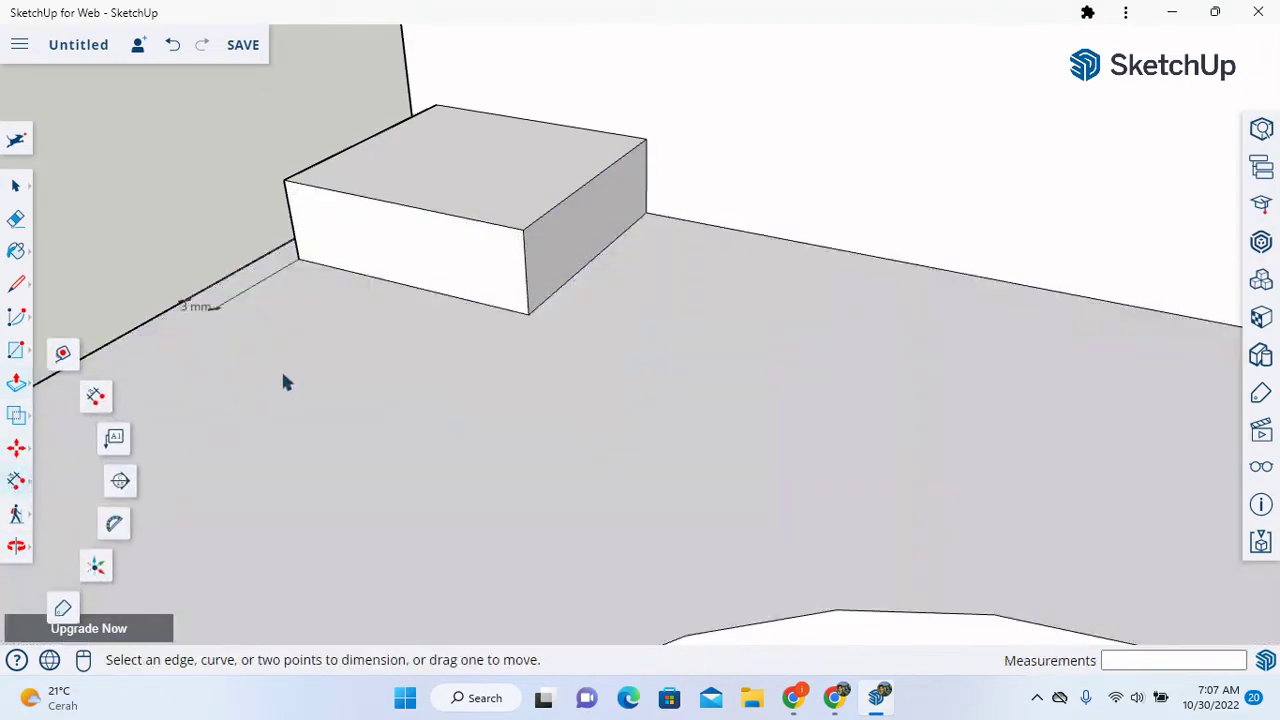
pyautogui.click(528, 314)
pyautogui.click(307, 265)
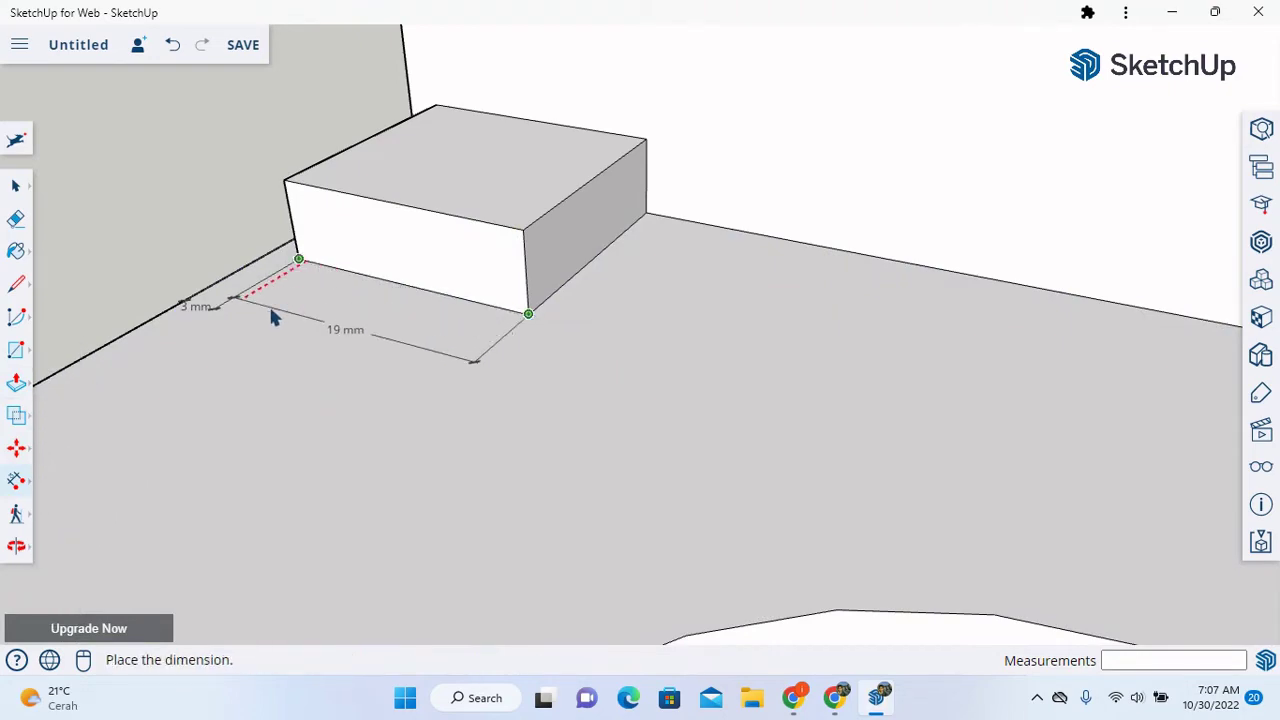
pyautogui.click(272, 318)
# - Push the block's inner end face a further 16 mm toward the opening to leave a 3 mm thick tab
pyautogui.click(16, 385)
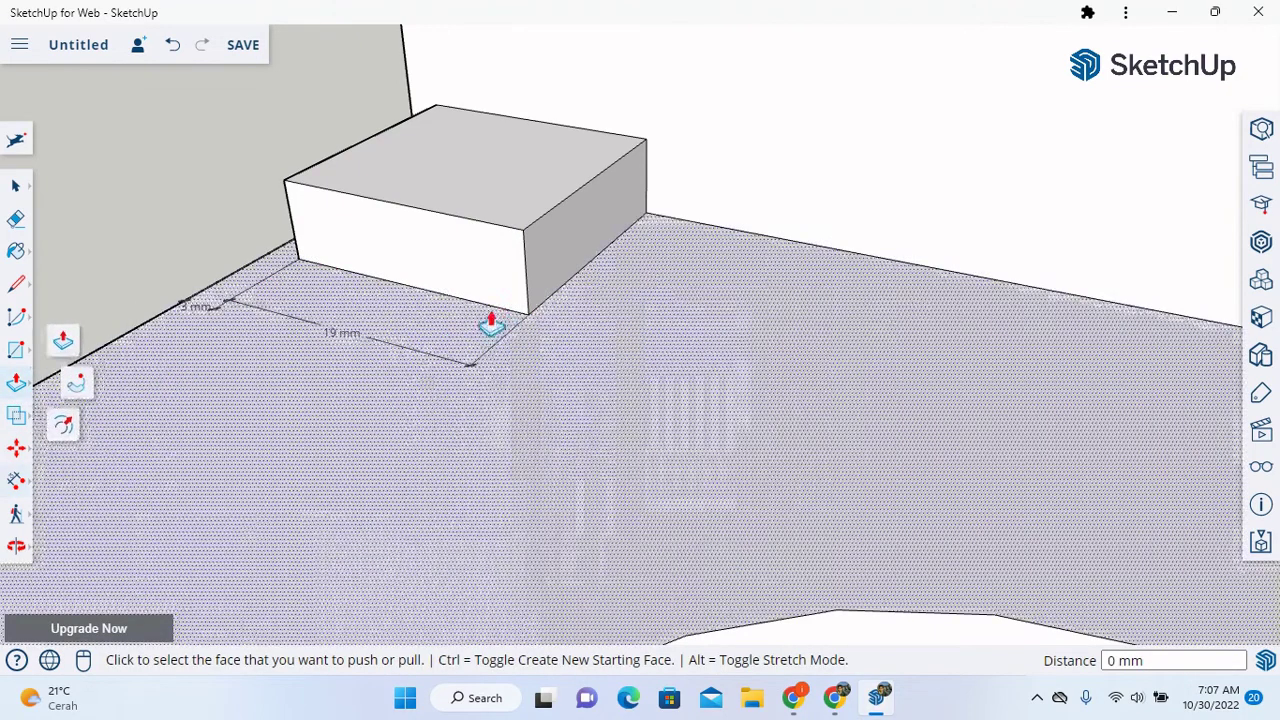
pyautogui.click(540, 277)
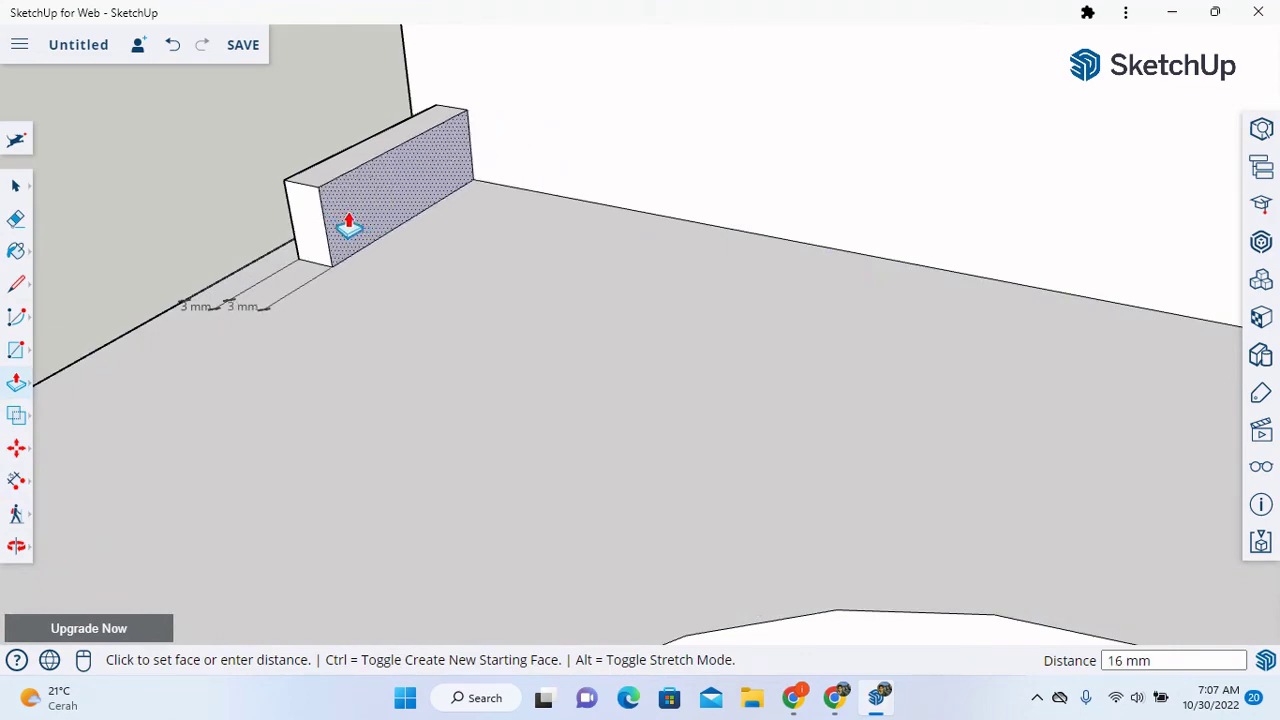
pyautogui.click(349, 226)
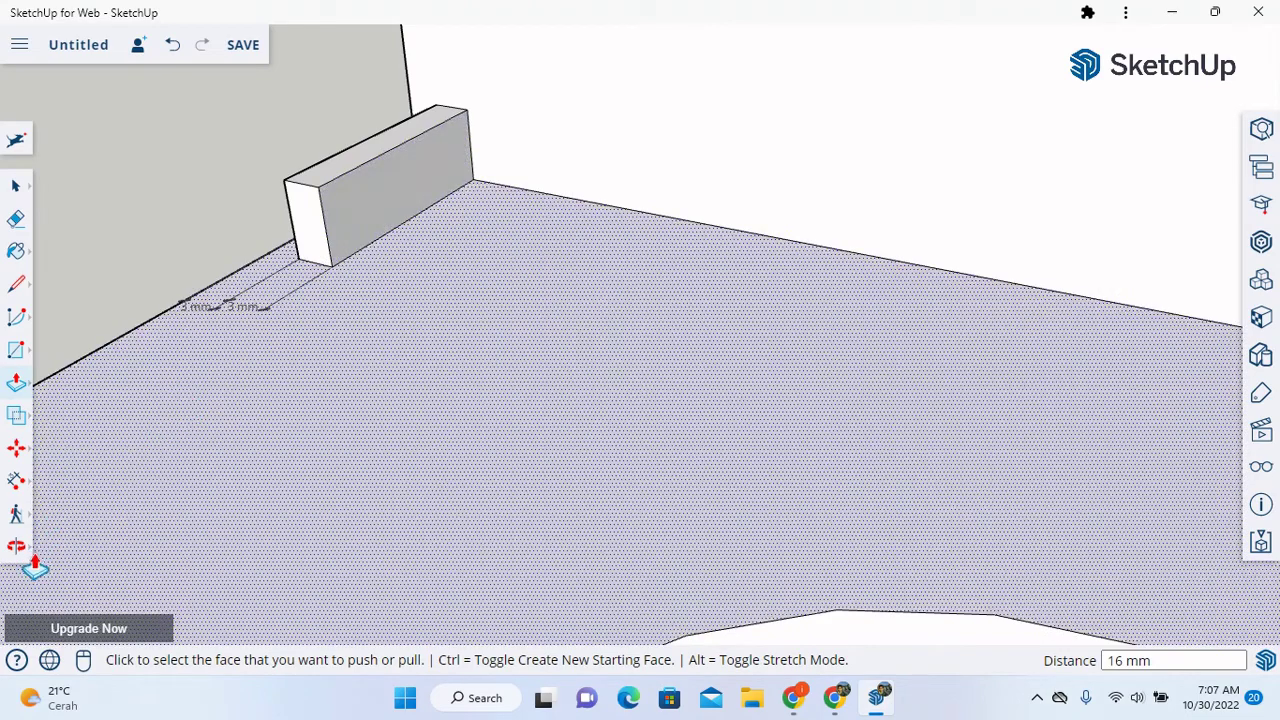
pyautogui.click(18, 549)
pyautogui.moveTo(210, 424); pyautogui.dragTo(725, 370)
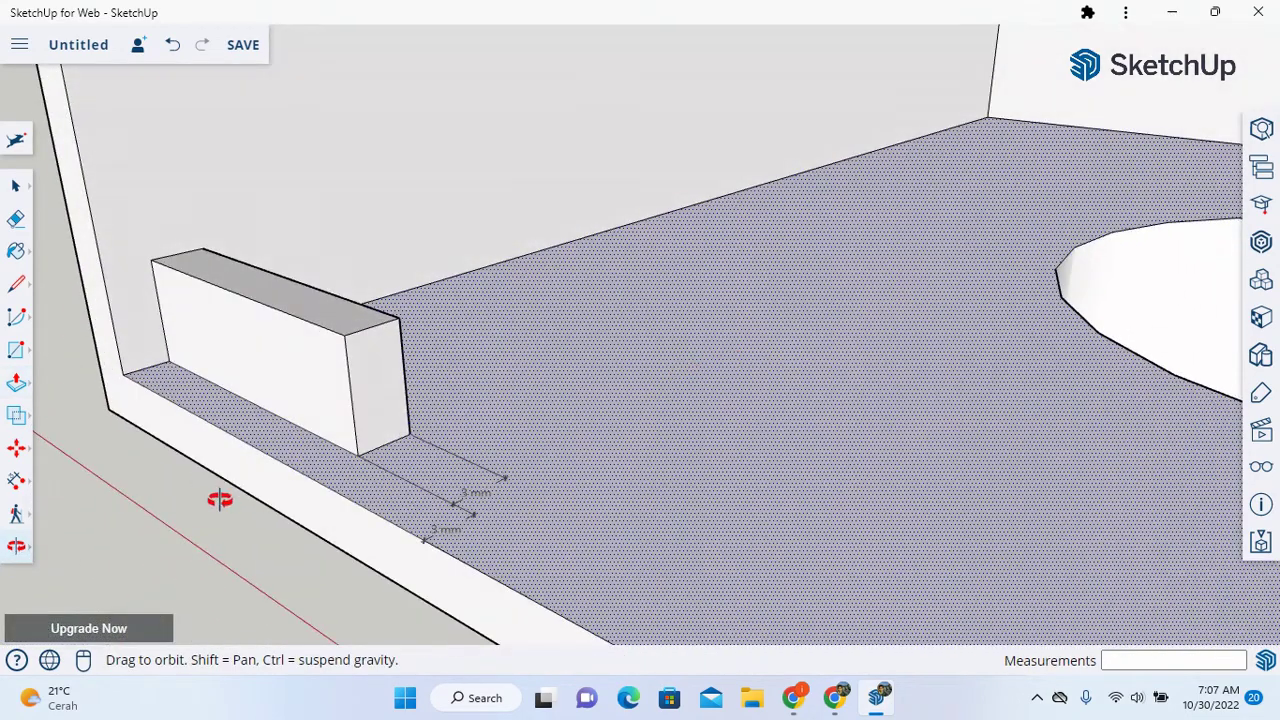
# - Dimension the upper front edge of the block between its two corners, placing the dimension in front of the block
pyautogui.moveTo(220, 500); pyautogui.dragTo(401, 455)
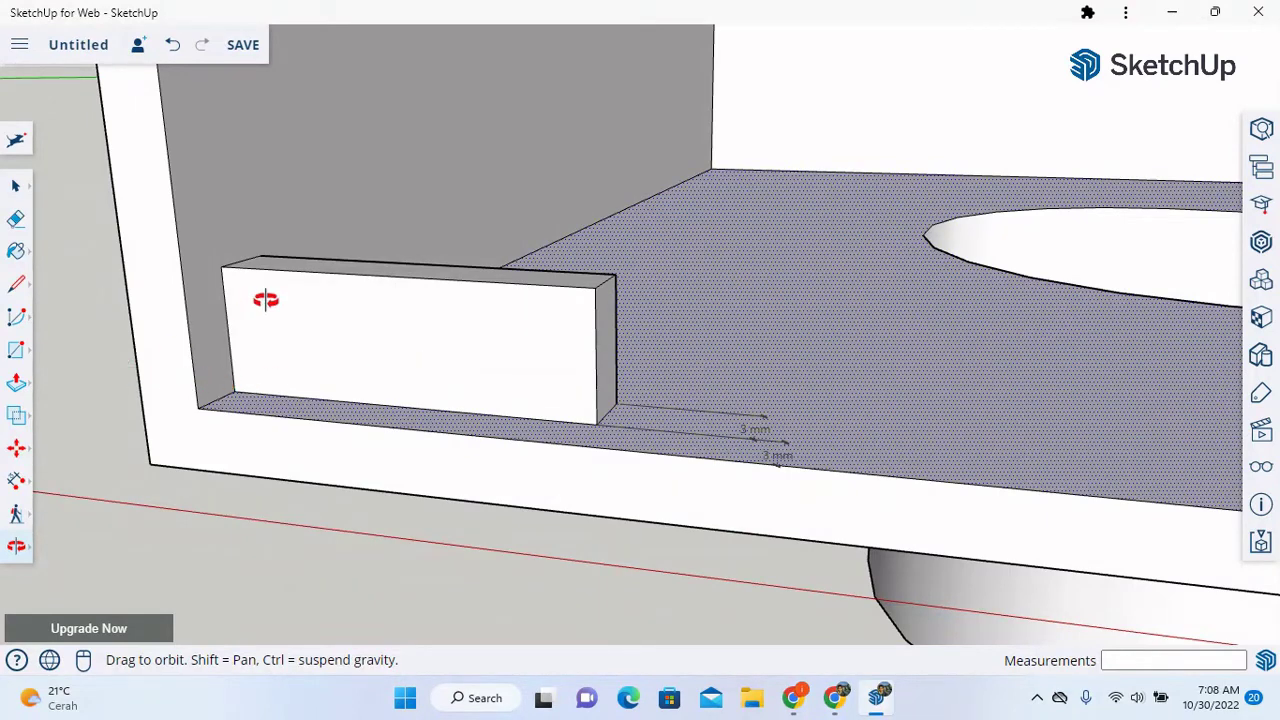
pyautogui.click(16, 480)
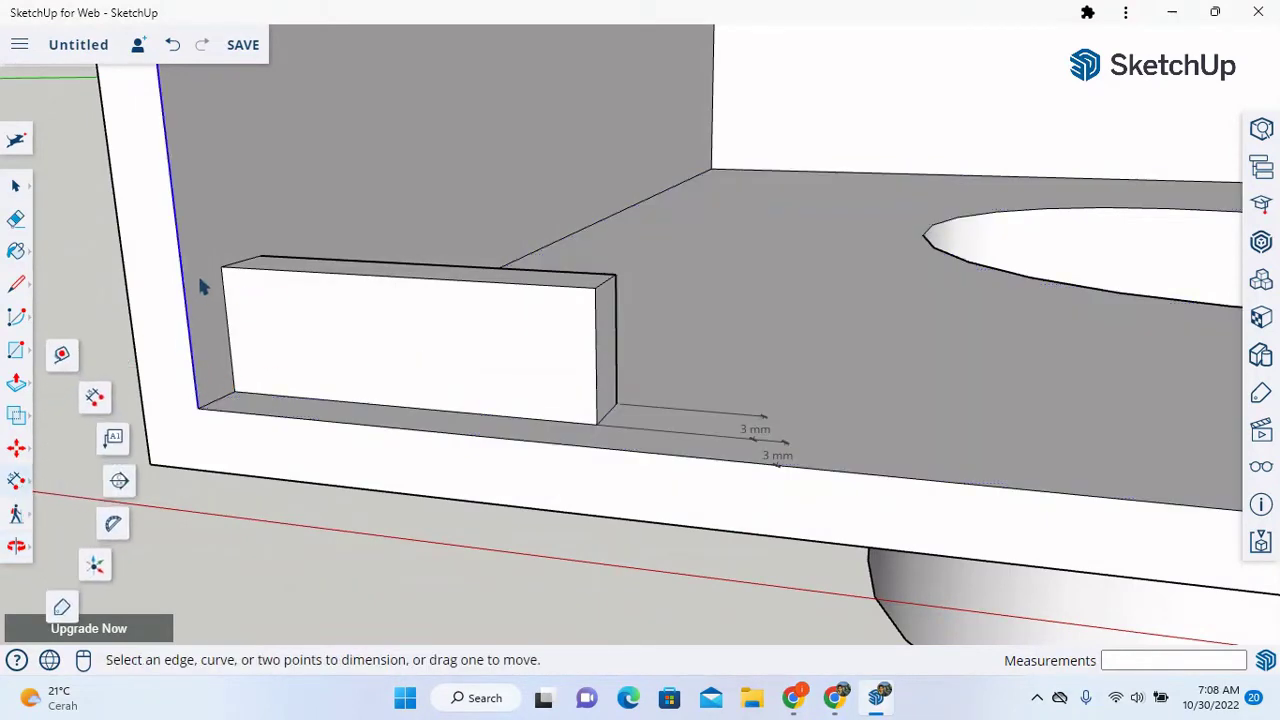
pyautogui.click(221, 266)
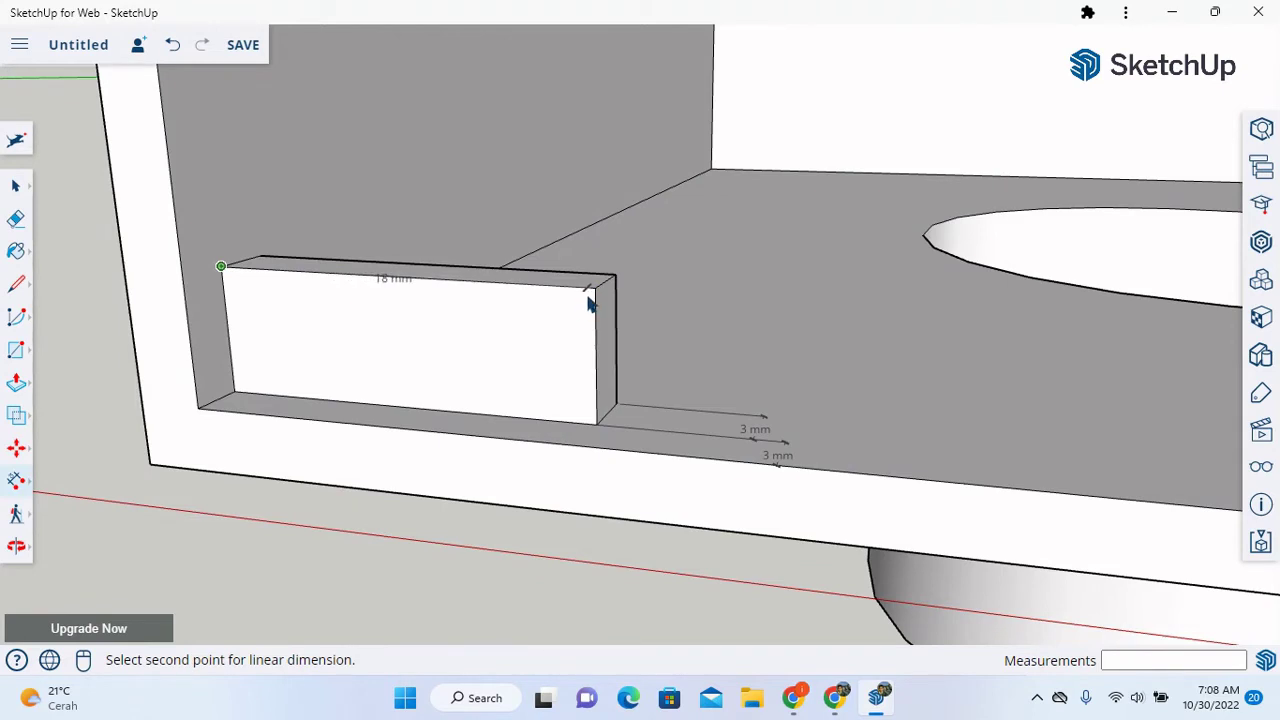
pyautogui.click(594, 292)
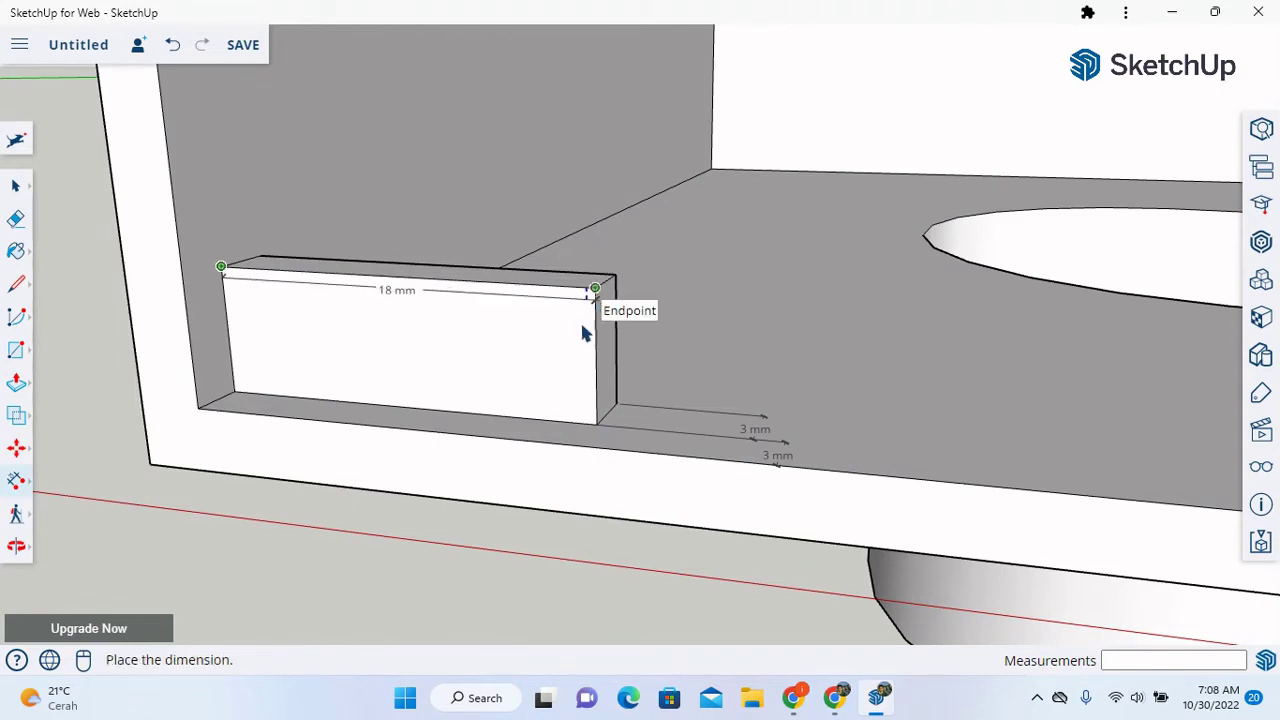
pyautogui.click(506, 374)
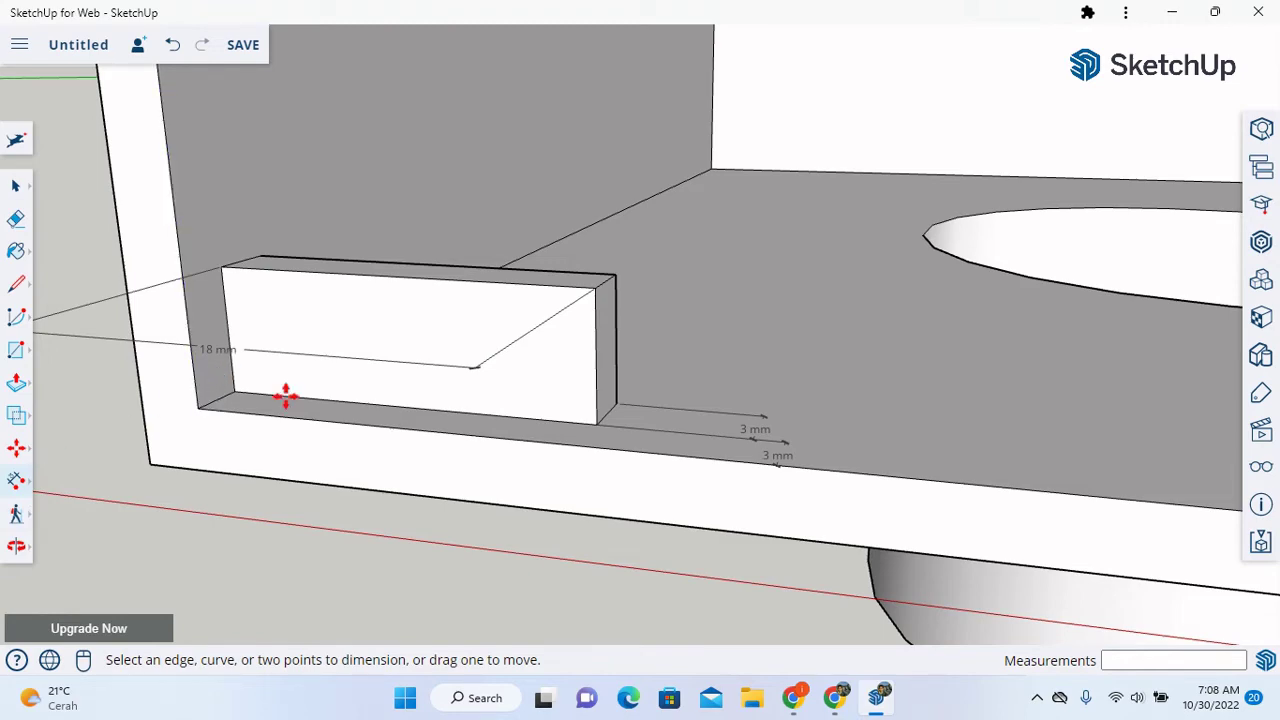
# - Push the block's end face 13 mm toward the near side wall to shorten the block
pyautogui.click(17, 385)
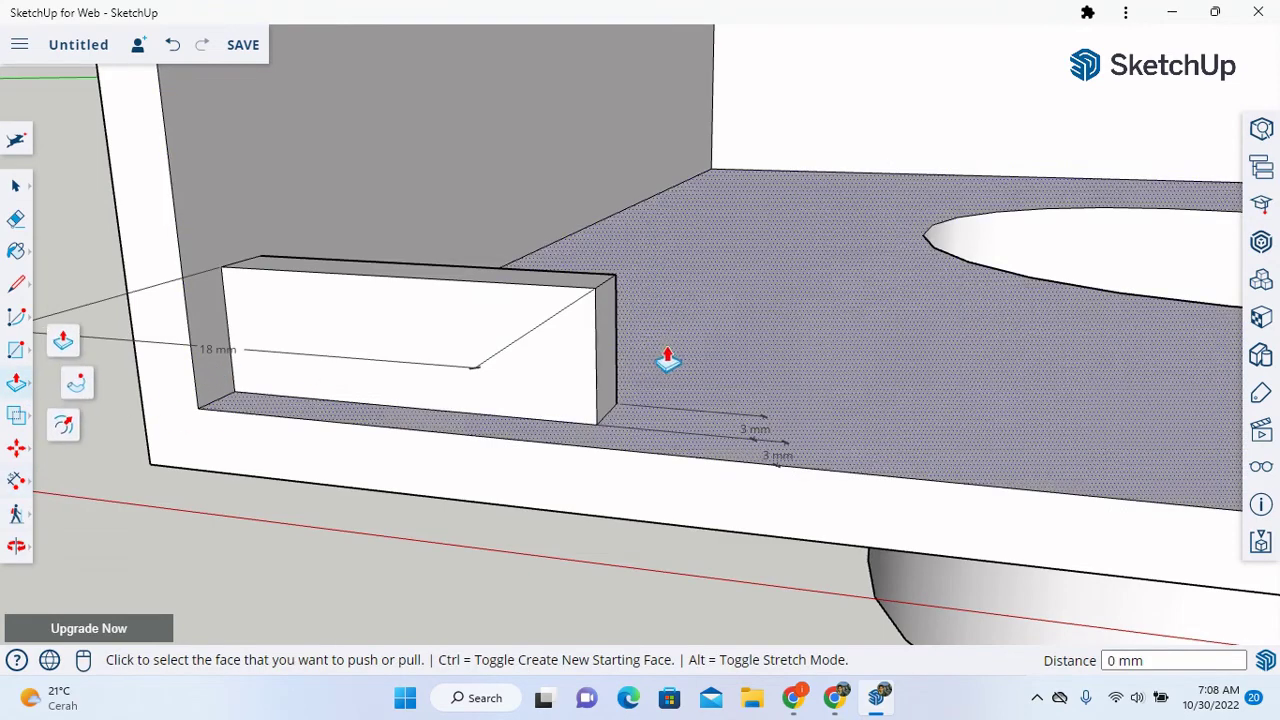
pyautogui.click(605, 363)
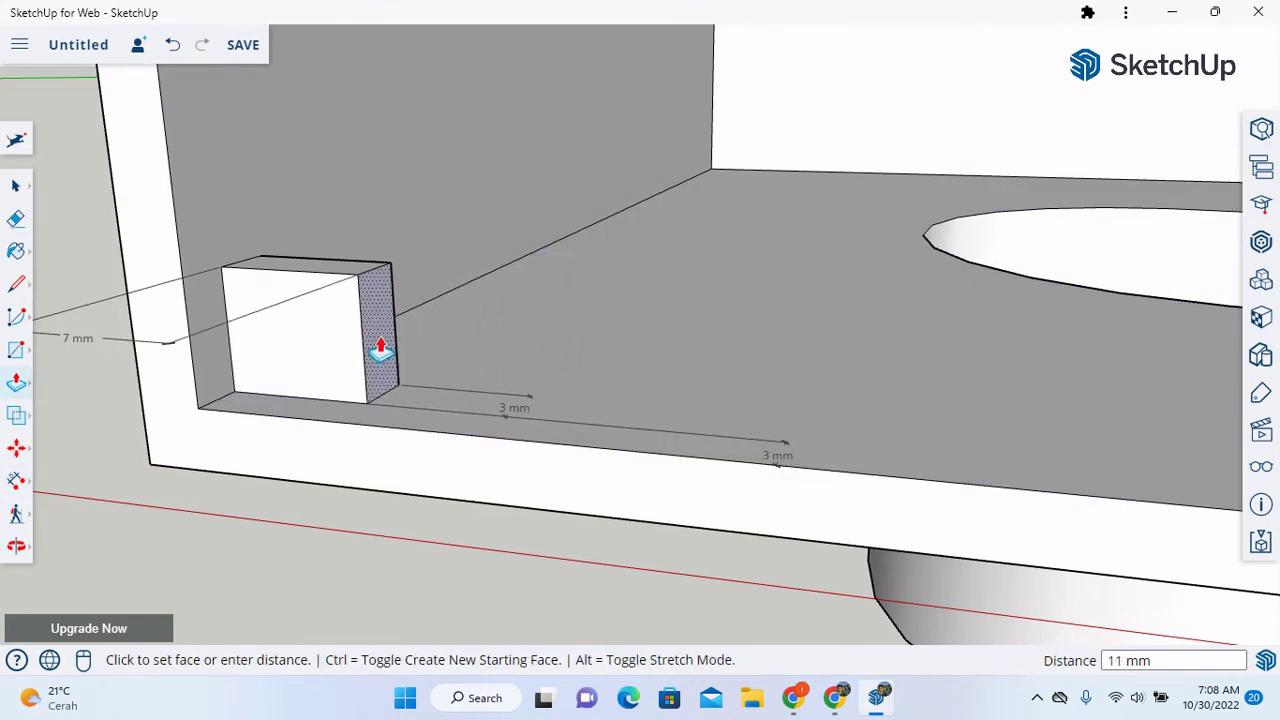
pyautogui.click(353, 350)
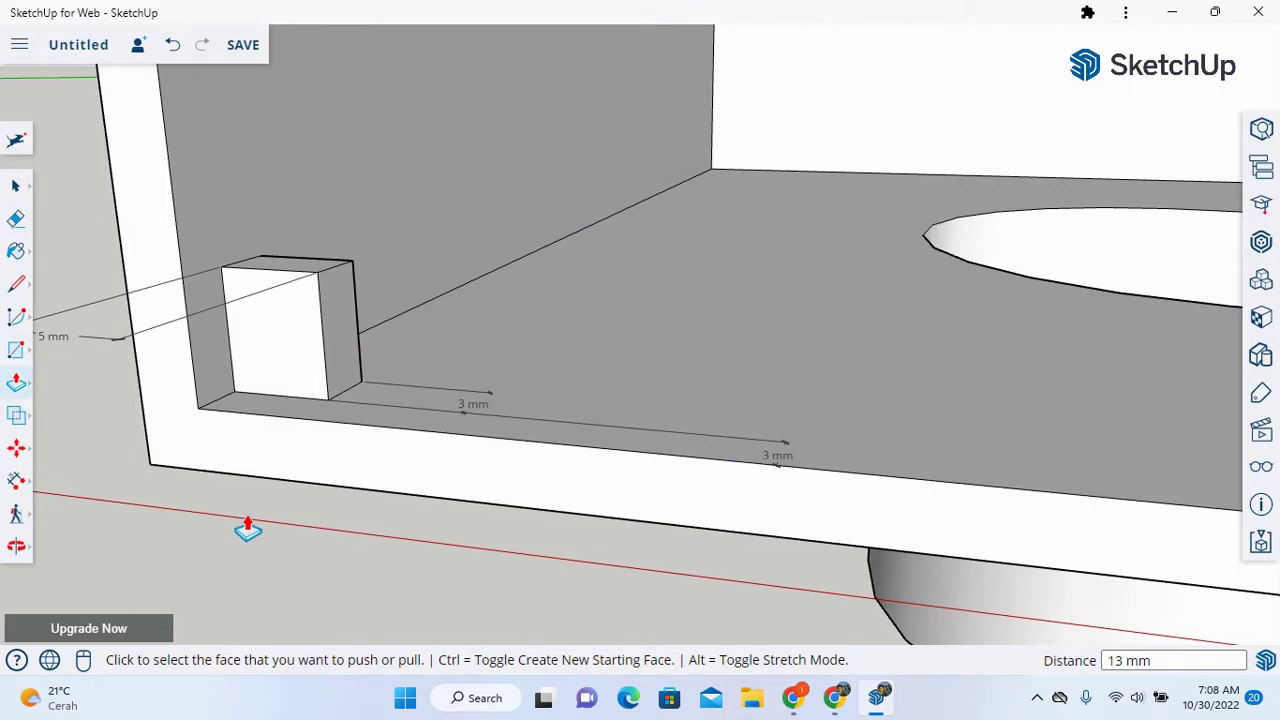
# - Reposition the small block's 5 mm length dimension slightly farther outside the box
pyautogui.scroll(-1, 378, 462)
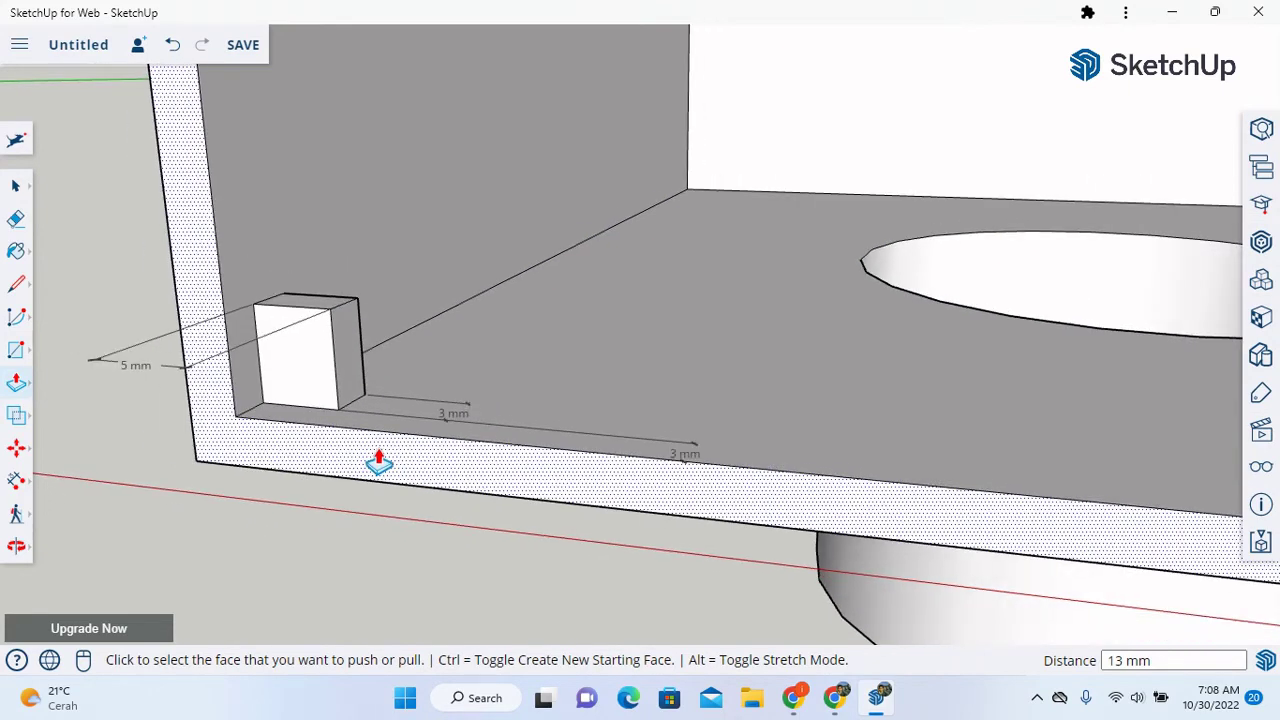
pyautogui.scroll(-1, 378, 462)
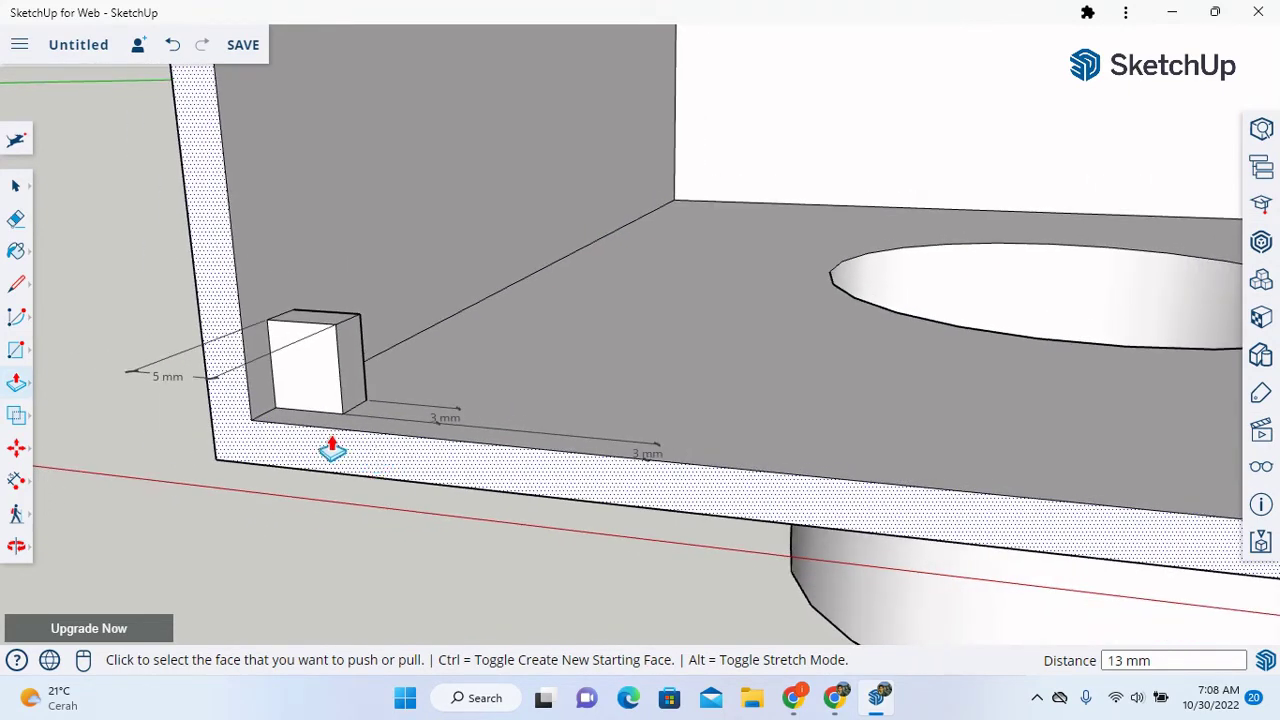
pyautogui.scroll(-3, 330, 449)
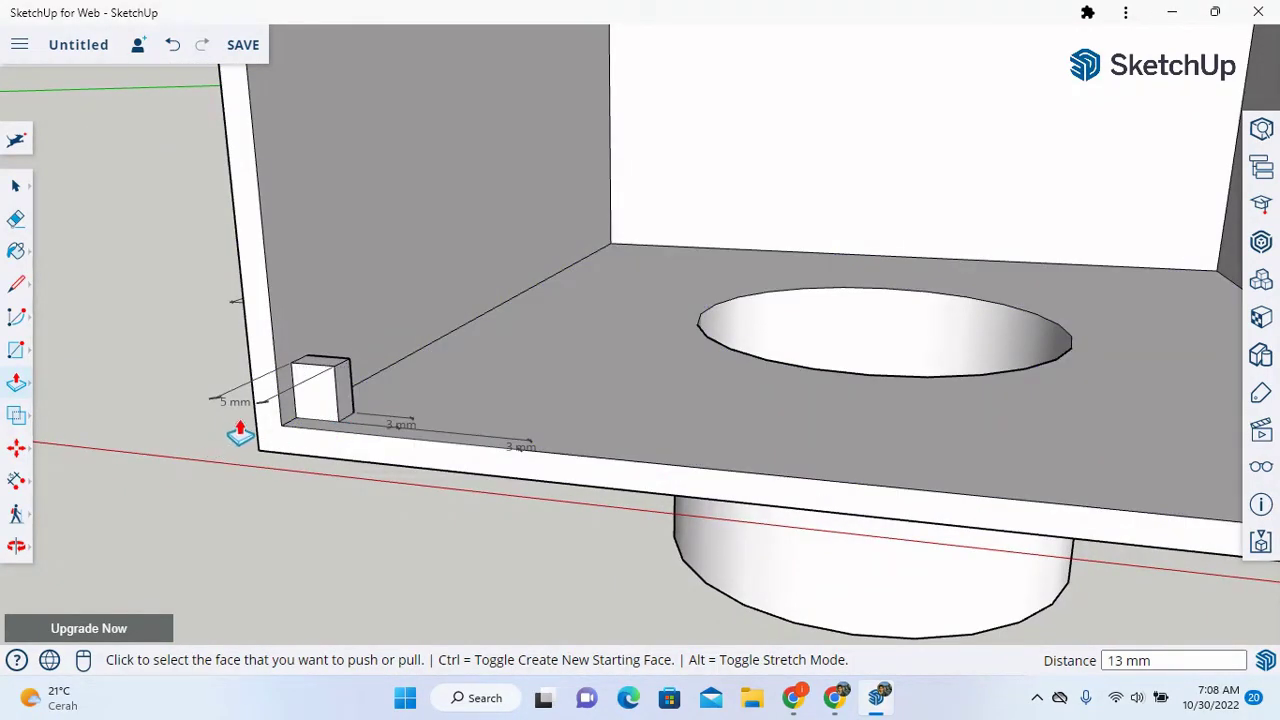
pyautogui.click(20, 484)
pyautogui.click(336, 368)
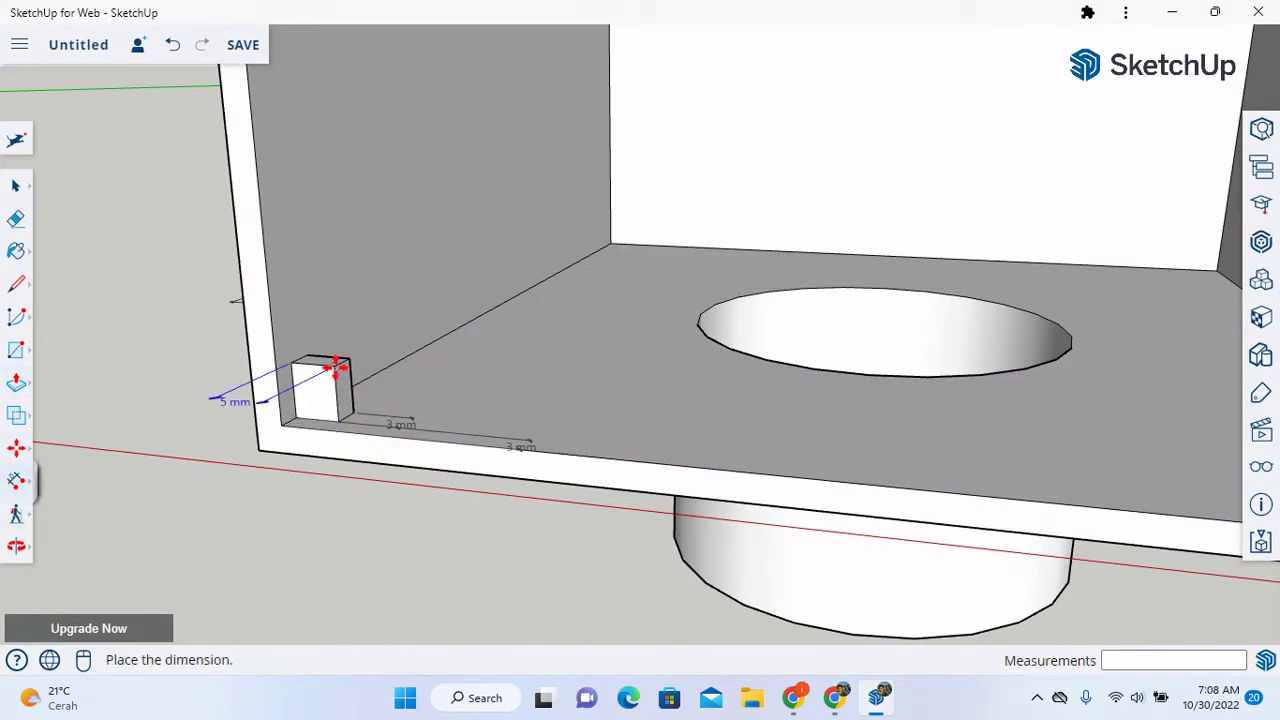
pyautogui.click(340, 381)
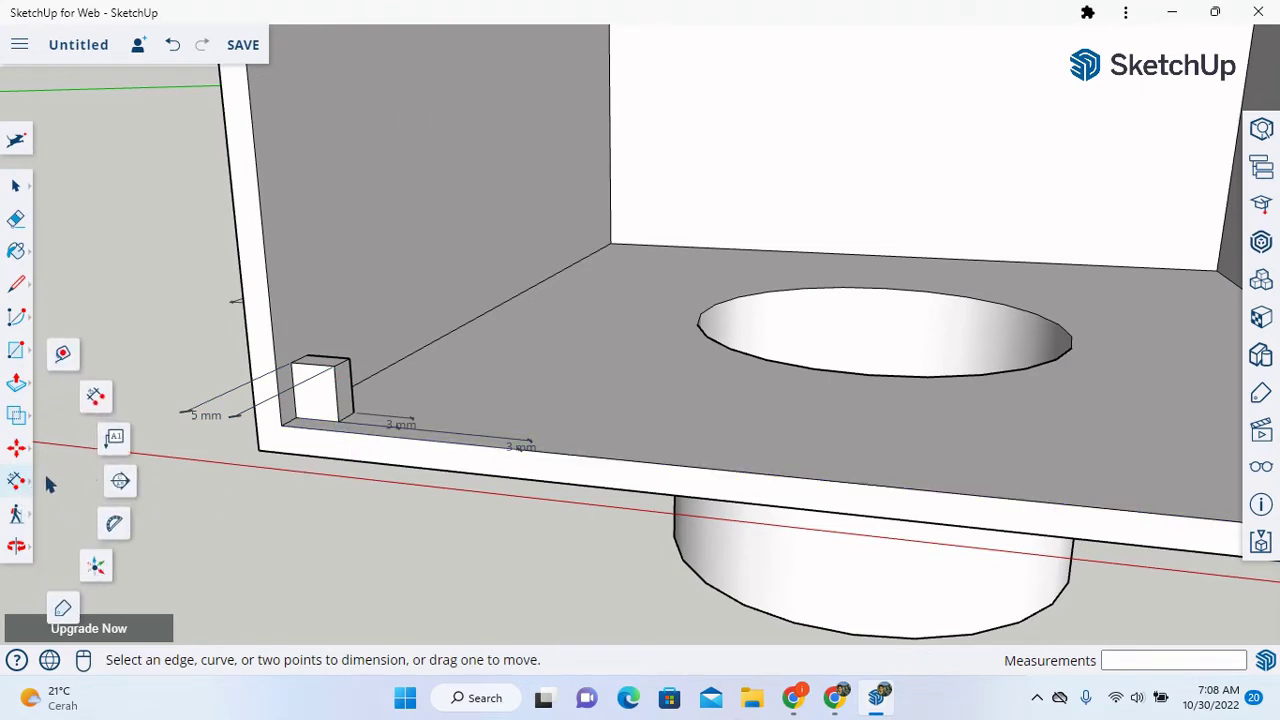
# - Dimension the small block's vertical front edge, placing the dimension on the side facing away from the near wall
pyautogui.click(338, 421)
pyautogui.click(339, 372)
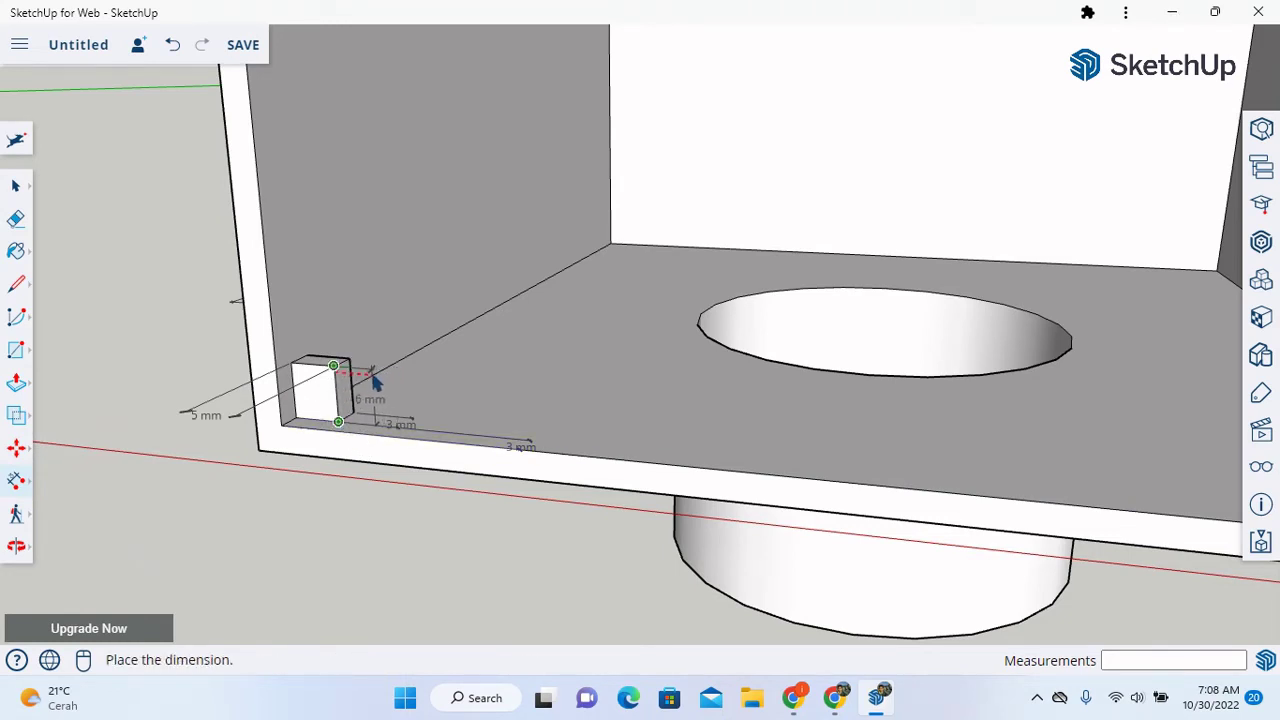
pyautogui.click(373, 381)
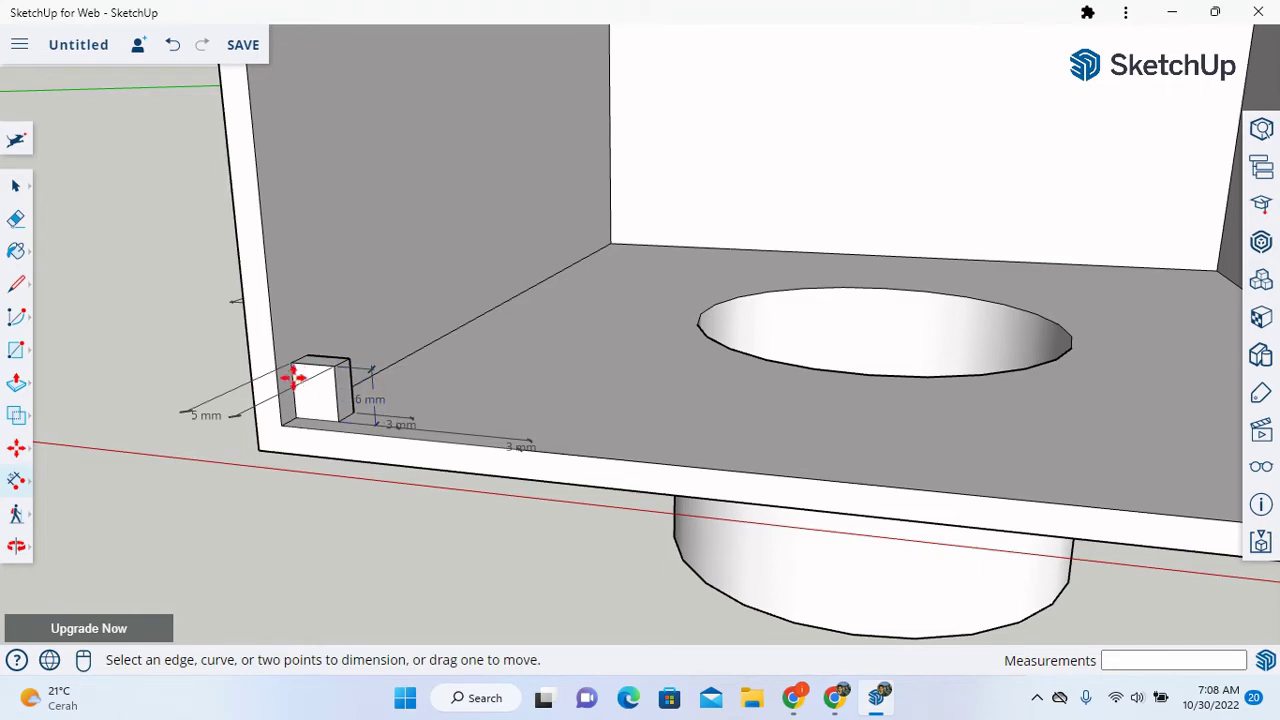
# - Push the small block's top face down 1 mm
pyautogui.click(17, 390)
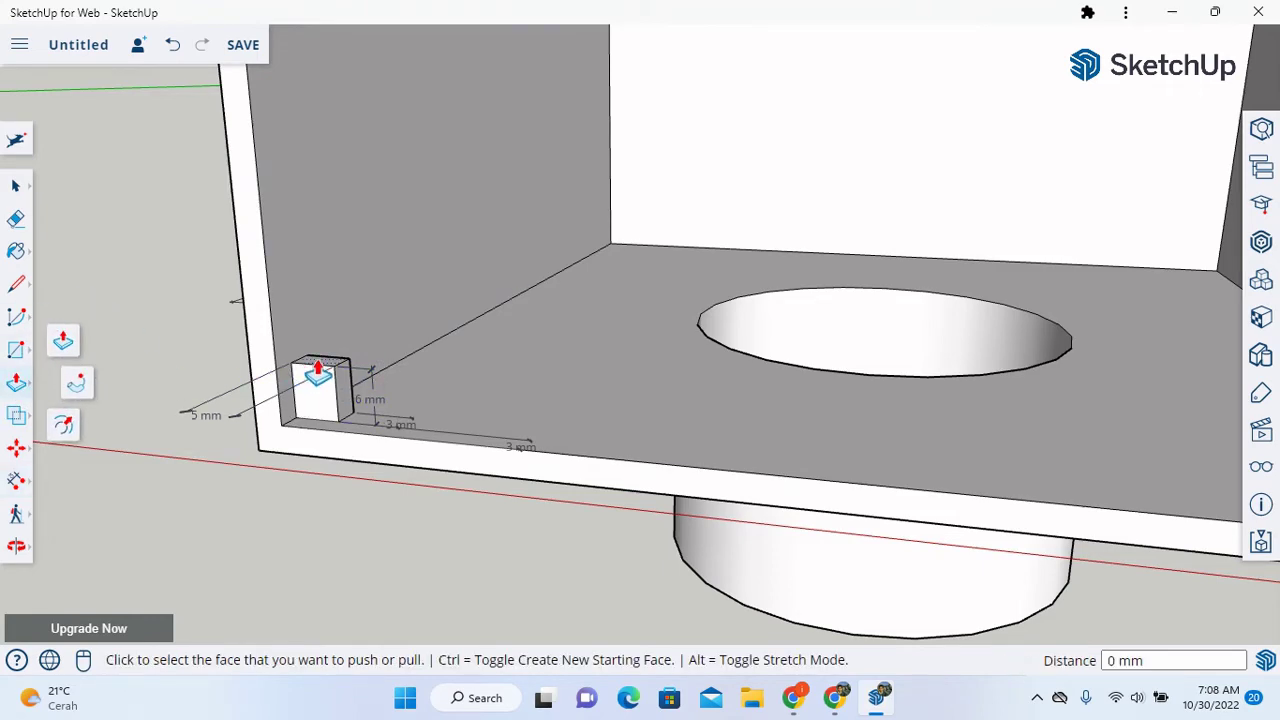
pyautogui.scroll(3, 318, 370)
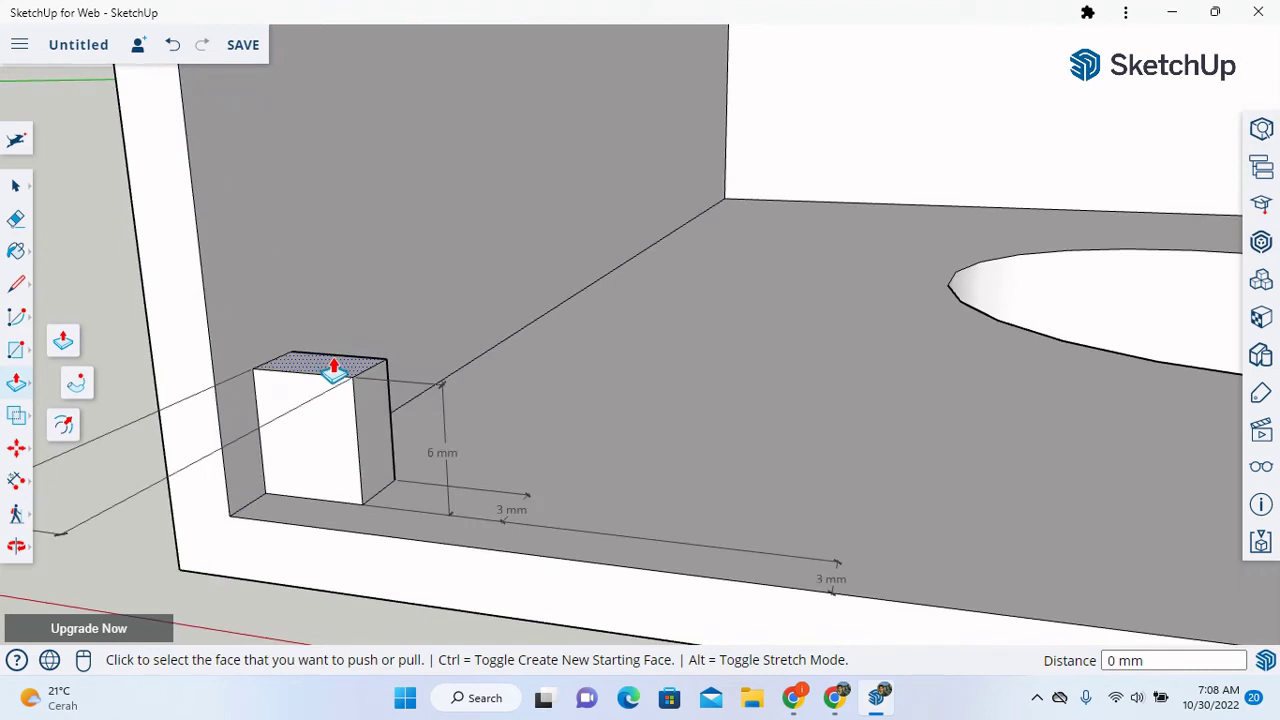
pyautogui.click(327, 378)
pyautogui.click(326, 392)
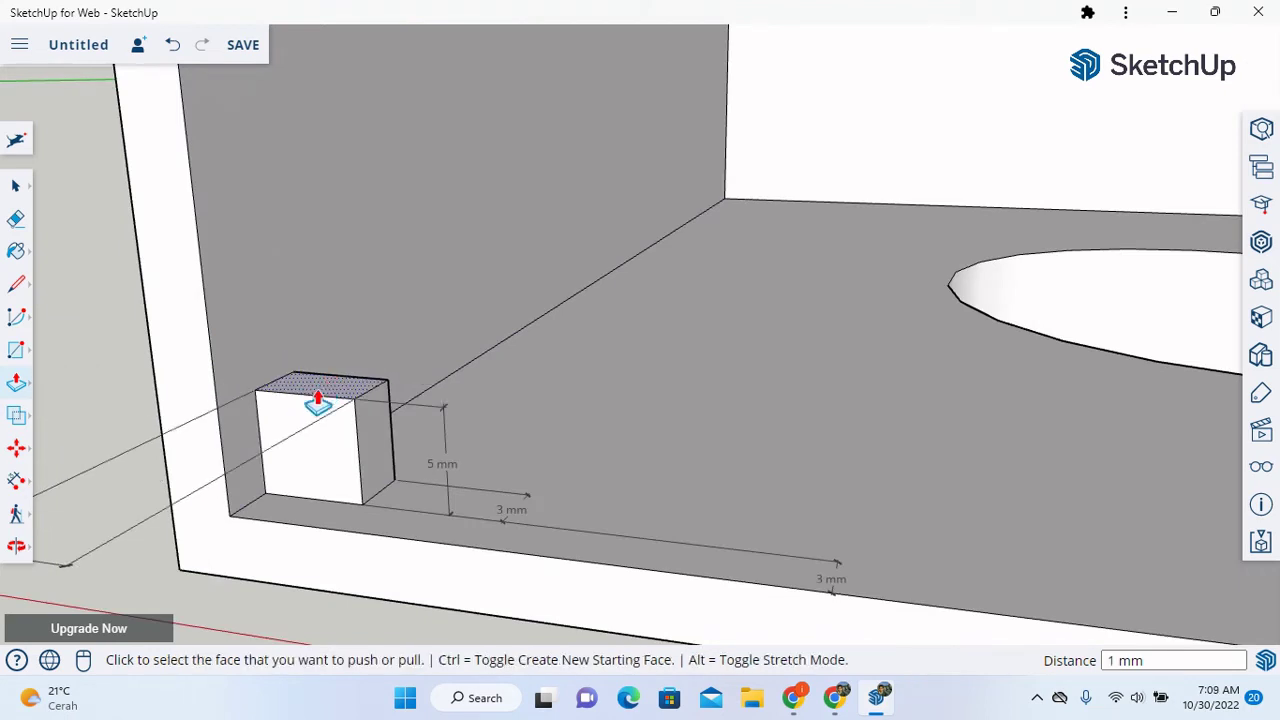
# - Pull the small block's free end face 109 mm along the box's open edge until it reaches the opposite side wall
pyautogui.click(15, 186)
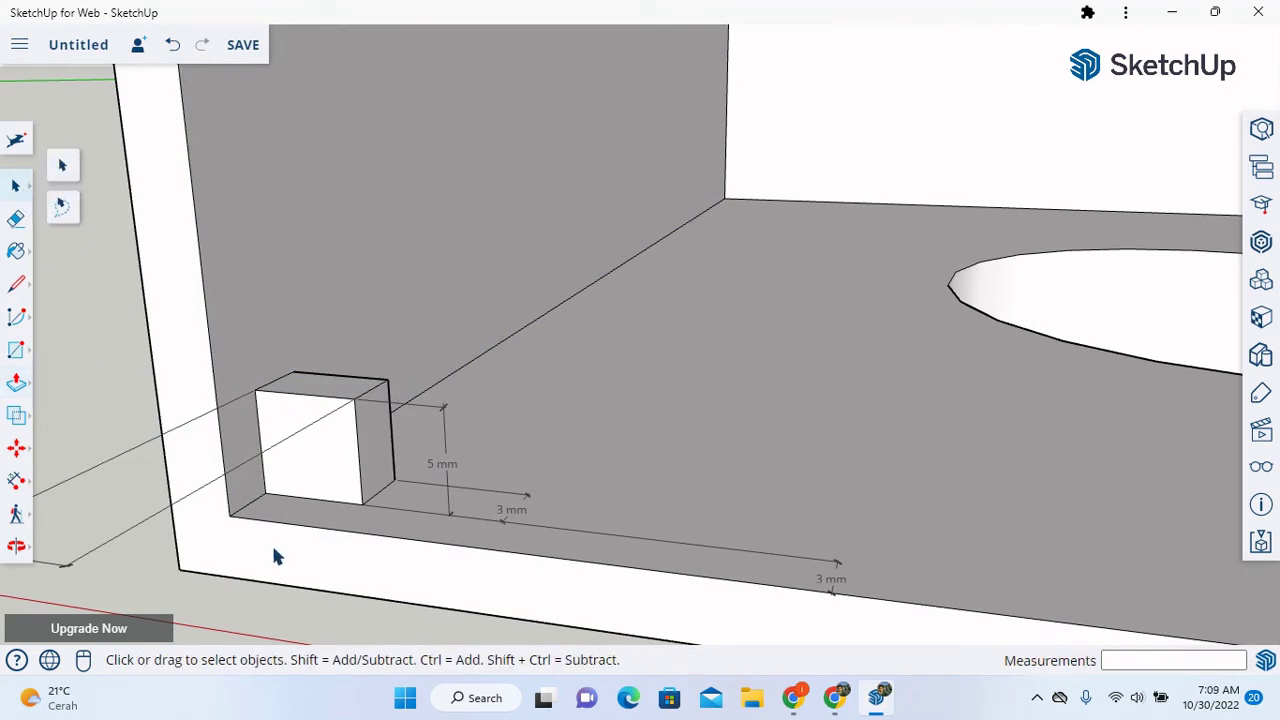
pyautogui.scroll(-2, 271, 542)
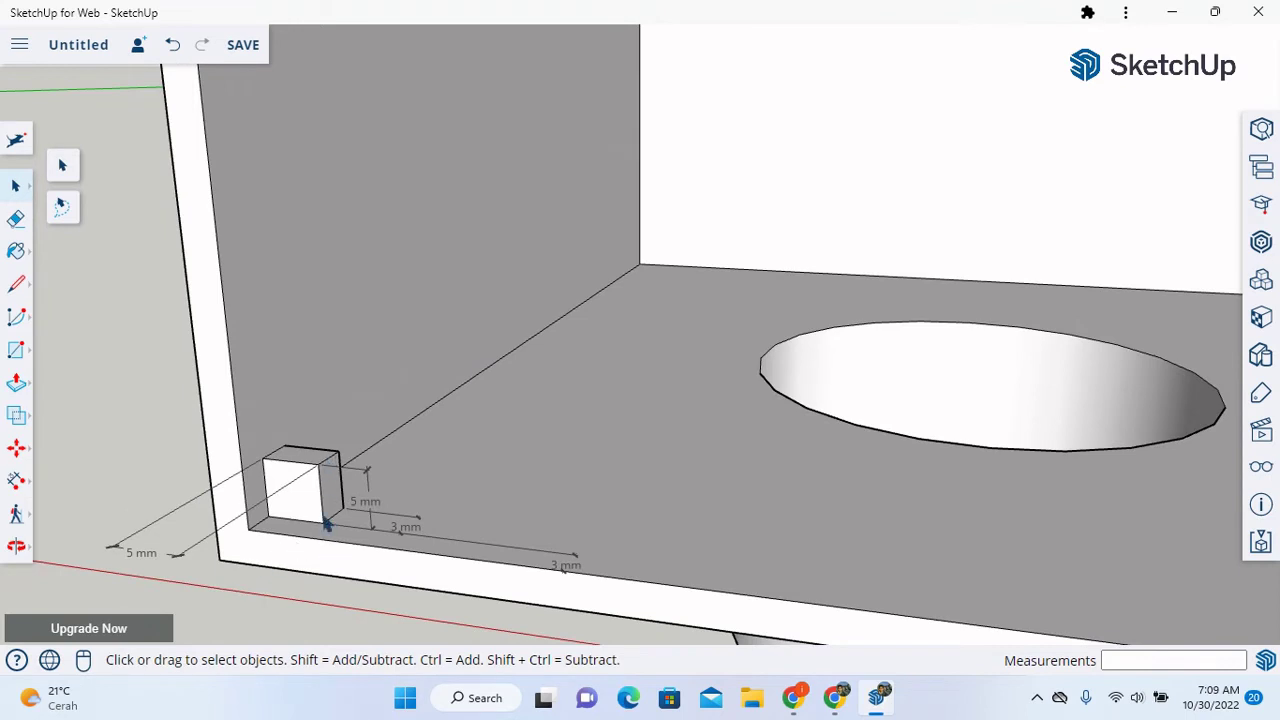
pyautogui.scroll(-3, 553, 426)
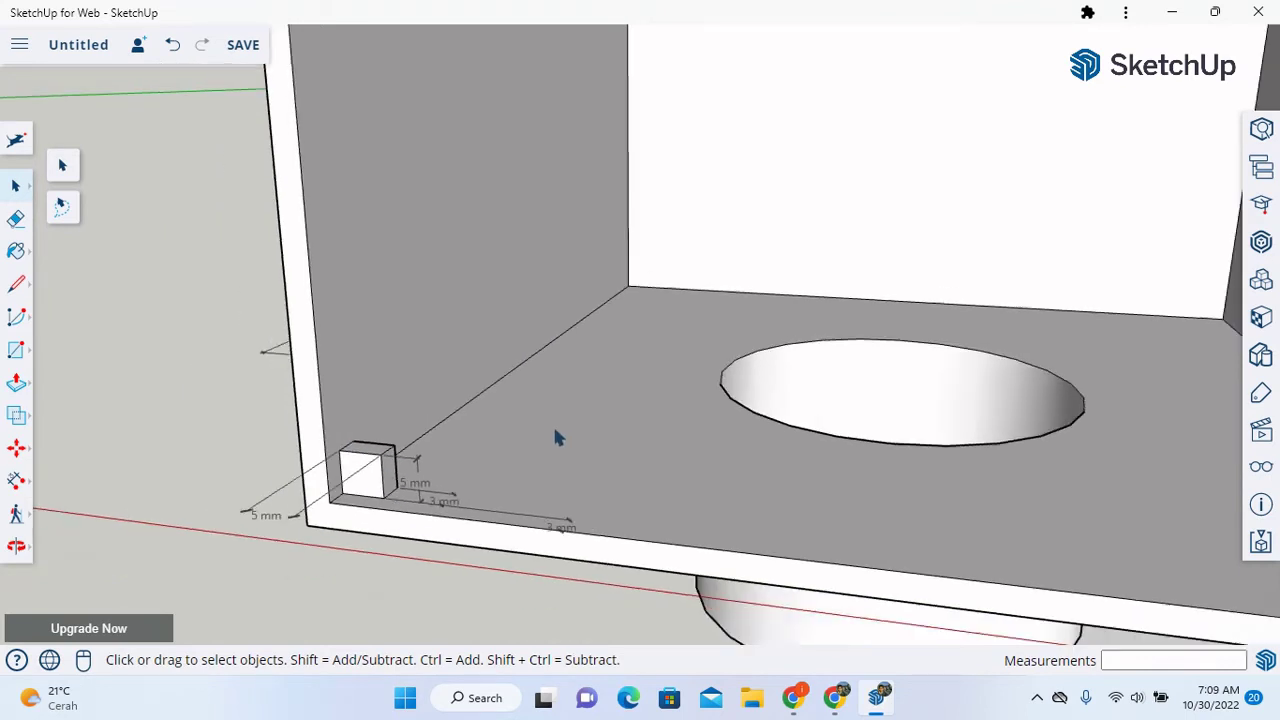
pyautogui.click(17, 384)
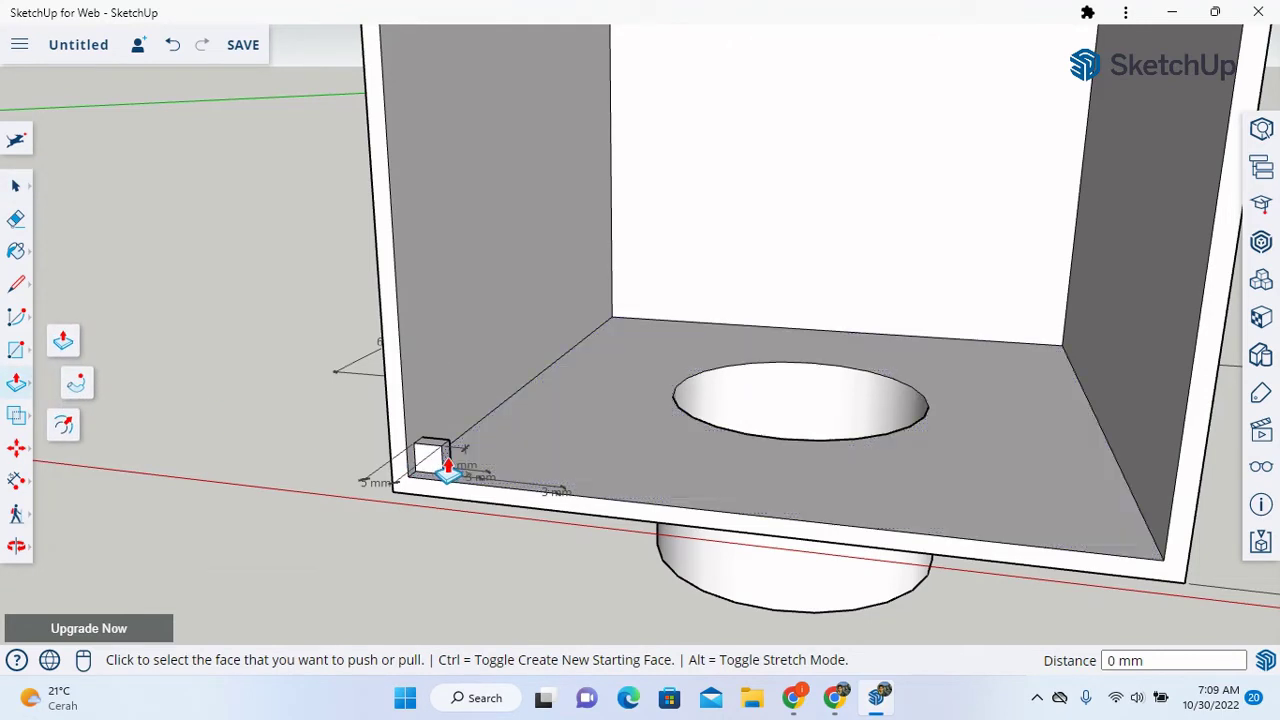
pyautogui.click(447, 467)
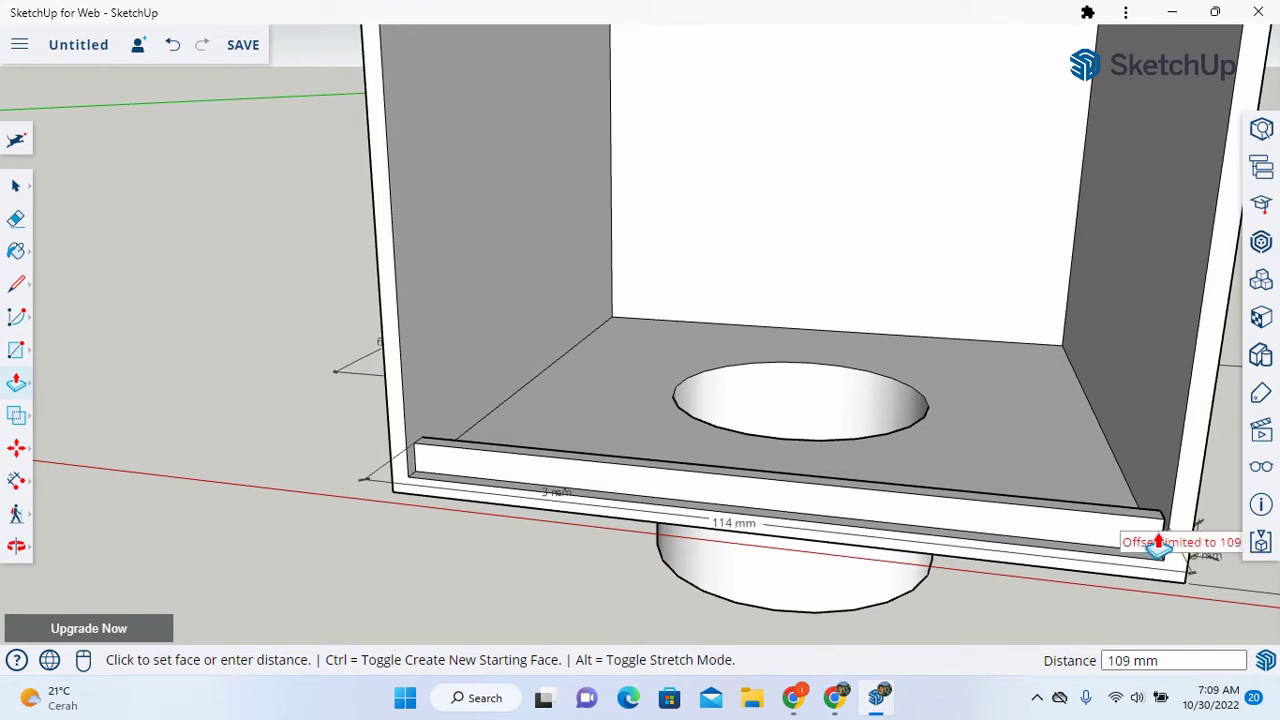
pyautogui.click(1158, 545)
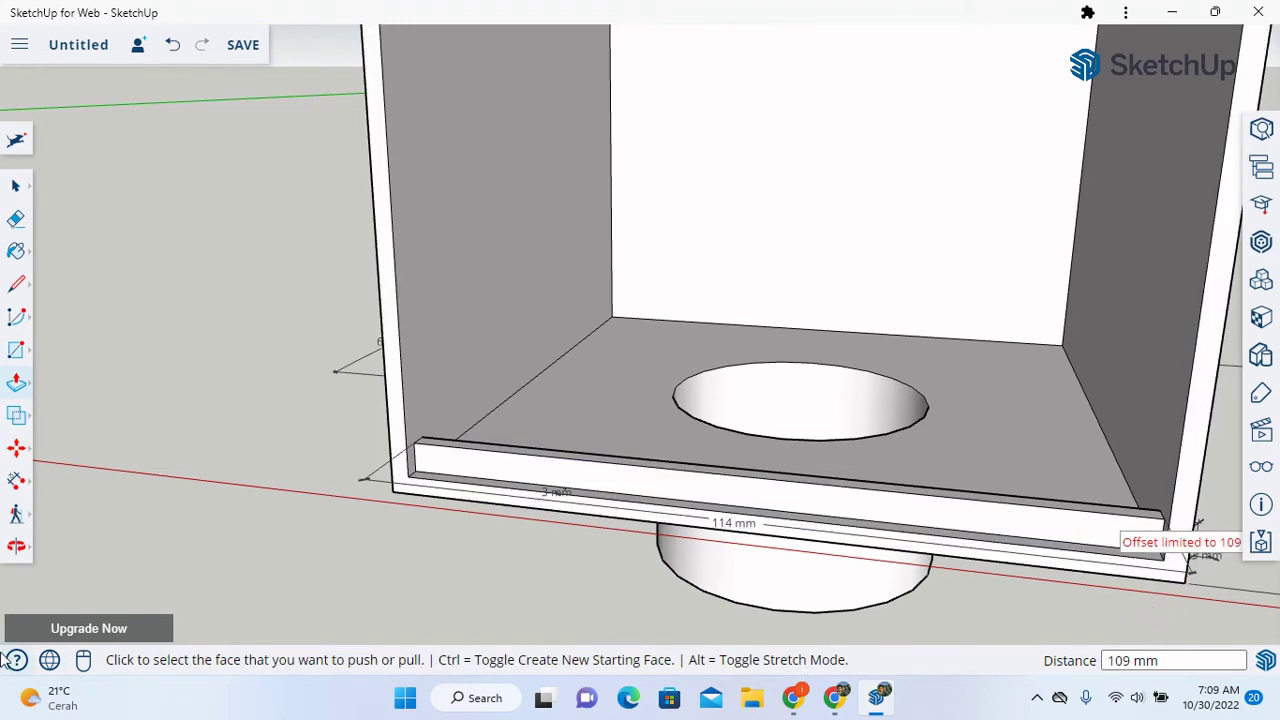
# - Draw a 3 mm line across the strip's top face near its starting end to separate a short end section
pyautogui.click(16, 546)
pyautogui.scroll(3, 1114, 443)
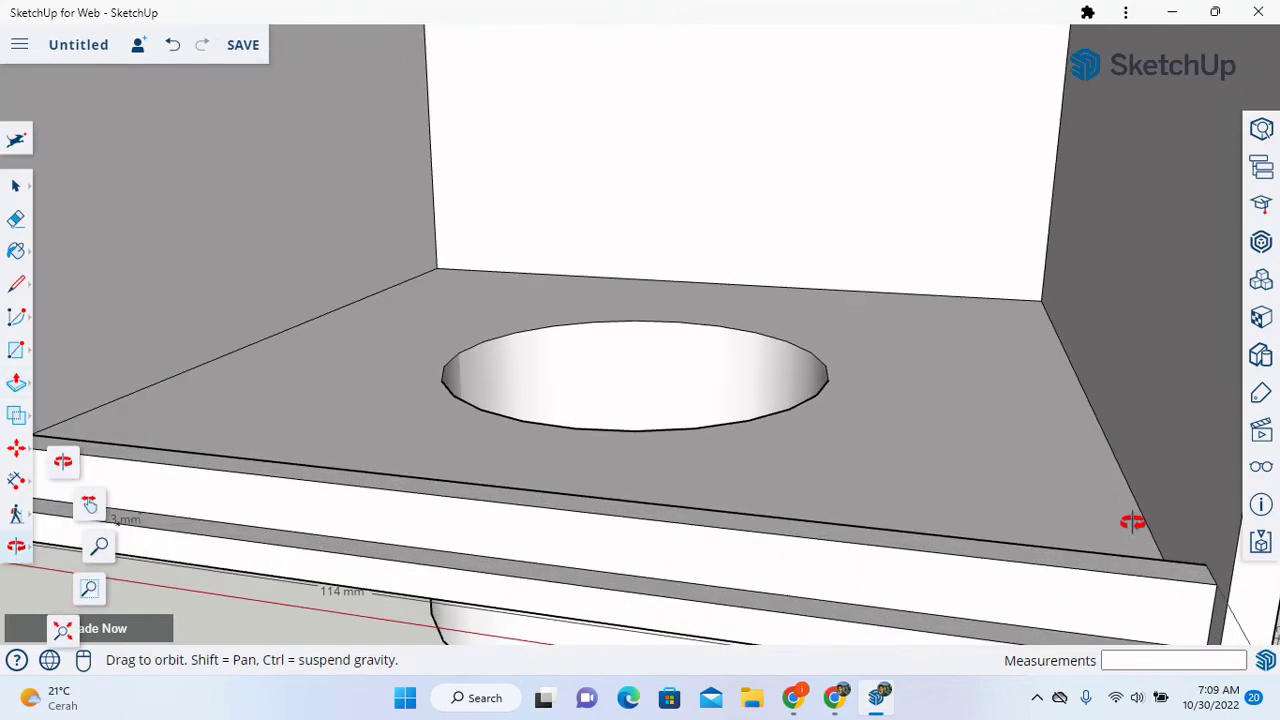
pyautogui.scroll(-5, 1094, 529)
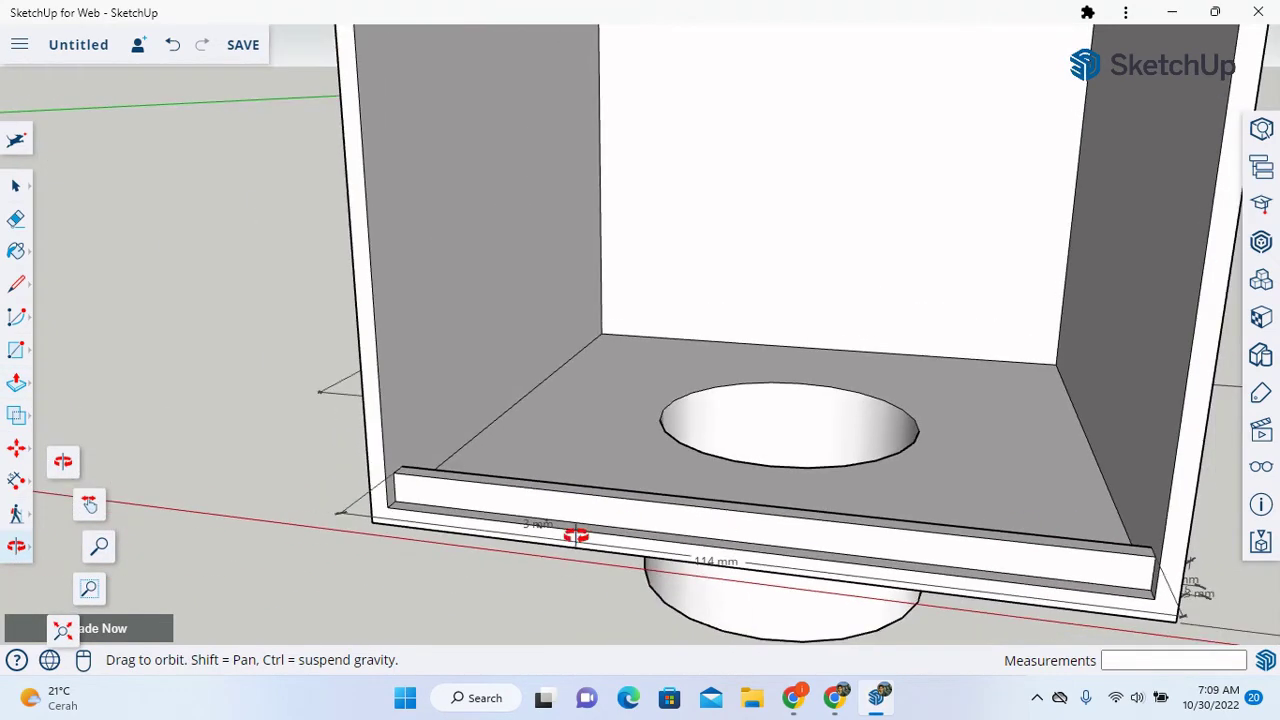
pyautogui.moveTo(390, 498); pyautogui.dragTo(403, 502)
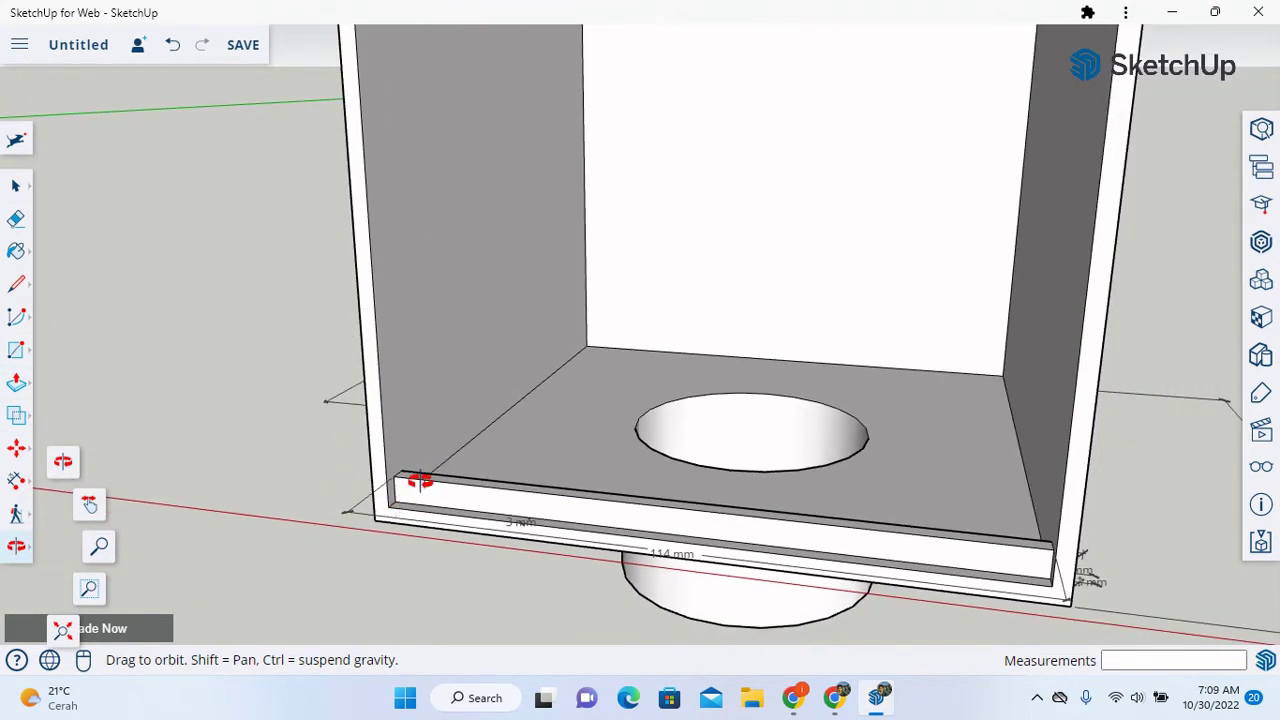
pyautogui.scroll(3, 419, 482)
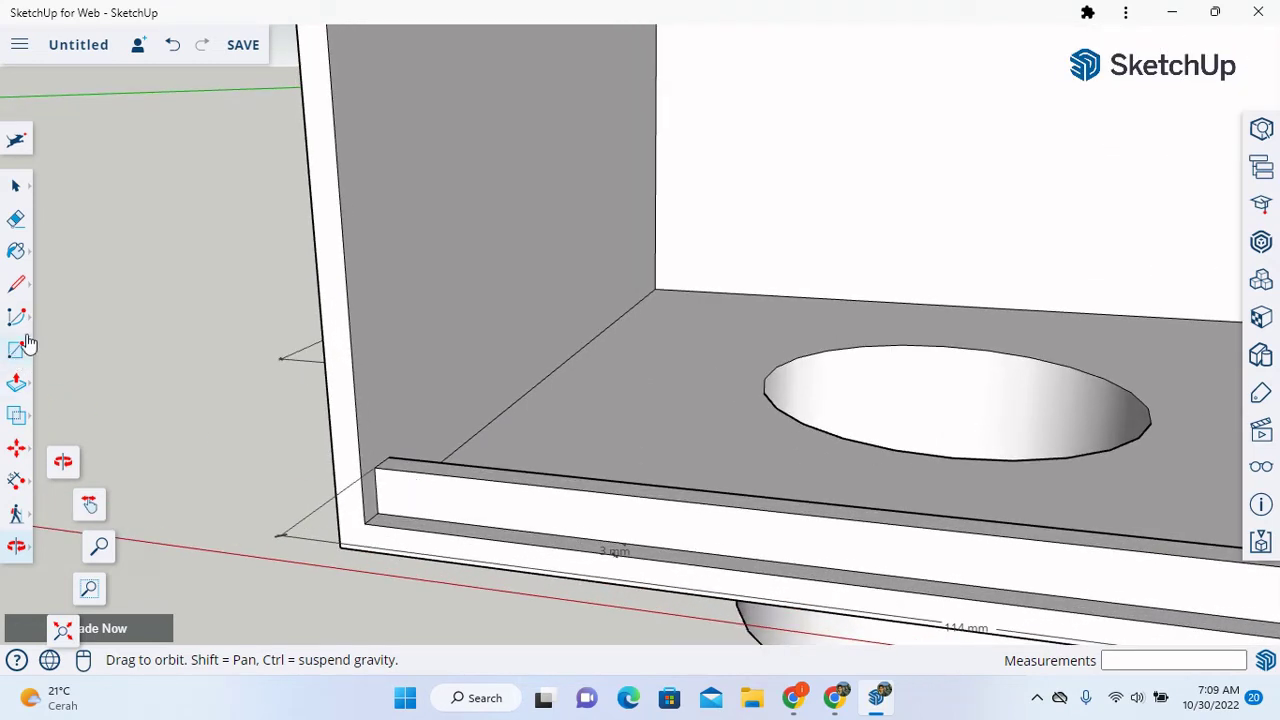
pyautogui.click(18, 286)
pyautogui.click(470, 473)
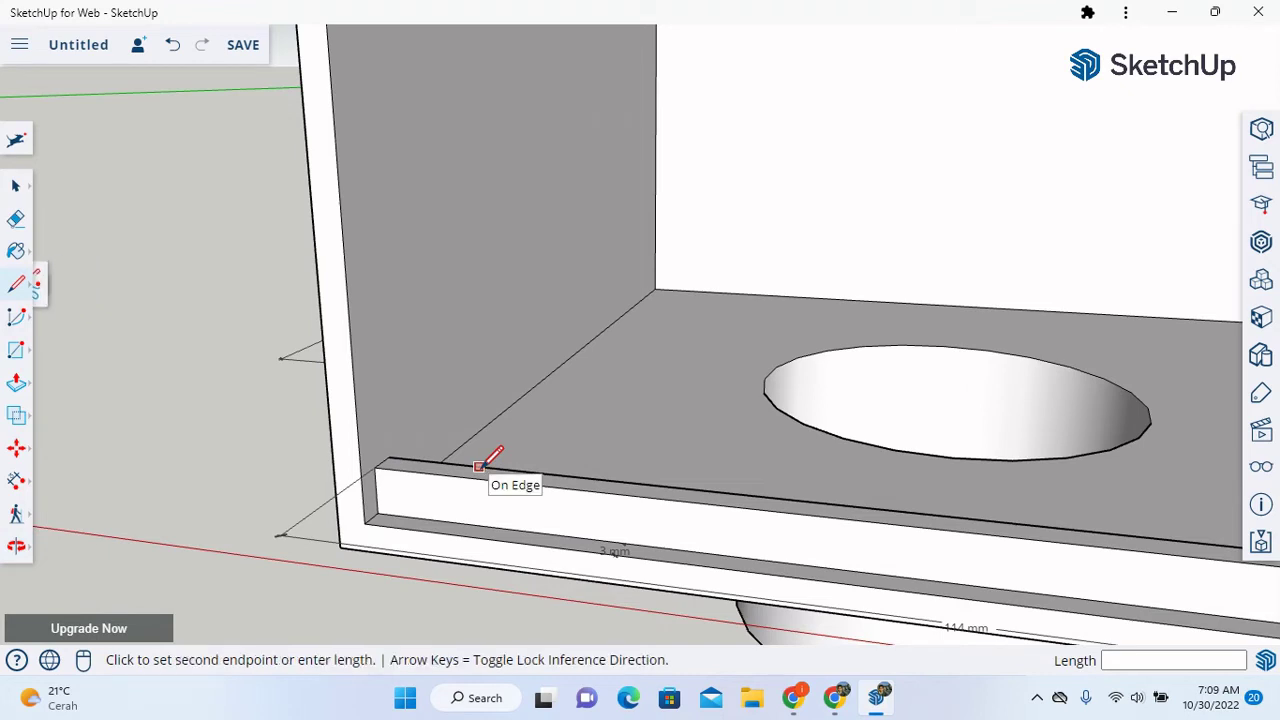
pyautogui.click(482, 470)
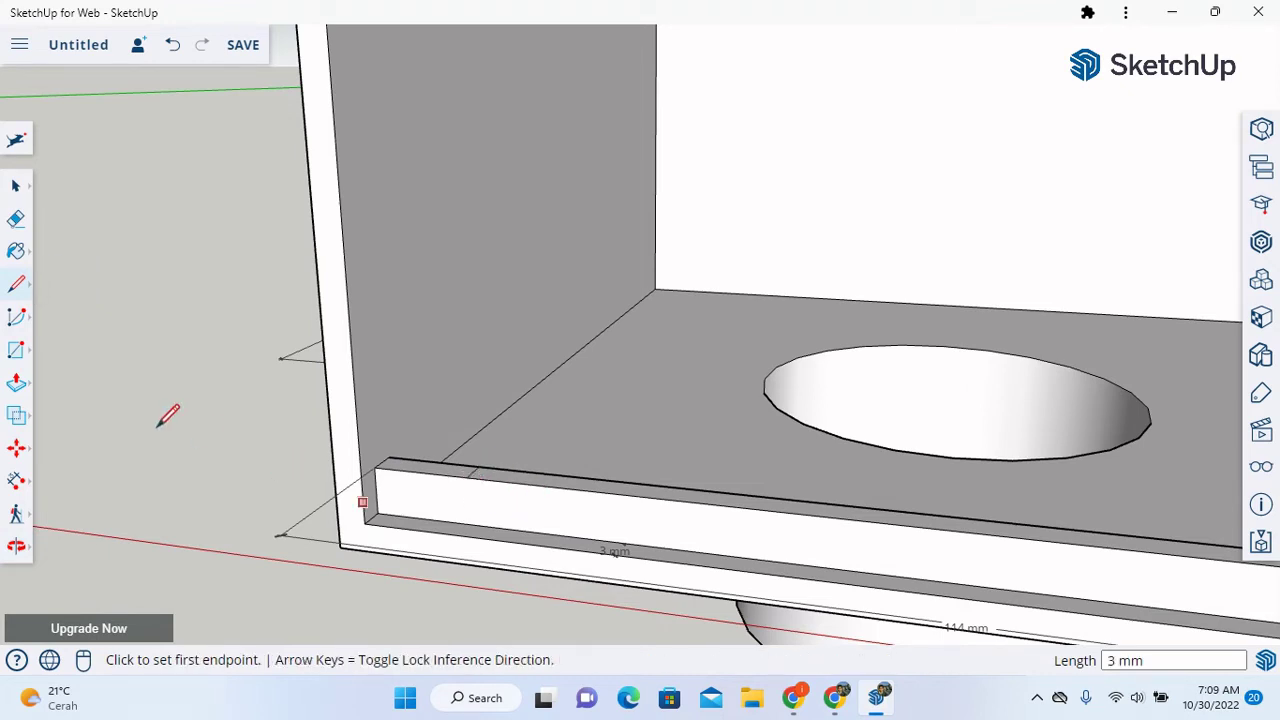
# - Pull the short end section of the strip's top face up 14 mm along the side wall
pyautogui.click(20, 380)
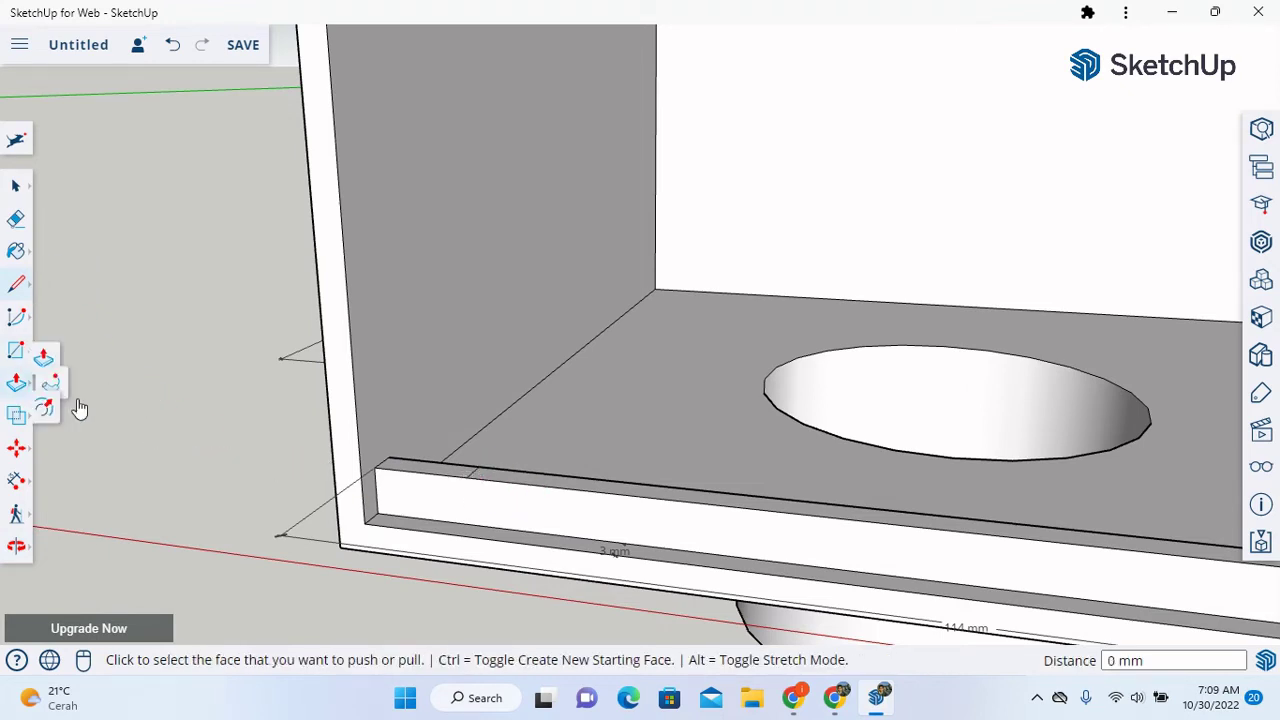
pyautogui.click(444, 476)
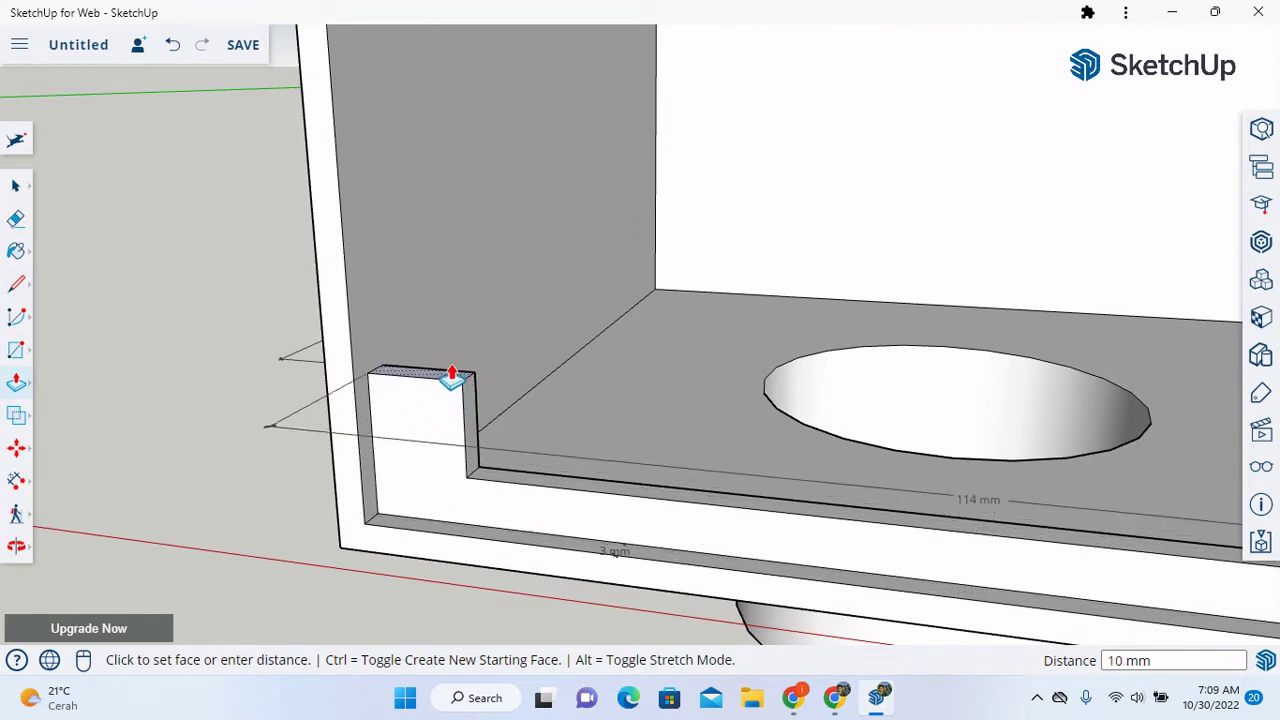
pyautogui.click(449, 349)
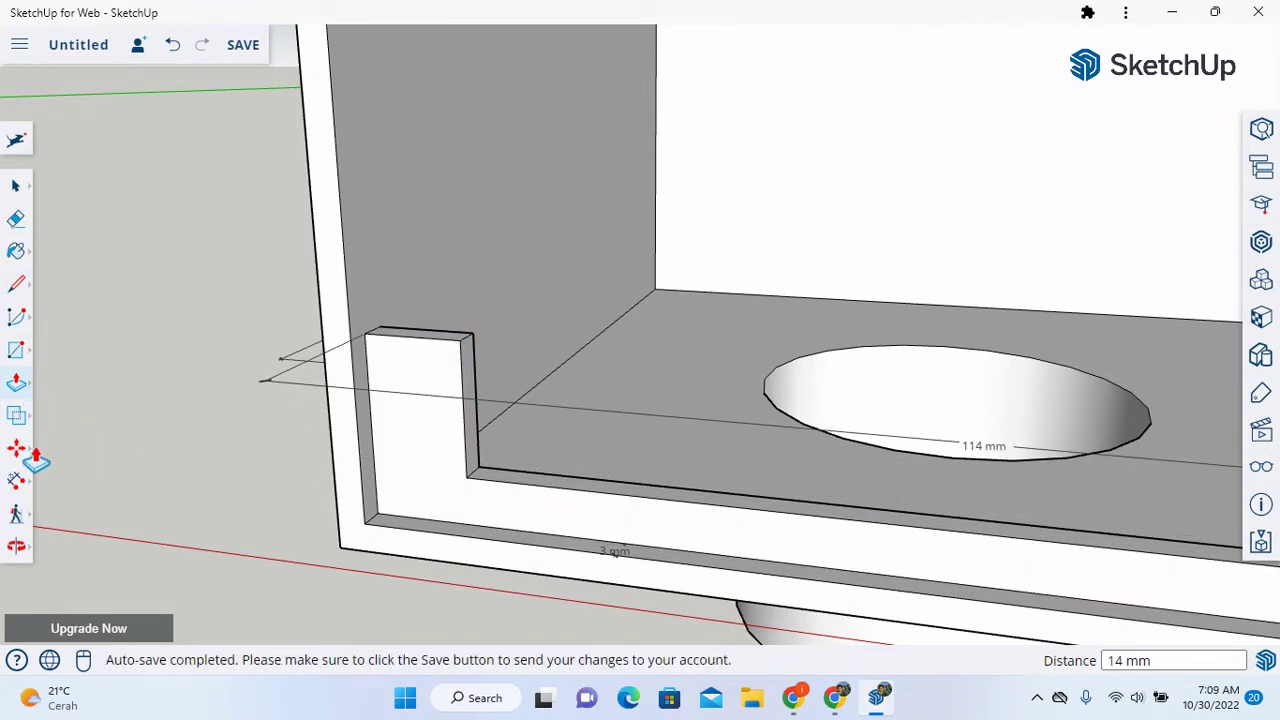
# - Erase the 114 mm dimension running along the strip
pyautogui.click(20, 220)
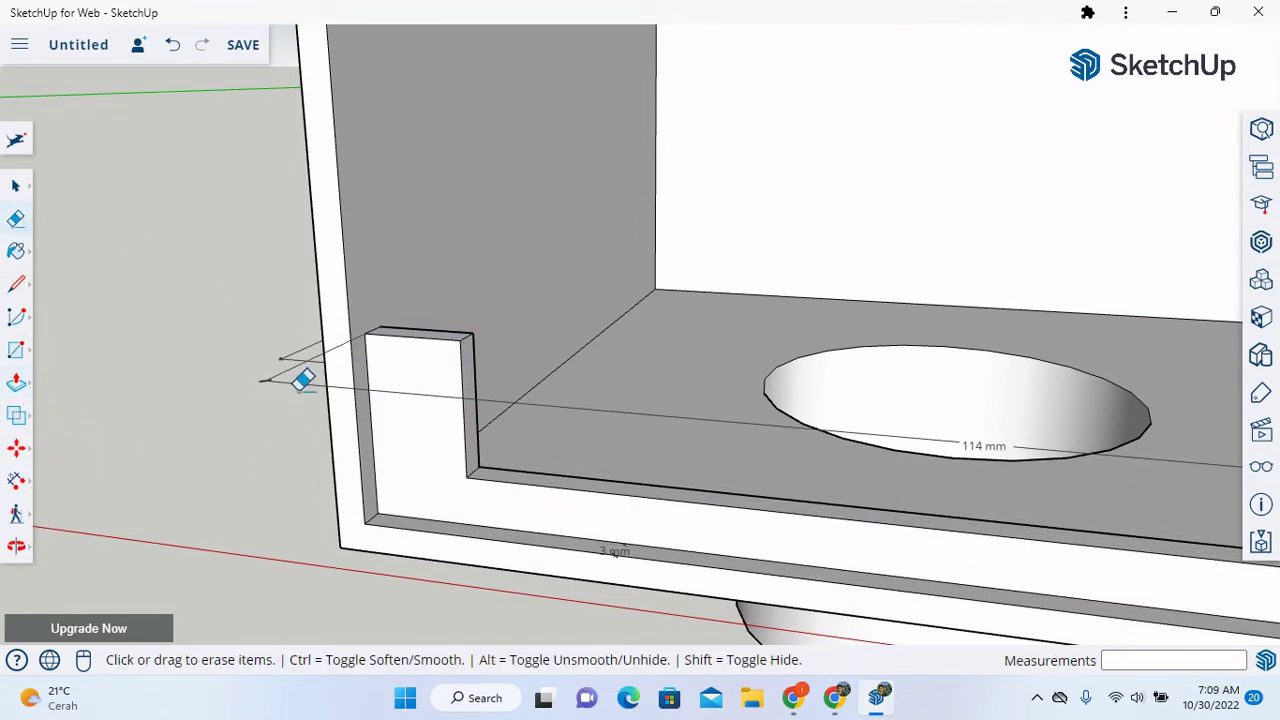
pyautogui.click(303, 372)
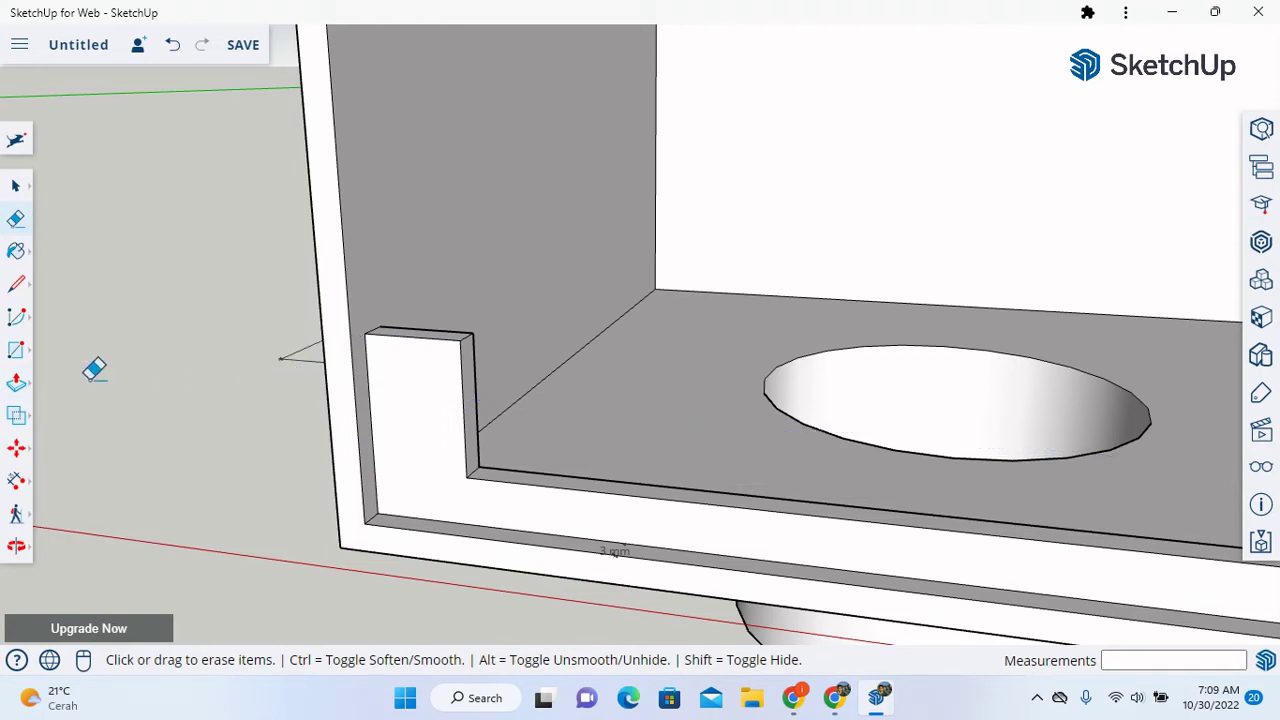
# - Dimension the width of the short upright section along its front upper edge
pyautogui.click(20, 480)
pyautogui.click(461, 341)
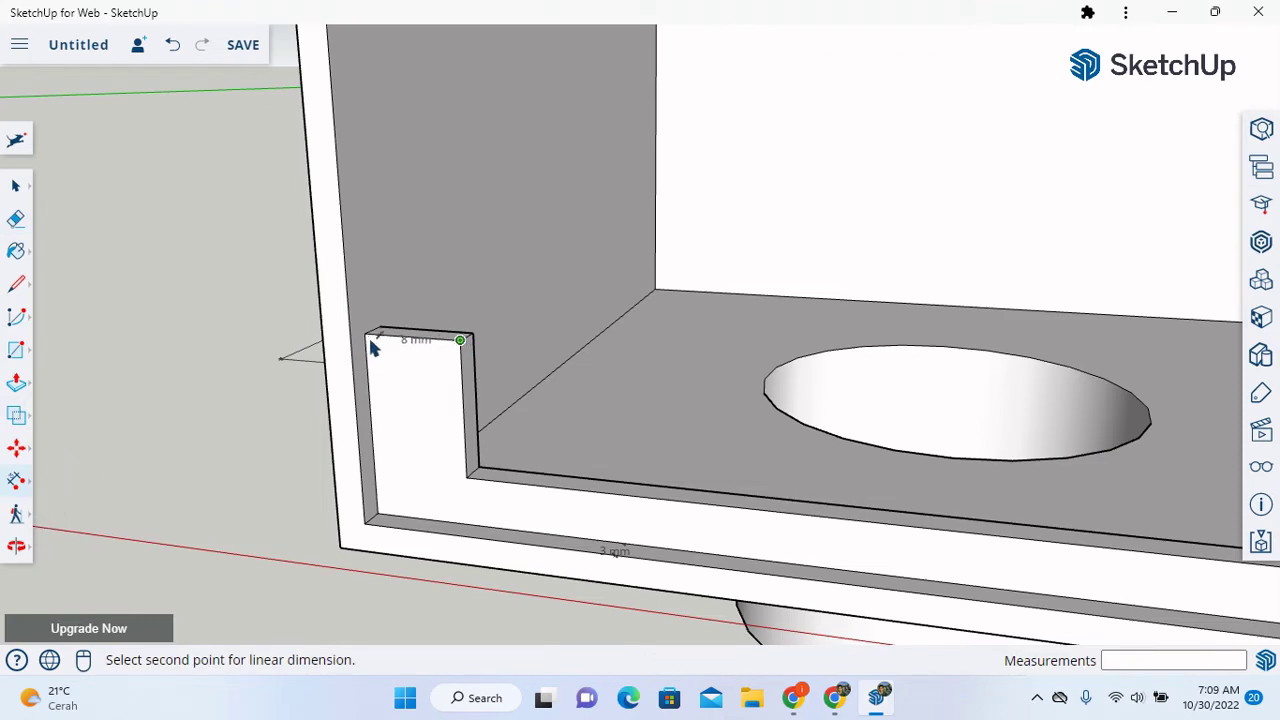
pyautogui.click(366, 340)
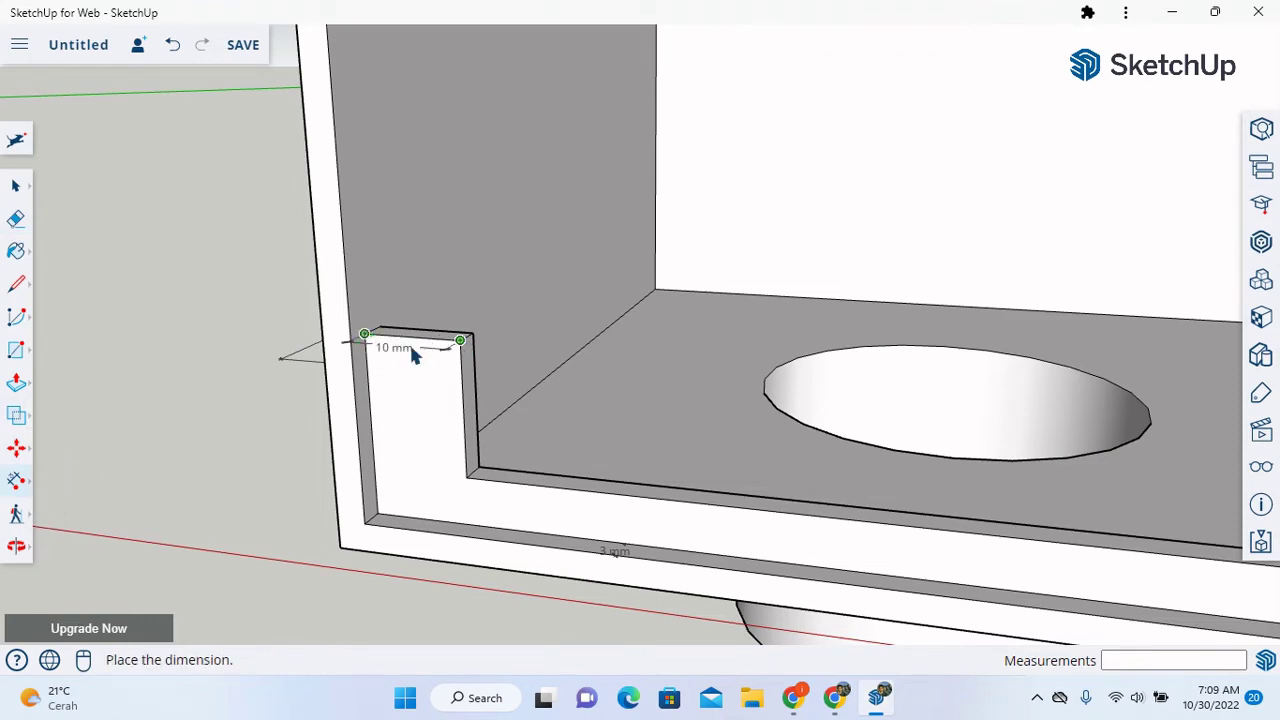
pyautogui.click(364, 388)
# - Push the short upright section's inner side face in 5 mm toward the box's side wall
pyautogui.click(16, 383)
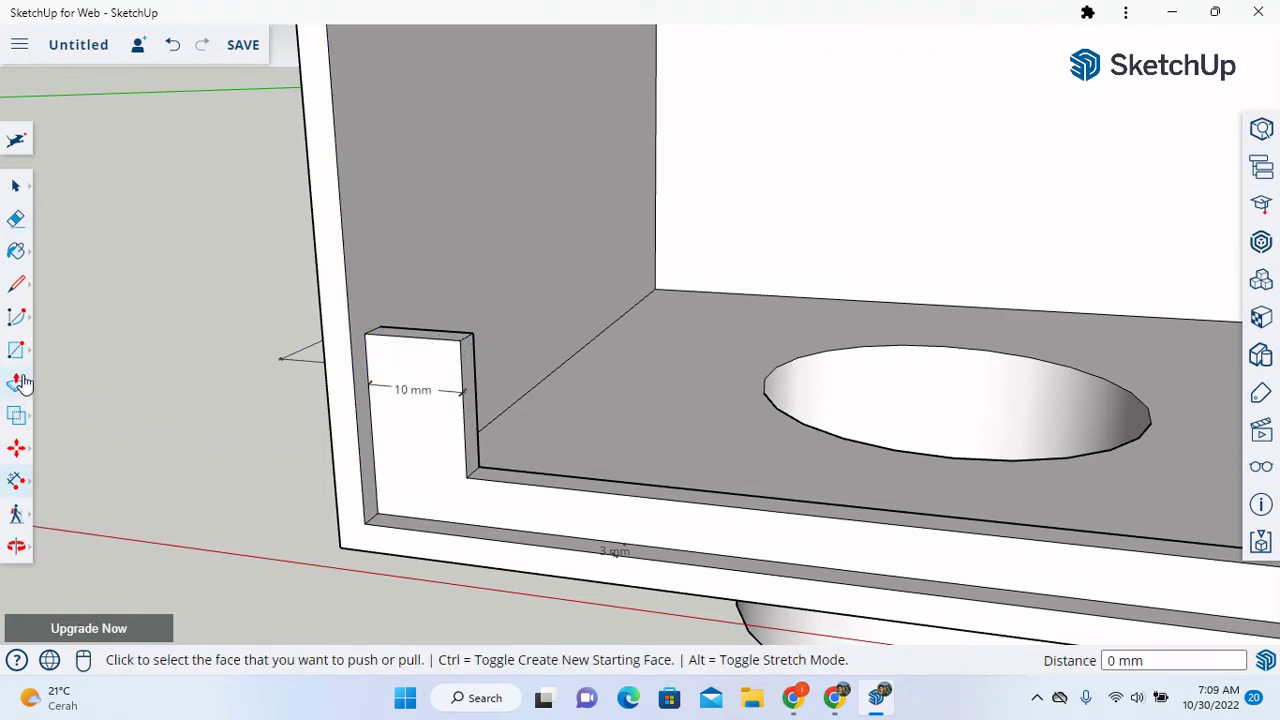
pyautogui.click(472, 432)
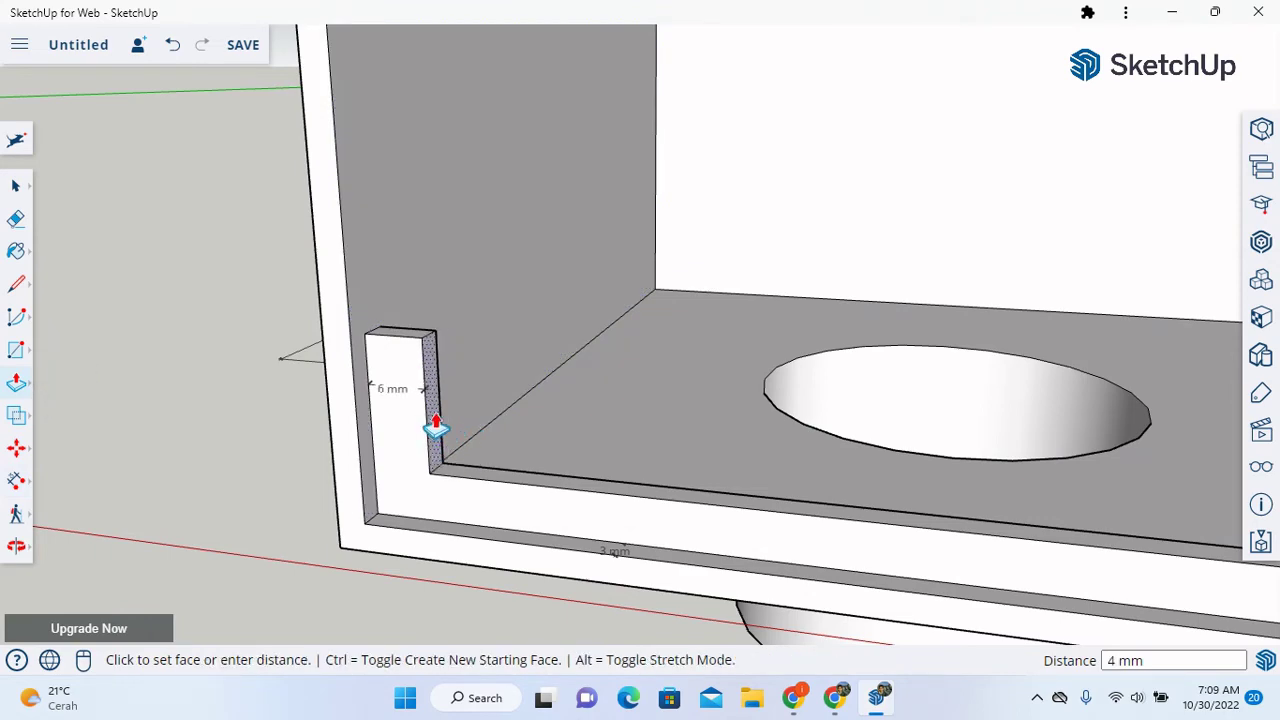
pyautogui.click(428, 424)
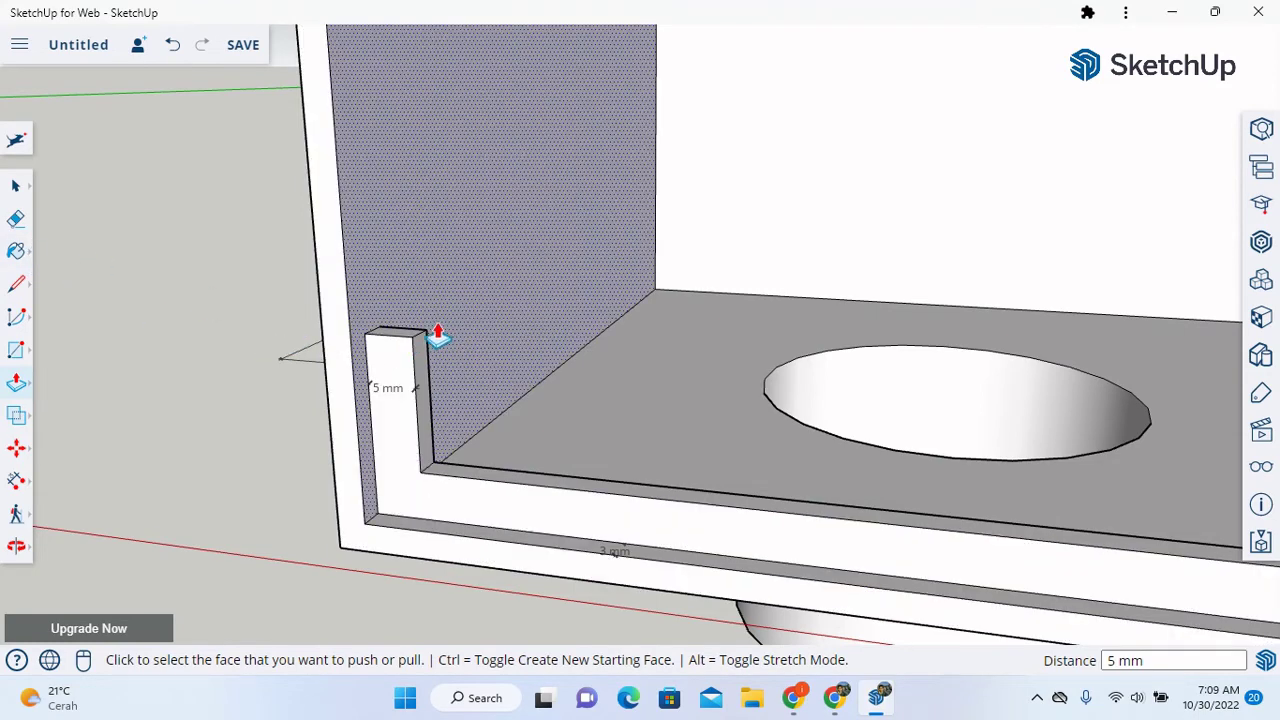
# - Pull the upright section's top face up 95 mm along the side wall until it reaches the box's upper wall
pyautogui.scroll(-6, 432, 337)
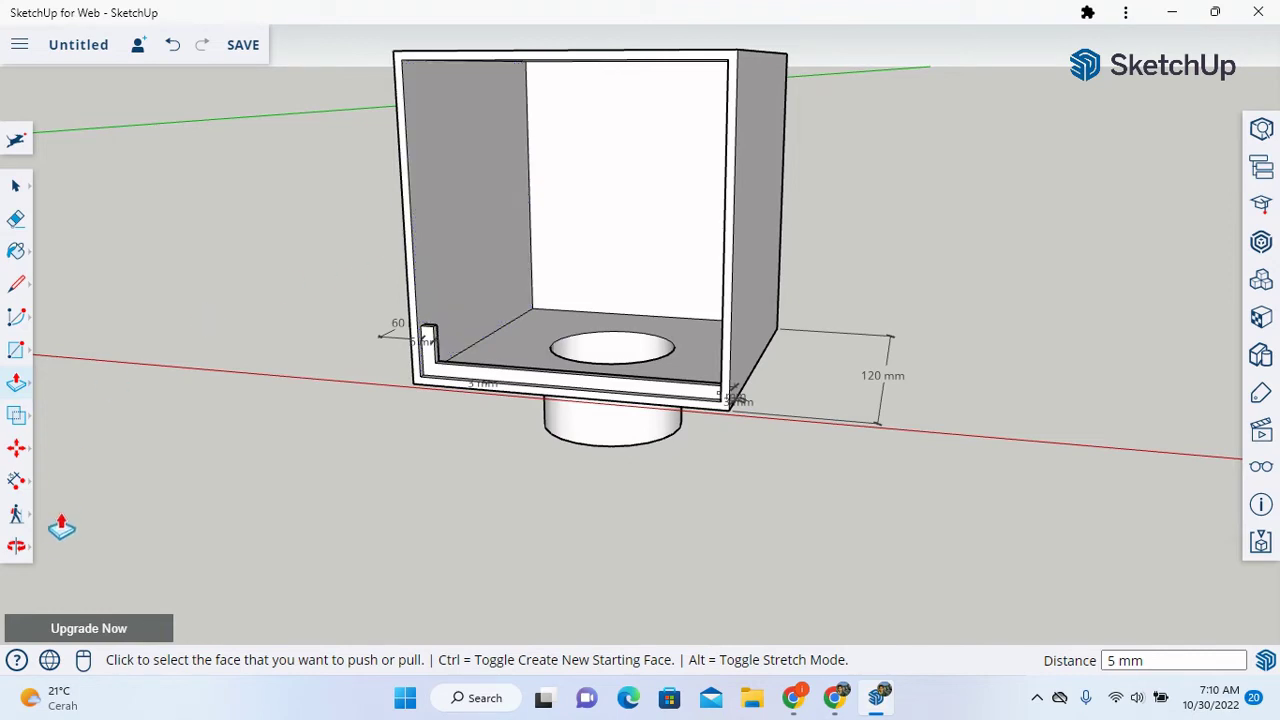
pyautogui.click(16, 546)
pyautogui.click(90, 508)
pyautogui.moveTo(268, 281); pyautogui.dragTo(276, 465)
pyautogui.scroll(3, 430, 386)
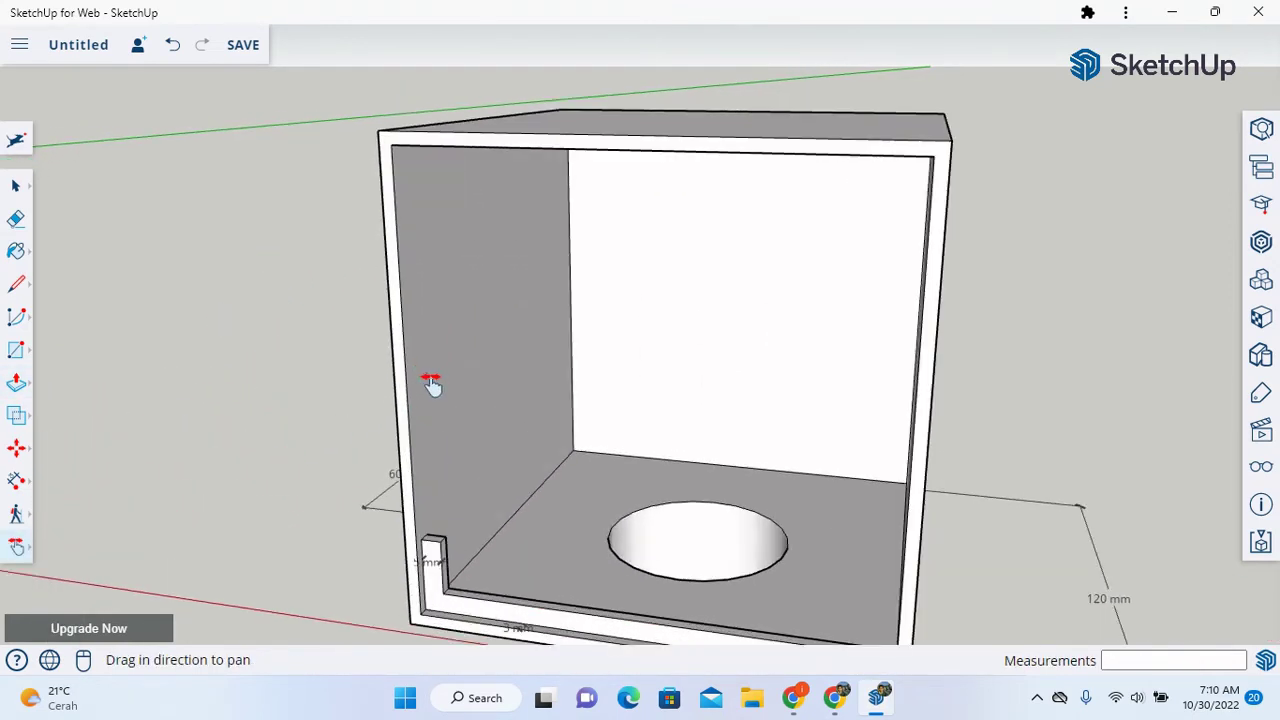
pyautogui.scroll(2, 474, 390)
pyautogui.scroll(1, 470, 420)
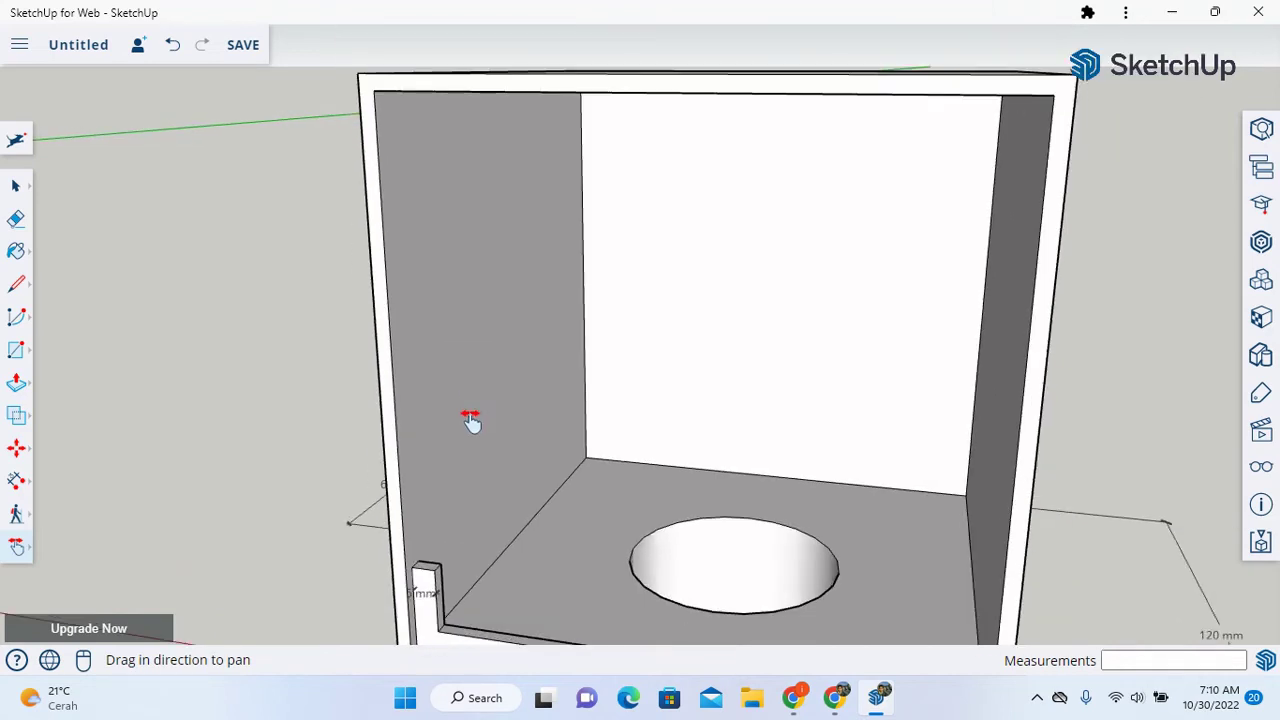
pyautogui.click(15, 390)
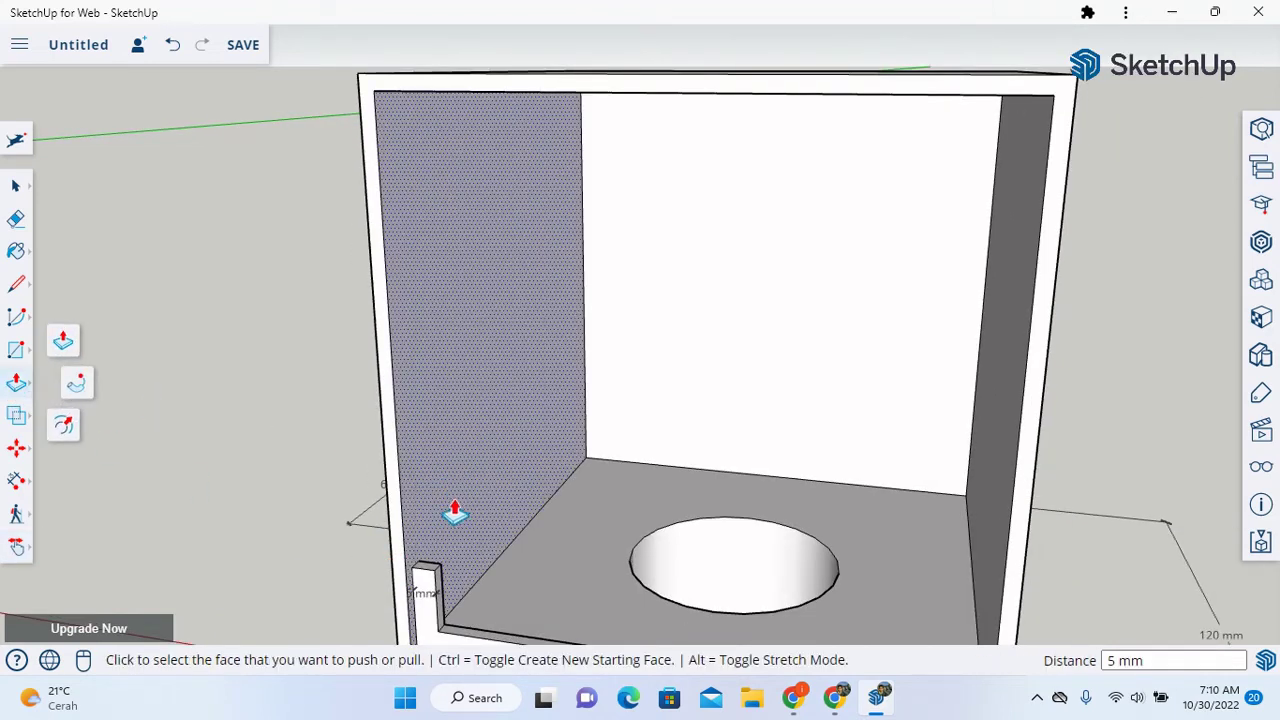
pyautogui.click(428, 578)
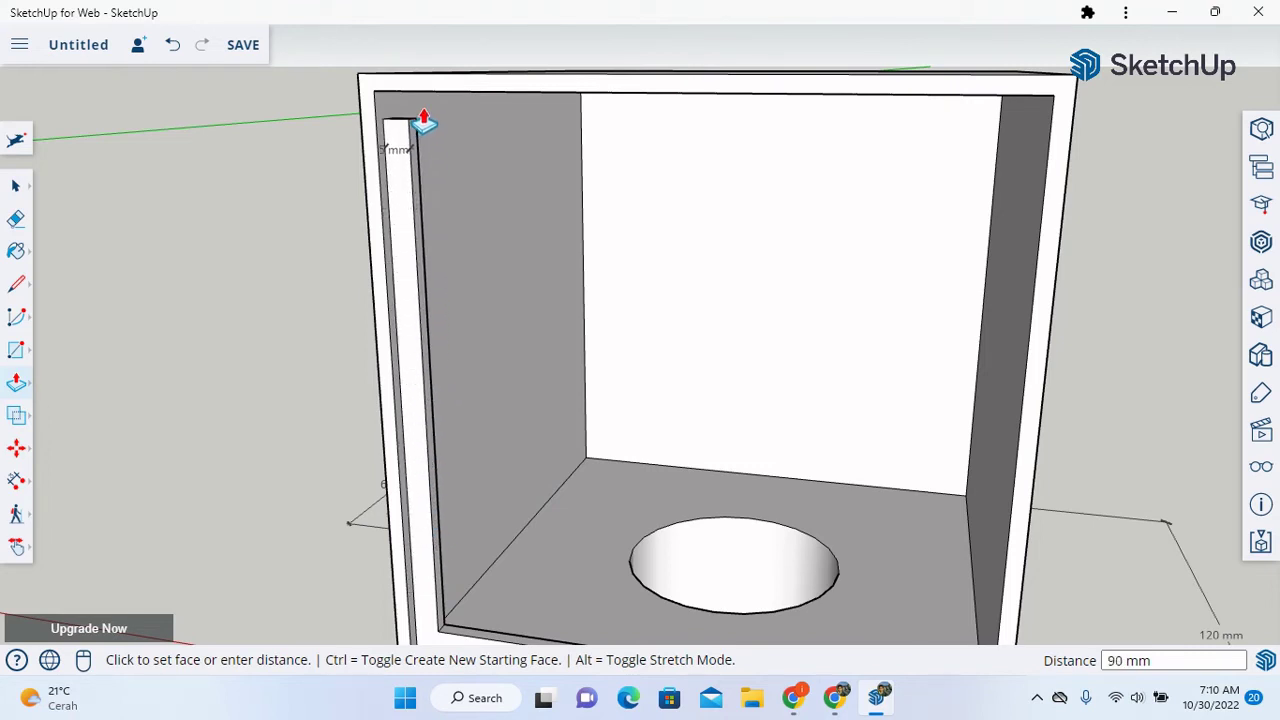
pyautogui.click(423, 104)
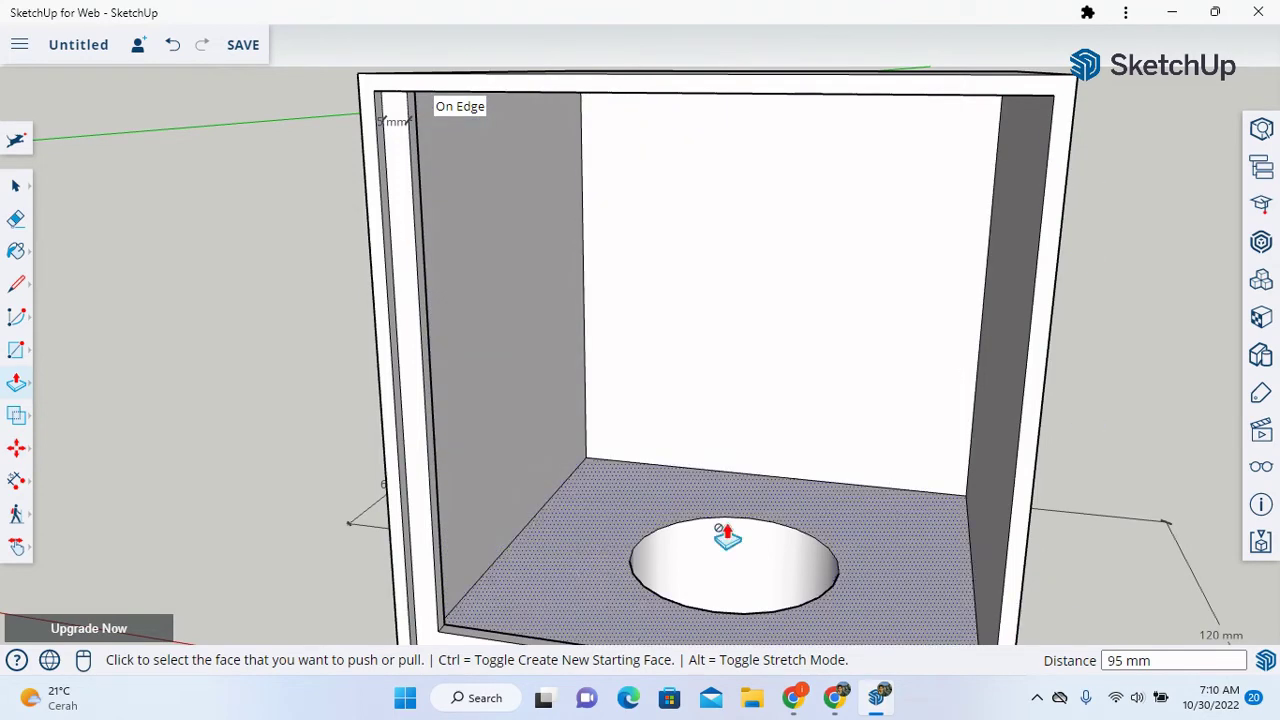
# - Draw a 3 mm line across the upright strip's inner side face near its upper end to separate a short section
pyautogui.click(16, 546)
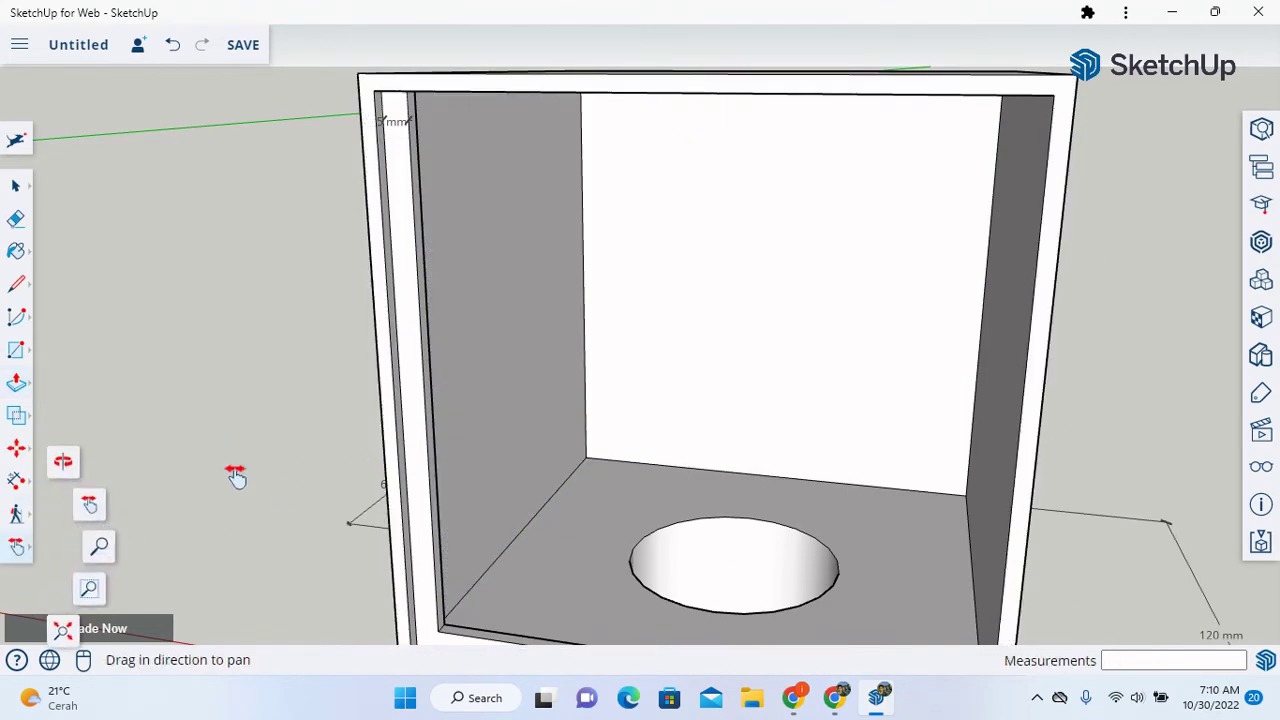
pyautogui.moveTo(530, 360); pyautogui.dragTo(513, 388)
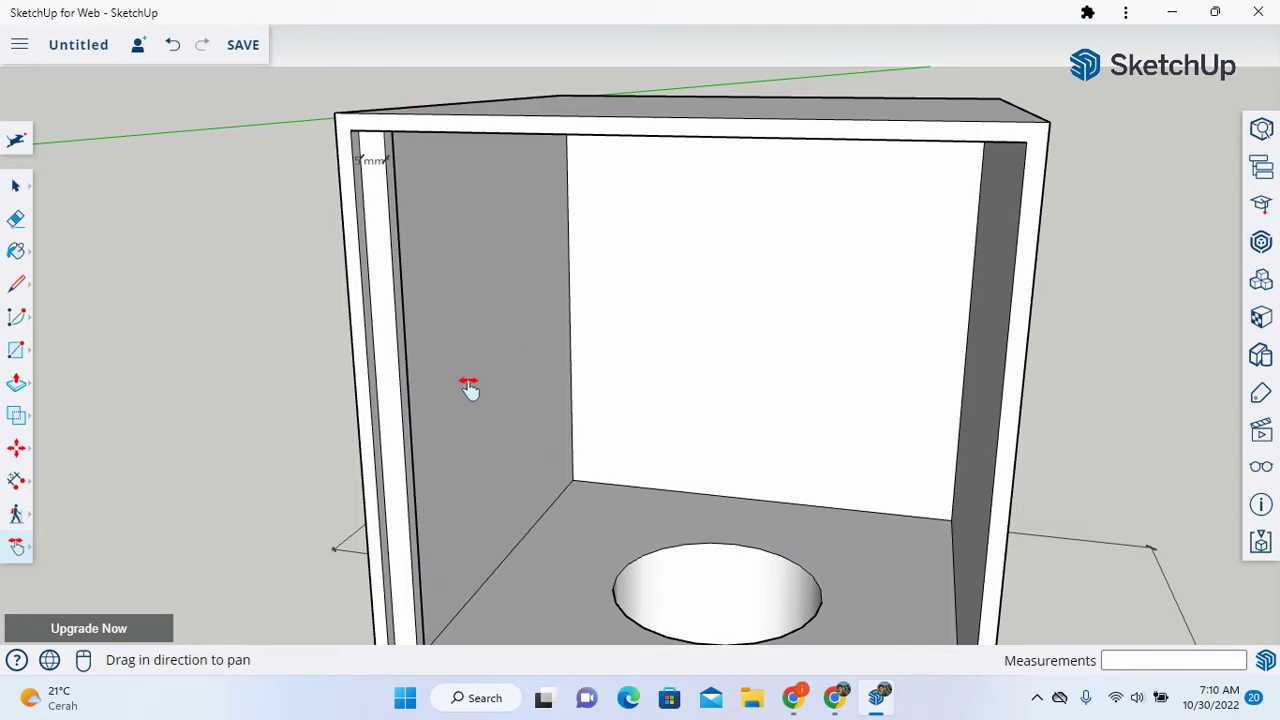
pyautogui.click(17, 548)
pyautogui.moveTo(529, 354); pyautogui.dragTo(485, 381)
pyautogui.scroll(3, 363, 277)
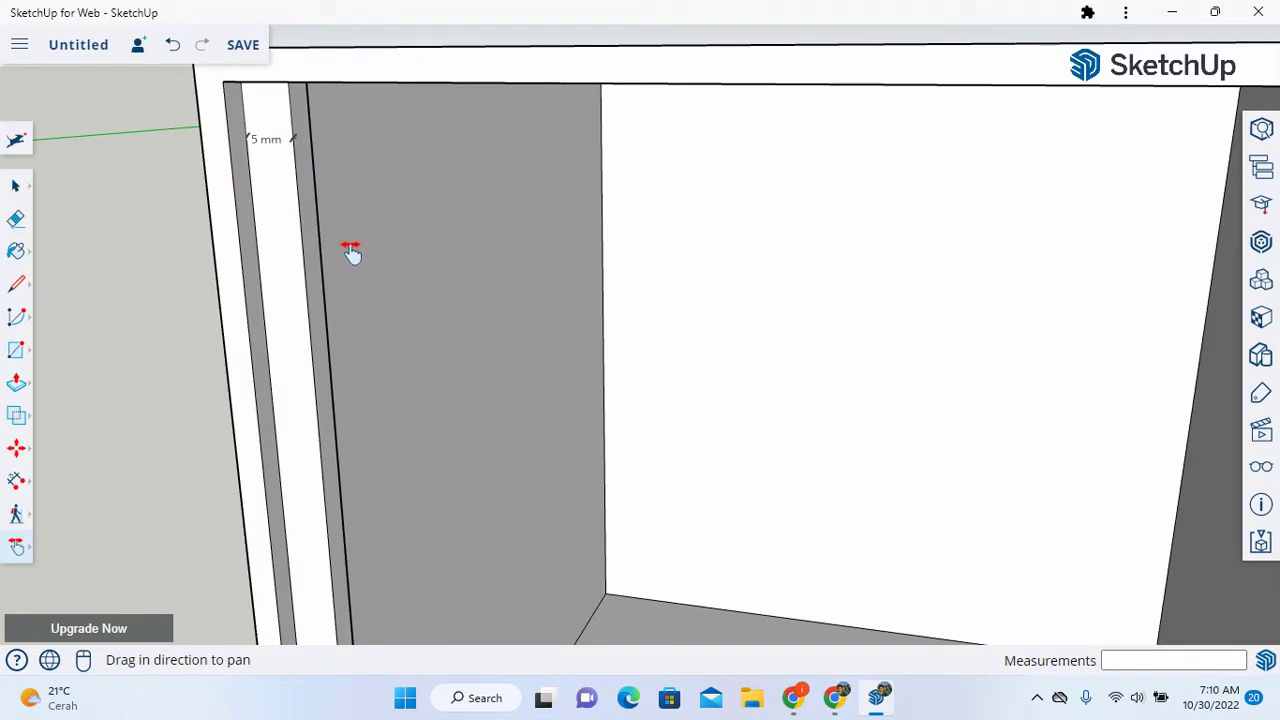
pyautogui.click(16, 284)
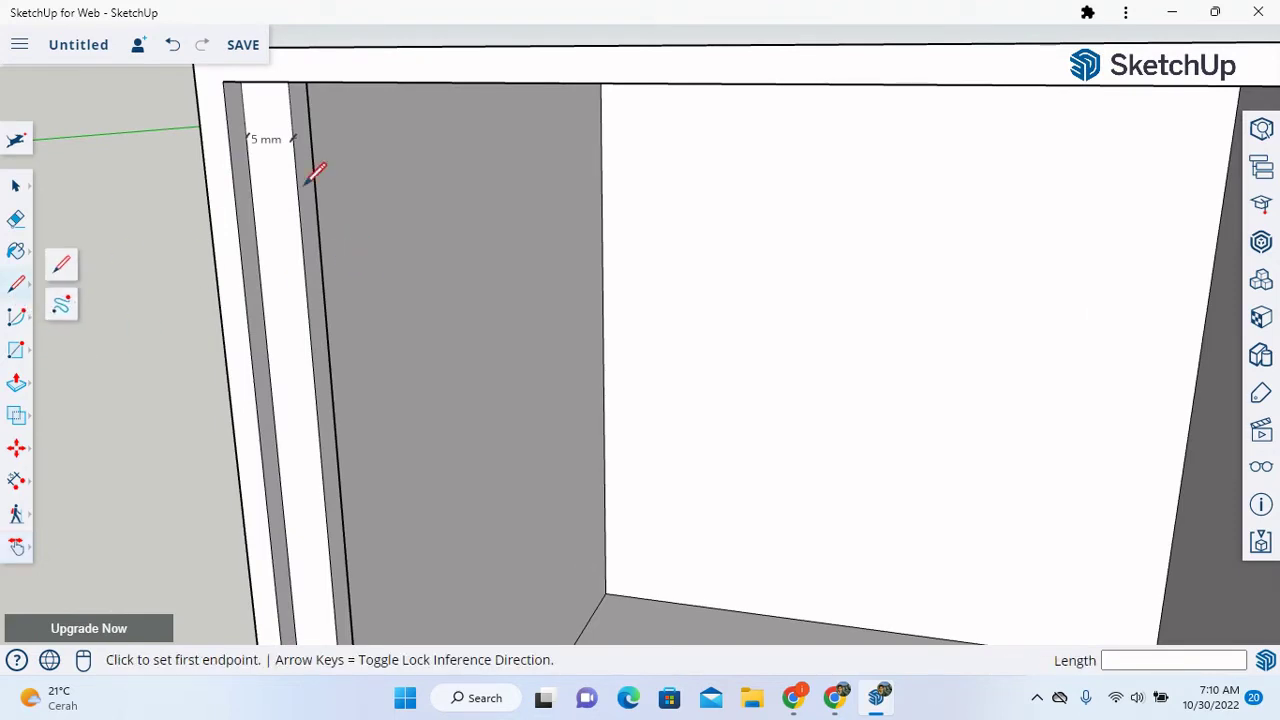
pyautogui.click(294, 154)
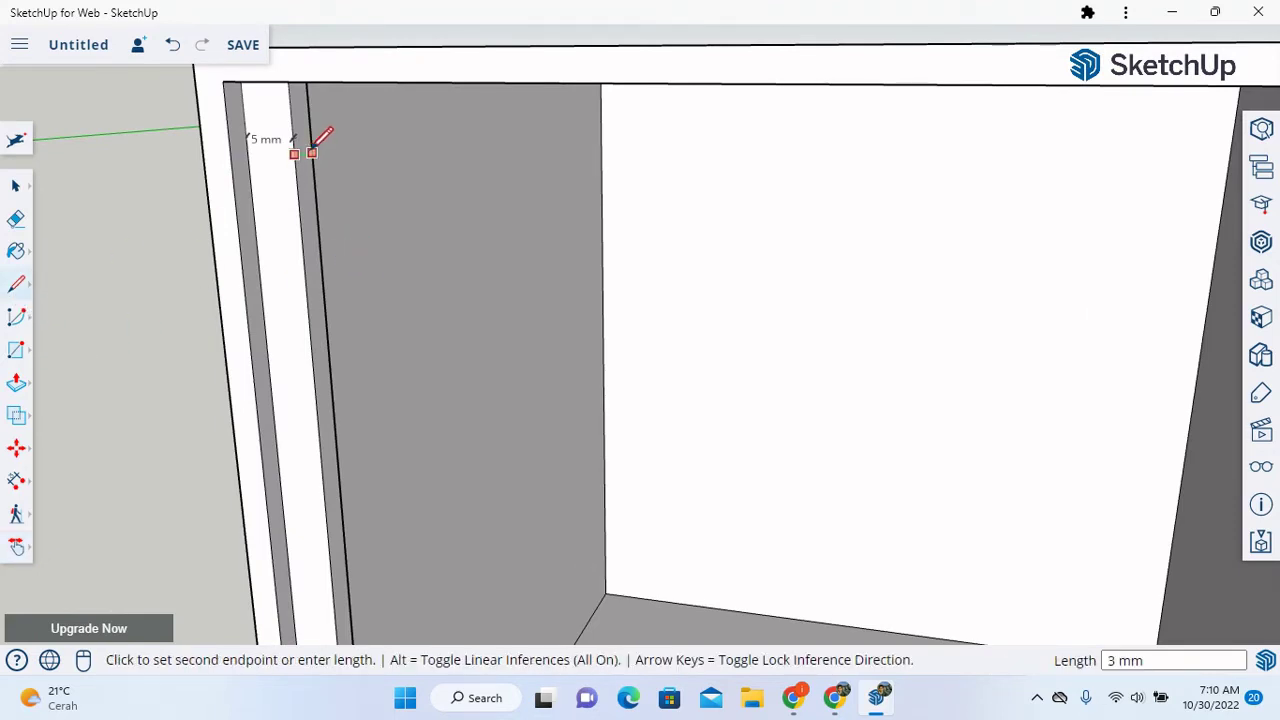
pyautogui.click(312, 153)
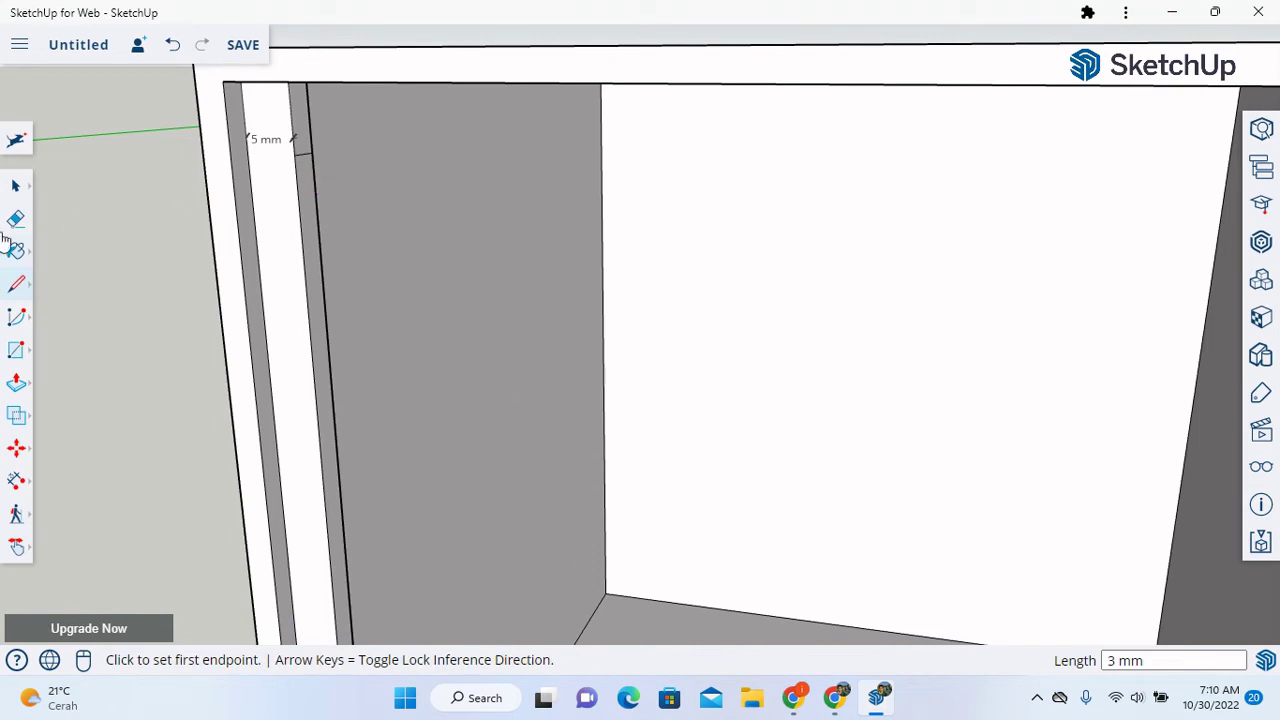
# - Pull the short section at the upright strip's upper end out 3 mm along the box's upper wall
pyautogui.click(16, 383)
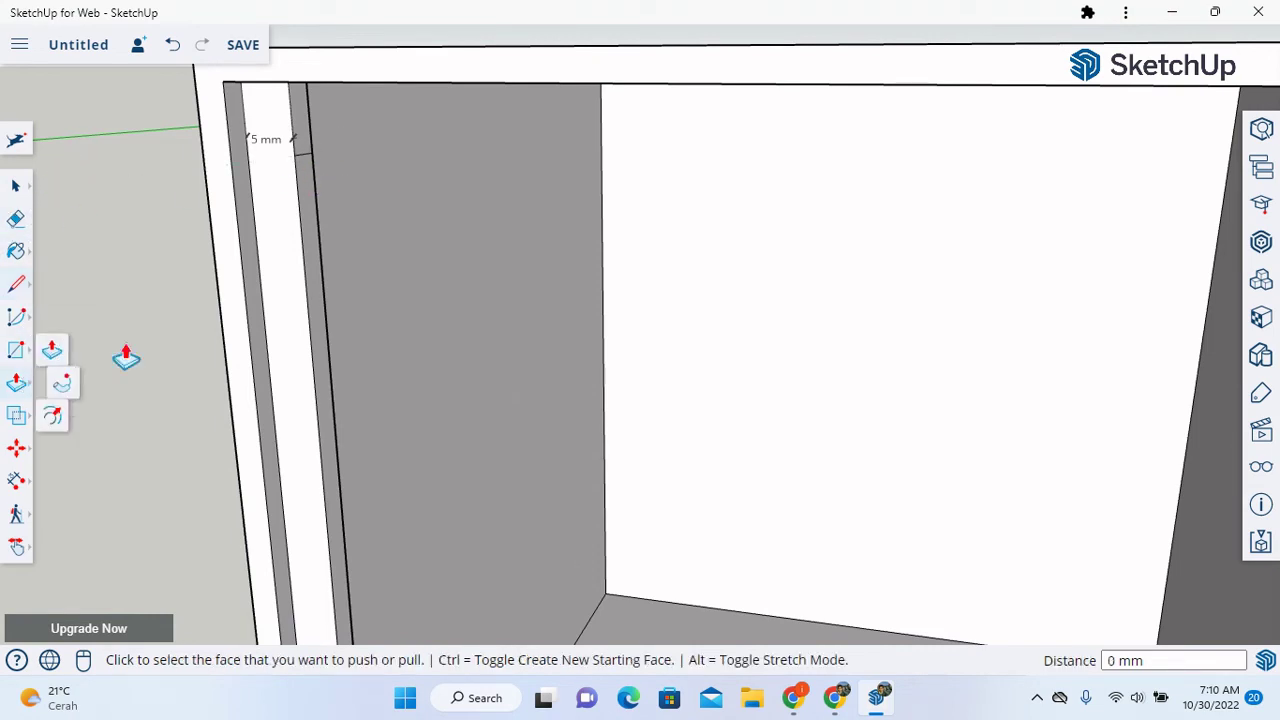
pyautogui.click(303, 125)
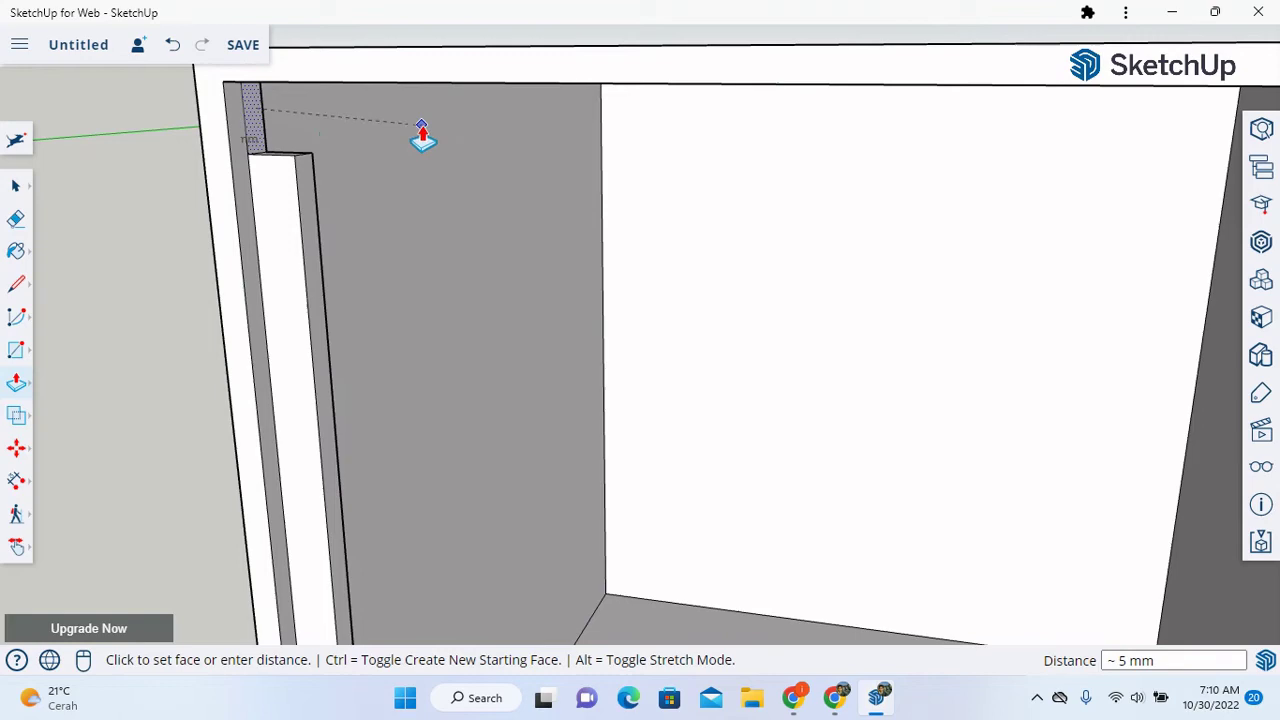
pyautogui.click(329, 121)
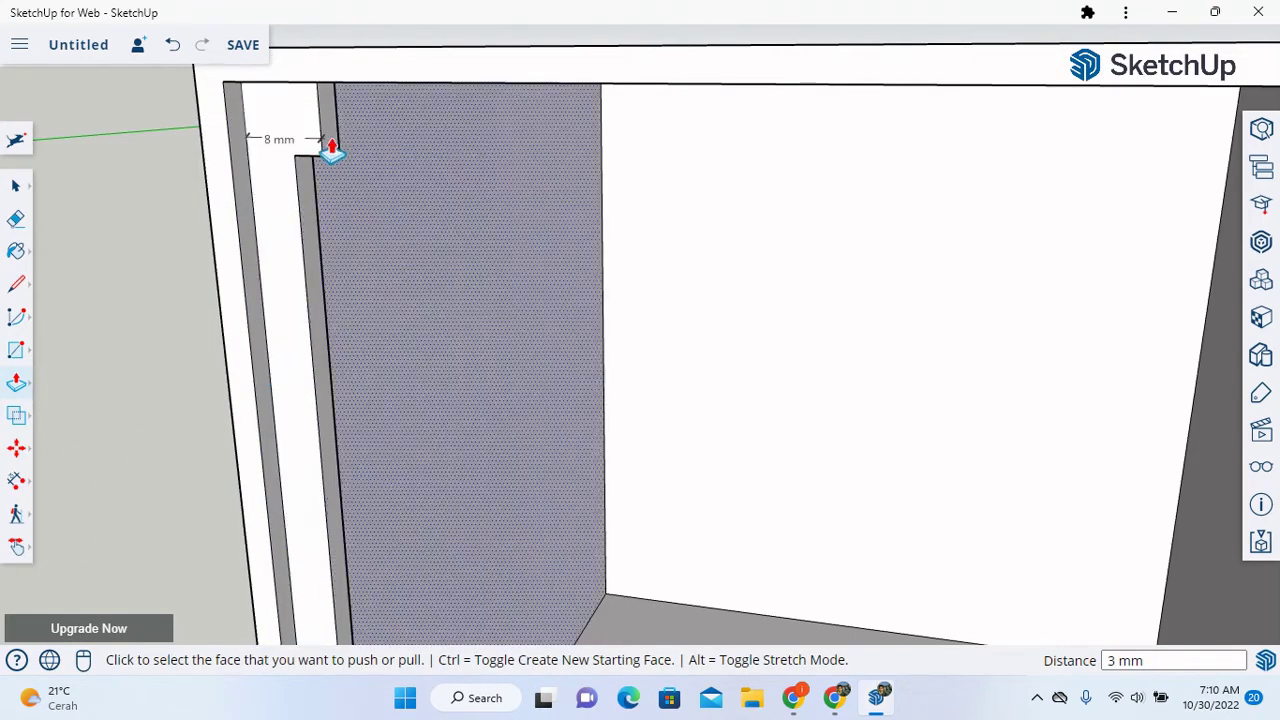
# - Pull the short upper section's end face a further 10 mm along the box's upper wall
pyautogui.click(16, 546)
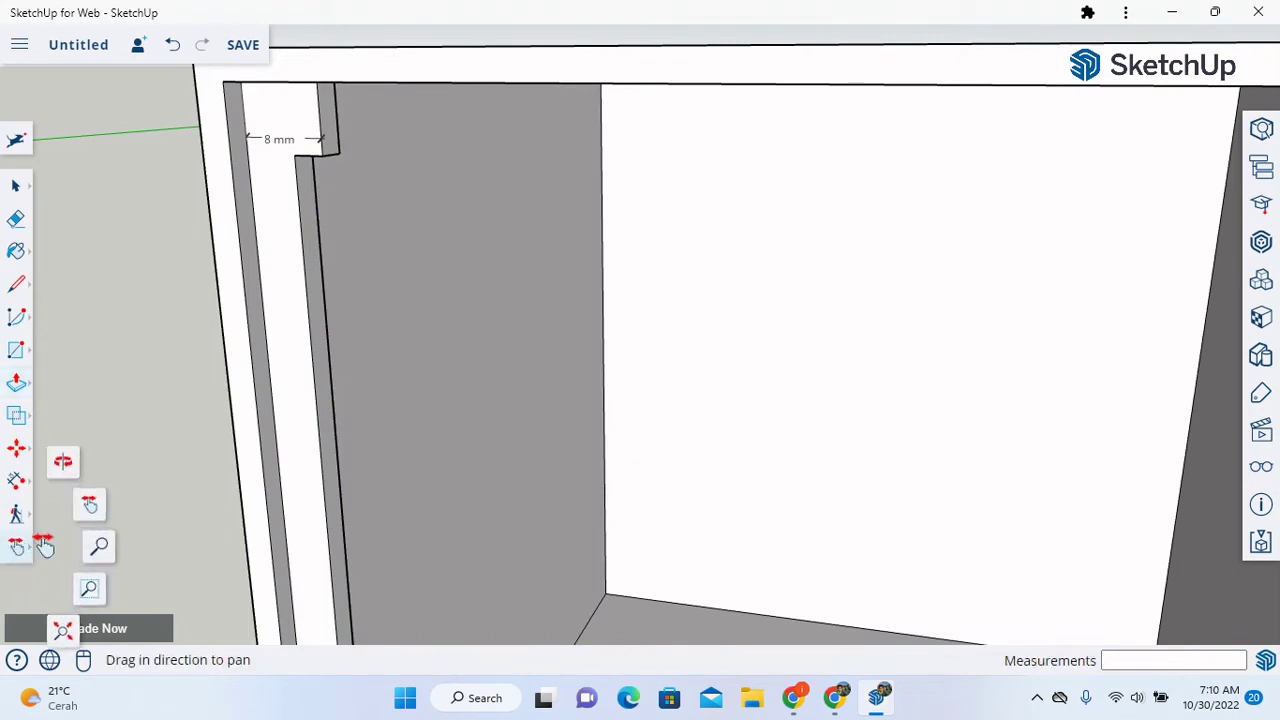
pyautogui.click(63, 461)
pyautogui.moveTo(186, 300)
pyautogui.mouseDown()
pyautogui.moveTo(189, 380)
pyautogui.moveTo(193, 319)
pyautogui.mouseUp()
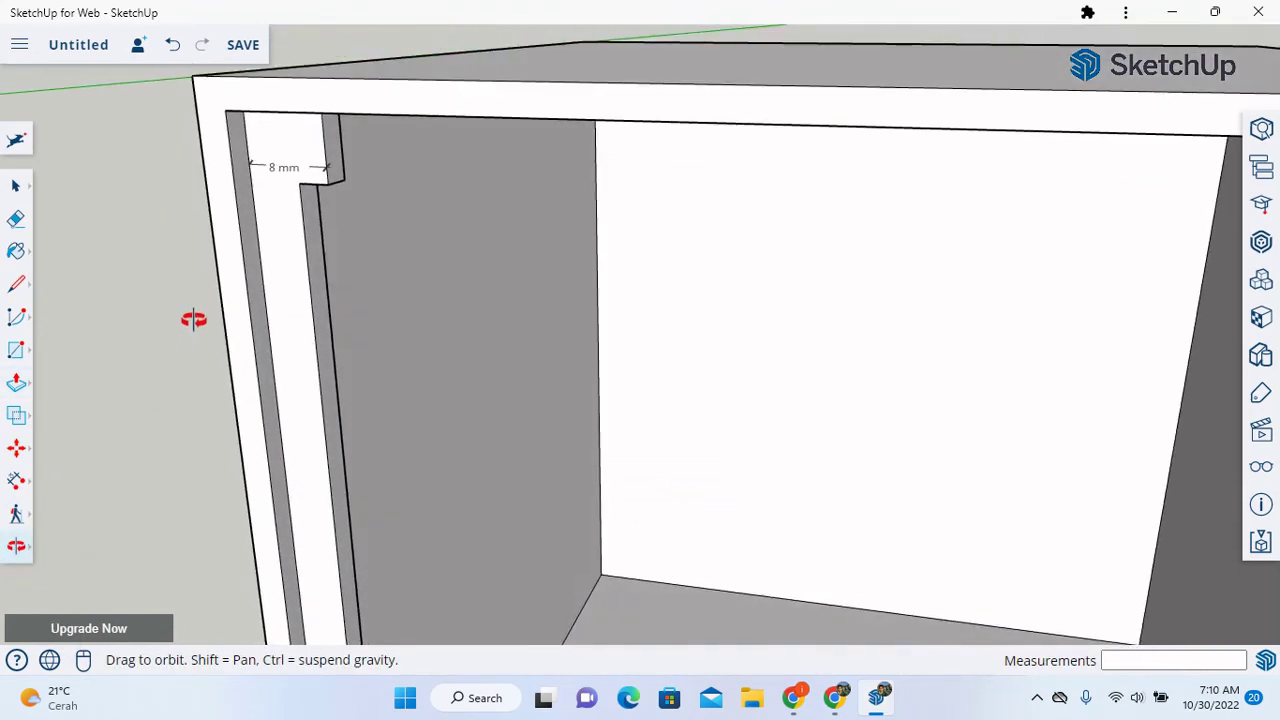
pyautogui.click(27, 543)
pyautogui.click(94, 503)
pyautogui.moveTo(349, 312); pyautogui.dragTo(366, 368)
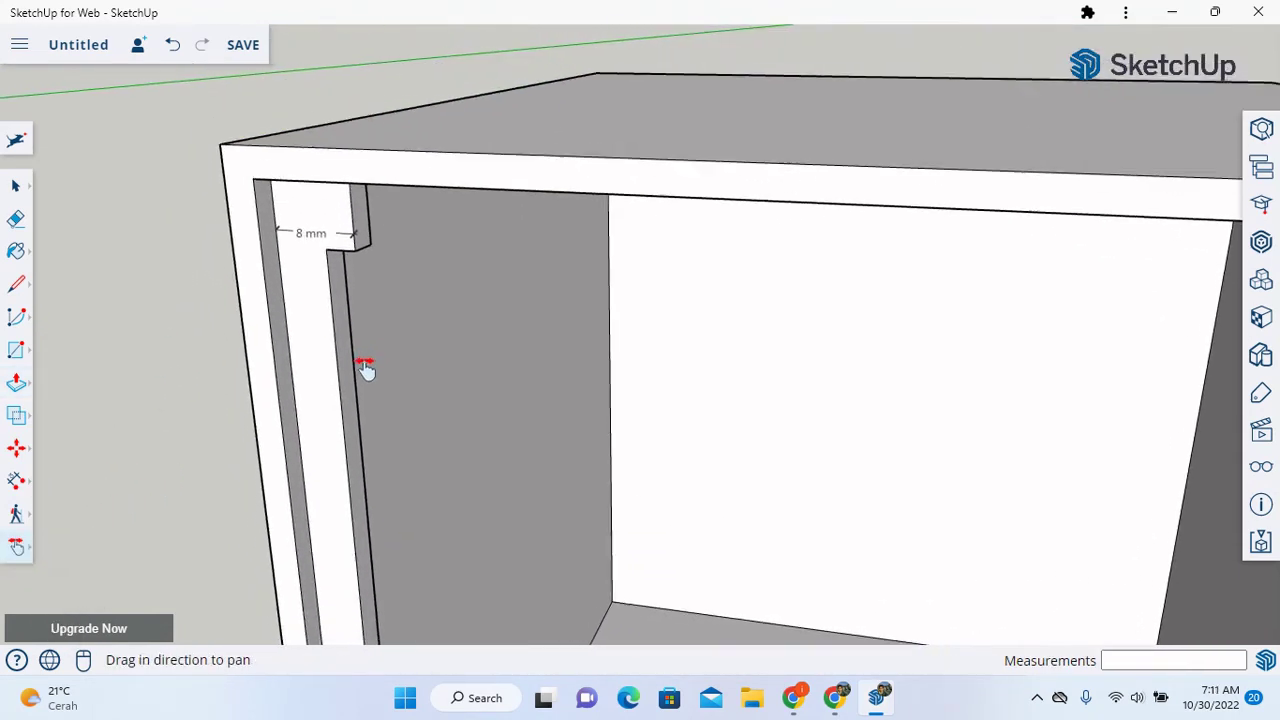
pyautogui.scroll(-1, 306, 271)
pyautogui.scroll(3, 314, 257)
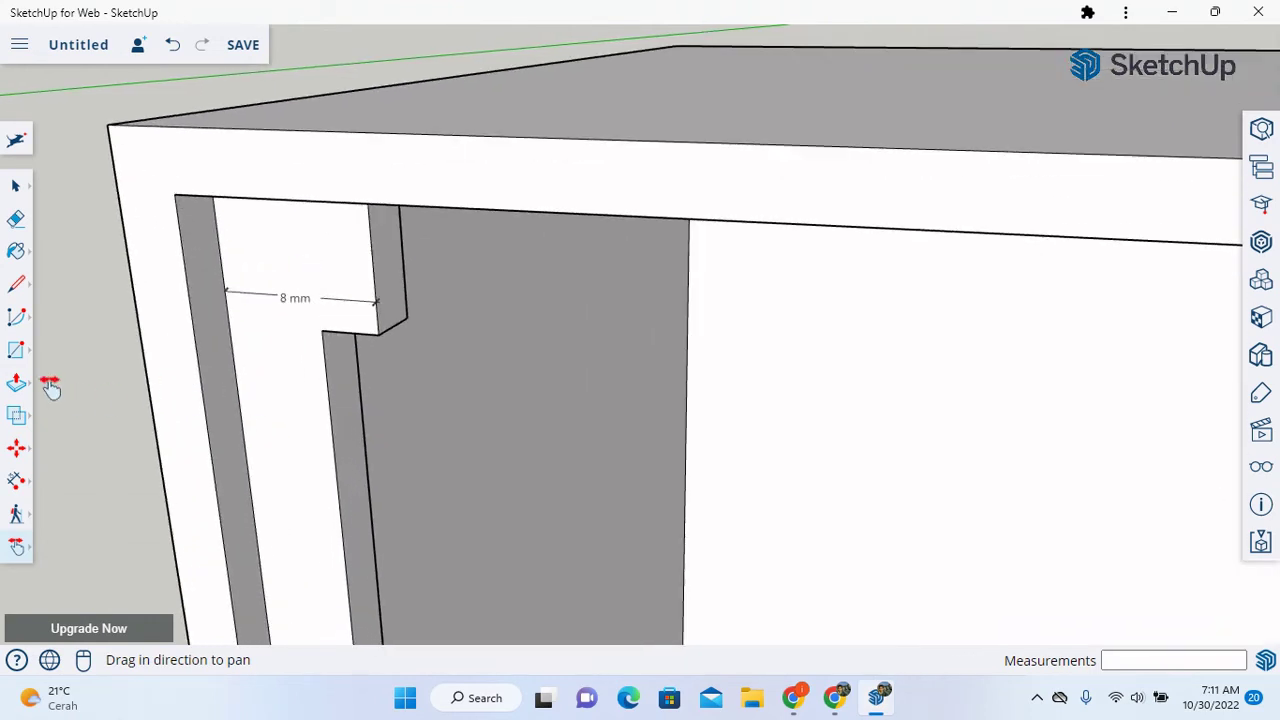
pyautogui.click(16, 383)
pyautogui.click(378, 288)
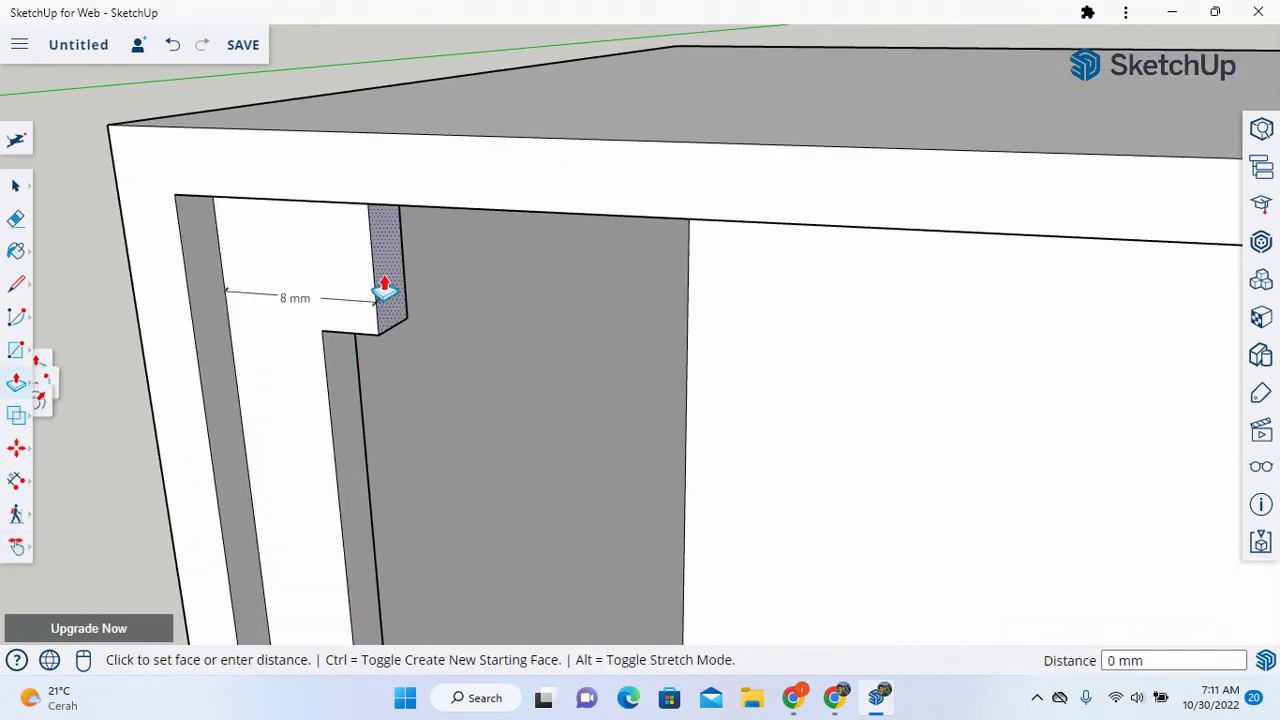
pyautogui.click(568, 314)
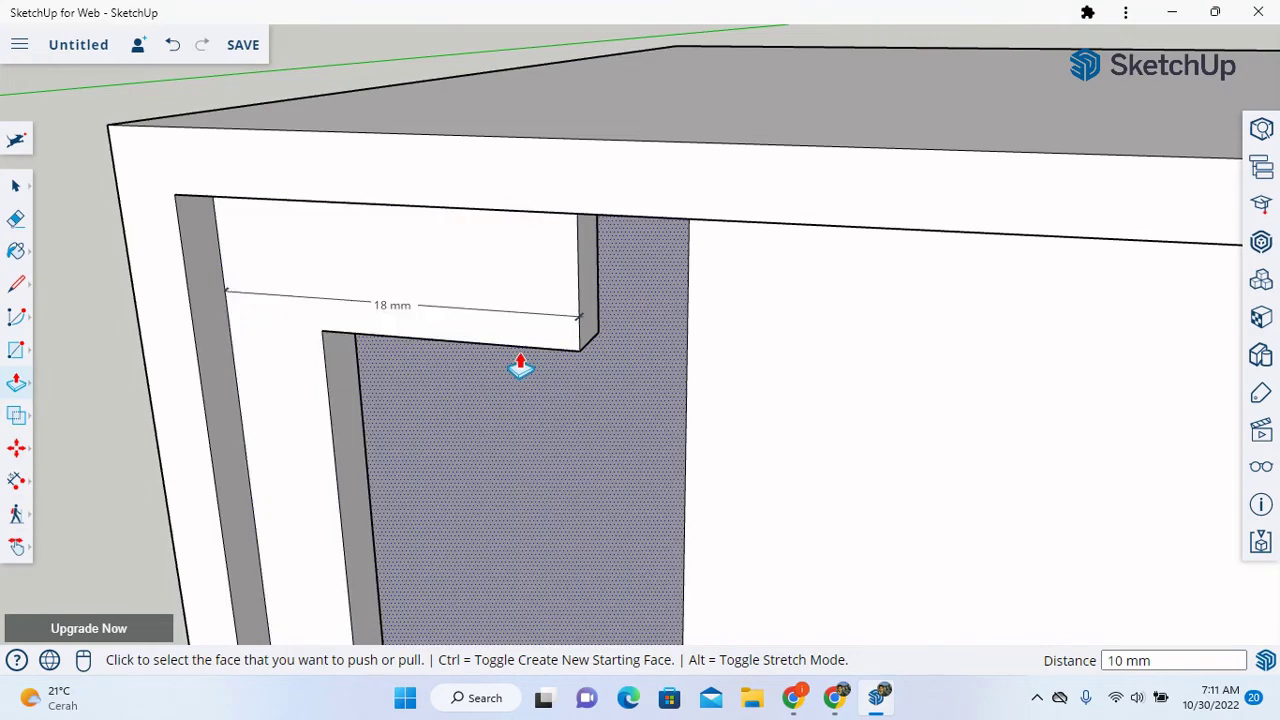
# - Start dimensioning at the short upper section's end, and undo the 10 mm pull
pyautogui.click(18, 484)
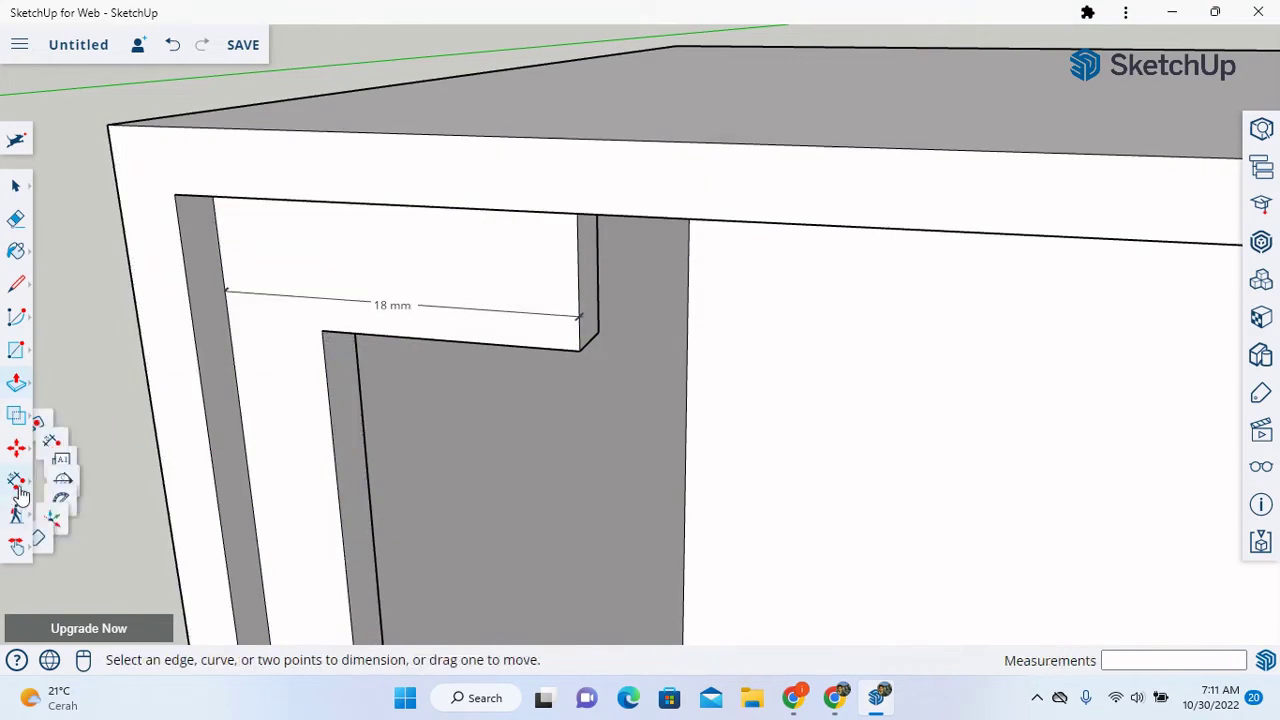
pyautogui.click(576, 229)
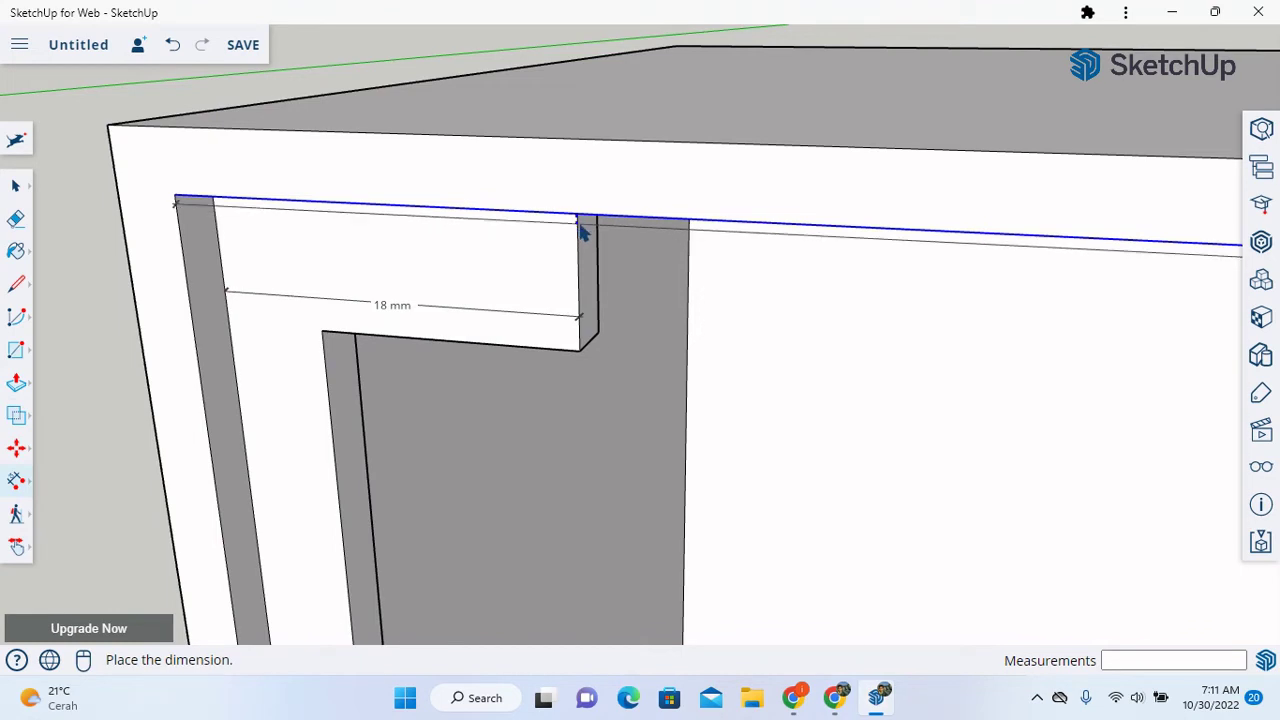
pyautogui.hotkey('ctrl', 'z')
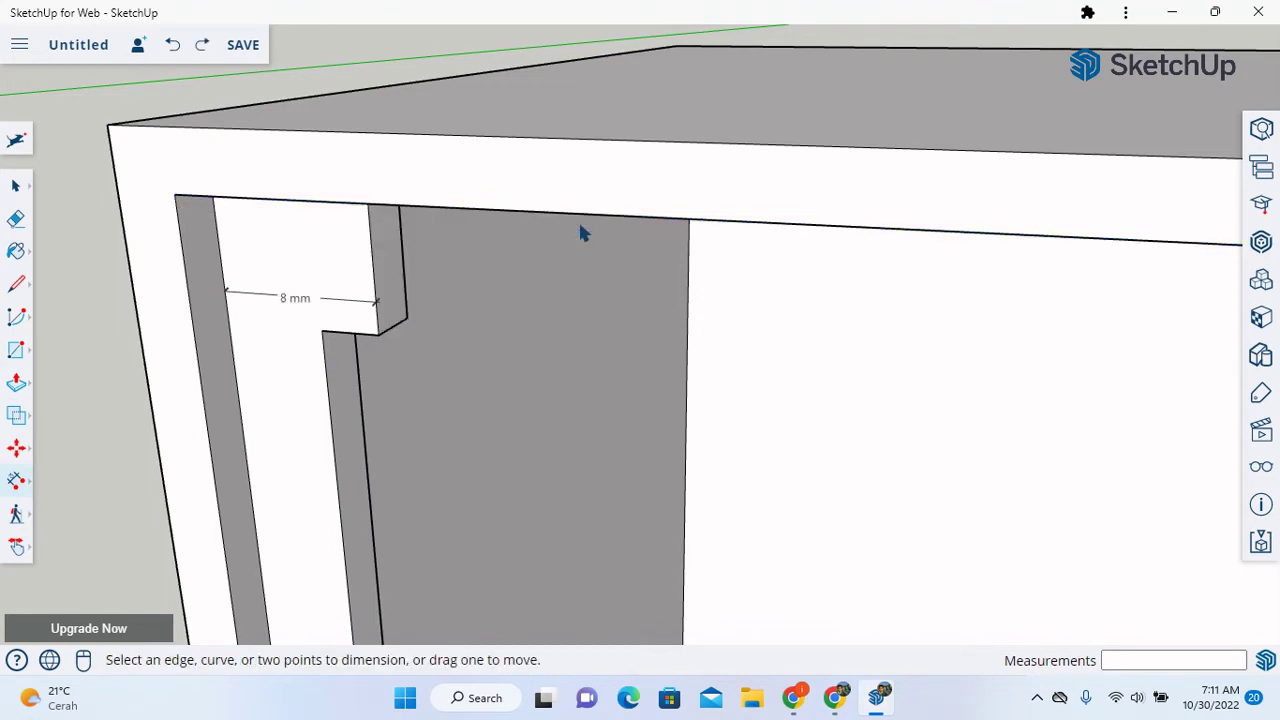
# - Pull the short upper section's end face 6 mm along the box's upper wall
pyautogui.click(17, 390)
pyautogui.click(378, 288)
pyautogui.click(501, 316)
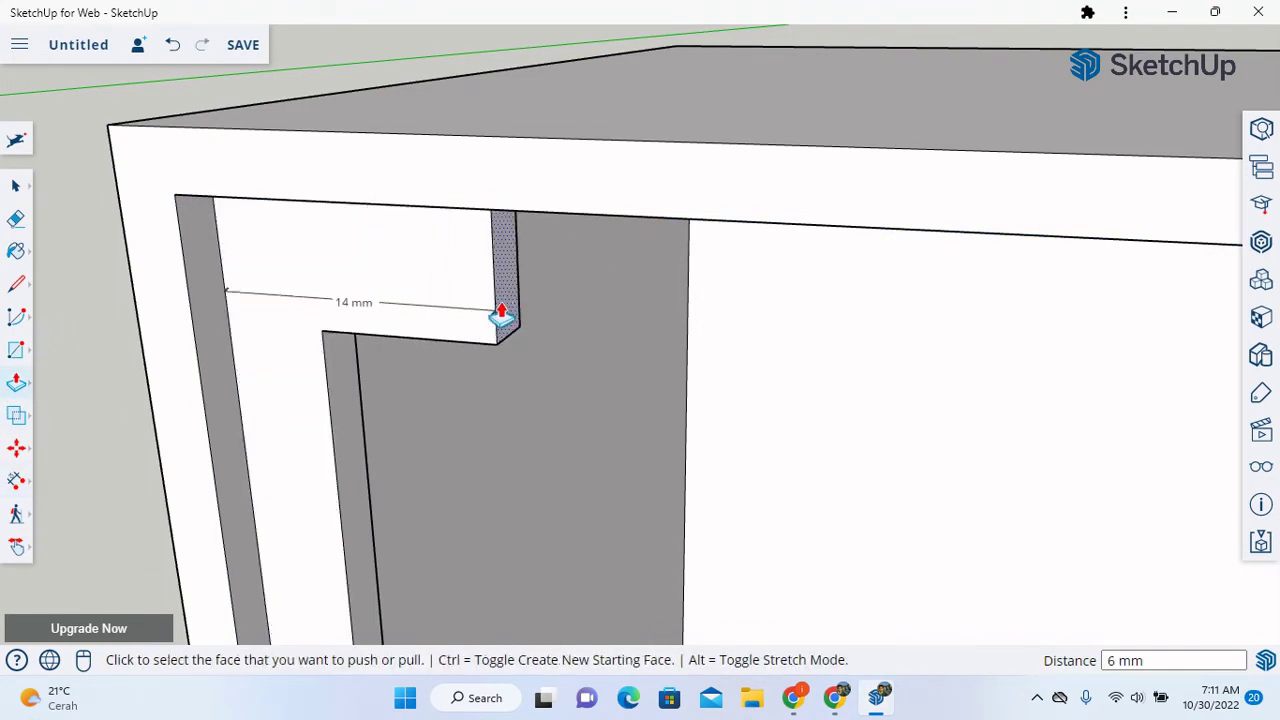
pyautogui.click(16, 480)
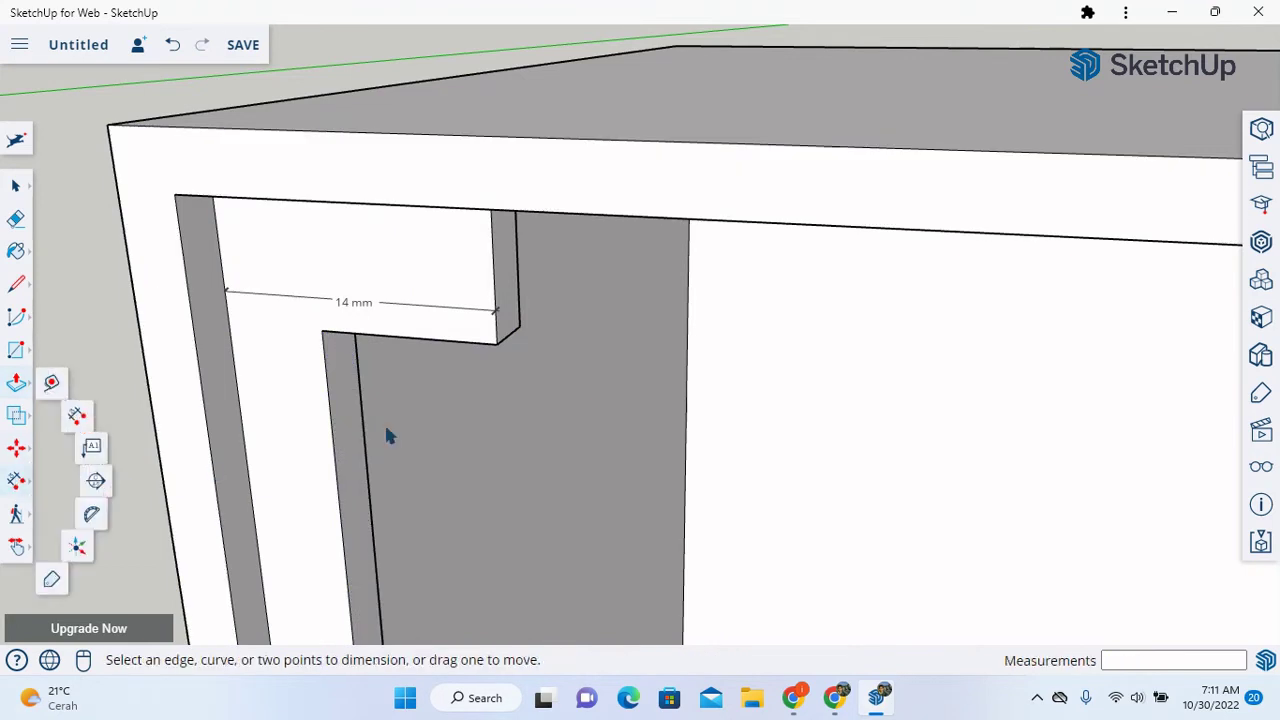
pyautogui.click(496, 344)
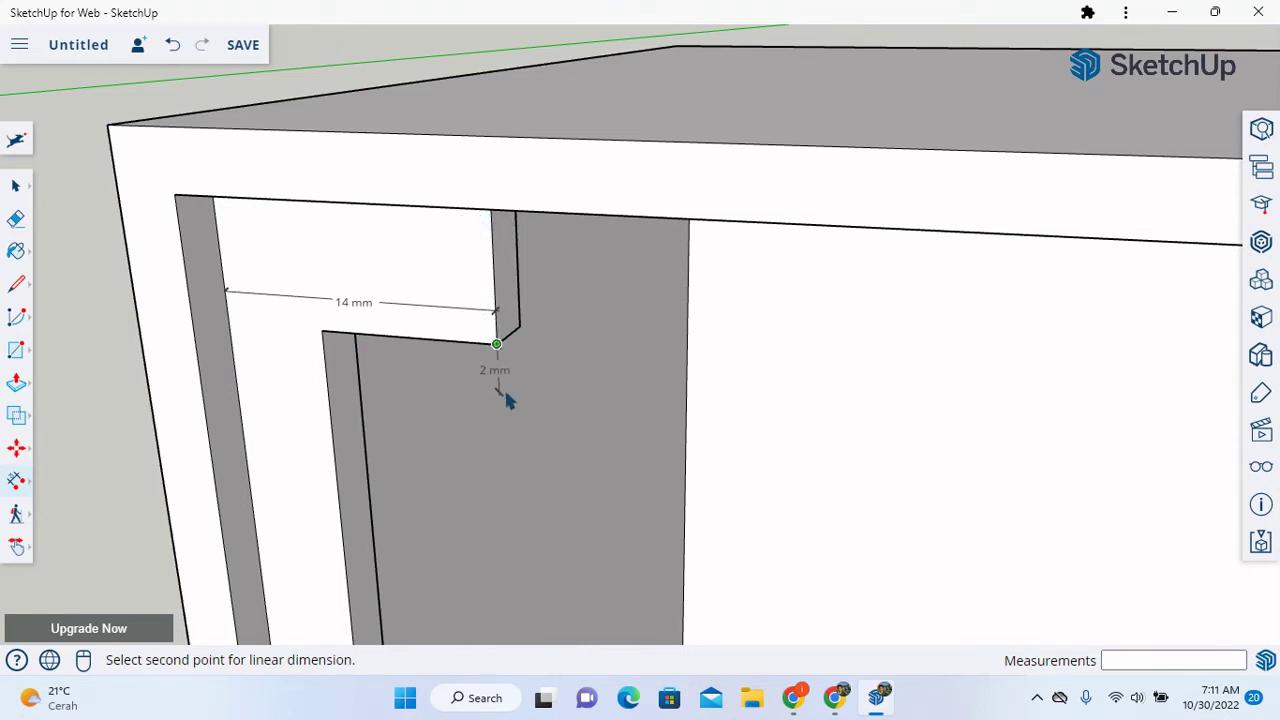
pyautogui.press('Escape')
# - Dimension the height of the short upper section's end face, placing the dimension beyond the end
pyautogui.click(16, 546)
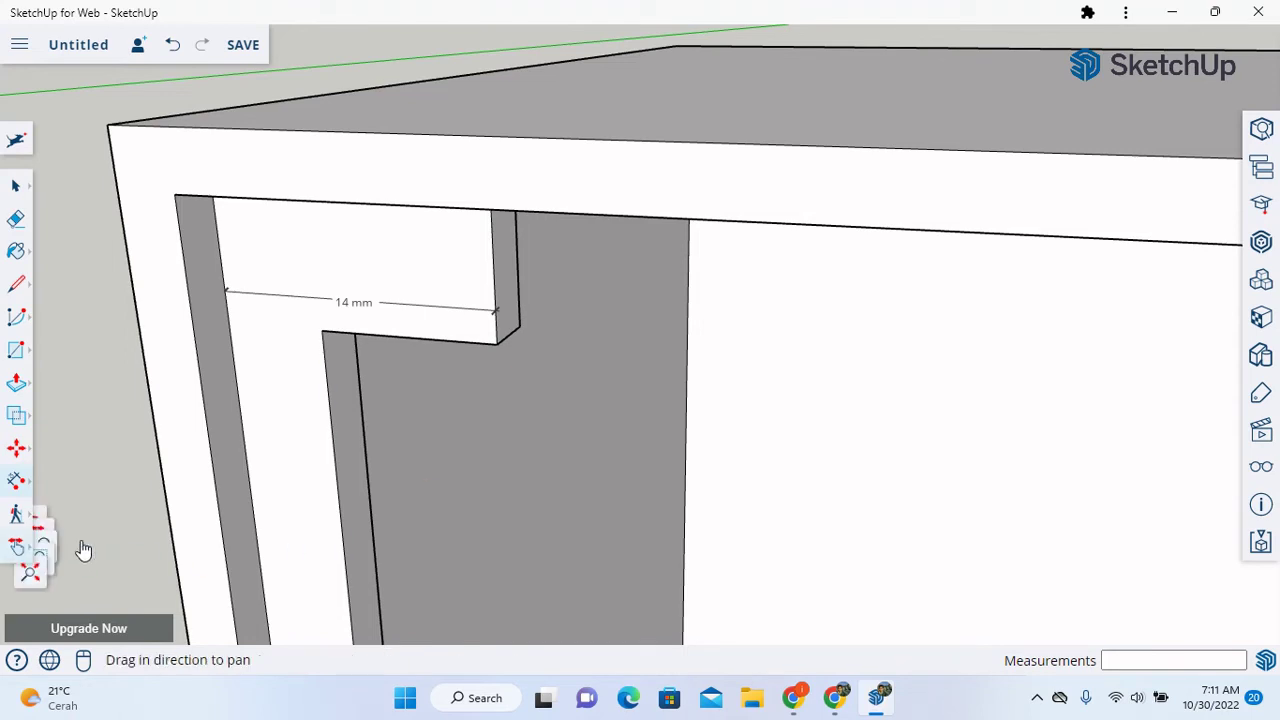
pyautogui.moveTo(560, 300); pyautogui.dragTo(566, 503)
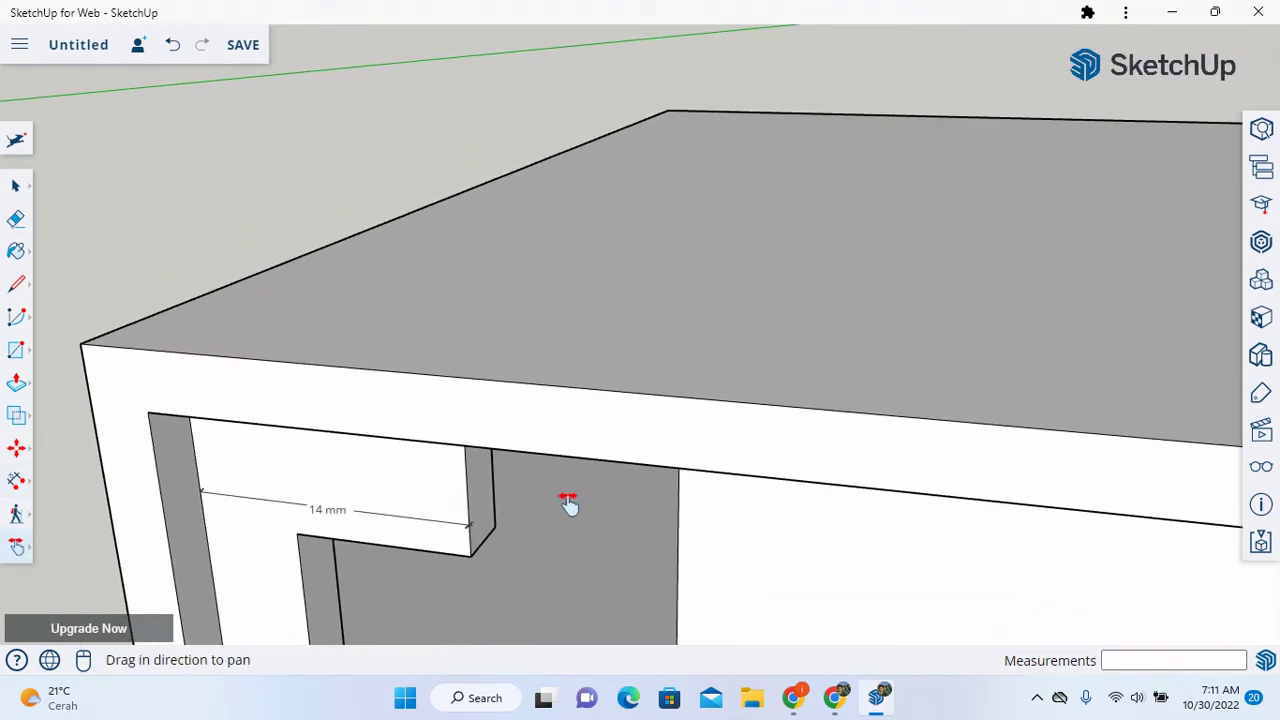
pyautogui.click(16, 546)
pyautogui.click(63, 463)
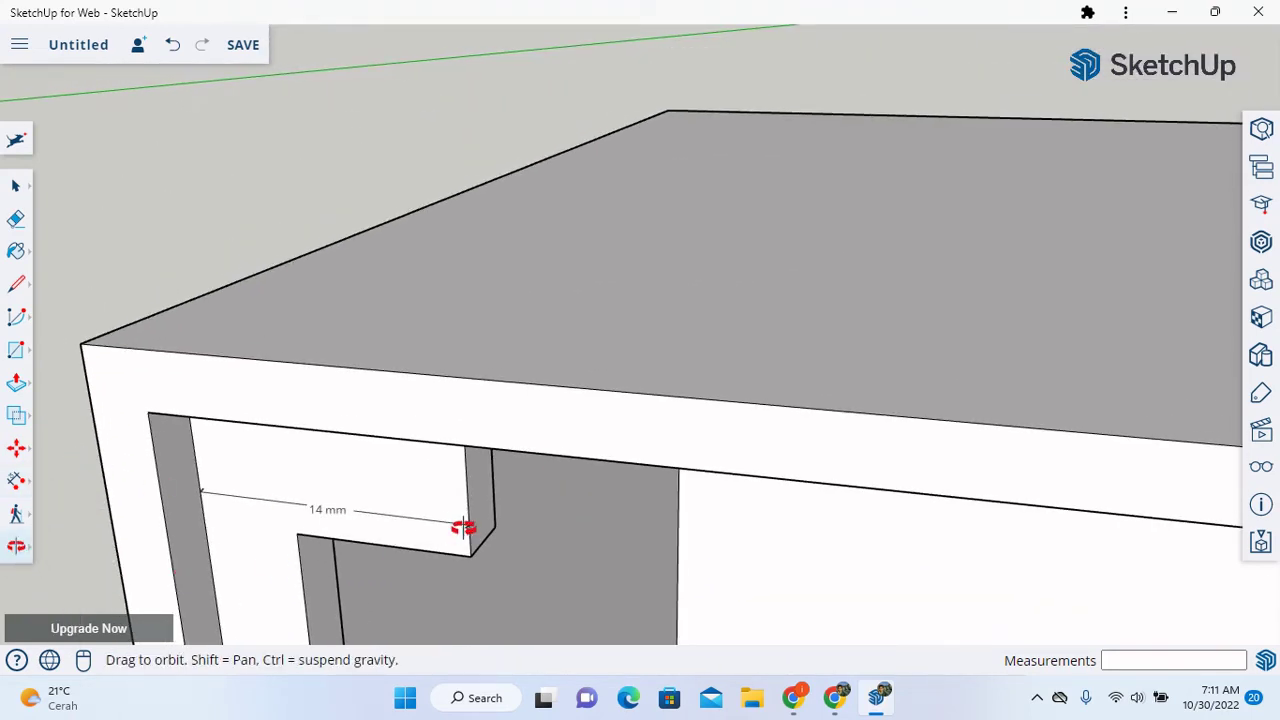
pyautogui.moveTo(466, 526); pyautogui.dragTo(474, 224)
pyautogui.click(16, 481)
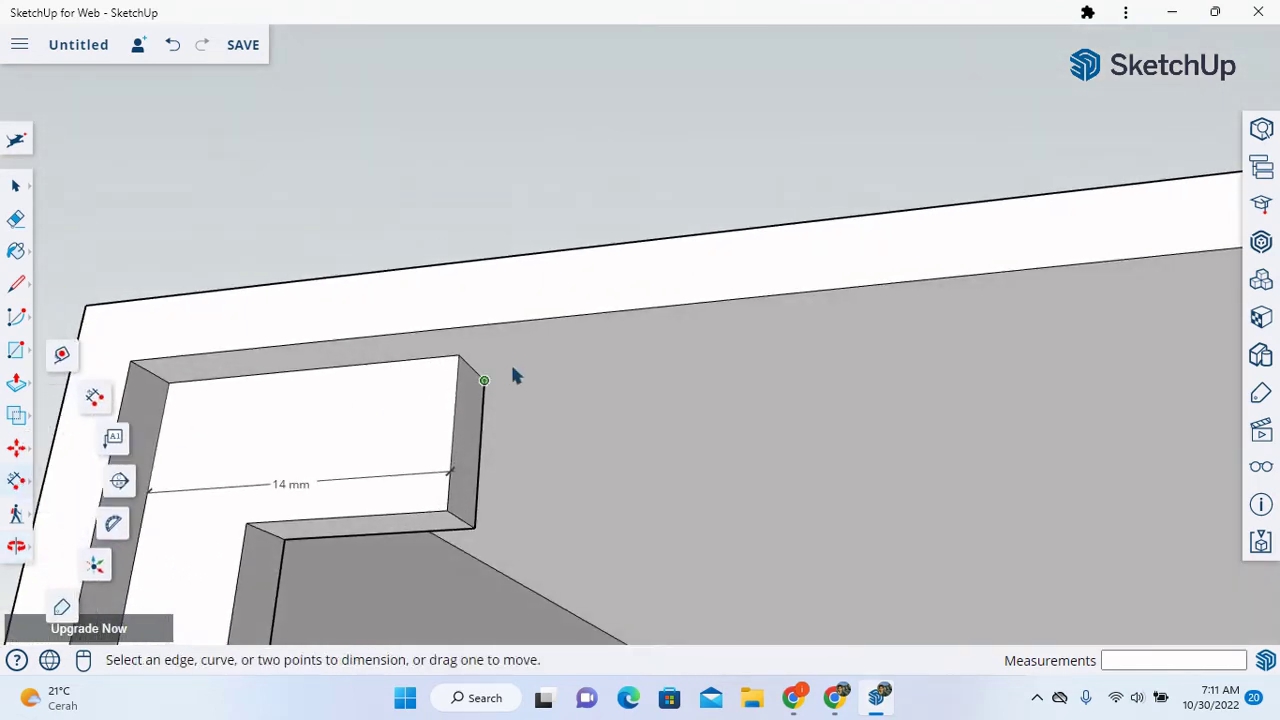
pyautogui.click(459, 355)
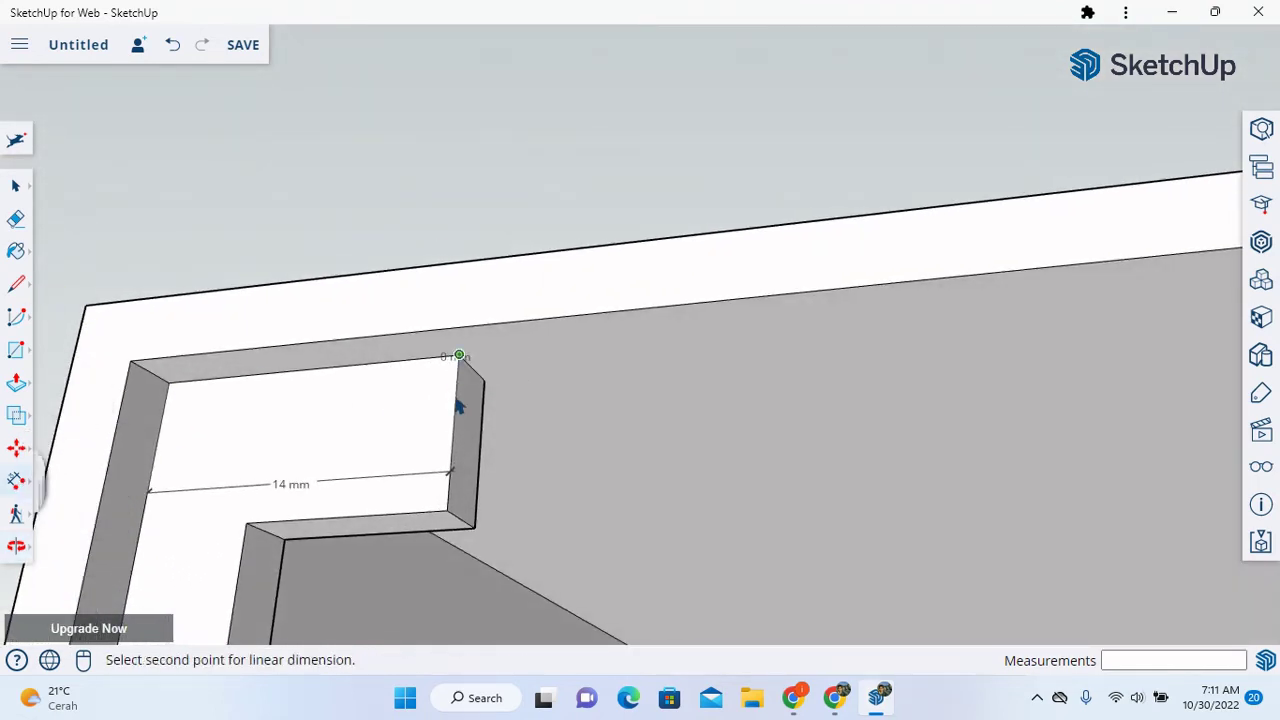
pyautogui.click(448, 511)
pyautogui.click(552, 519)
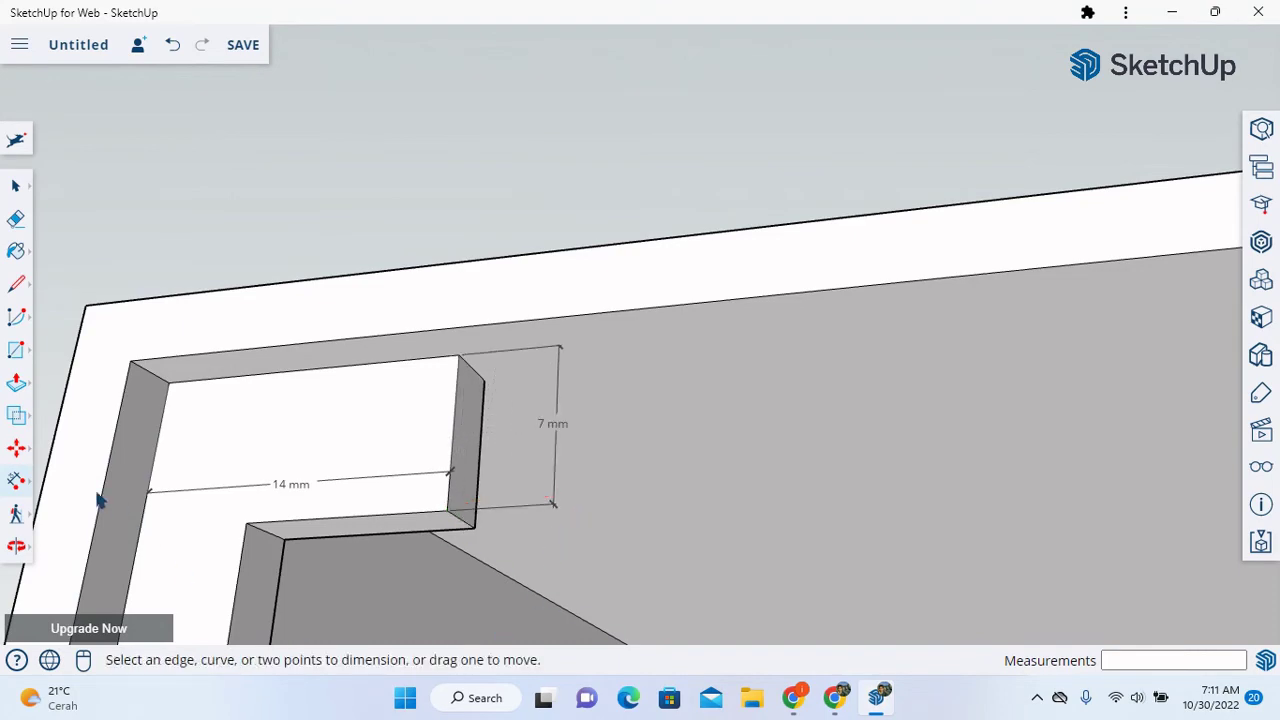
# - Push the short upper section's underside 2 mm towards the box's upper wall
pyautogui.click(16, 383)
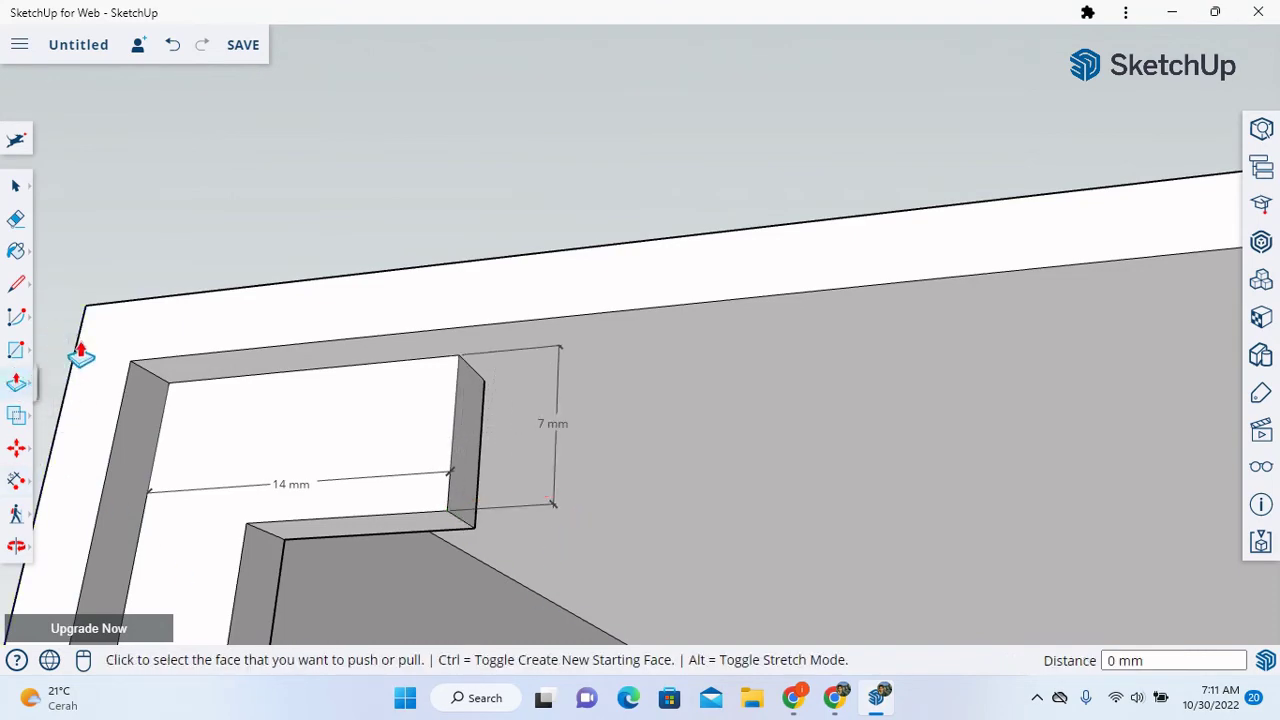
pyautogui.click(388, 541)
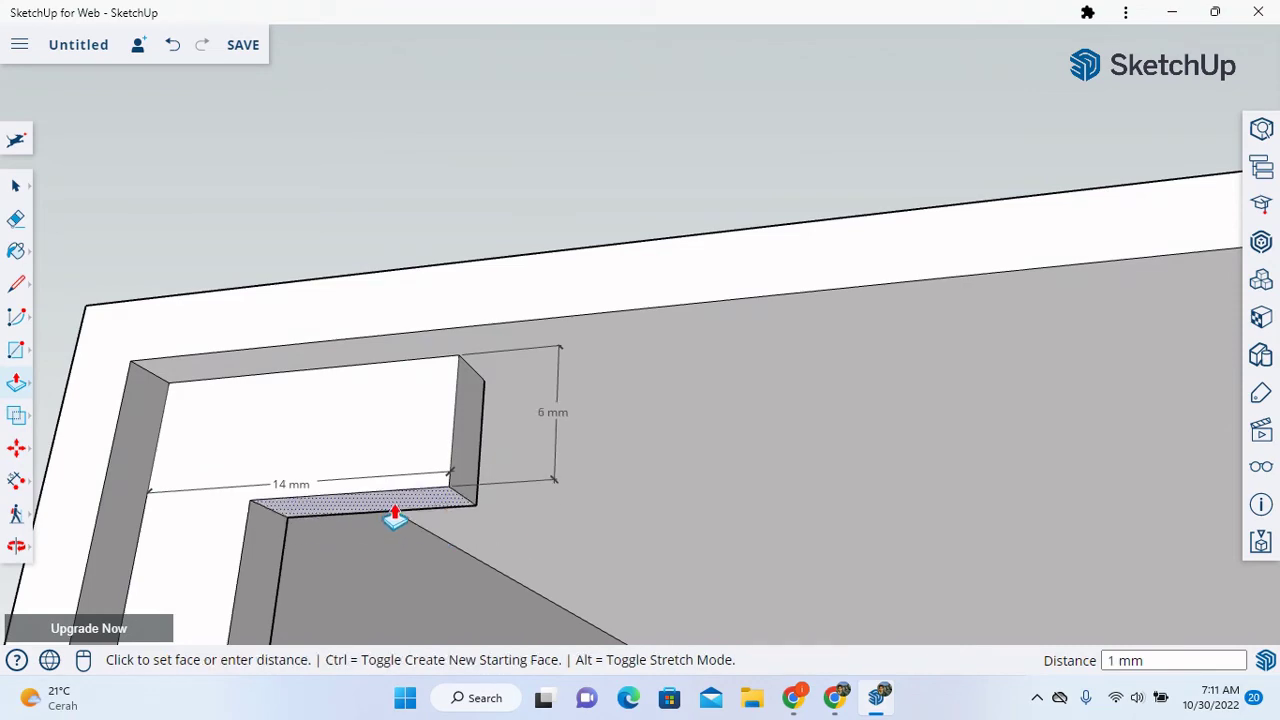
pyautogui.click(397, 505)
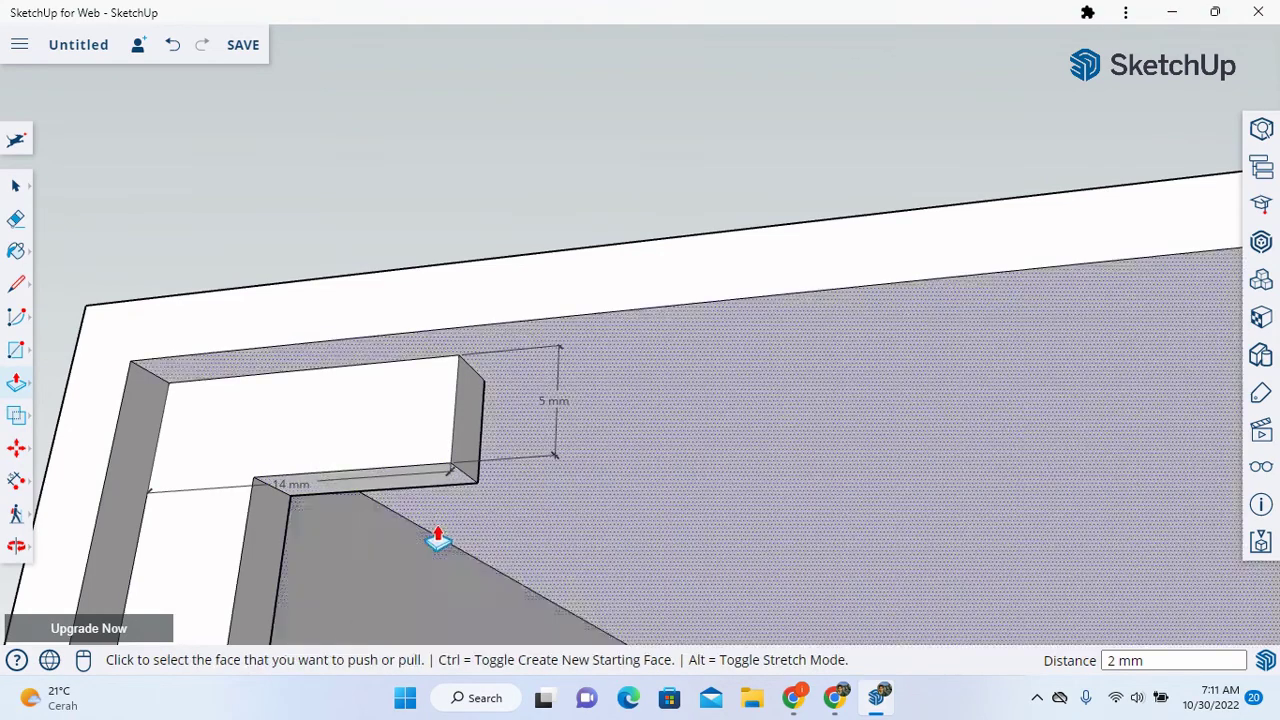
# - Pull the short upper section's end face about 100 mm along the upper wall to the opposite side wall
pyautogui.scroll(-5, 400, 451)
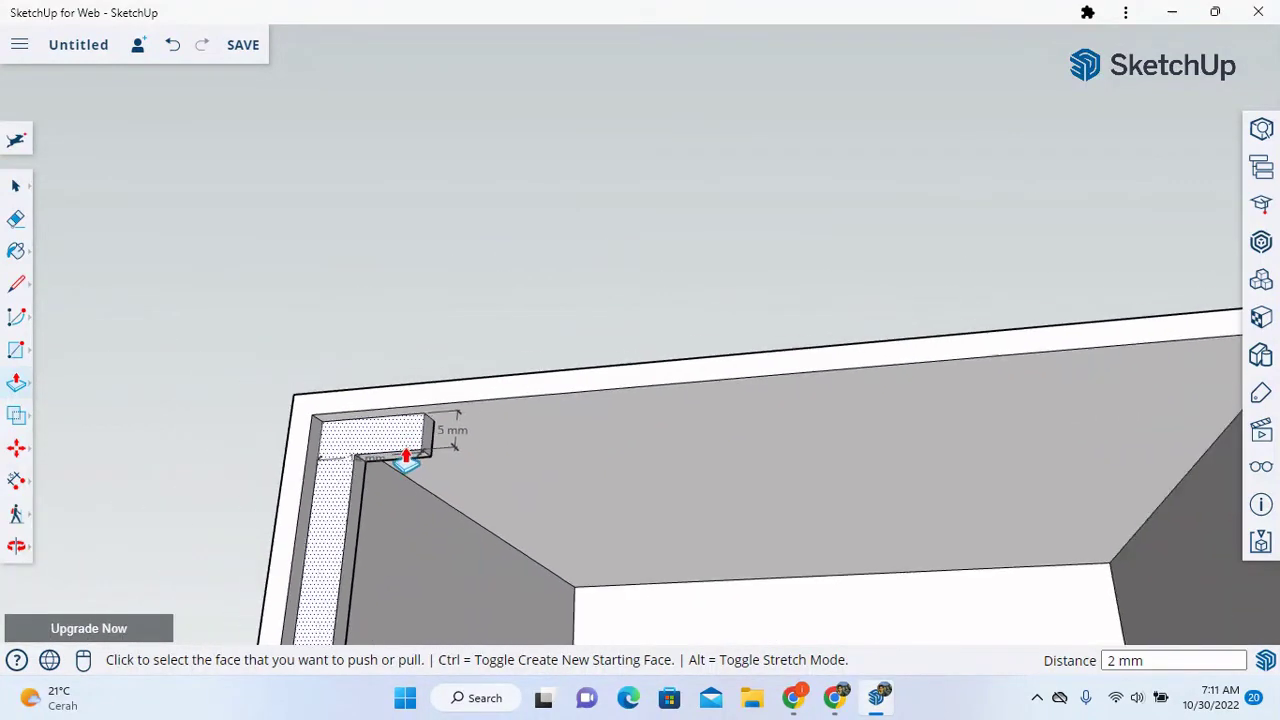
pyautogui.click(14, 548)
pyautogui.moveTo(594, 463); pyautogui.dragTo(440, 480)
pyautogui.click(8, 552)
pyautogui.click(90, 517)
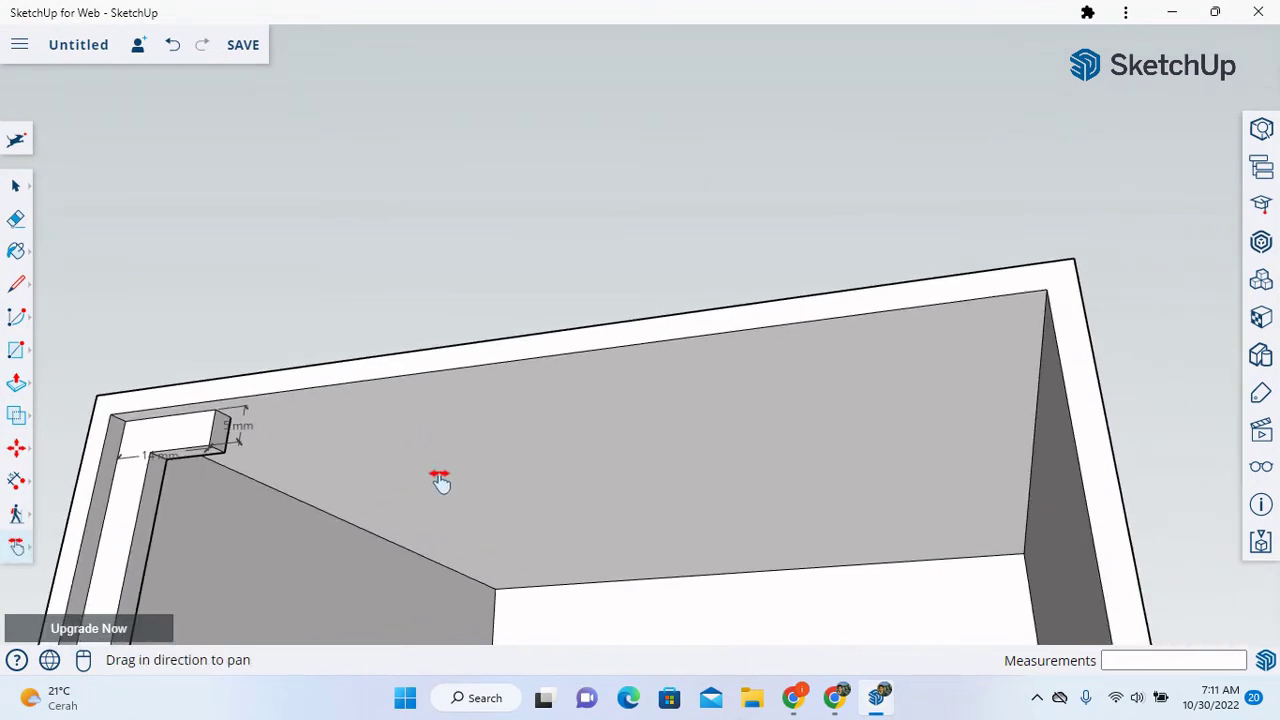
pyautogui.click(26, 389)
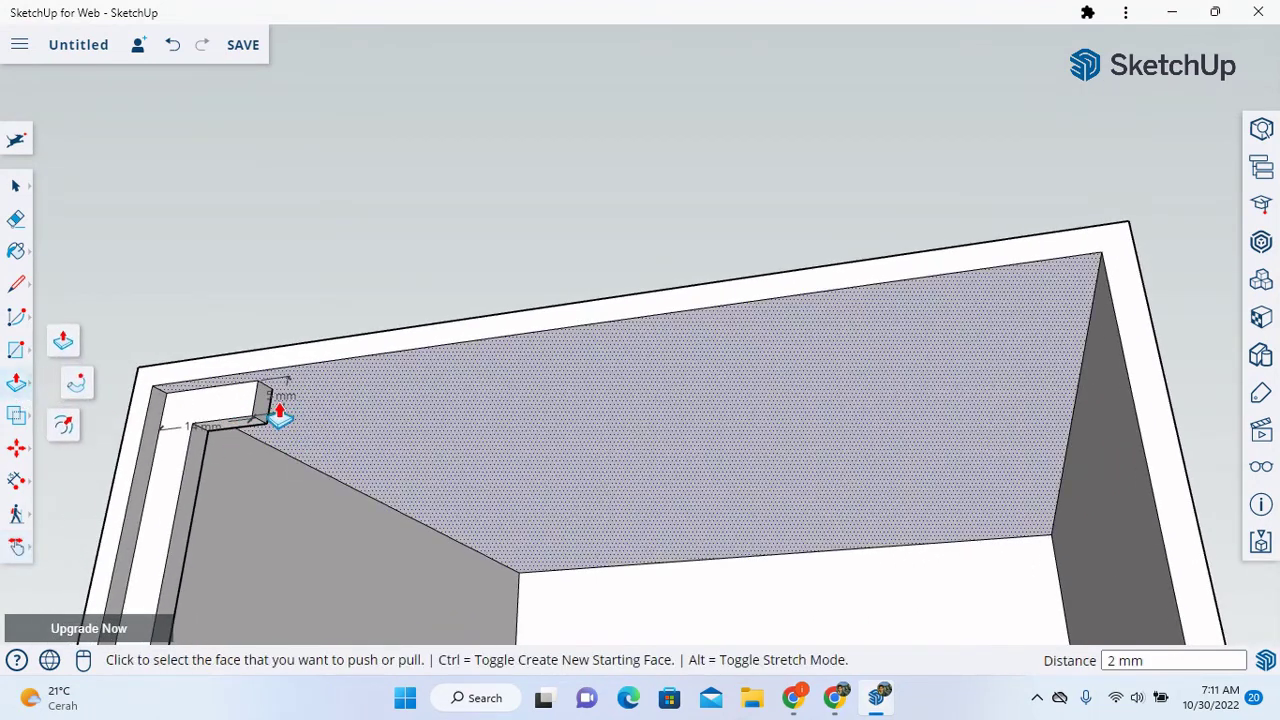
pyautogui.click(266, 406)
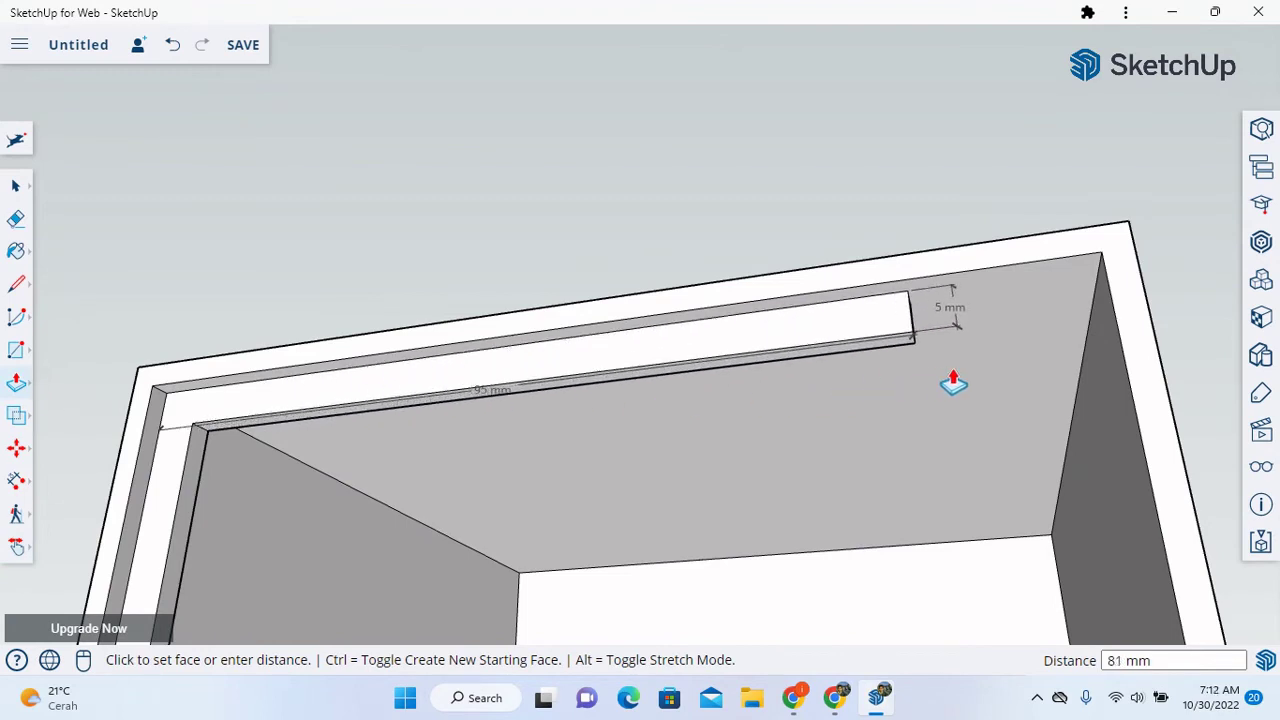
pyautogui.click(1104, 352)
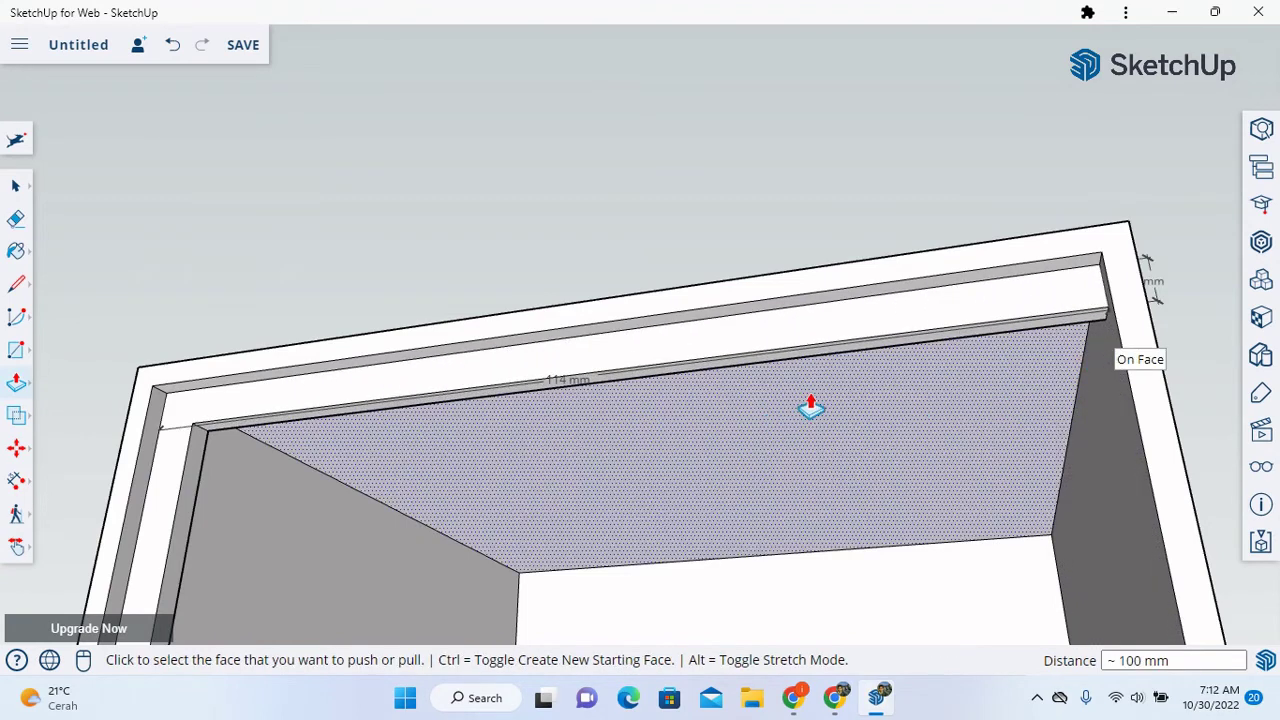
# - Erase the 114 mm length dimension along the upper strip
pyautogui.click(17, 188)
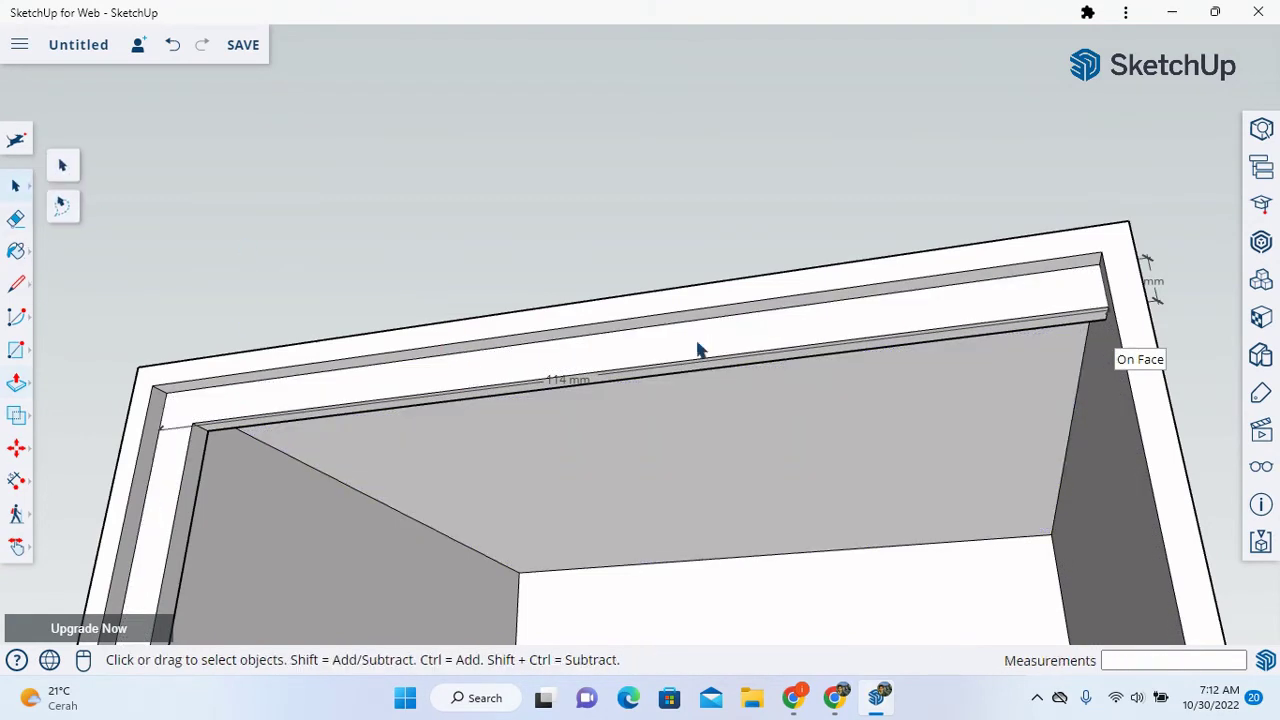
pyautogui.click(17, 546)
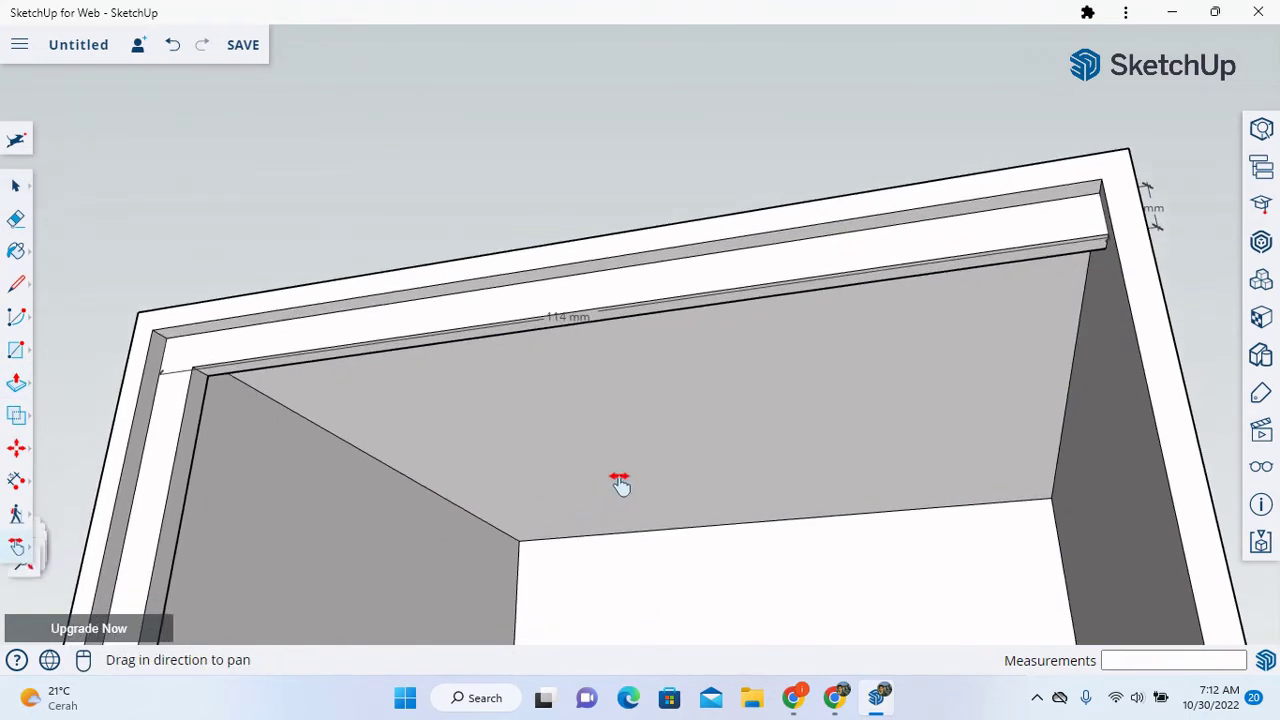
pyautogui.moveTo(617, 480); pyautogui.dragTo(551, 498)
pyautogui.click(17, 546)
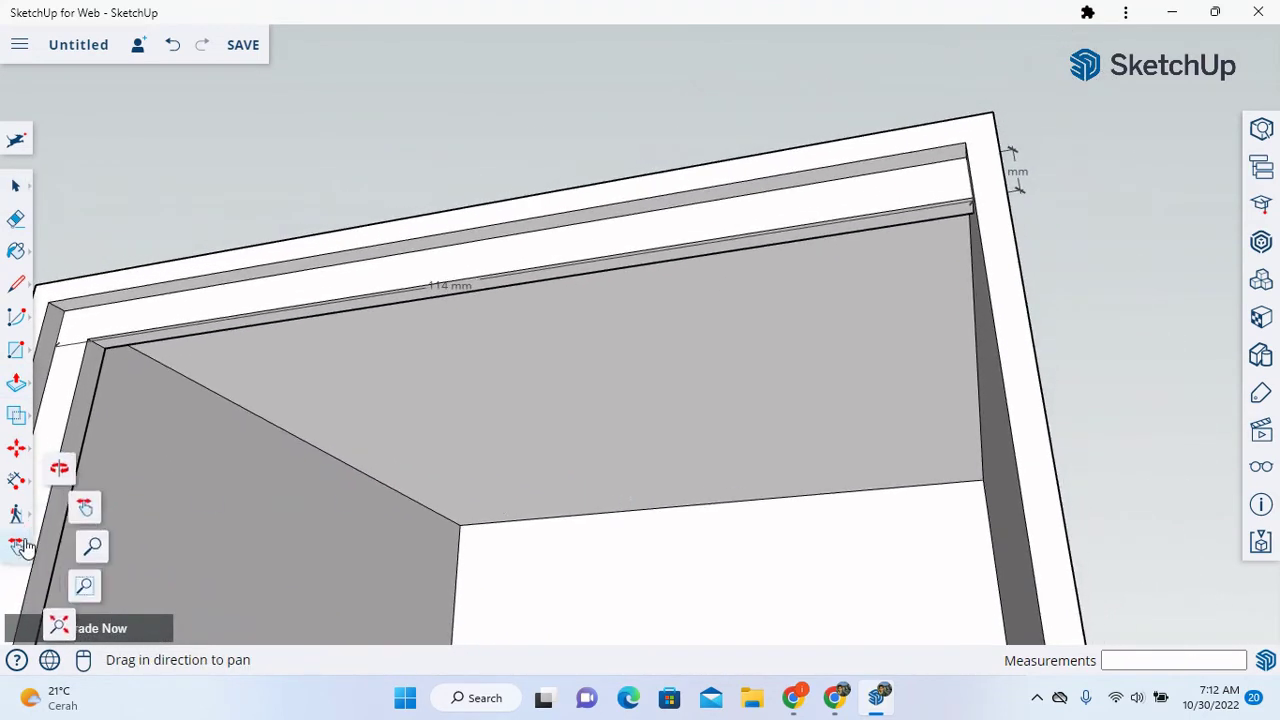
pyautogui.click(60, 466)
pyautogui.moveTo(251, 457); pyautogui.dragTo(506, 314)
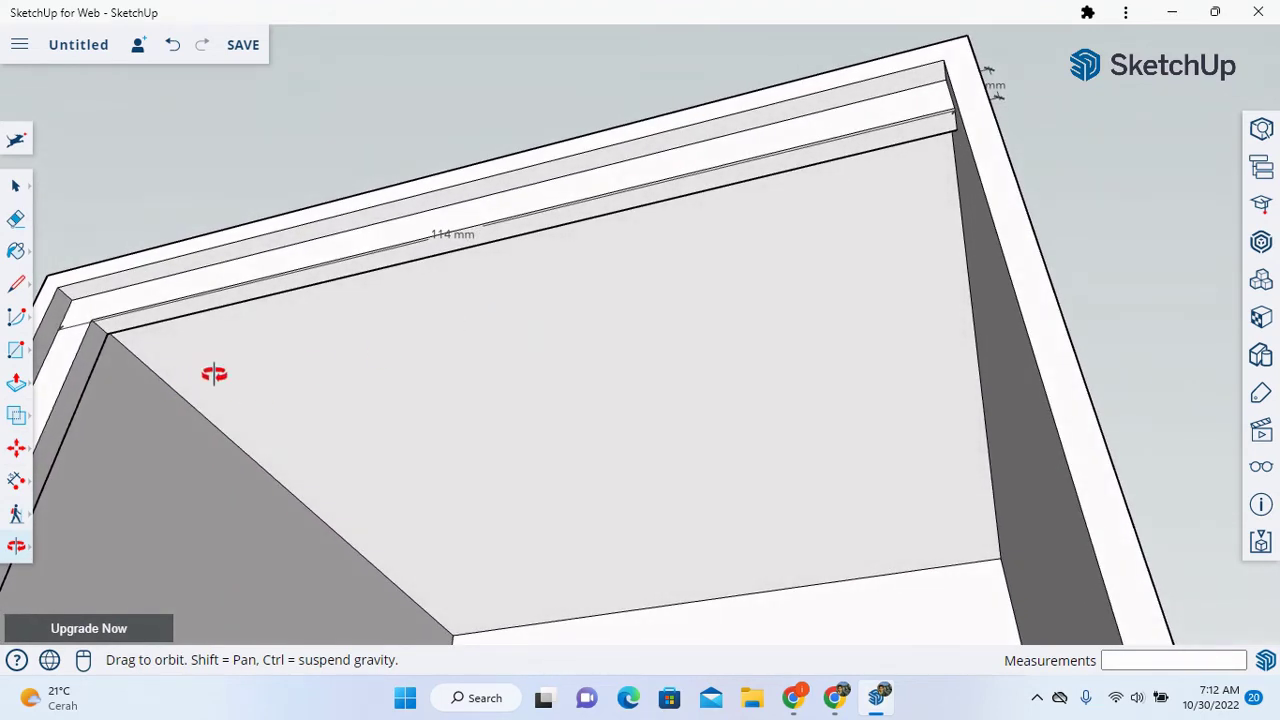
pyautogui.click(17, 190)
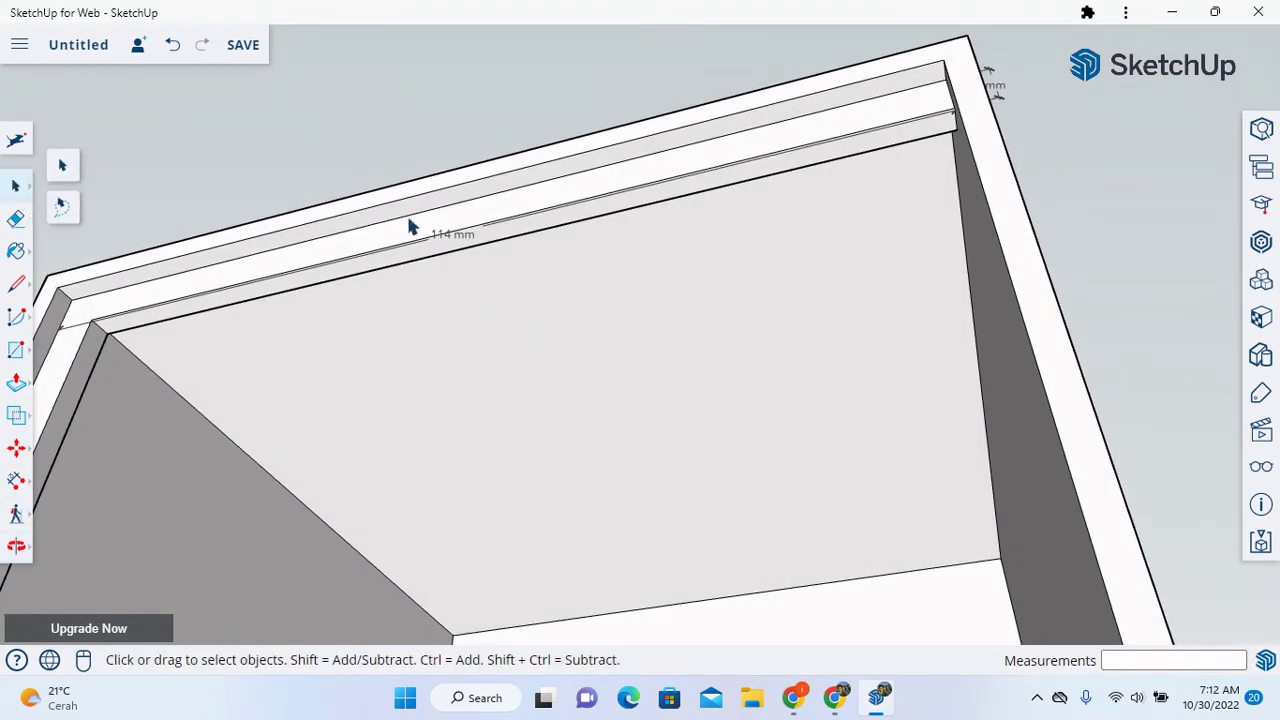
pyautogui.click(448, 237)
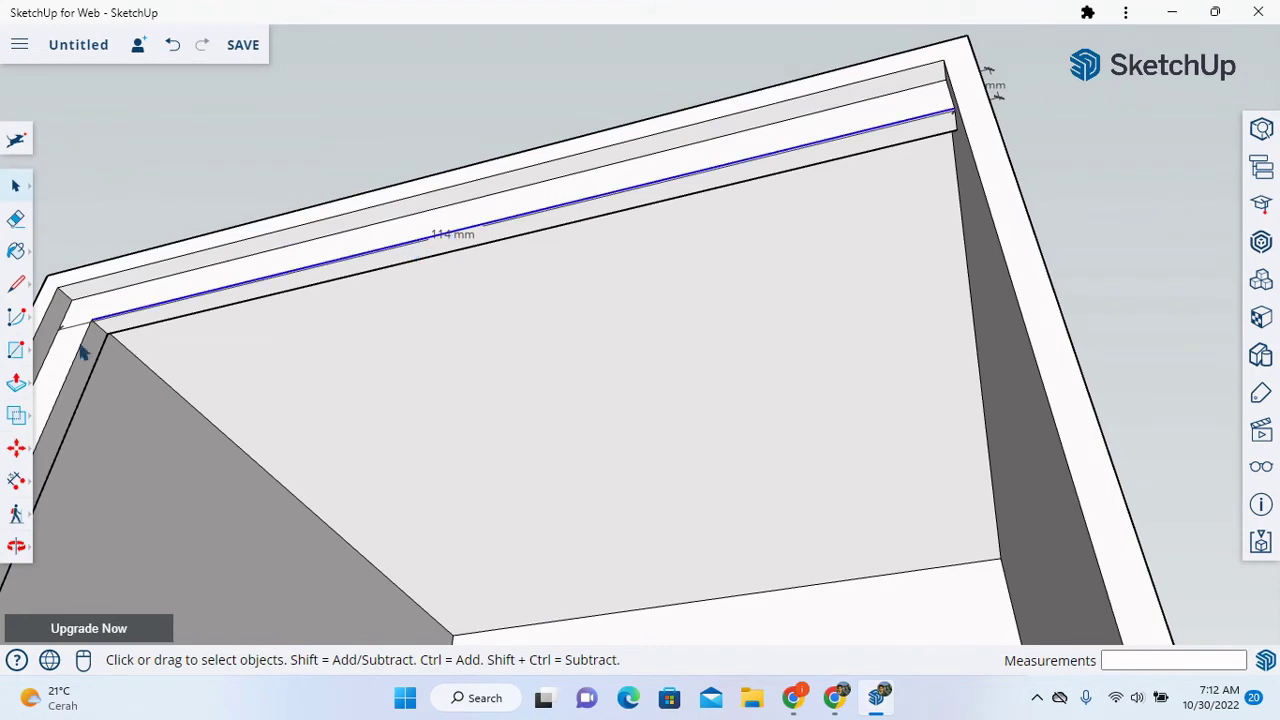
pyautogui.click(16, 546)
pyautogui.moveTo(329, 423); pyautogui.dragTo(70, 253)
pyautogui.click(16, 220)
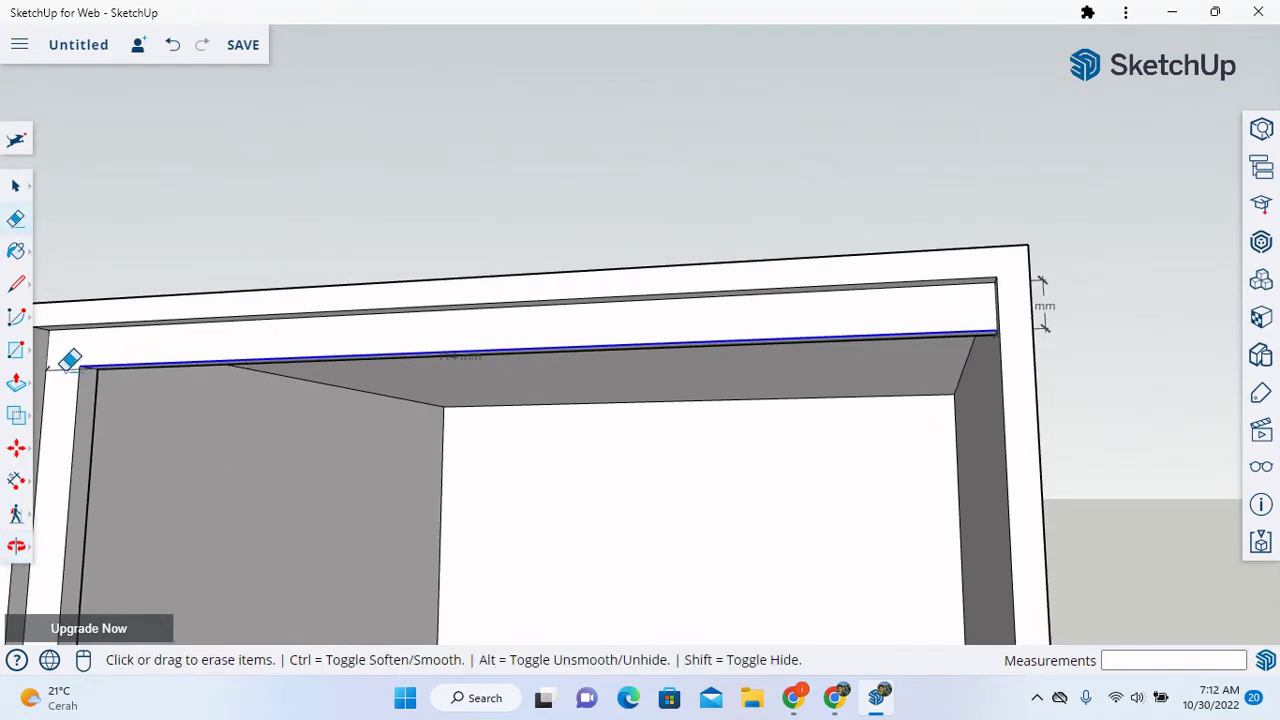
# - Draw a 3 mm line across the upper strip's underside, a short distance from its far end
pyautogui.click(17, 548)
pyautogui.moveTo(371, 471); pyautogui.dragTo(528, 378)
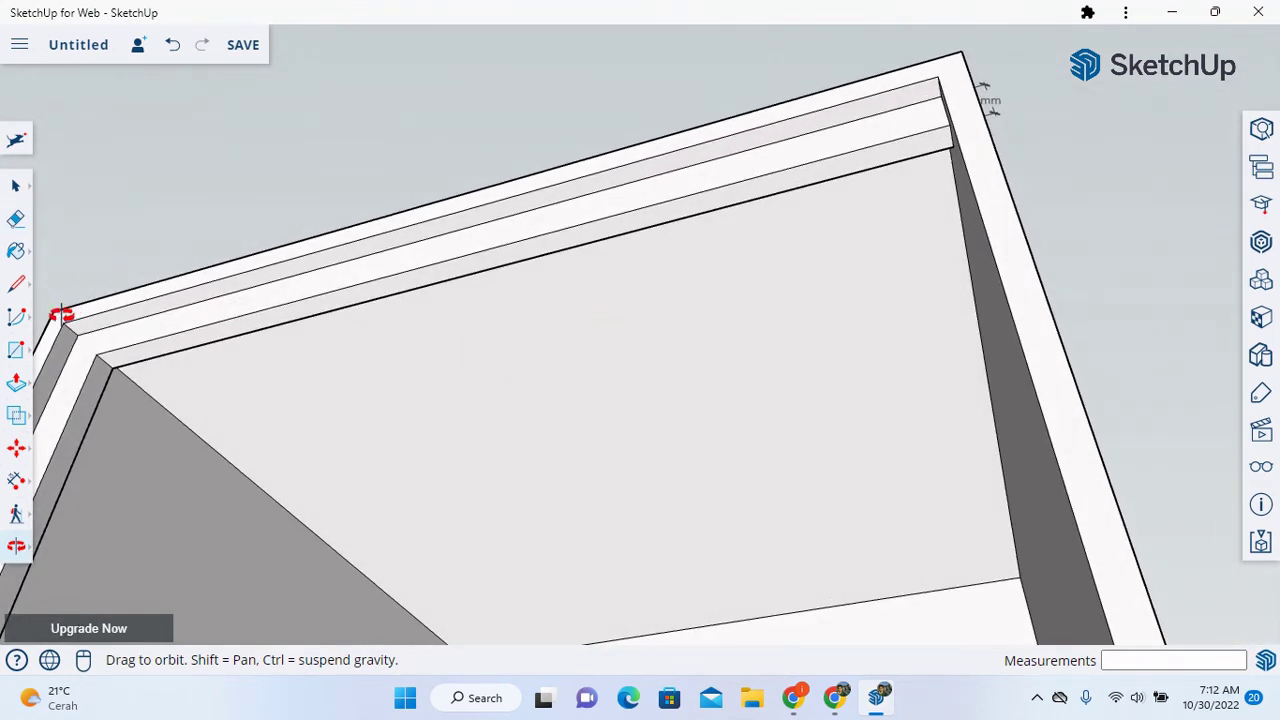
pyautogui.click(20, 287)
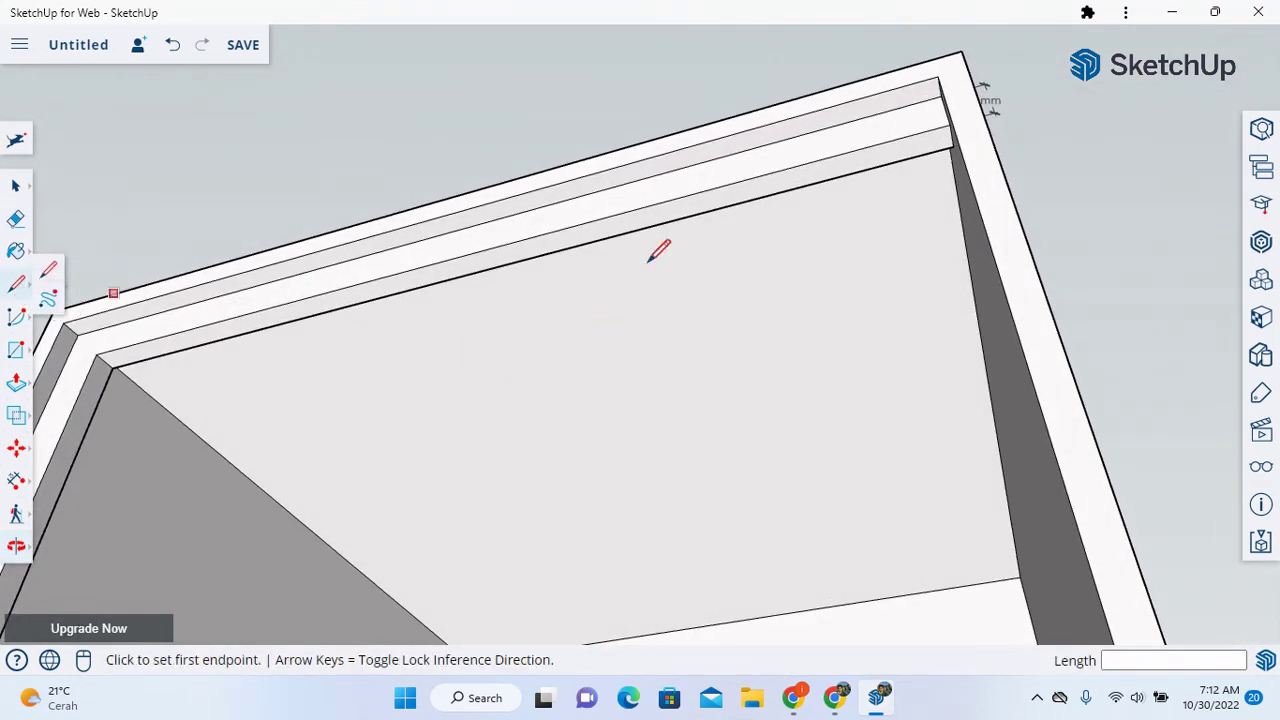
pyautogui.click(866, 147)
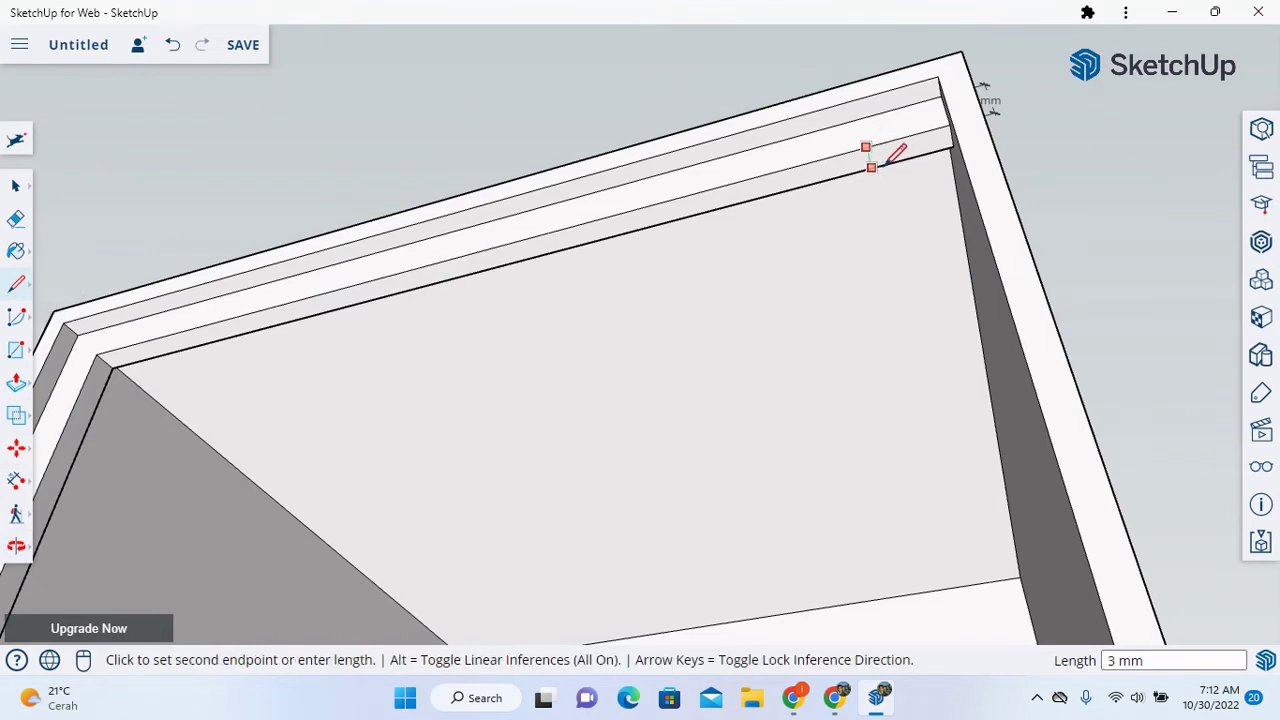
pyautogui.click(885, 163)
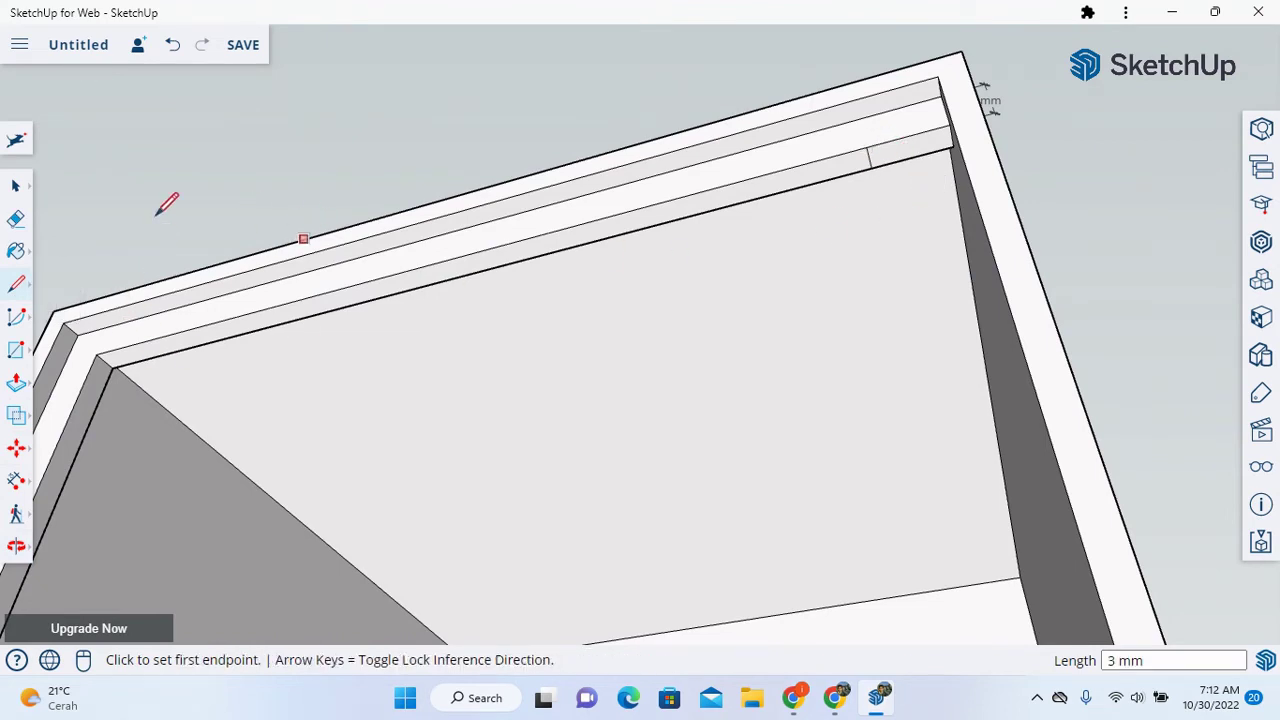
pyautogui.click(25, 190)
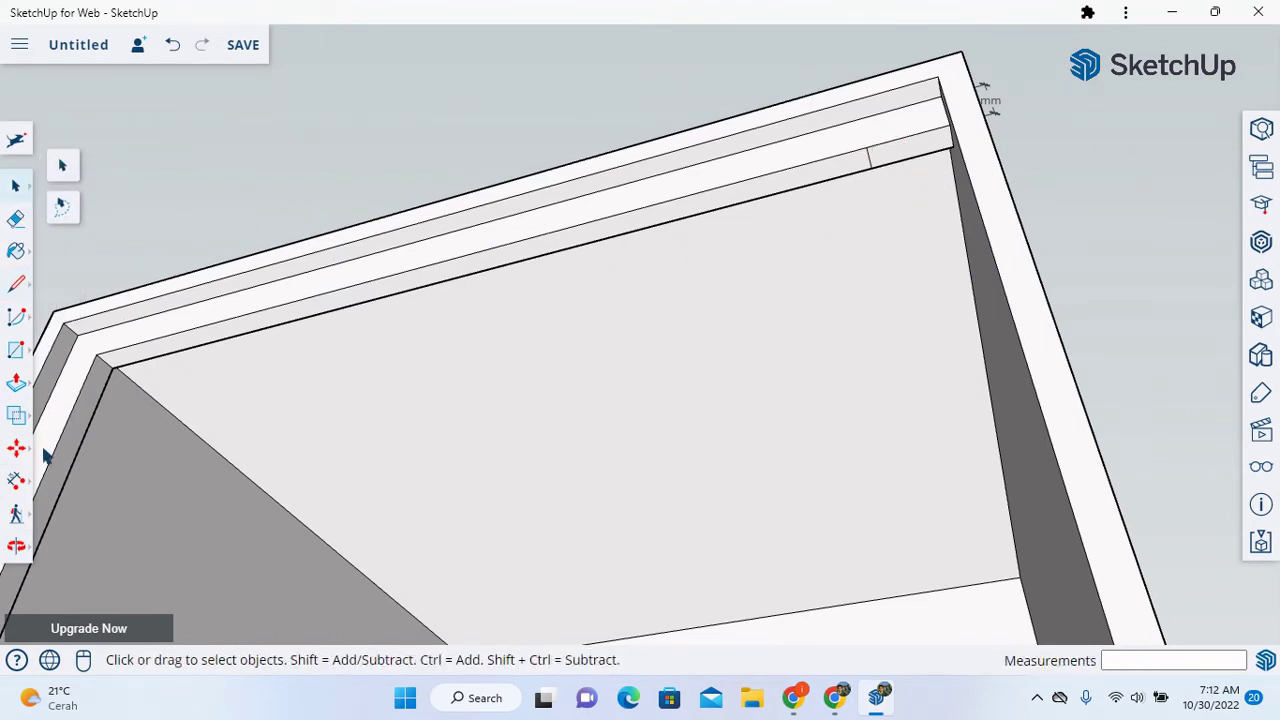
# - Pull the small end section of the upper strip's underside down 18 mm along the side wall
pyautogui.click(16, 386)
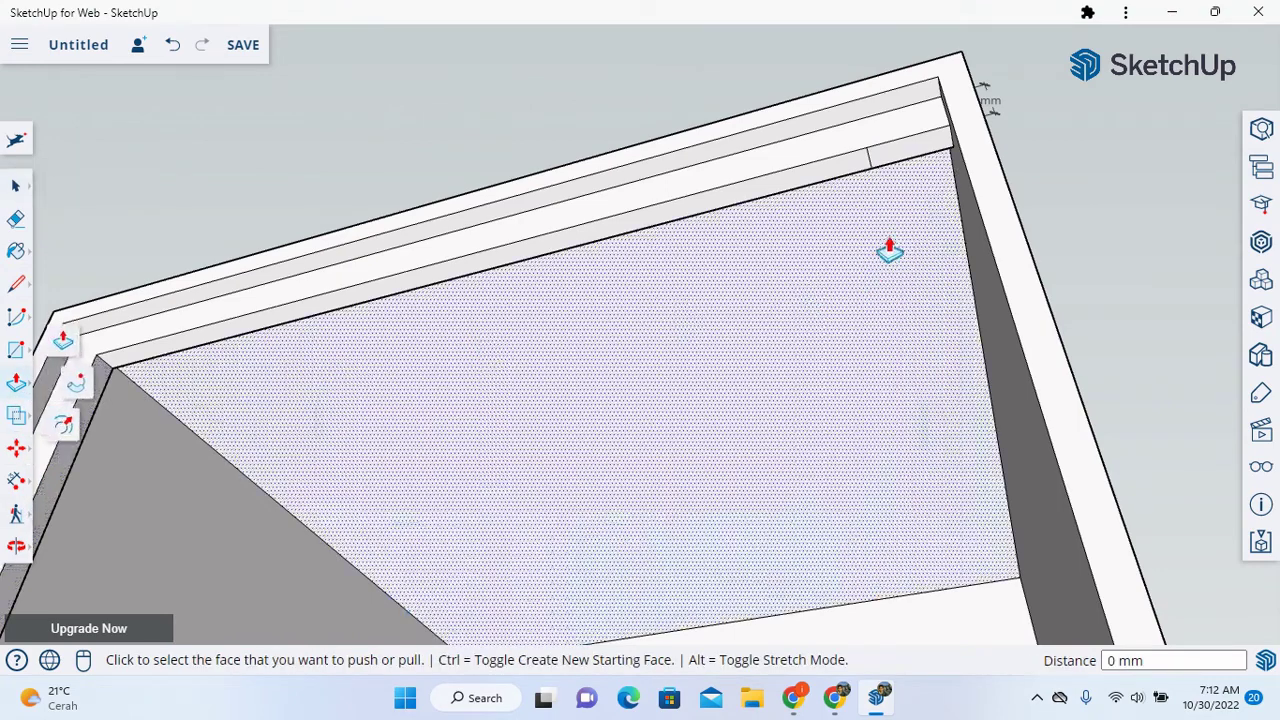
pyautogui.click(900, 160)
pyautogui.click(929, 276)
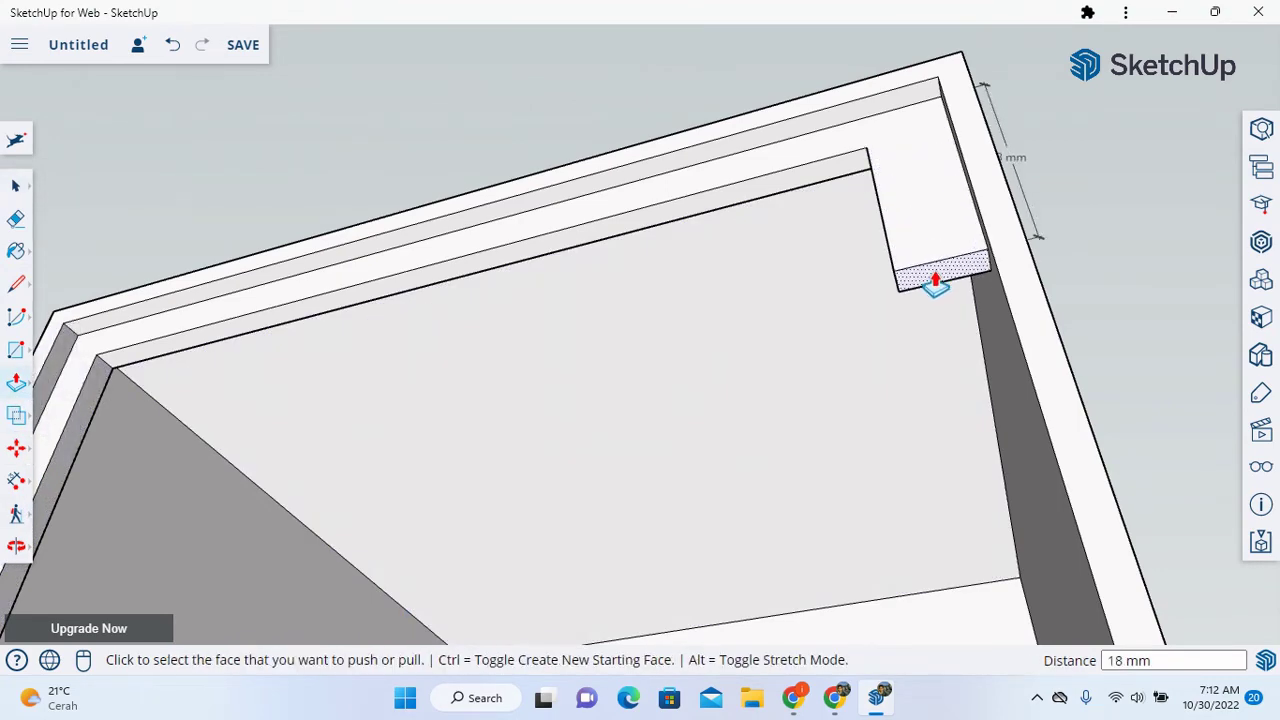
# - Dimension the width of the new downward section's lower end, placing the dimension below it
pyautogui.click(17, 479)
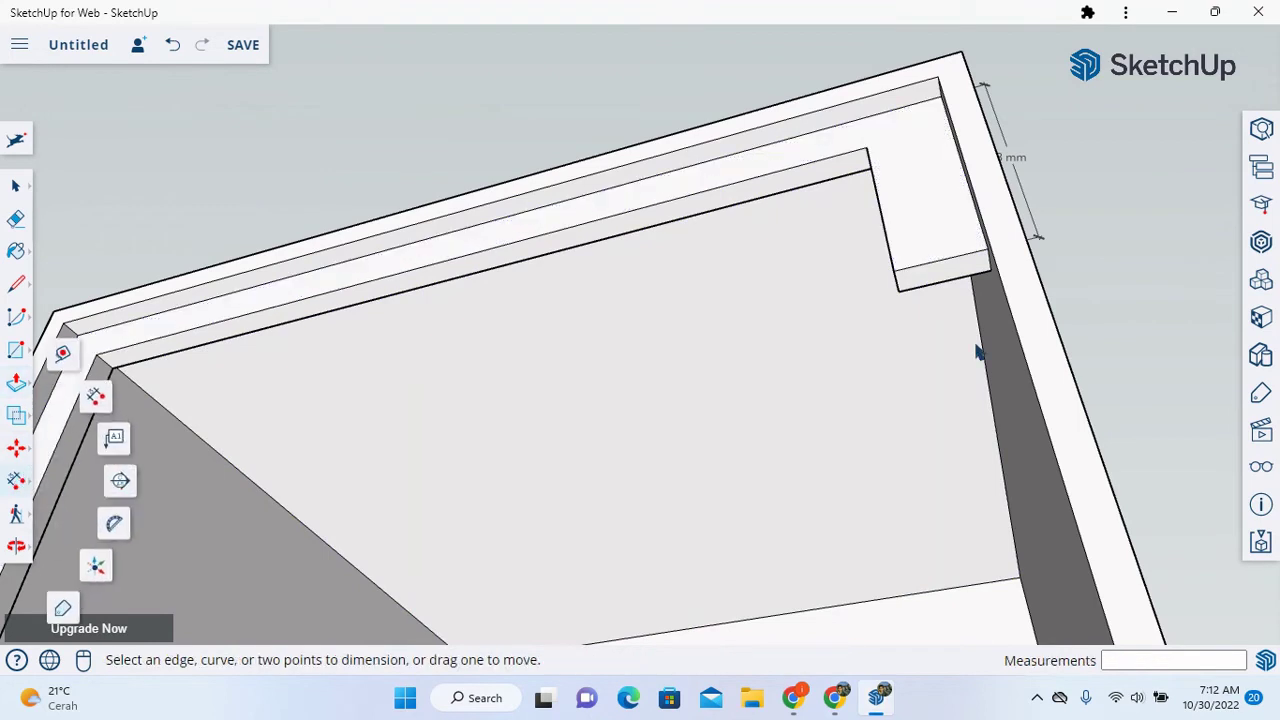
pyautogui.click(894, 271)
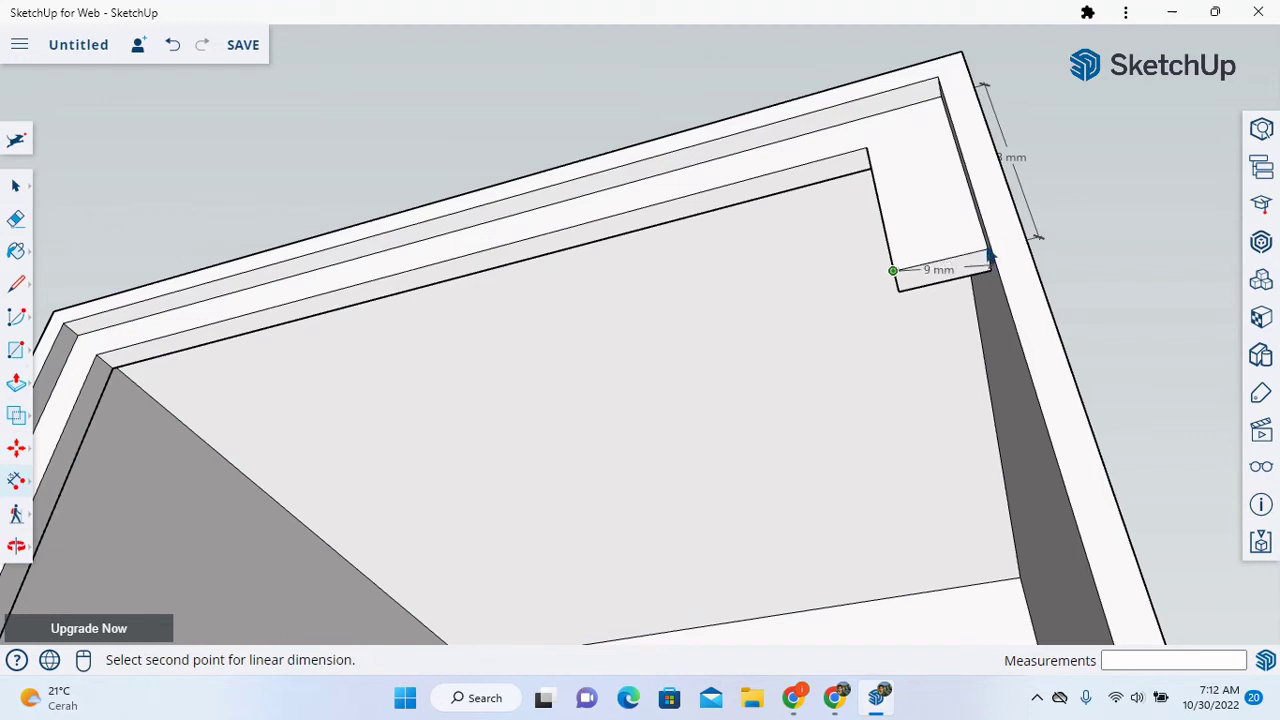
pyautogui.click(986, 251)
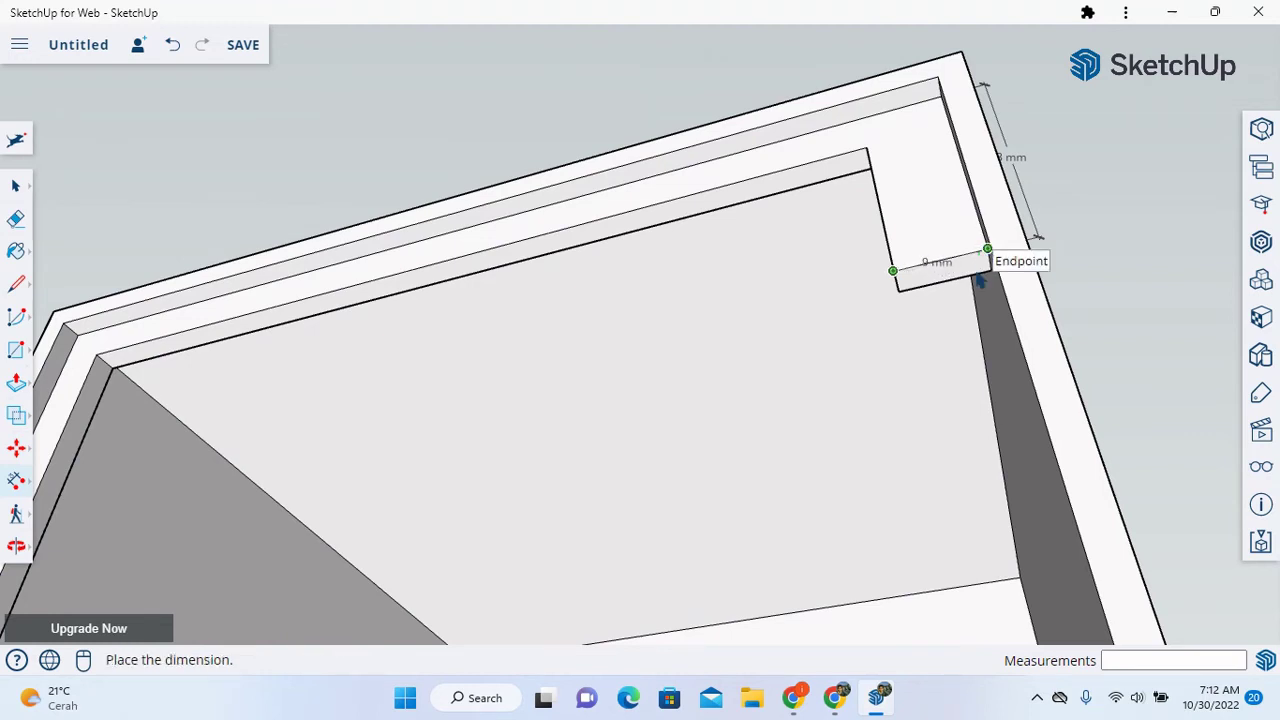
pyautogui.click(983, 307)
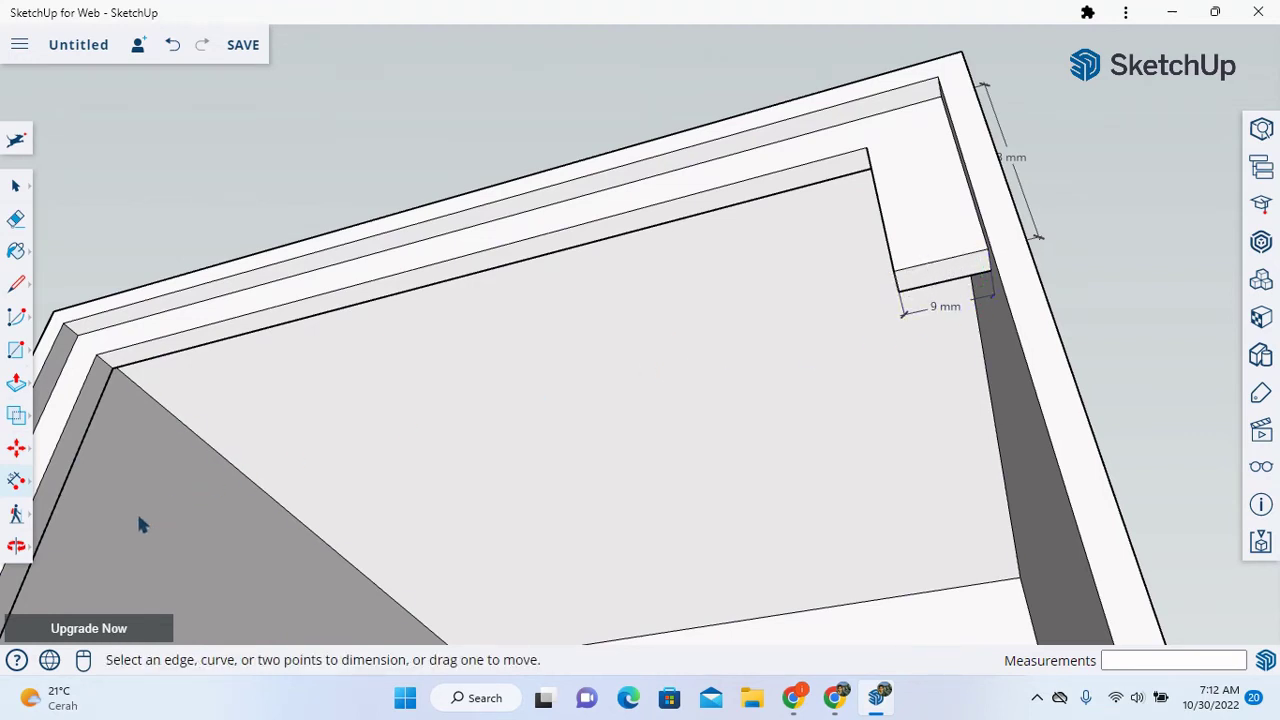
# - Push the downward section's inner side face 4 mm towards the adjacent side wall
pyautogui.click(16, 546)
pyautogui.moveTo(363, 426); pyautogui.dragTo(555, 380)
pyautogui.click(15, 385)
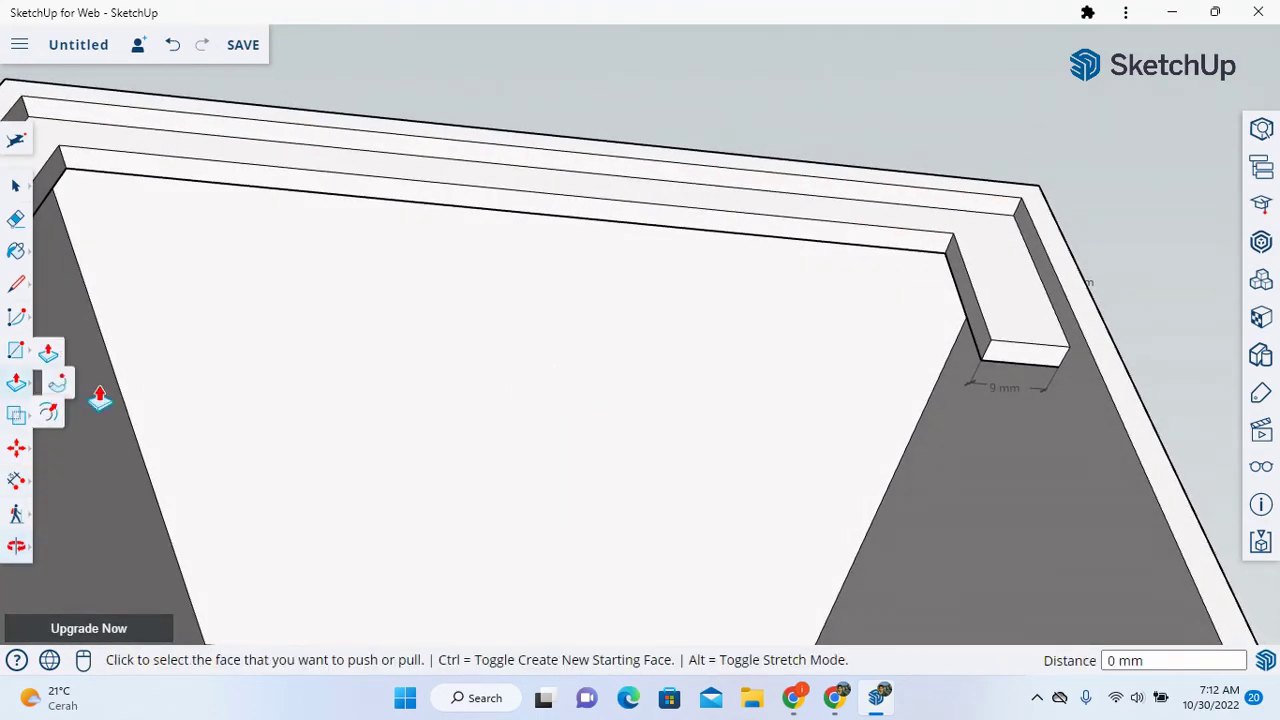
pyautogui.click(968, 302)
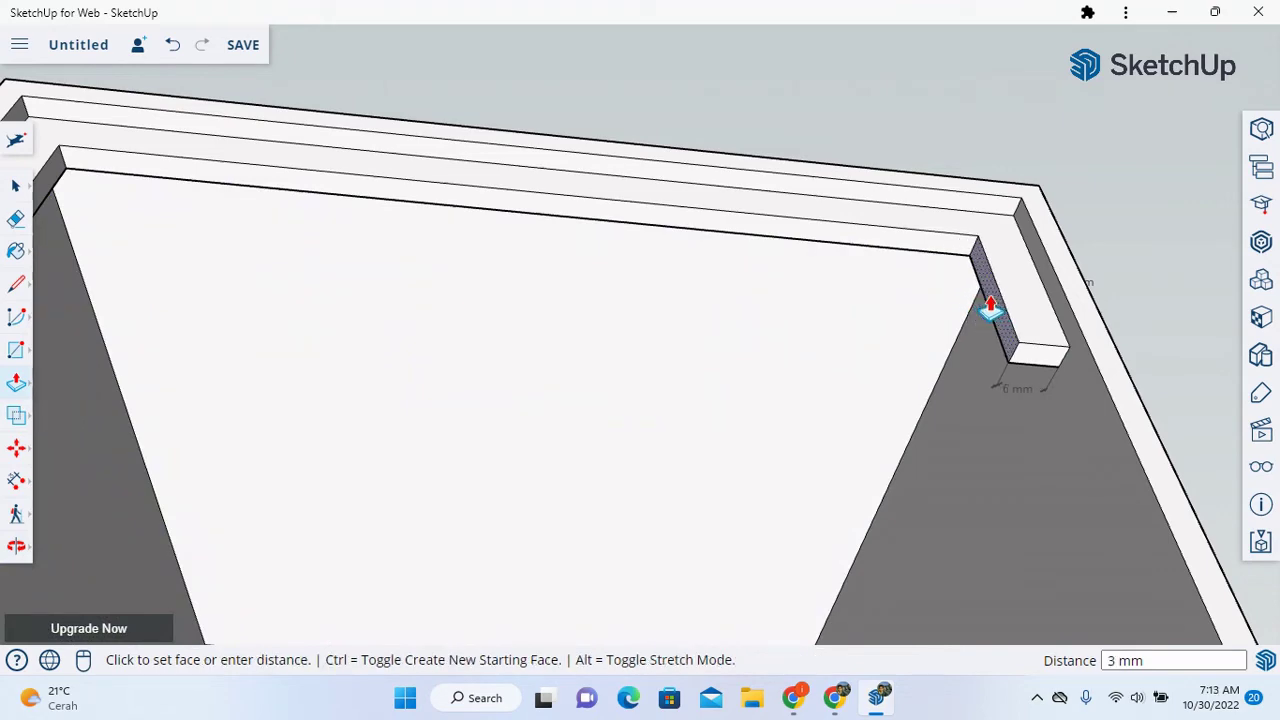
pyautogui.click(995, 310)
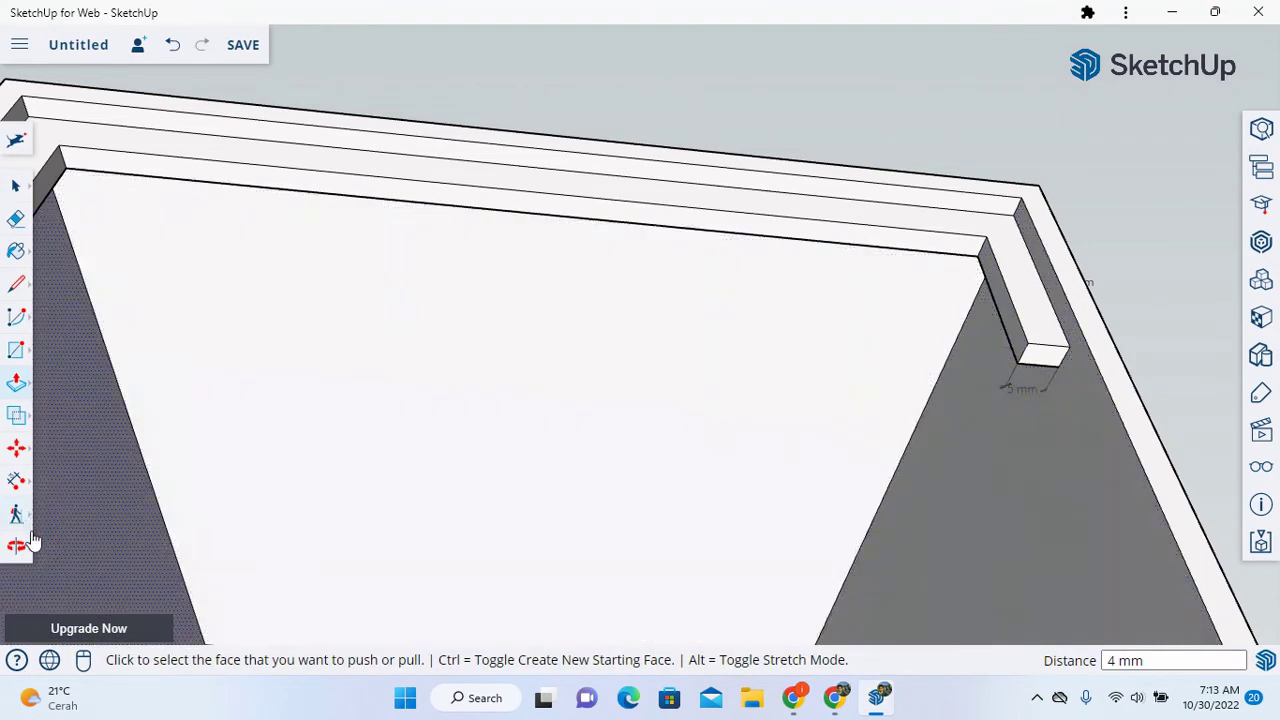
# - Pull the downward section's lower end face about 86 mm along the side wall to the lower strip, completing the rim
pyautogui.click(16, 545)
pyautogui.moveTo(322, 415); pyautogui.dragTo(380, 369)
pyautogui.click(12, 548)
pyautogui.click(89, 505)
pyautogui.scroll(2, 534, 291)
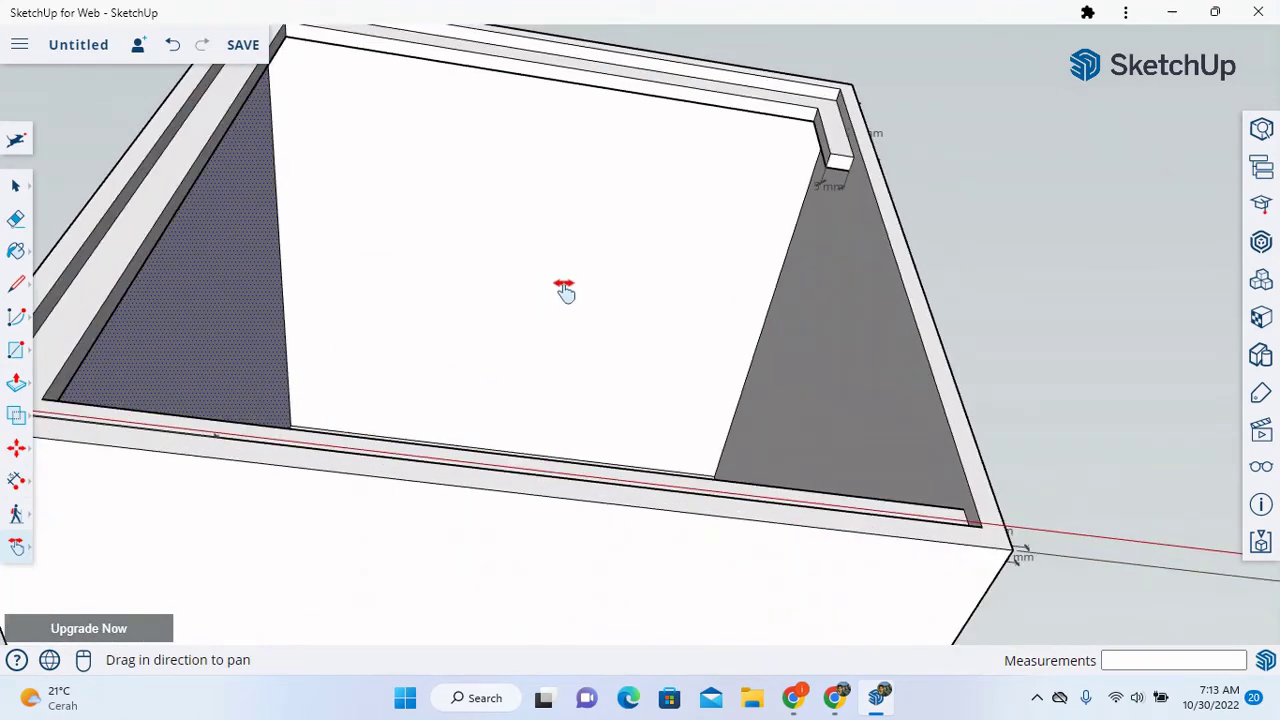
pyautogui.click(18, 548)
pyautogui.click(85, 470)
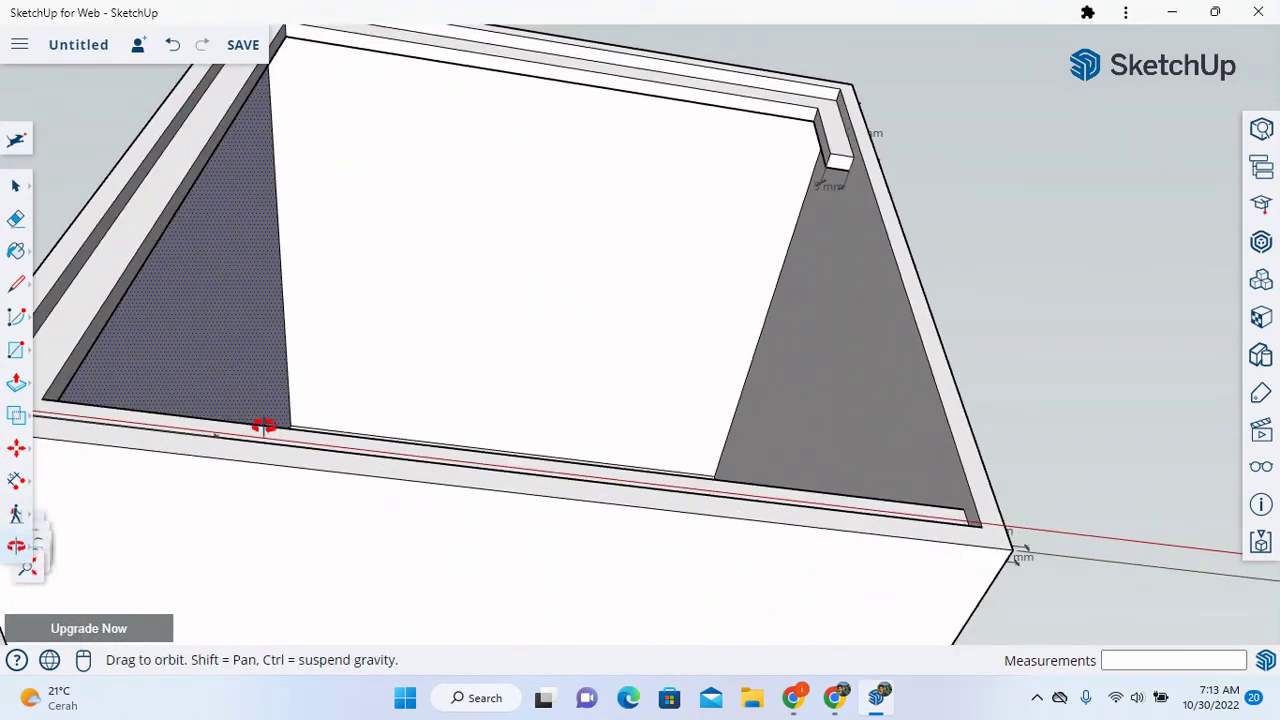
pyautogui.moveTo(266, 423); pyautogui.dragTo(450, 405)
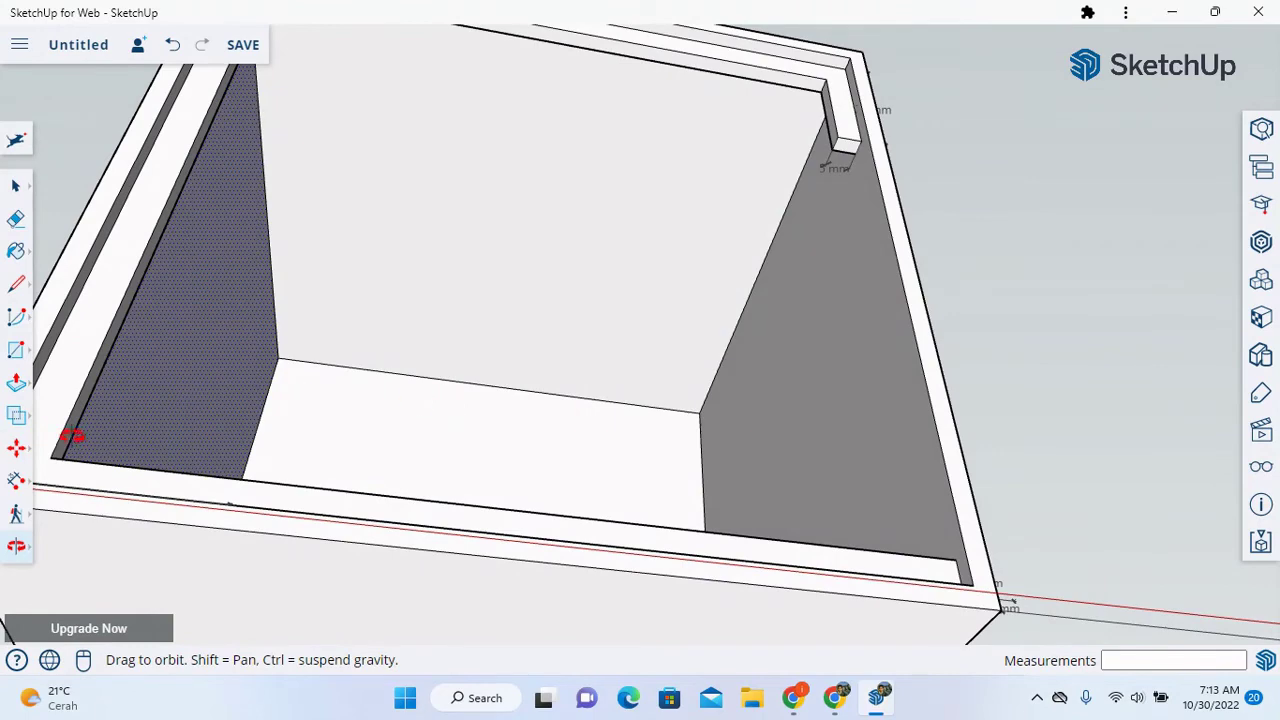
pyautogui.click(17, 384)
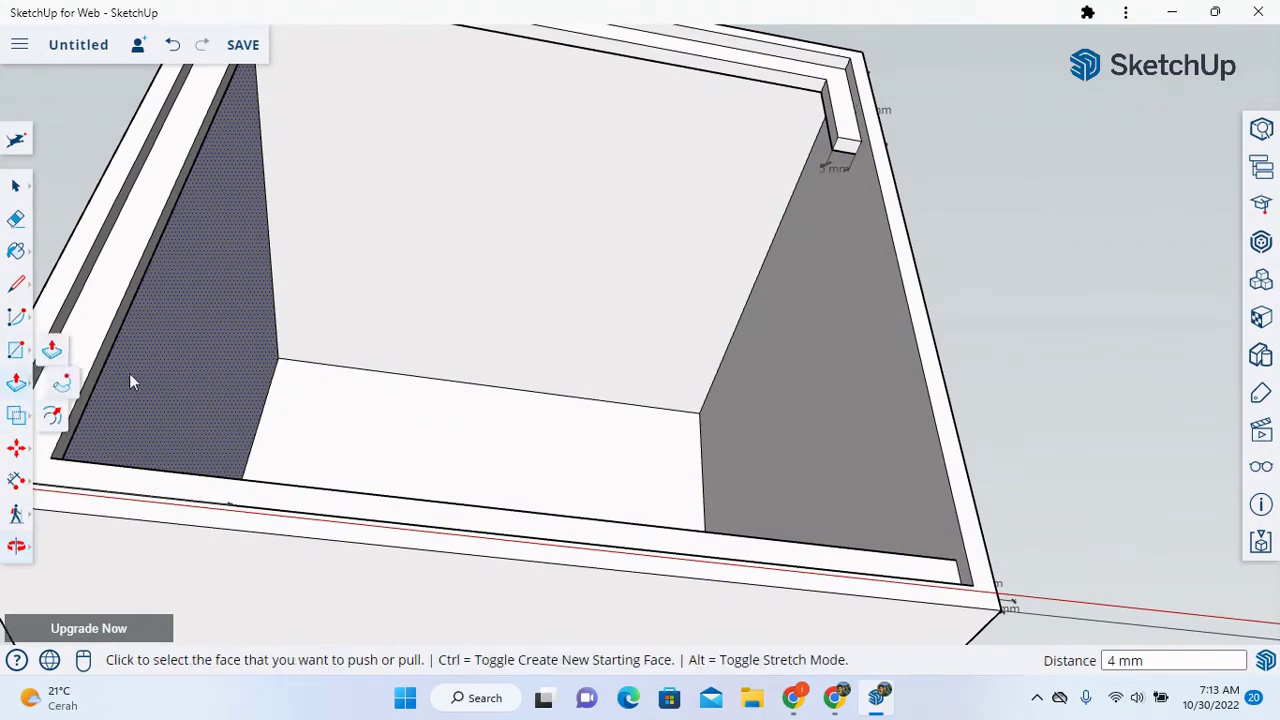
pyautogui.click(848, 150)
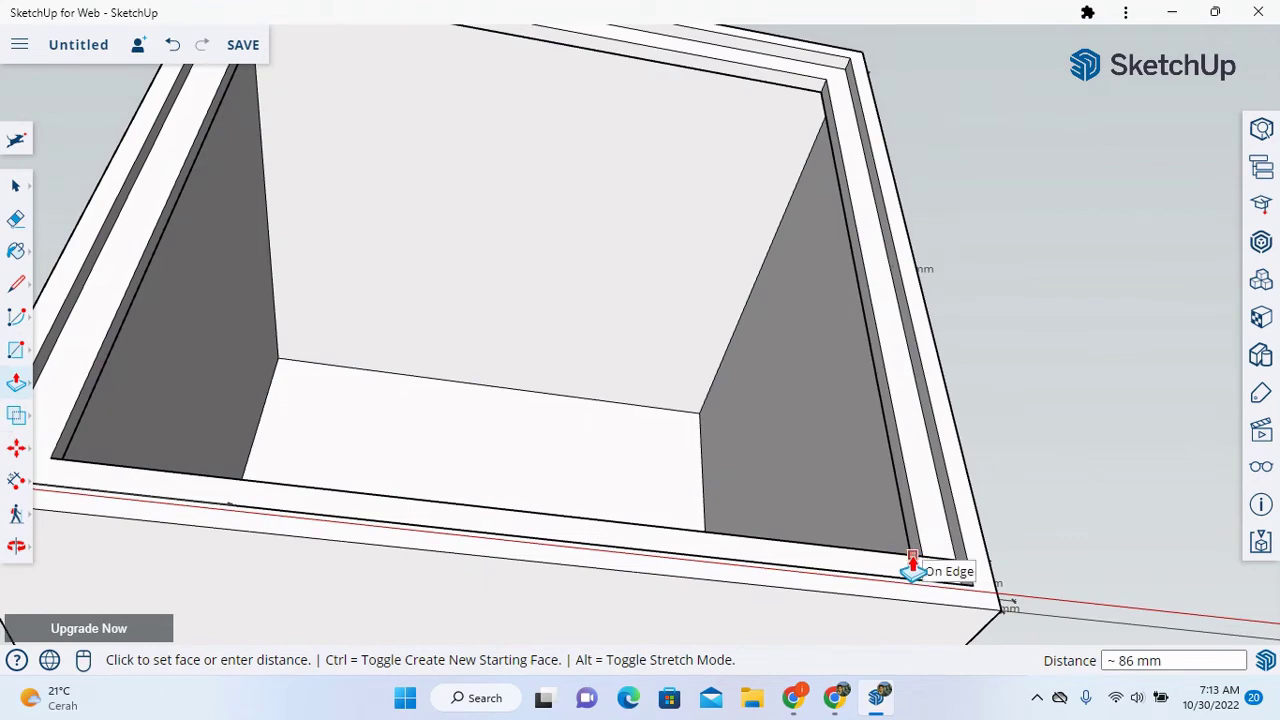
pyautogui.click(912, 567)
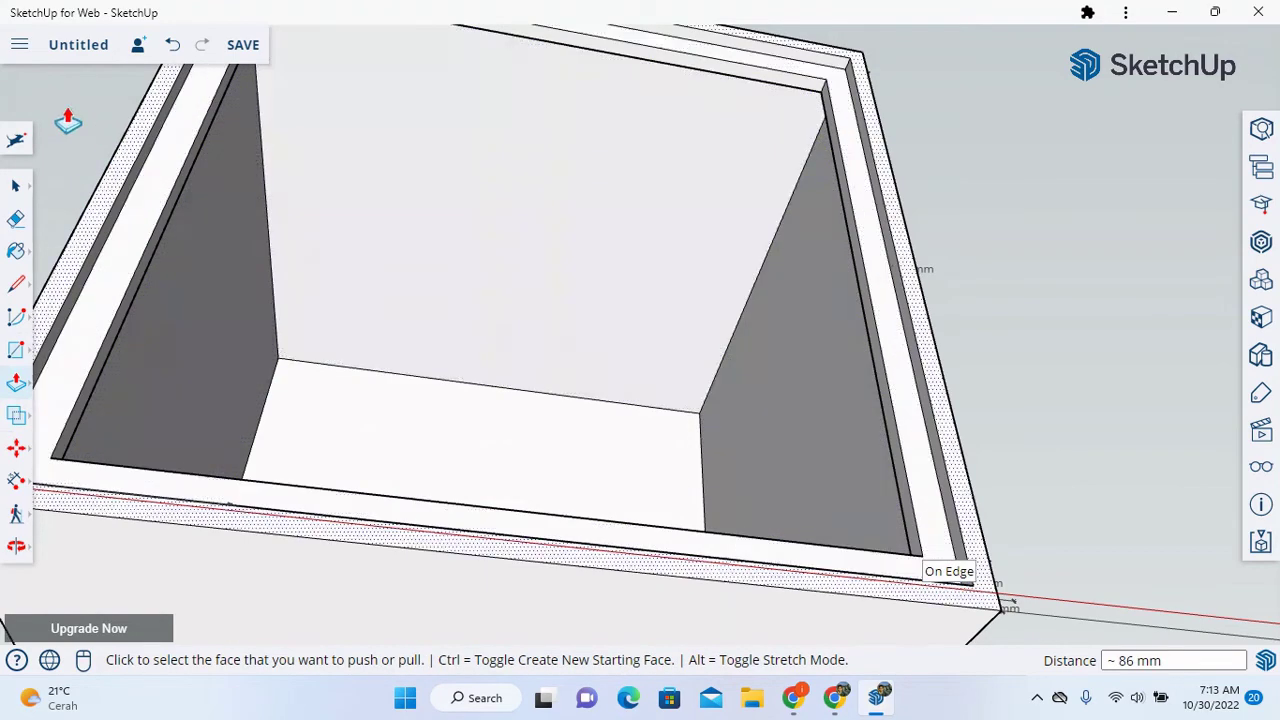
pyautogui.press('space')
# - Examine the rim around the box's open side, the interior and the tube opening from several angles
pyautogui.scroll(-3, 682, 267)
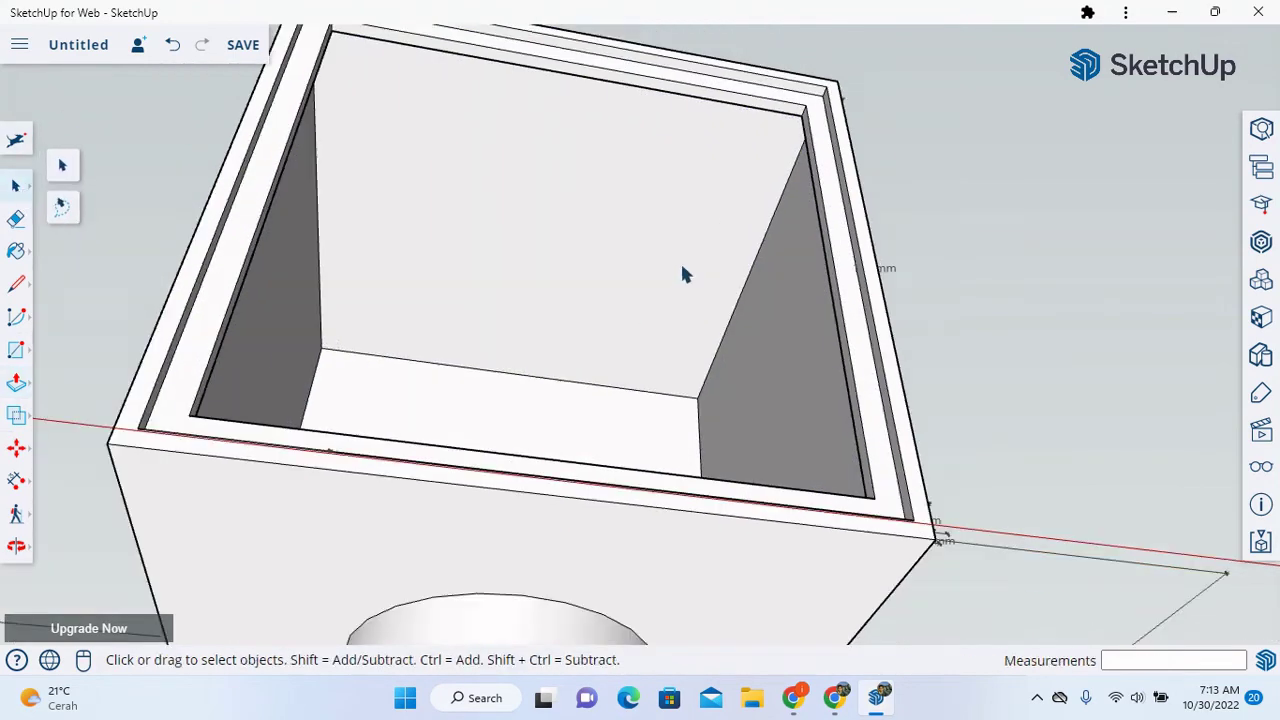
pyautogui.scroll(2, 493, 236)
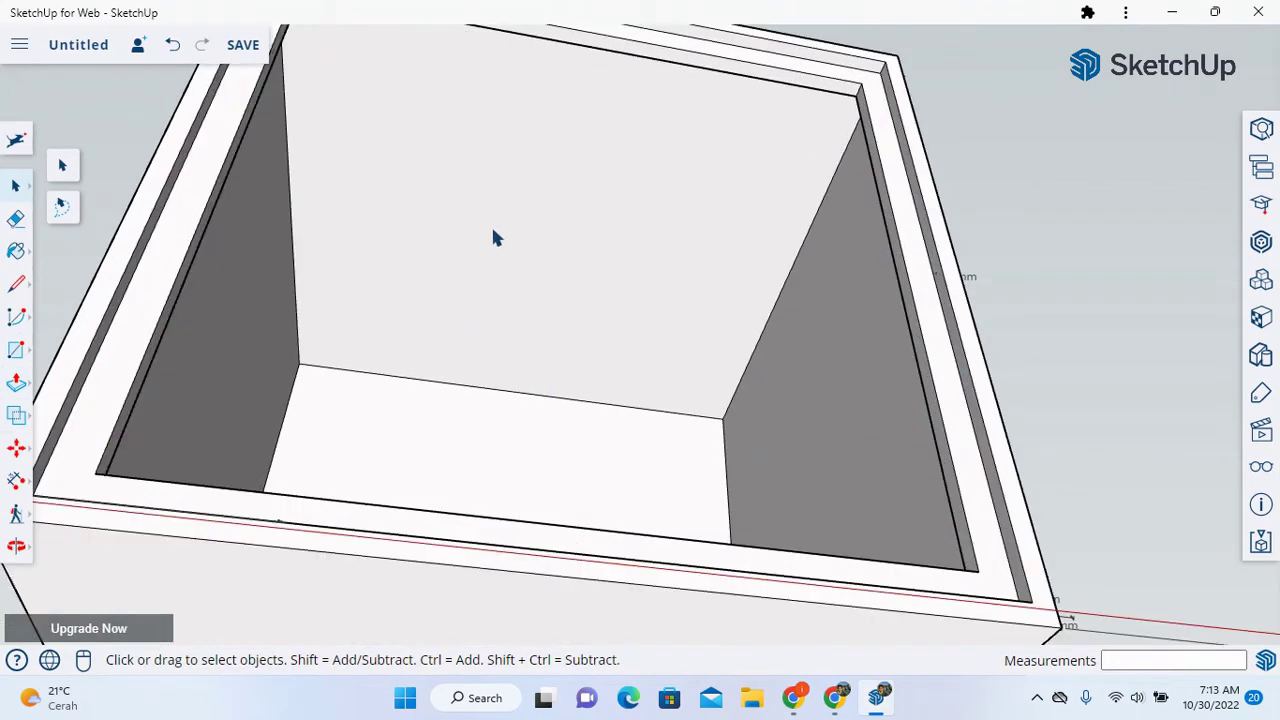
pyautogui.scroll(-3, 493, 237)
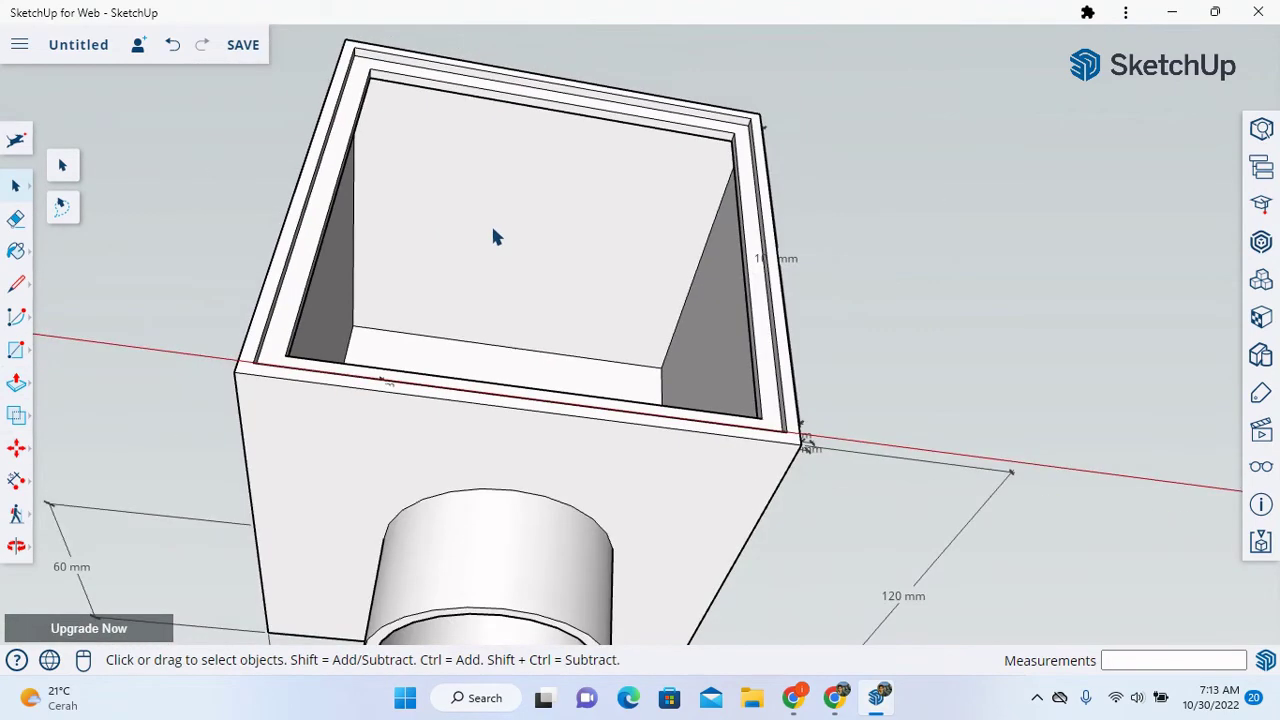
pyautogui.click(16, 547)
pyautogui.moveTo(329, 389); pyautogui.dragTo(537, 391)
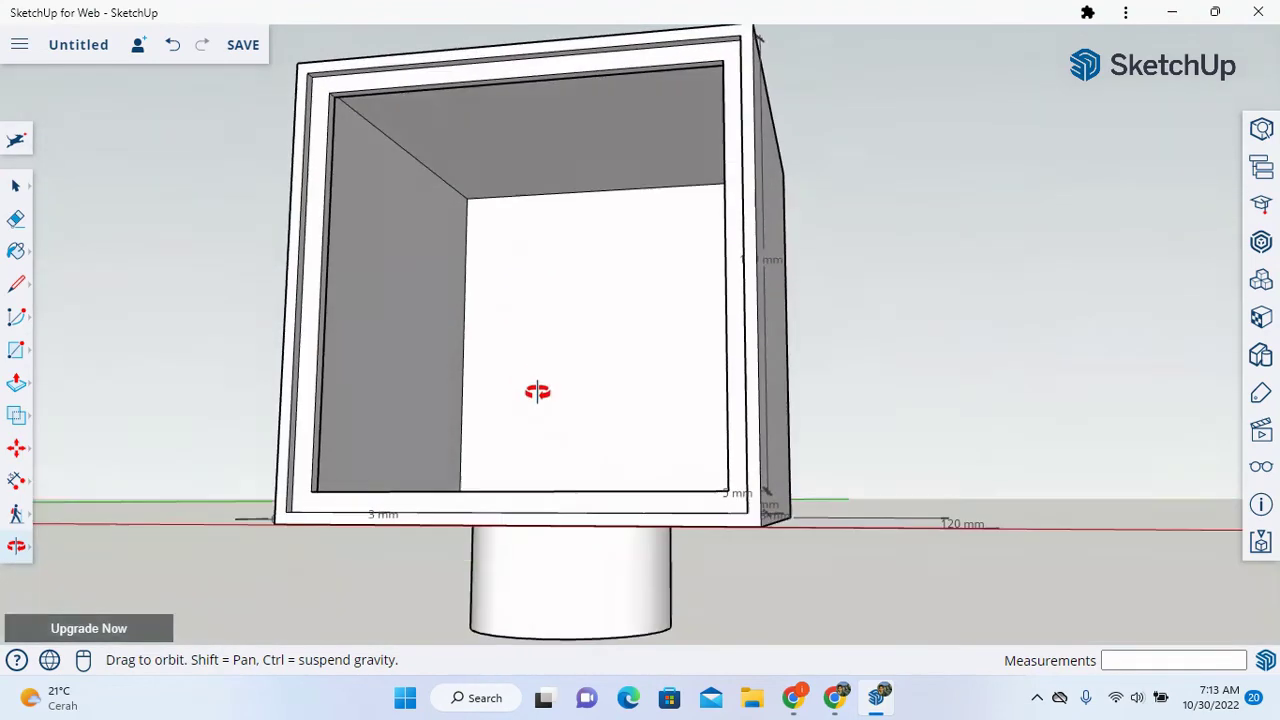
pyautogui.moveTo(543, 206); pyautogui.dragTo(357, 122)
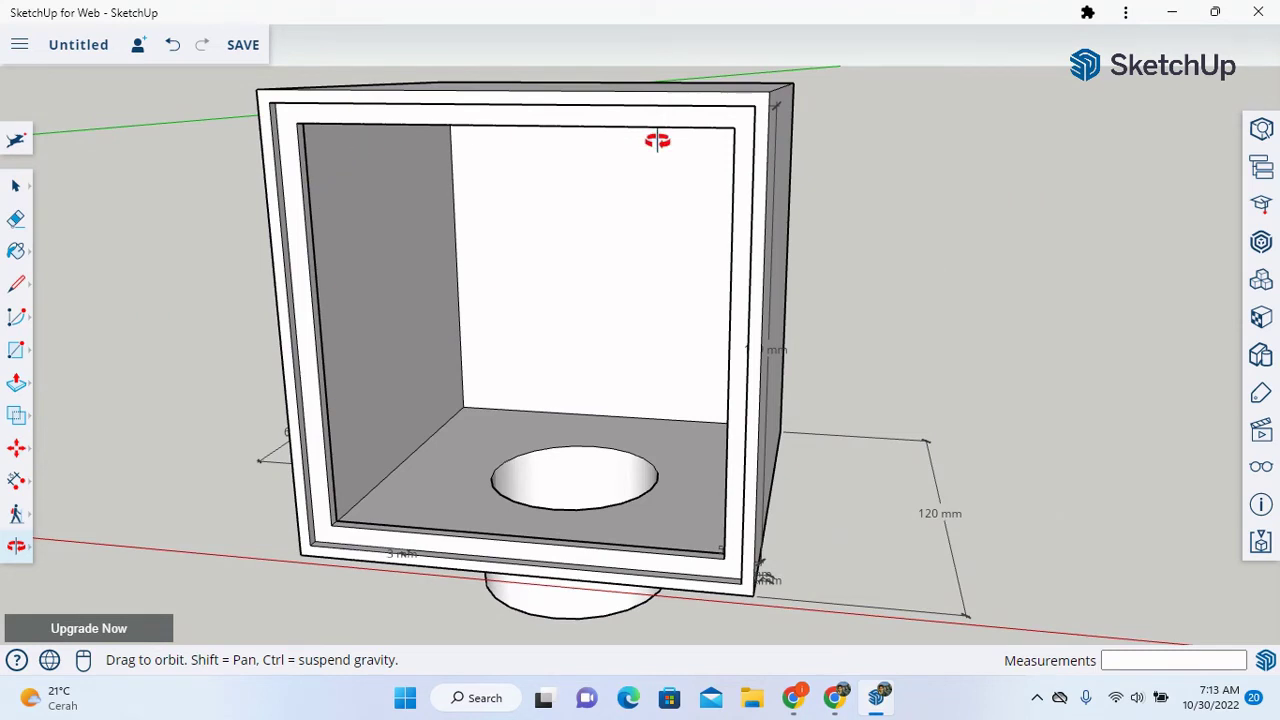
pyautogui.moveTo(676, 138); pyautogui.dragTo(716, 240)
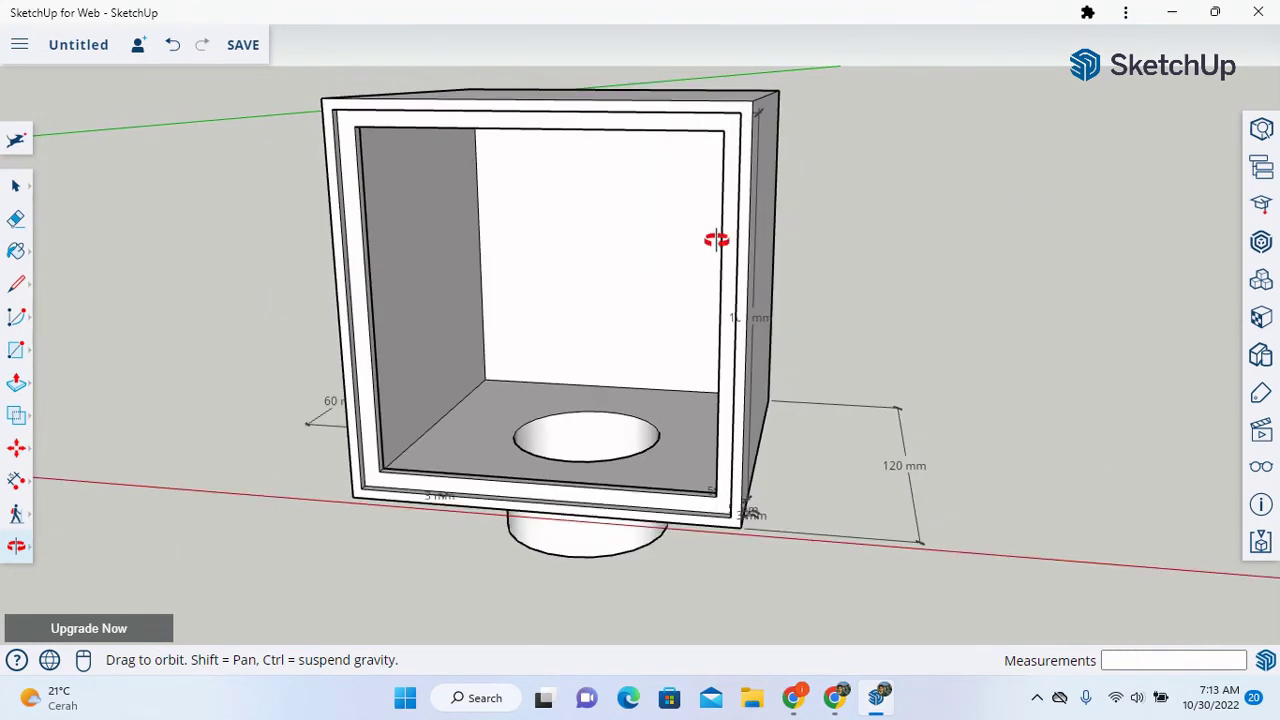
pyautogui.moveTo(857, 373); pyautogui.dragTo(894, 349)
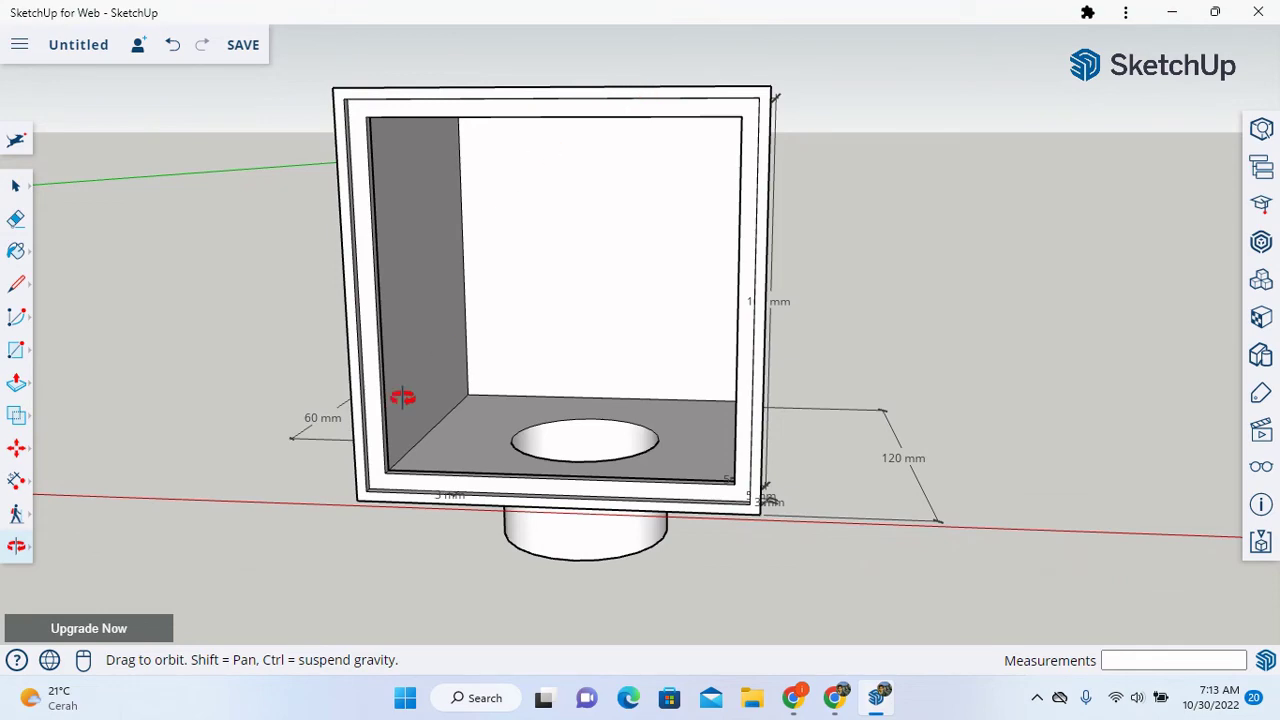
pyautogui.moveTo(812, 480); pyautogui.dragTo(766, 554)
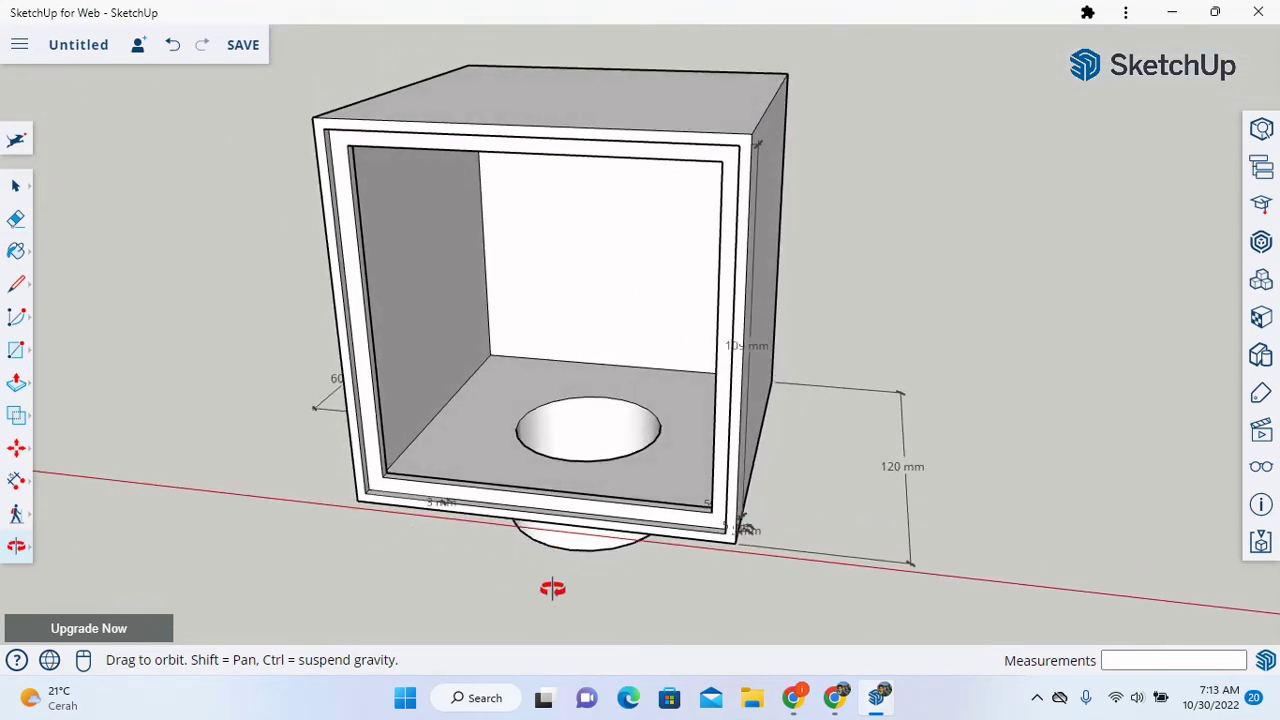
pyautogui.moveTo(552, 588); pyautogui.dragTo(574, 537)
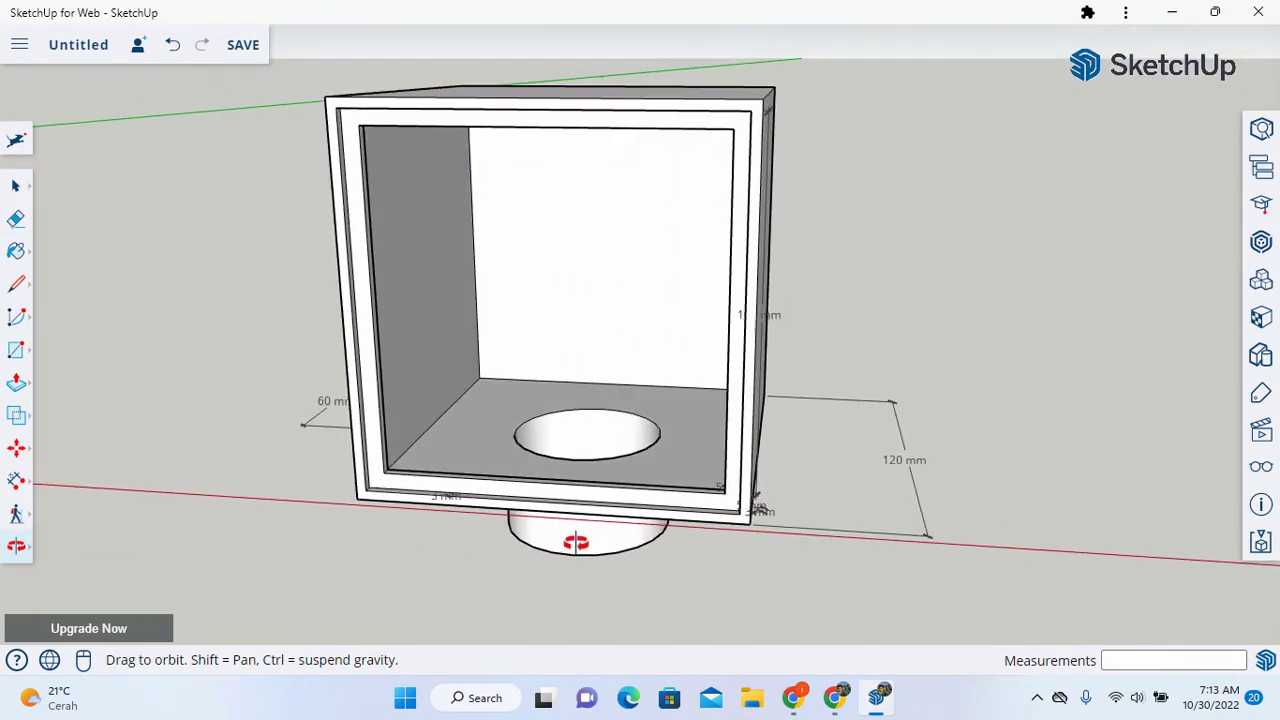
# - Dimension the open side's width between the lower inner corners of the outer walls, placing the dimension below the box
pyautogui.click(22, 190)
pyautogui.click(16, 481)
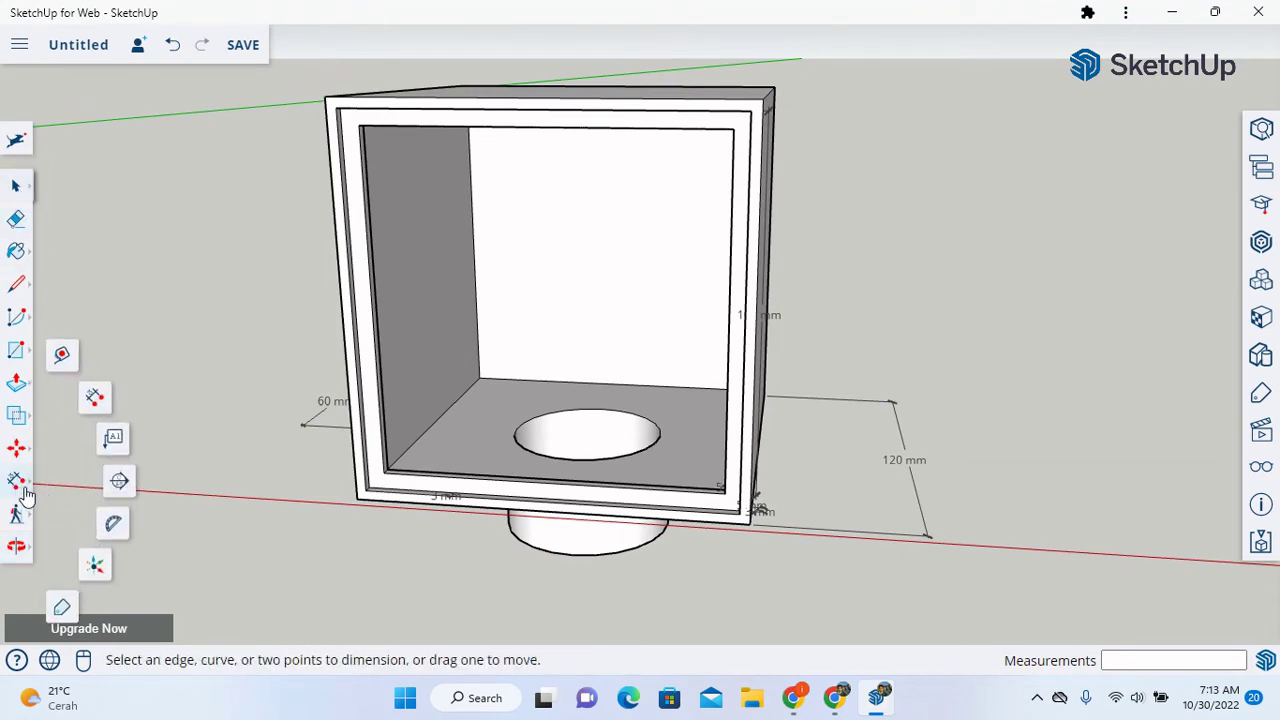
pyautogui.click(88, 406)
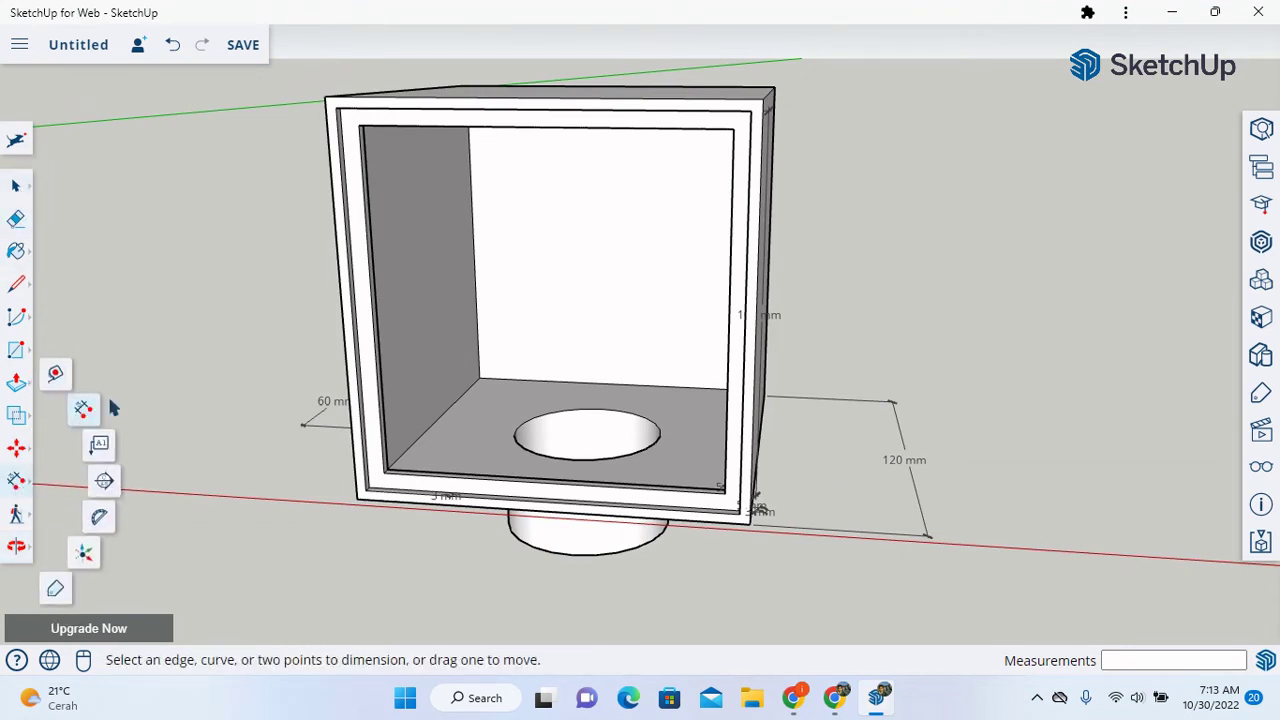
pyautogui.click(366, 493)
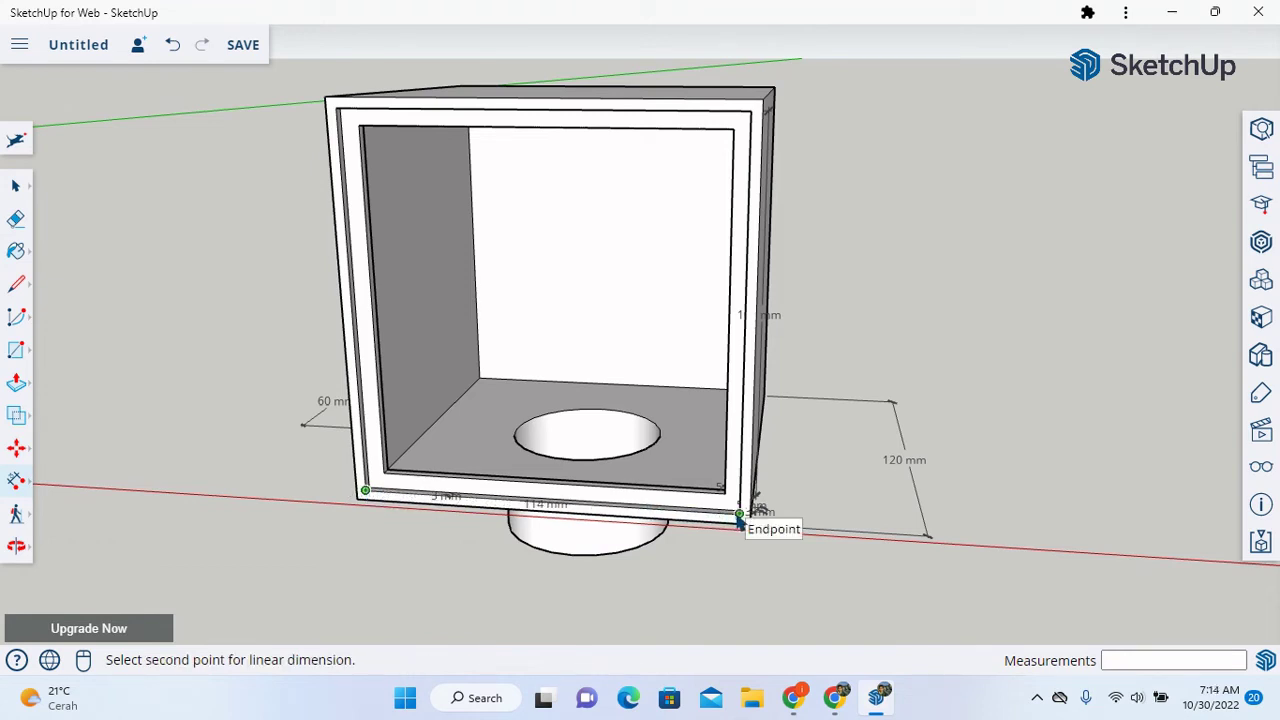
pyautogui.click(739, 516)
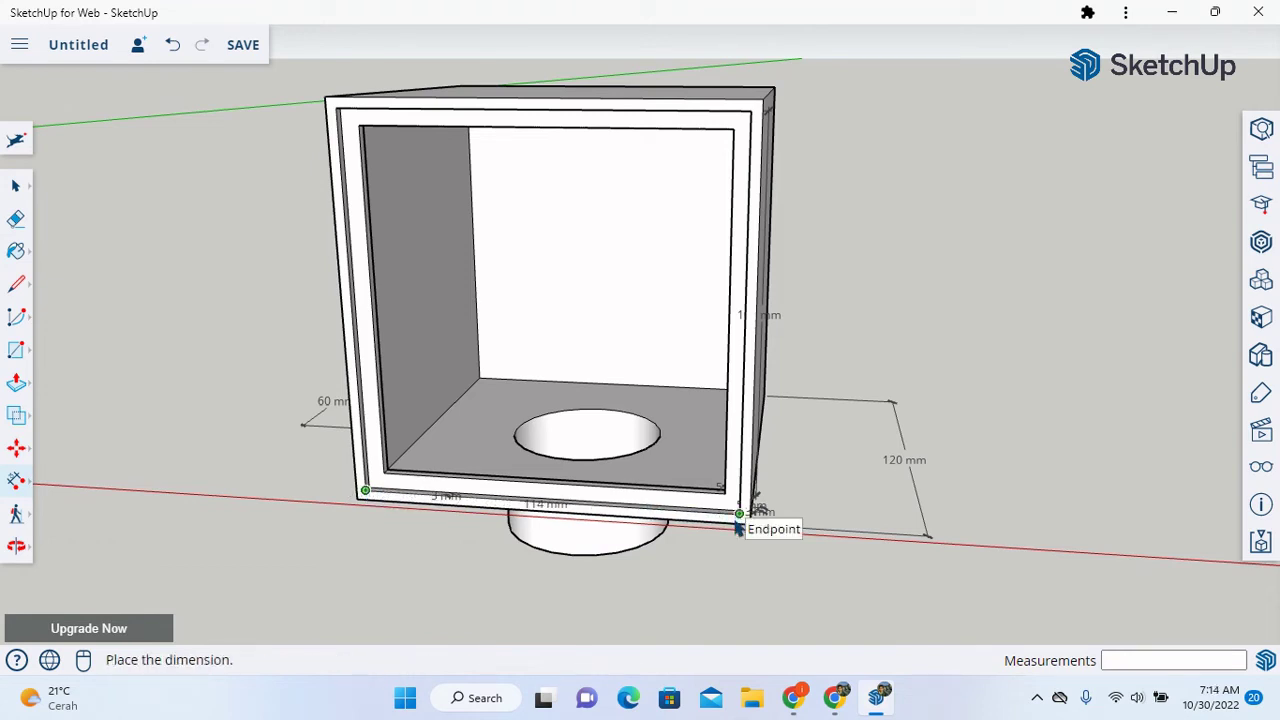
pyautogui.click(724, 593)
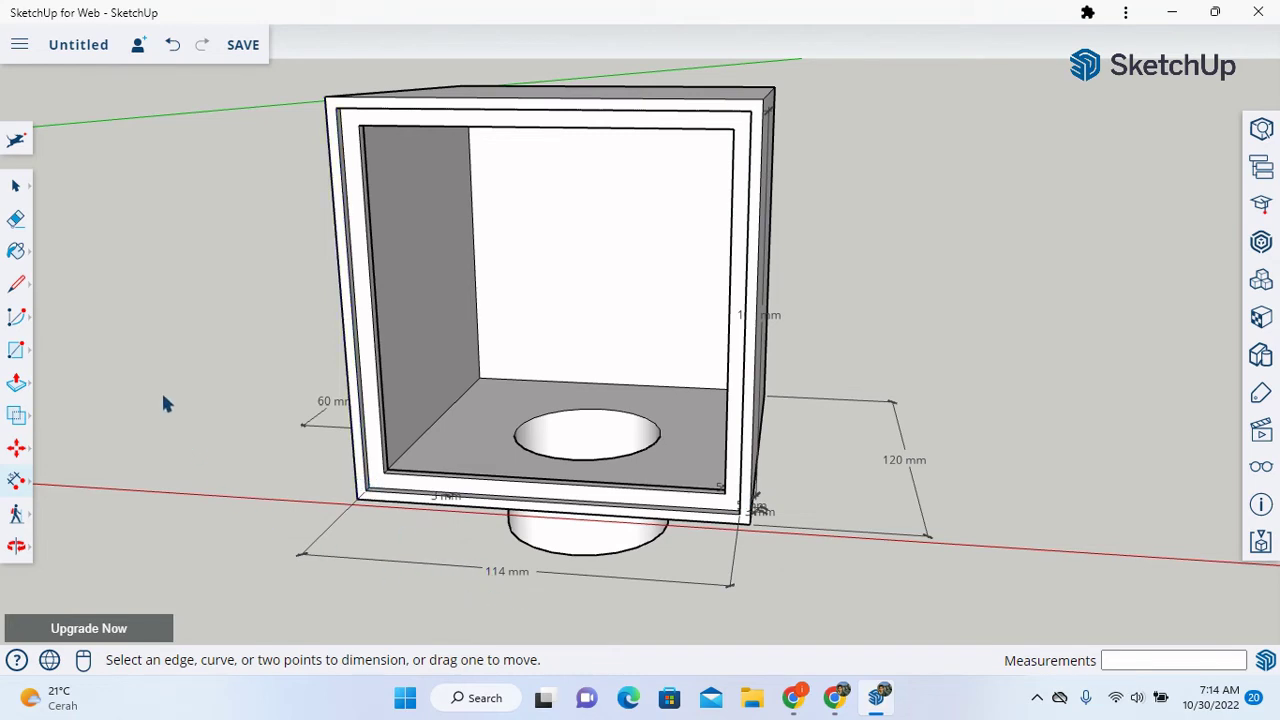
# - Try to draw an upright four-line rectangle about 94 mm wide and 118 mm high beside the box
pyautogui.scroll(3, 811, 440)
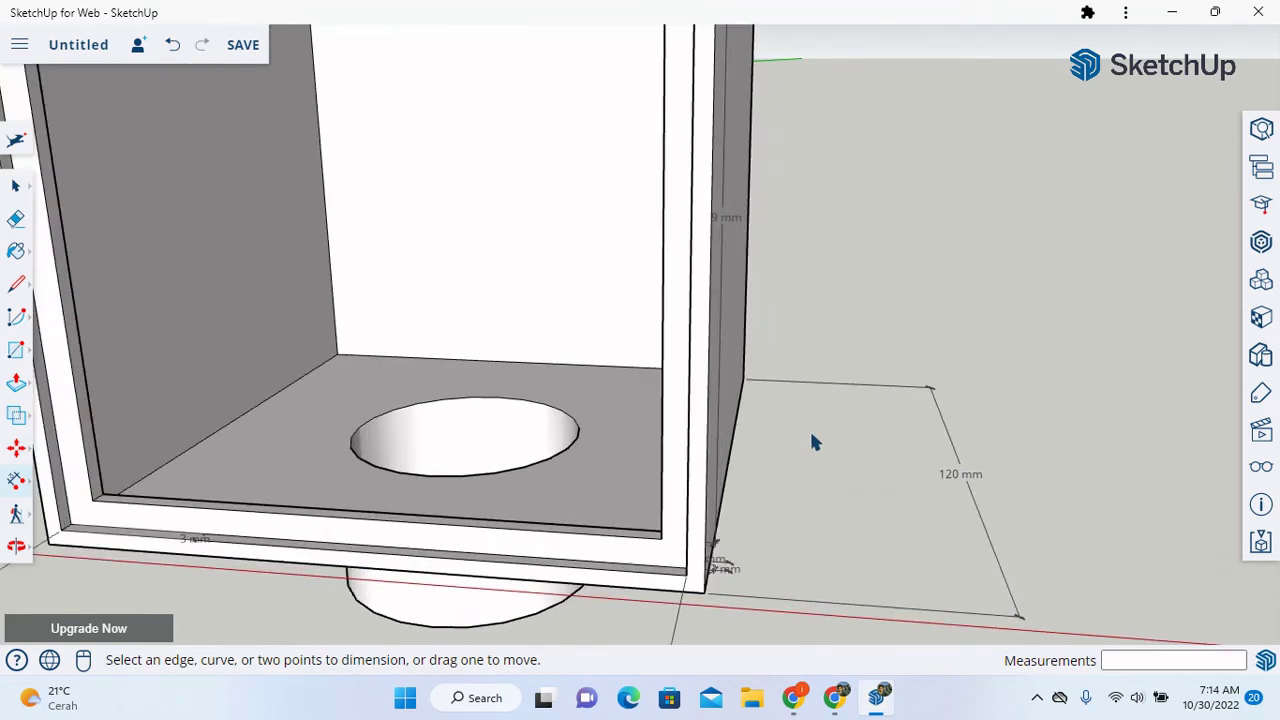
pyautogui.scroll(-5, 811, 440)
pyautogui.scroll(-1, 810, 438)
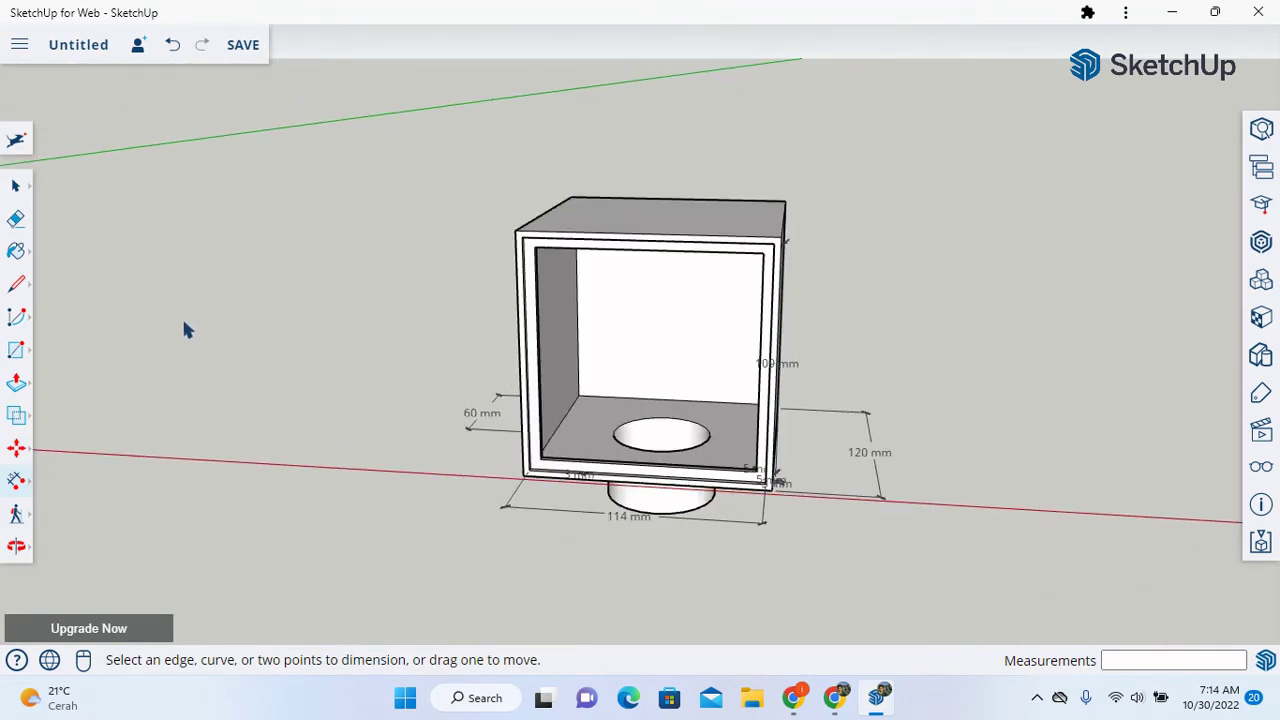
pyautogui.click(18, 353)
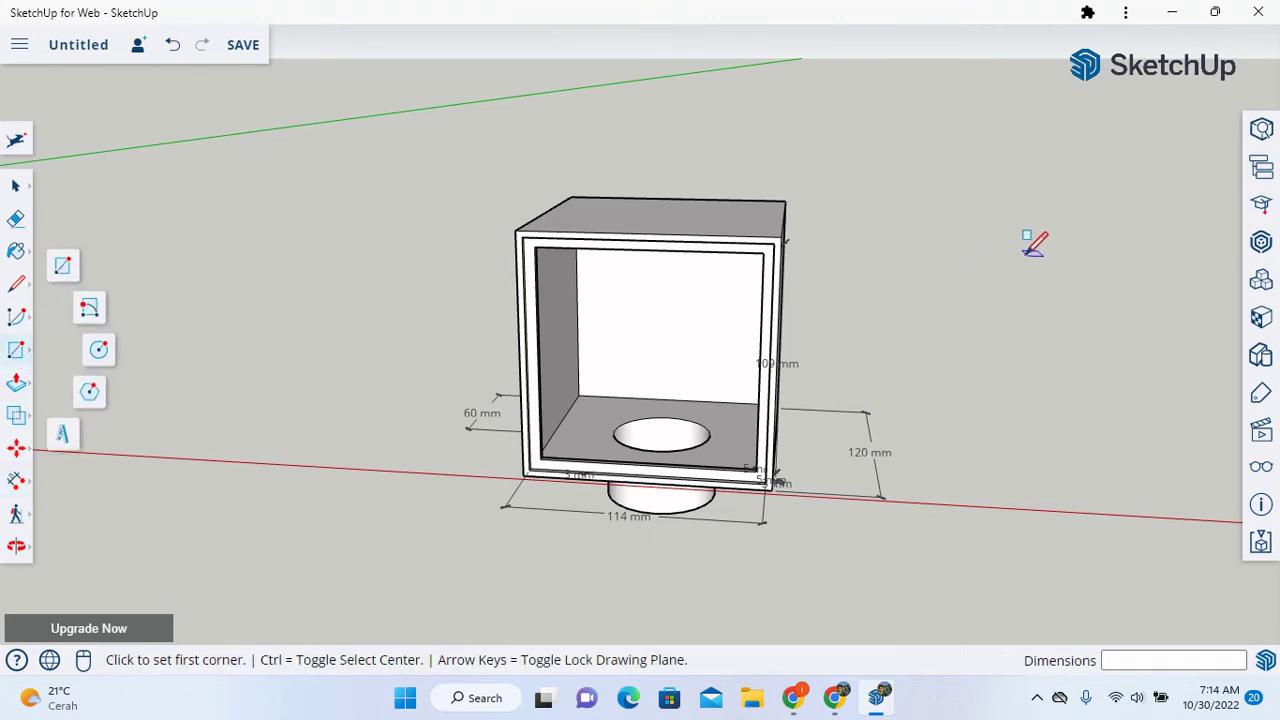
pyautogui.click(17, 549)
pyautogui.moveTo(422, 467); pyautogui.dragTo(560, 429)
pyautogui.scroll(-2, 308, 447)
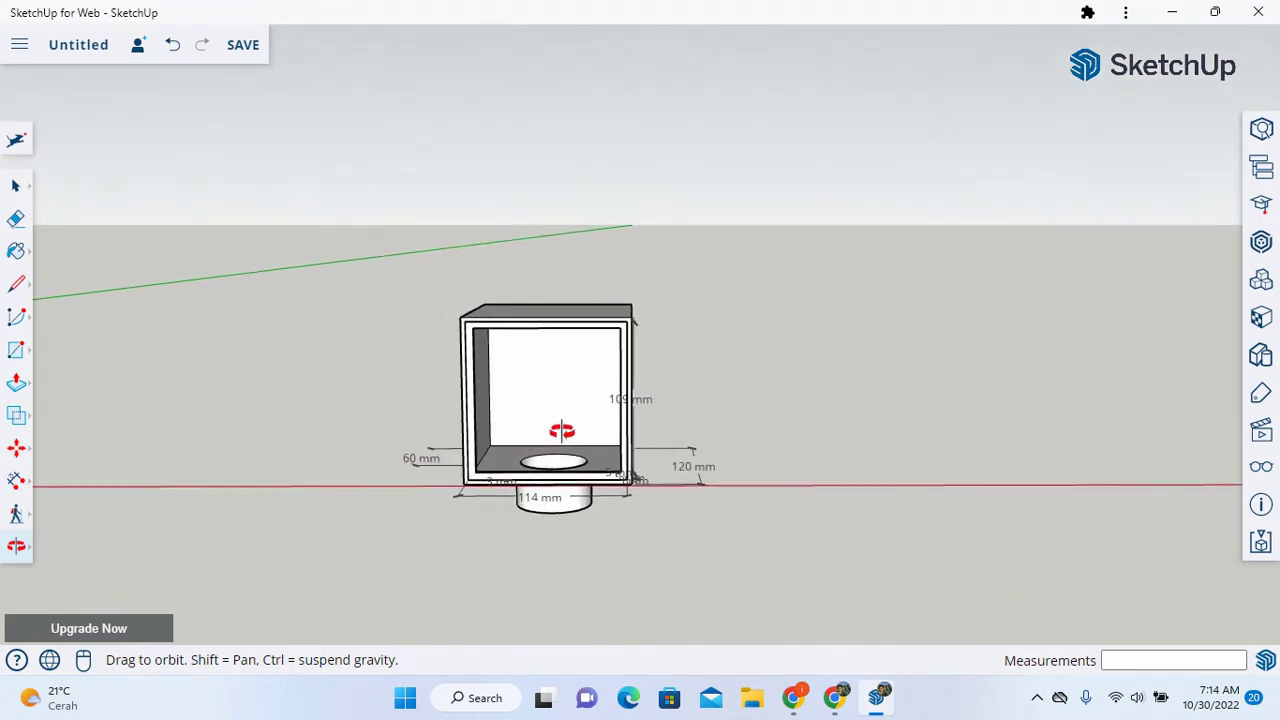
pyautogui.click(18, 285)
pyautogui.click(797, 320)
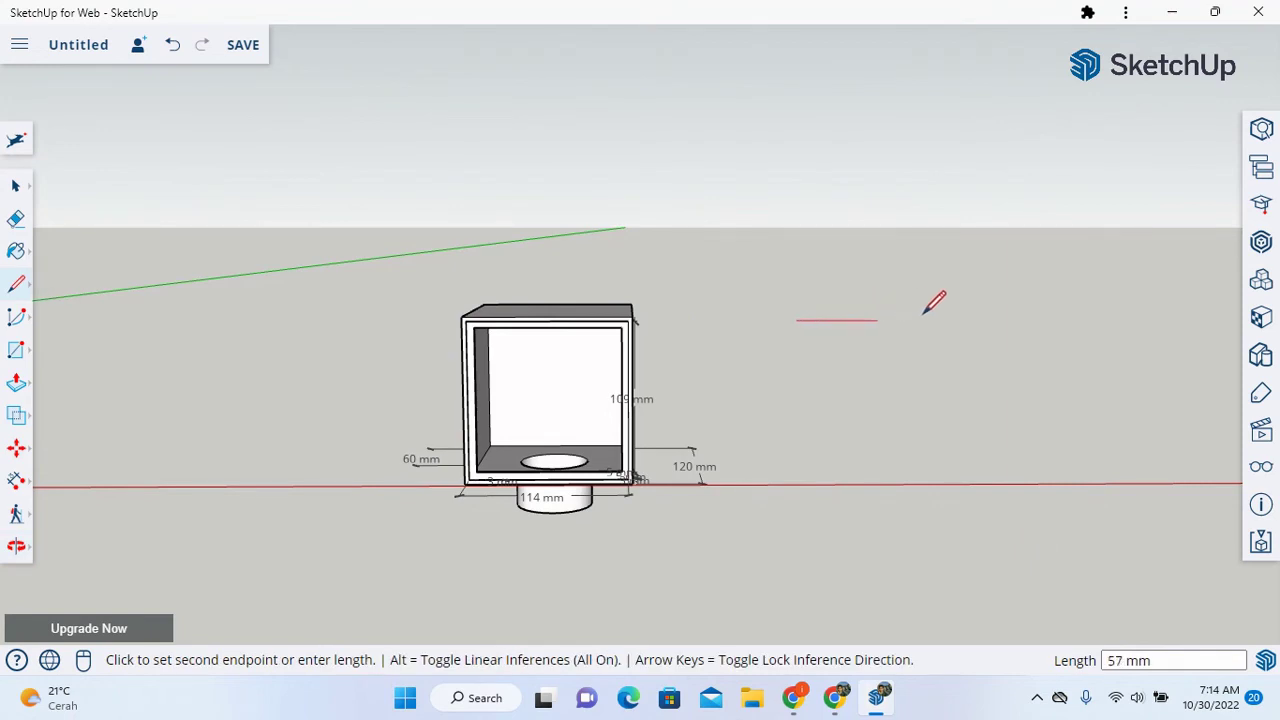
pyautogui.click(929, 320)
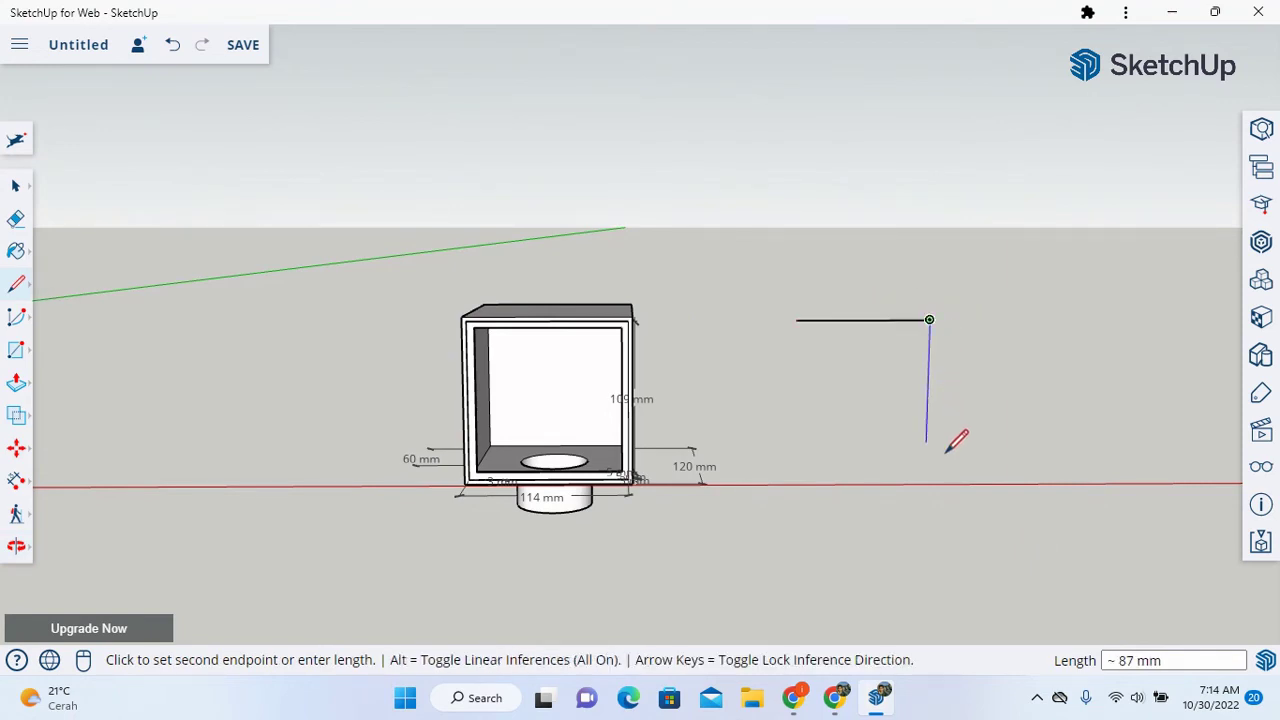
pyautogui.click(843, 487)
pyautogui.click(795, 484)
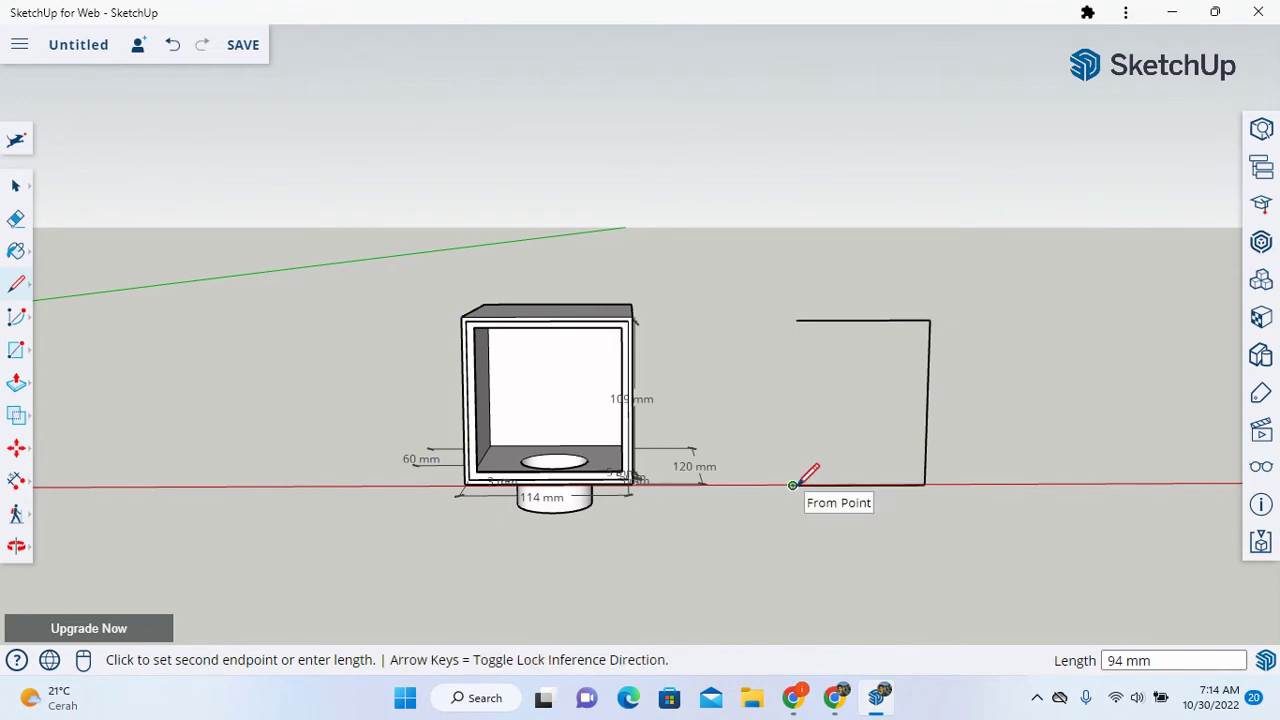
pyautogui.click(796, 320)
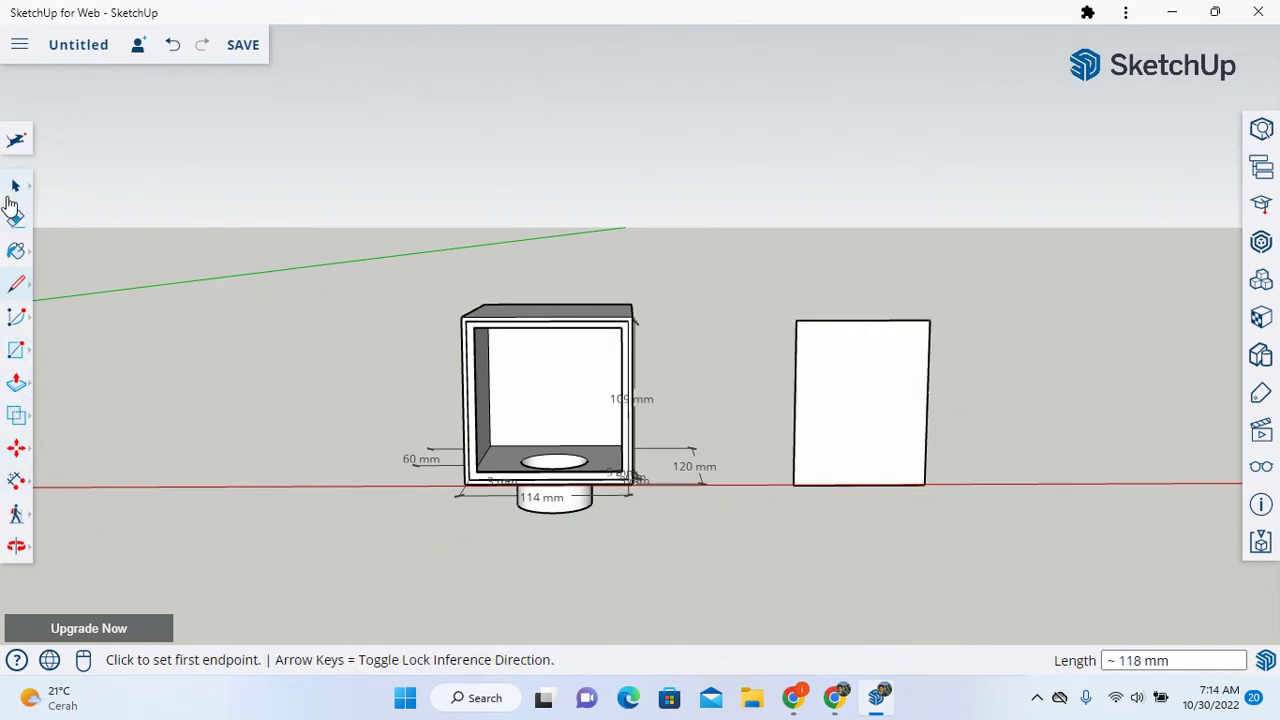
# - Undo the four lines of the rectangular outline beside the box
pyautogui.hotkey('ctrl', 'z')
pyautogui.hotkey('ctrl', 'z')
pyautogui.hotkey('ctrl', 'z')
pyautogui.hotkey('ctrl', 'z')
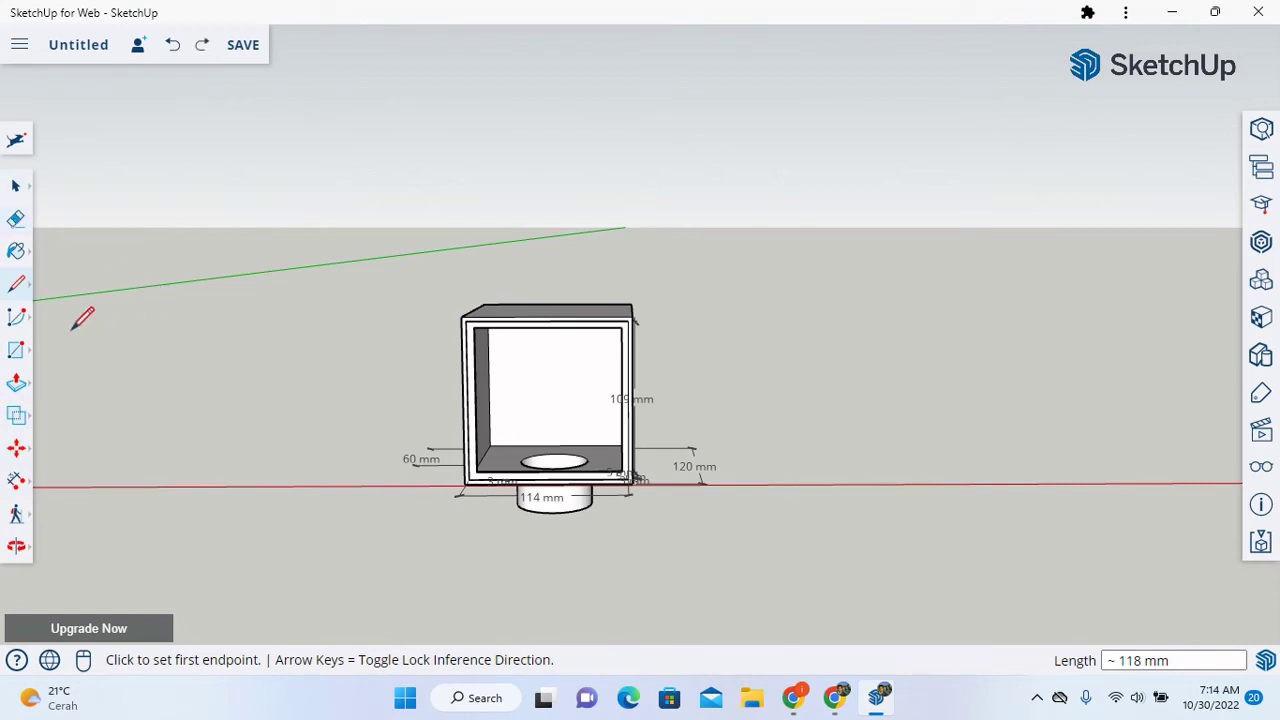
# - Draw an upright 114 by 114 mm square face beside the box with the Rectangle tool
pyautogui.click(17, 352)
pyautogui.click(62, 268)
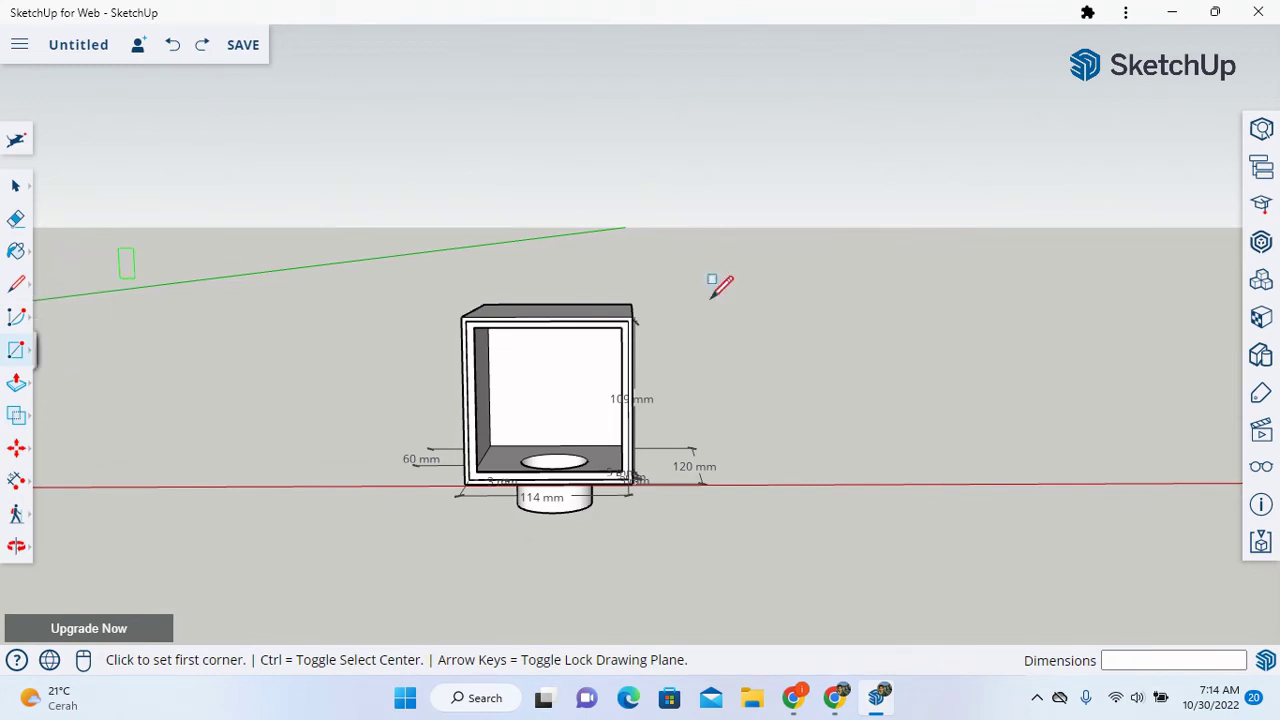
pyautogui.click(849, 313)
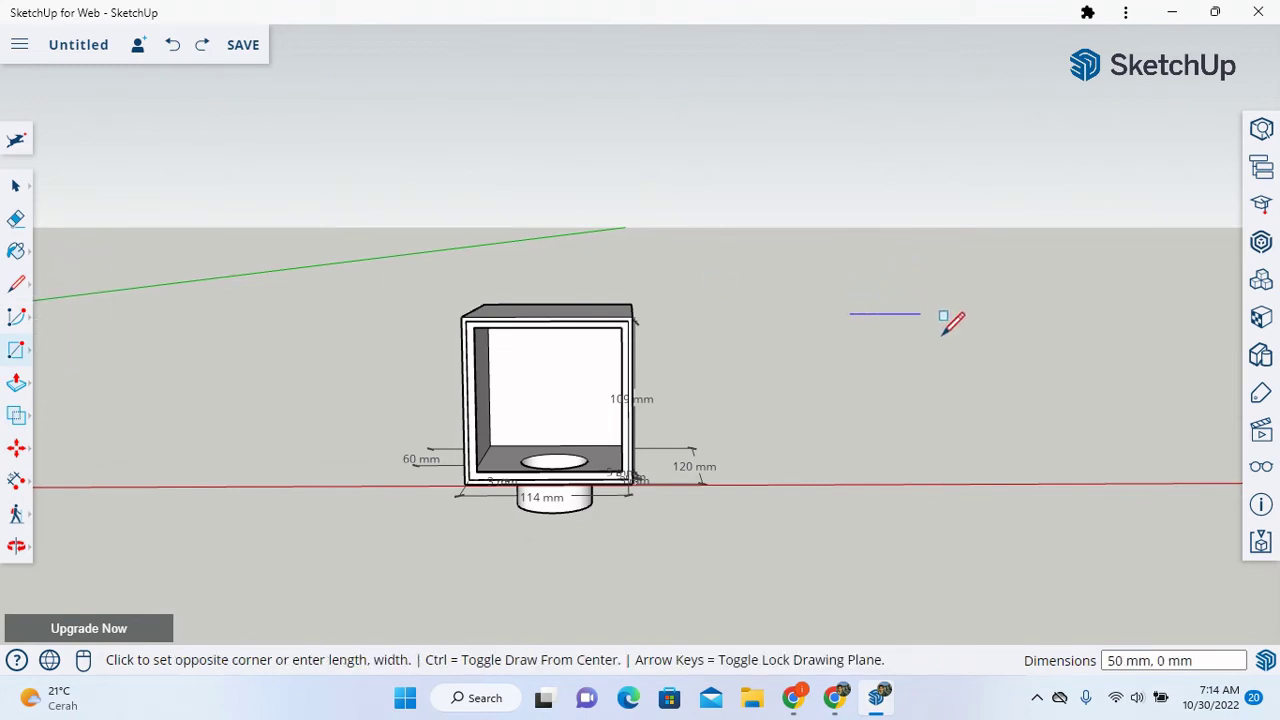
pyautogui.click(983, 488)
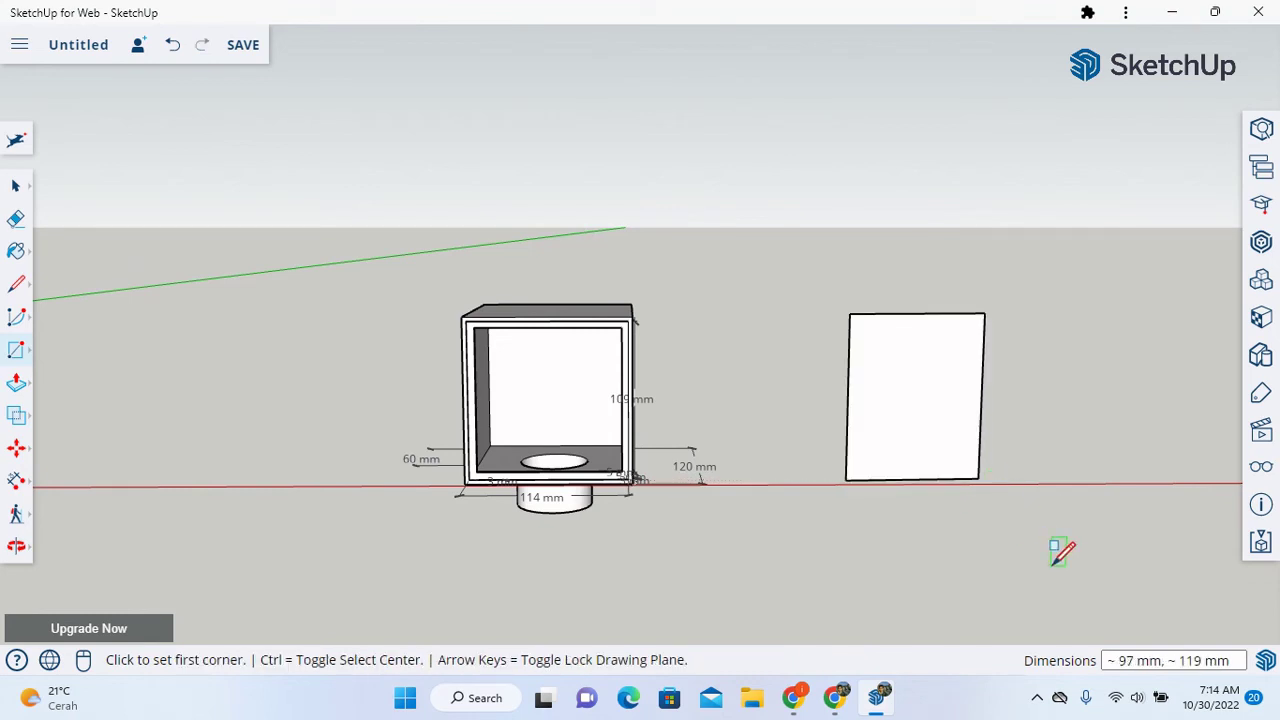
pyautogui.write('114, 114')
pyautogui.press('Return')
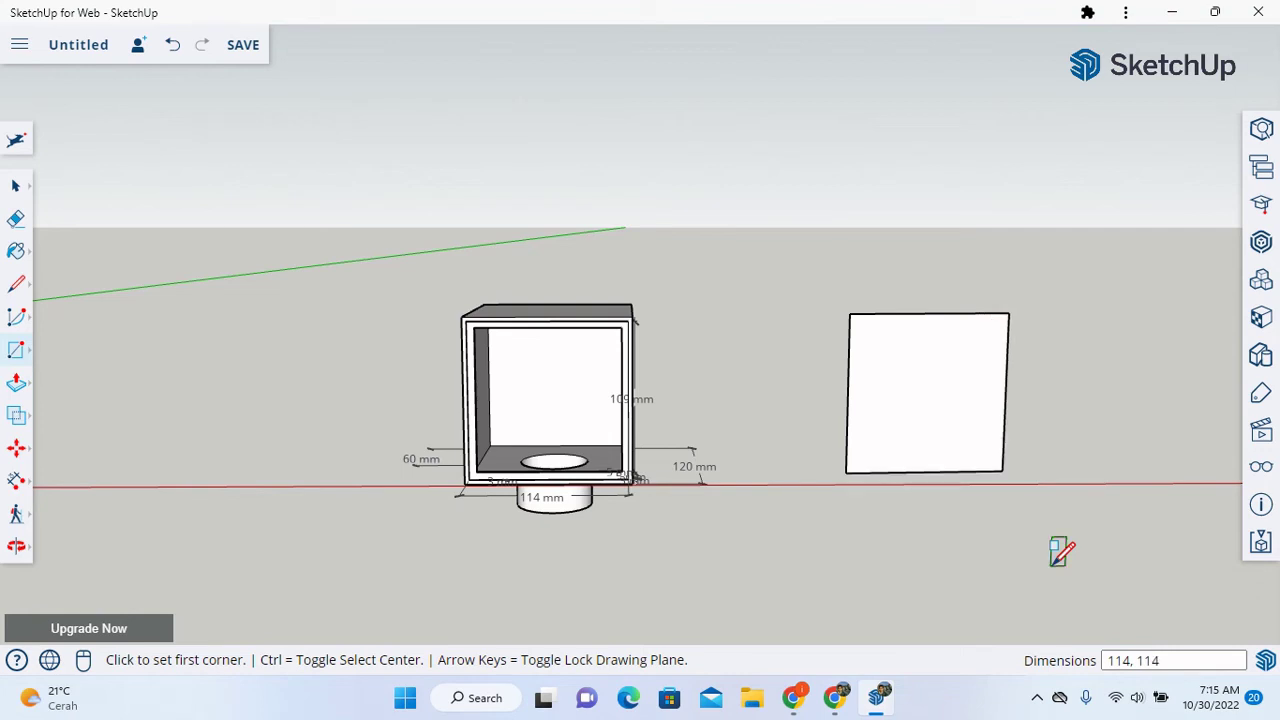
pyautogui.click(20, 188)
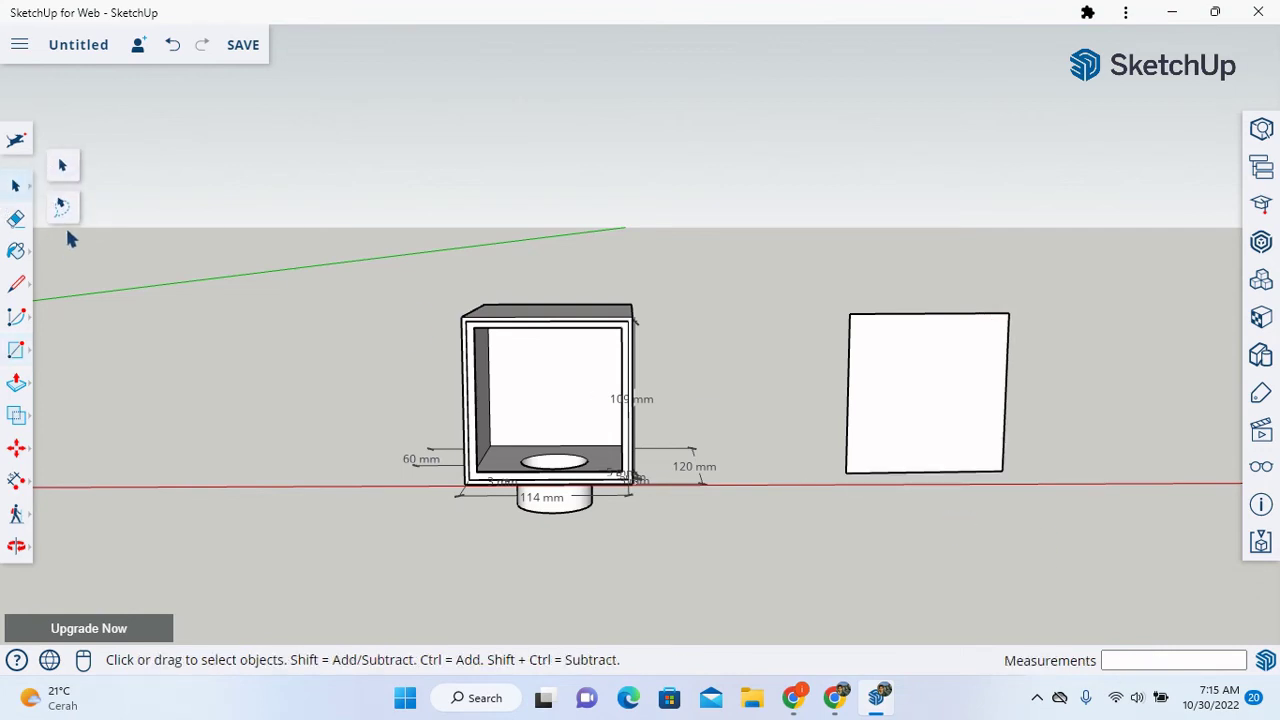
pyautogui.click(22, 546)
pyautogui.moveTo(666, 486); pyautogui.dragTo(890, 480)
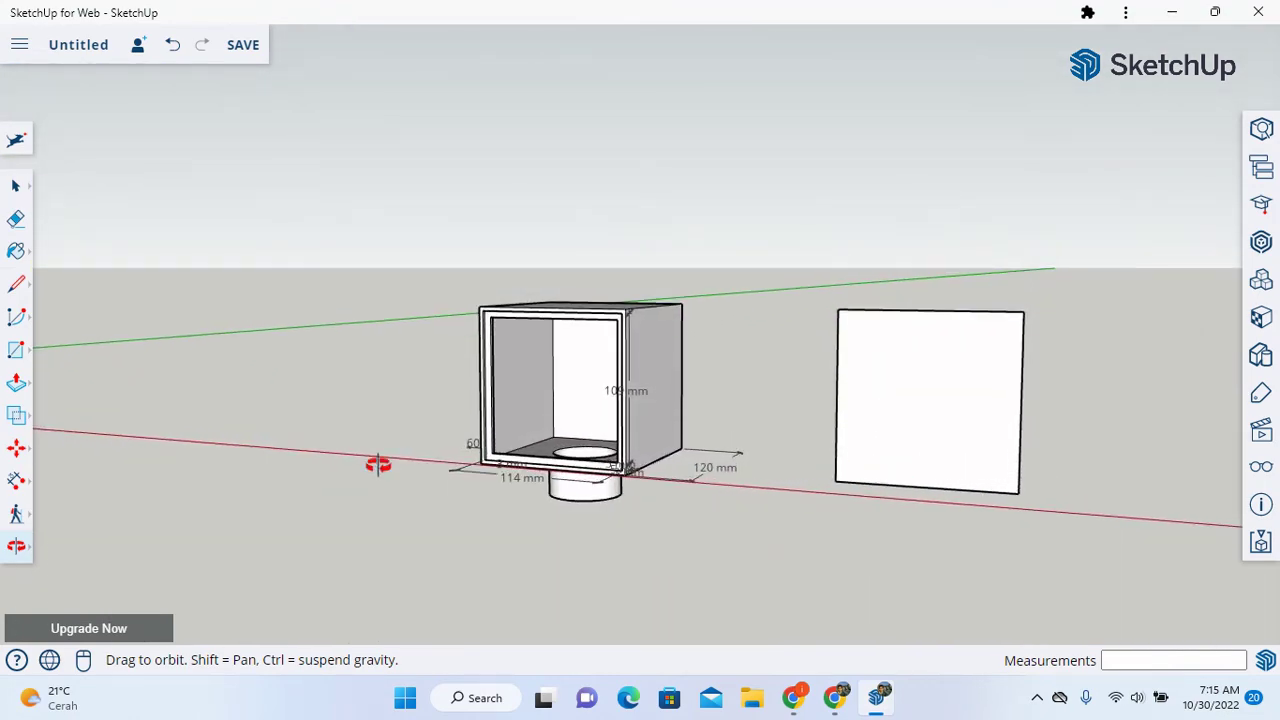
# - Extrude the separate 114 mm square face 3 mm into a thin panel with Push/Pull
pyautogui.click(20, 388)
pyautogui.click(862, 418)
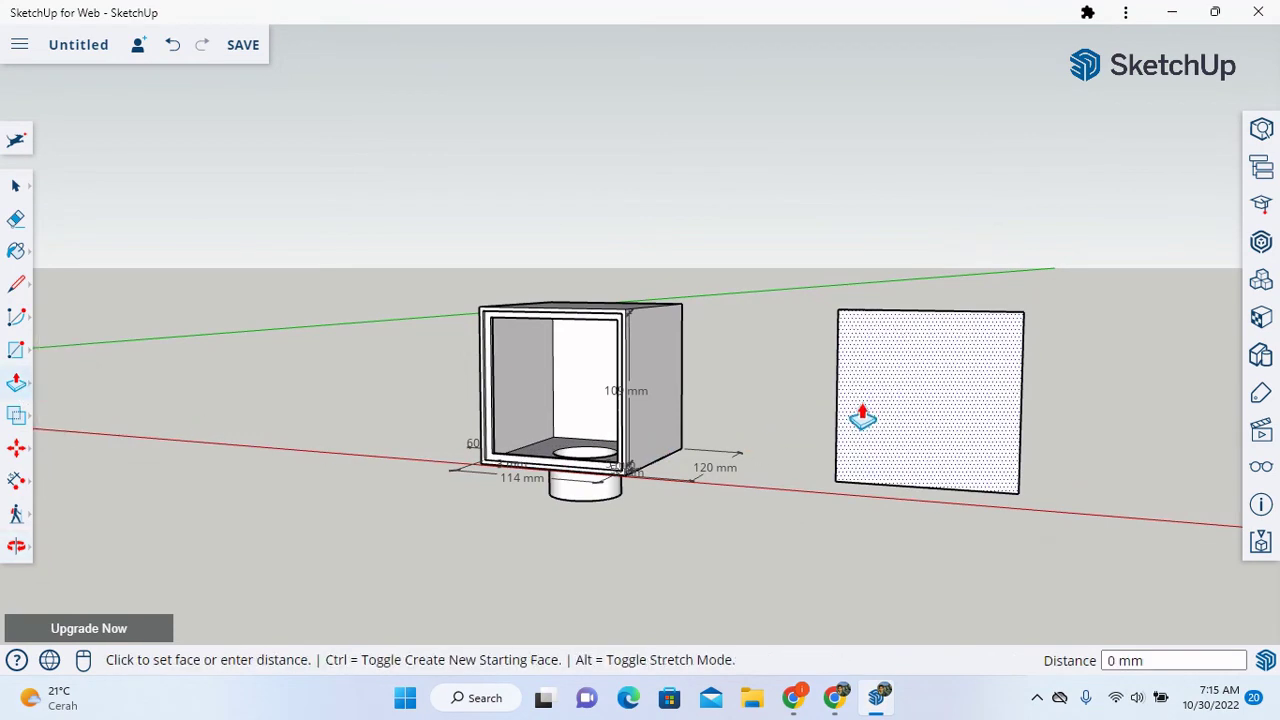
pyautogui.click(859, 425)
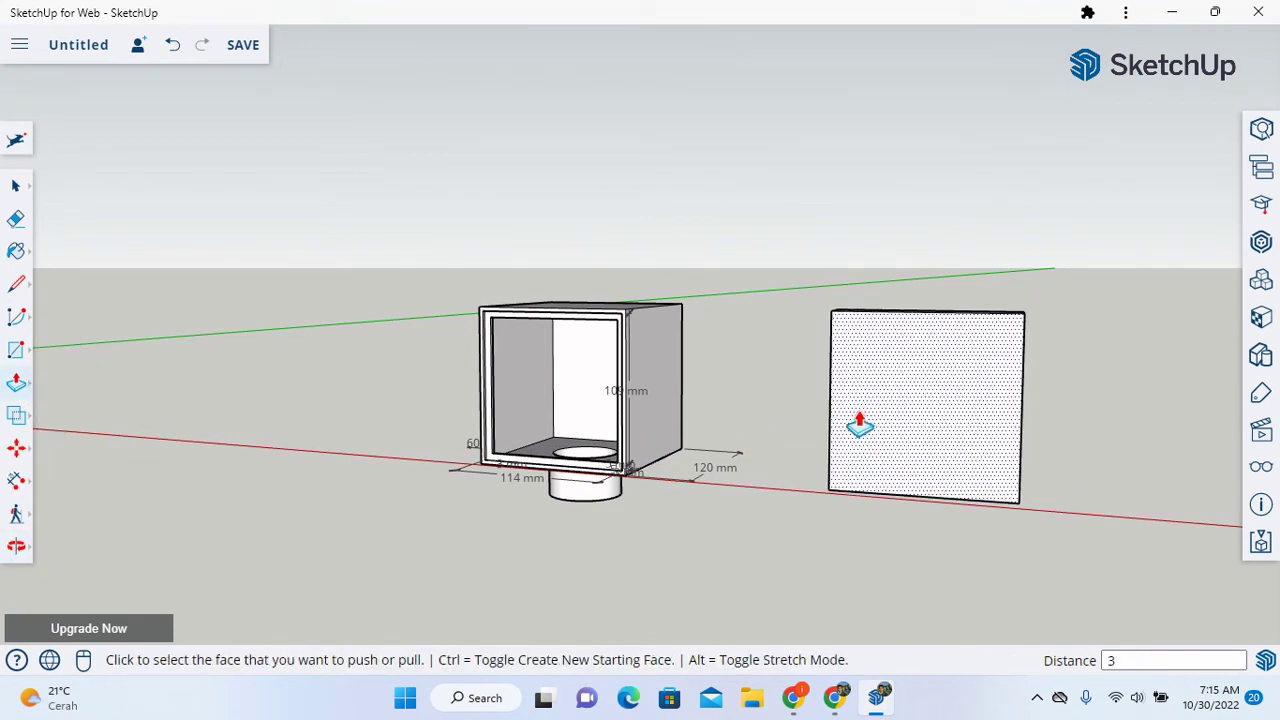
pyautogui.press('Return')
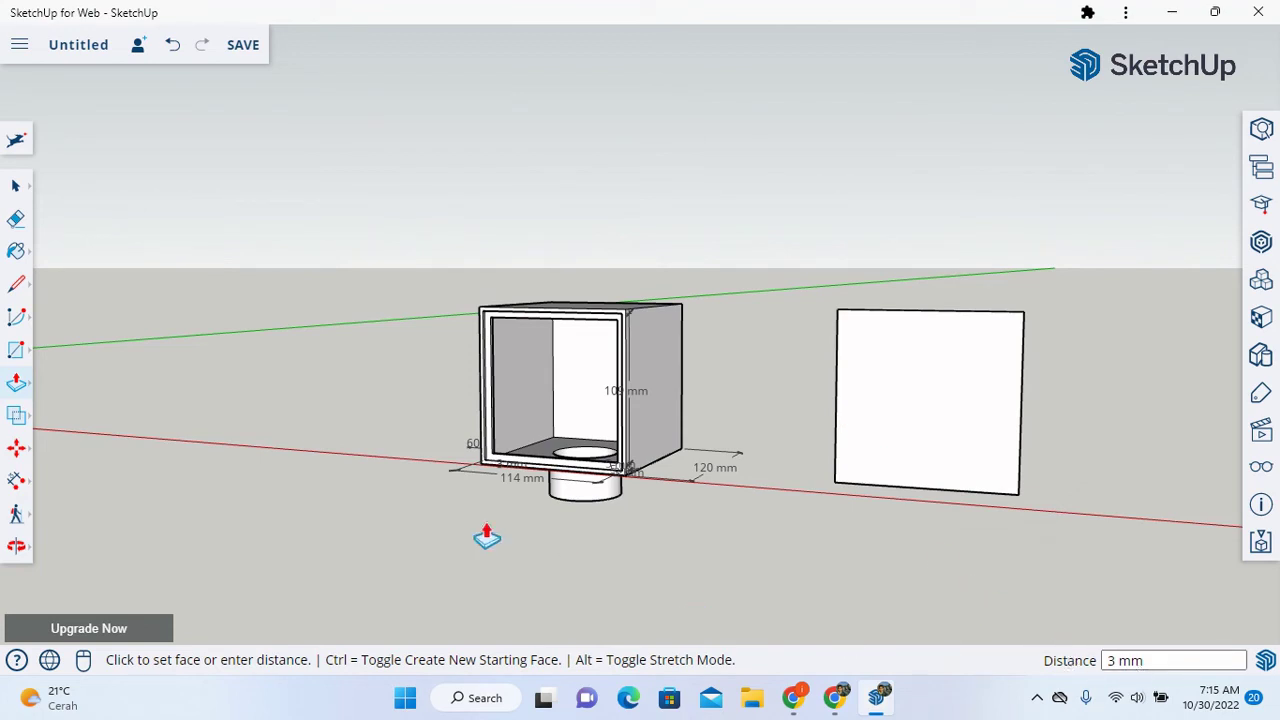
# - Select the whole separate panel, including all geometry connected to it
pyautogui.click(18, 547)
pyautogui.moveTo(788, 571); pyautogui.dragTo(934, 589)
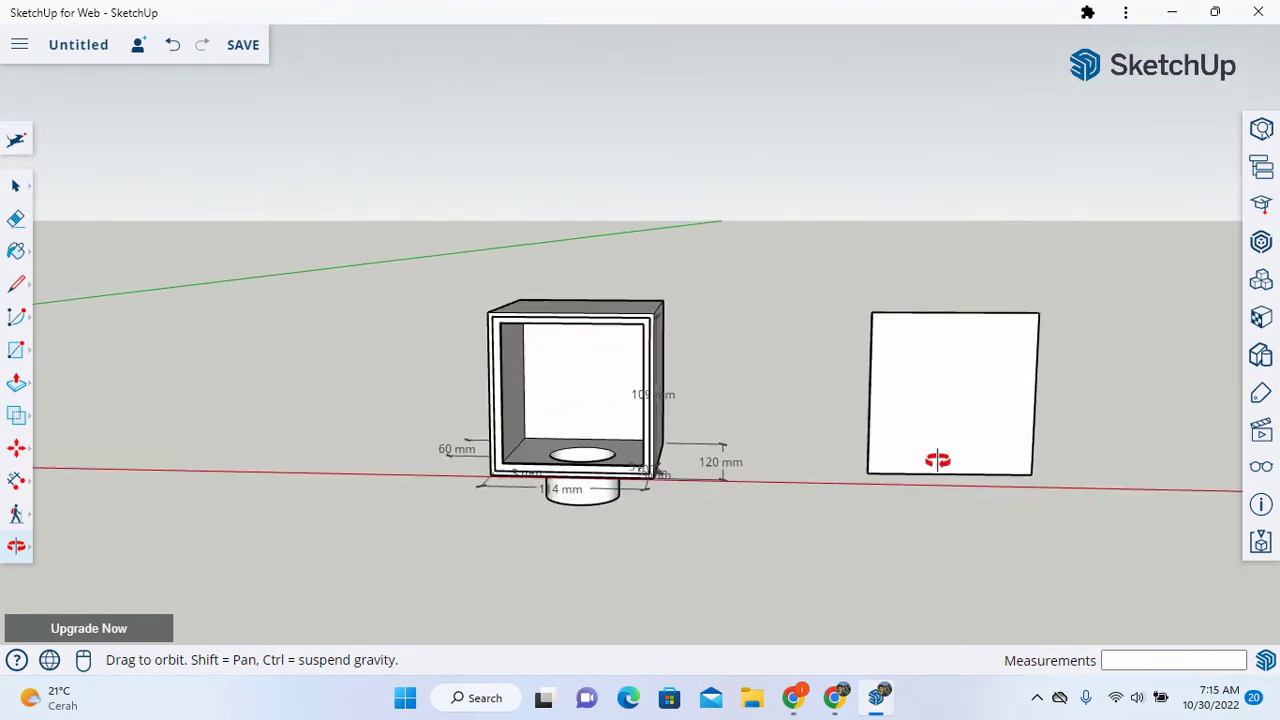
pyautogui.click(18, 188)
pyautogui.moveTo(850, 308); pyautogui.dragTo(1094, 523)
pyautogui.rightClick(970, 417)
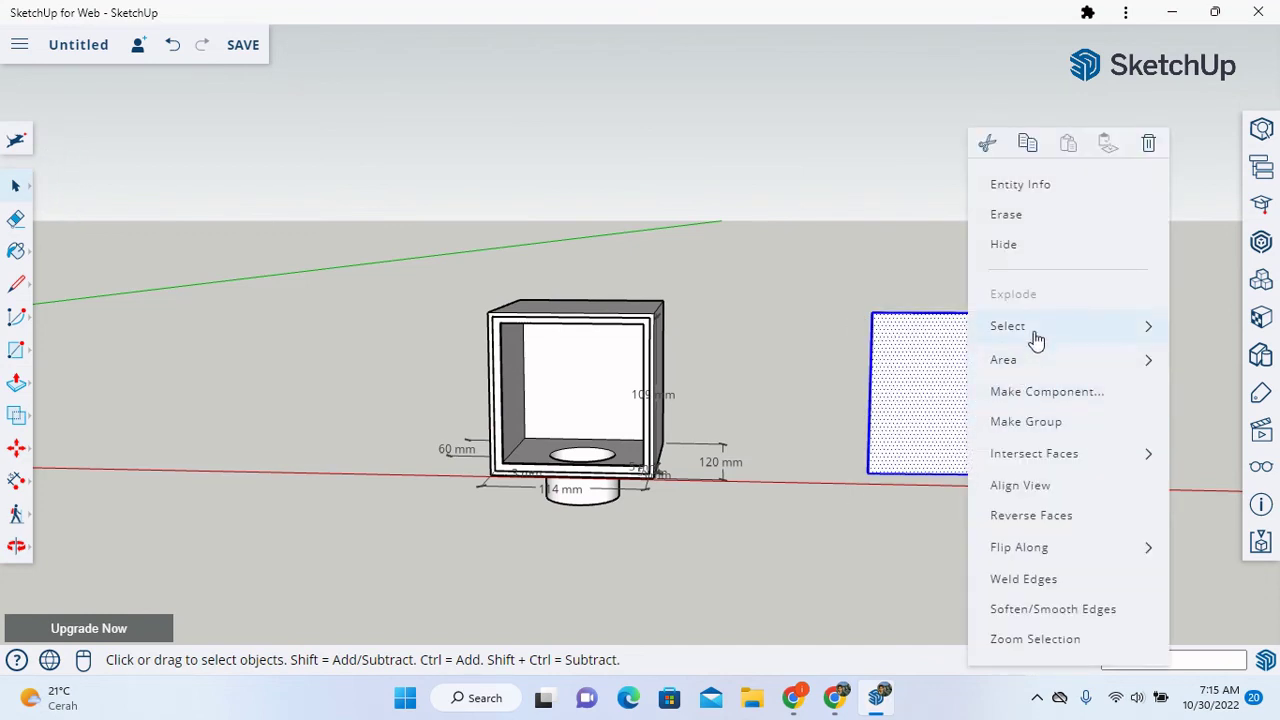
pyautogui.moveTo(1036, 338)
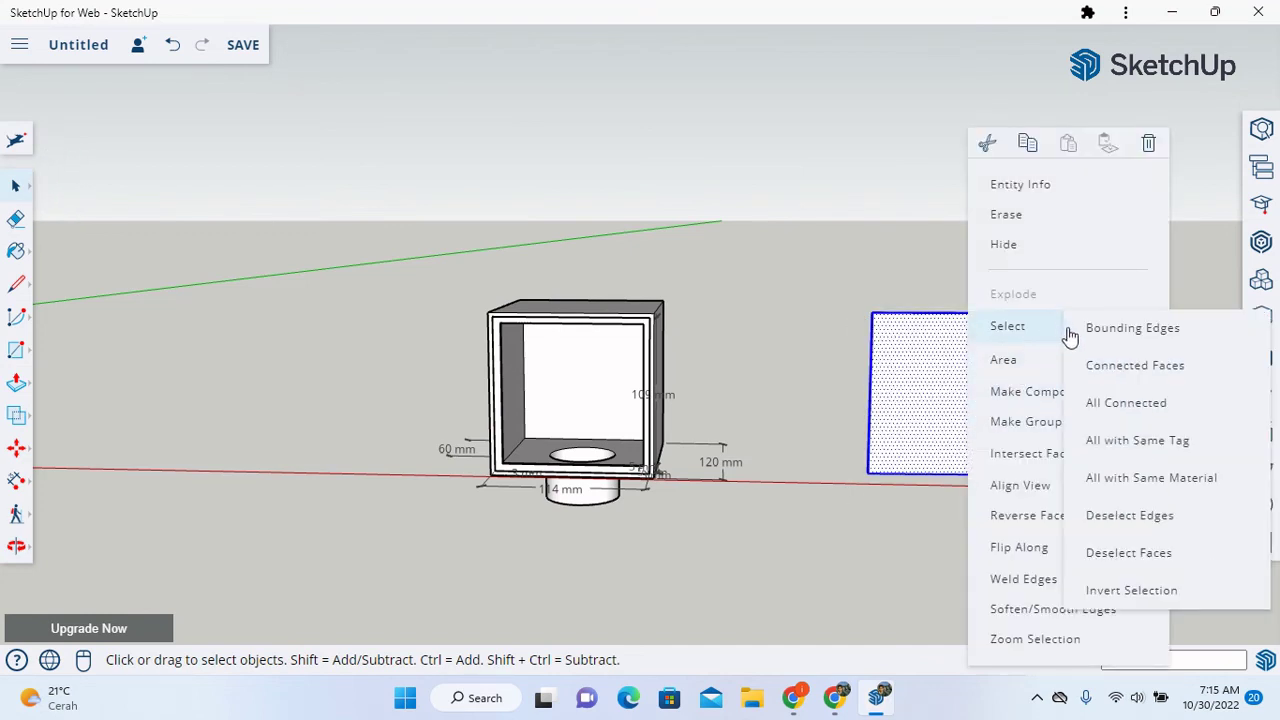
pyautogui.click(1125, 404)
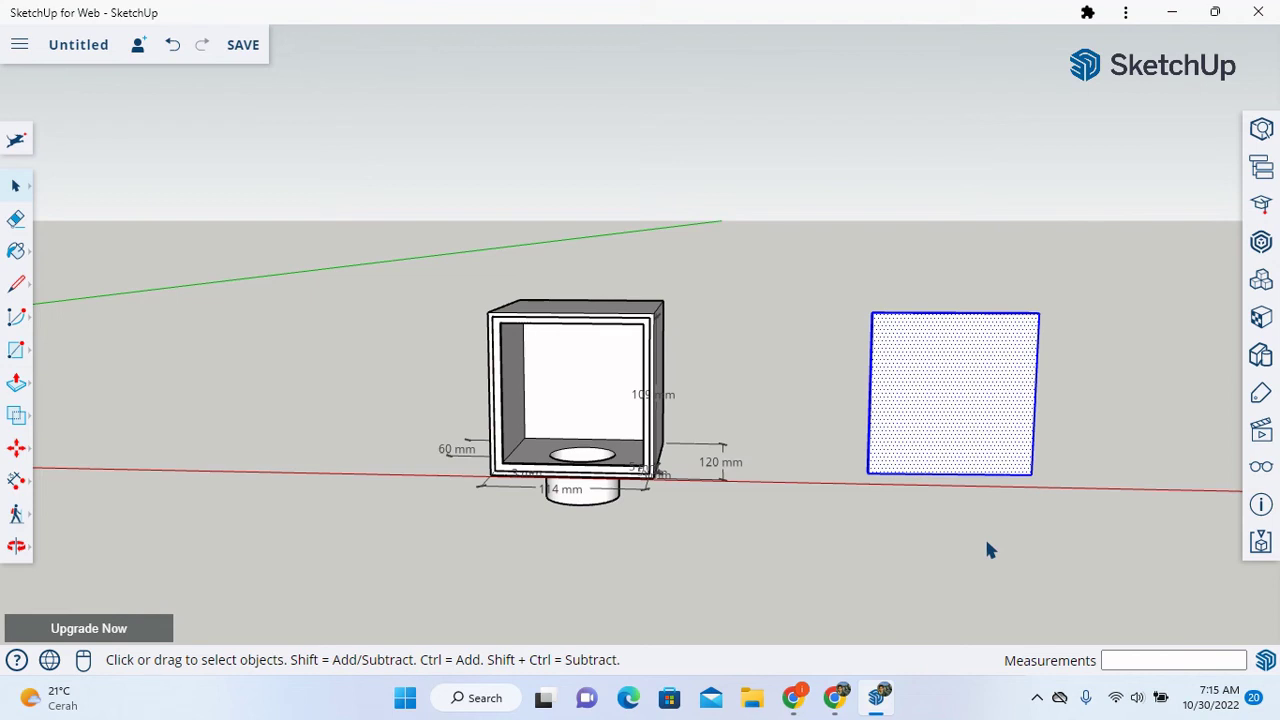
# - Move the selected panel about 270 mm along the red axis so it sits in front of the box's open side
pyautogui.click(20, 450)
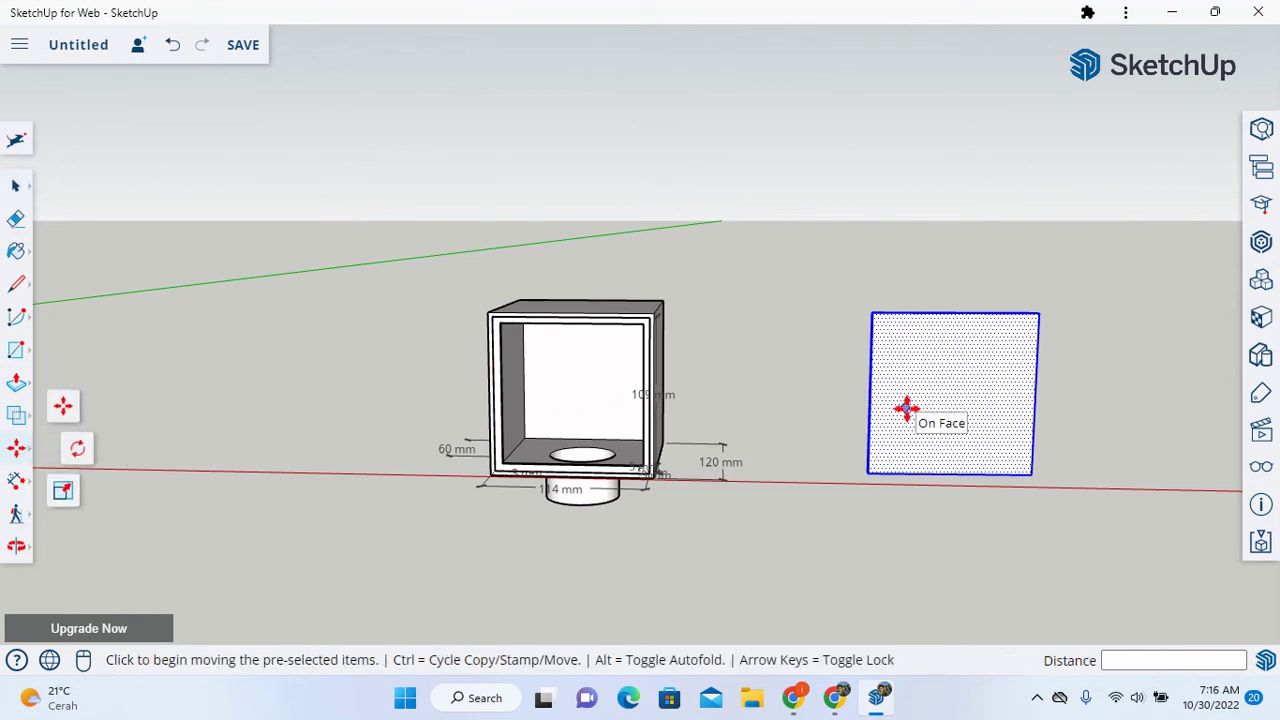
pyautogui.press('Left')
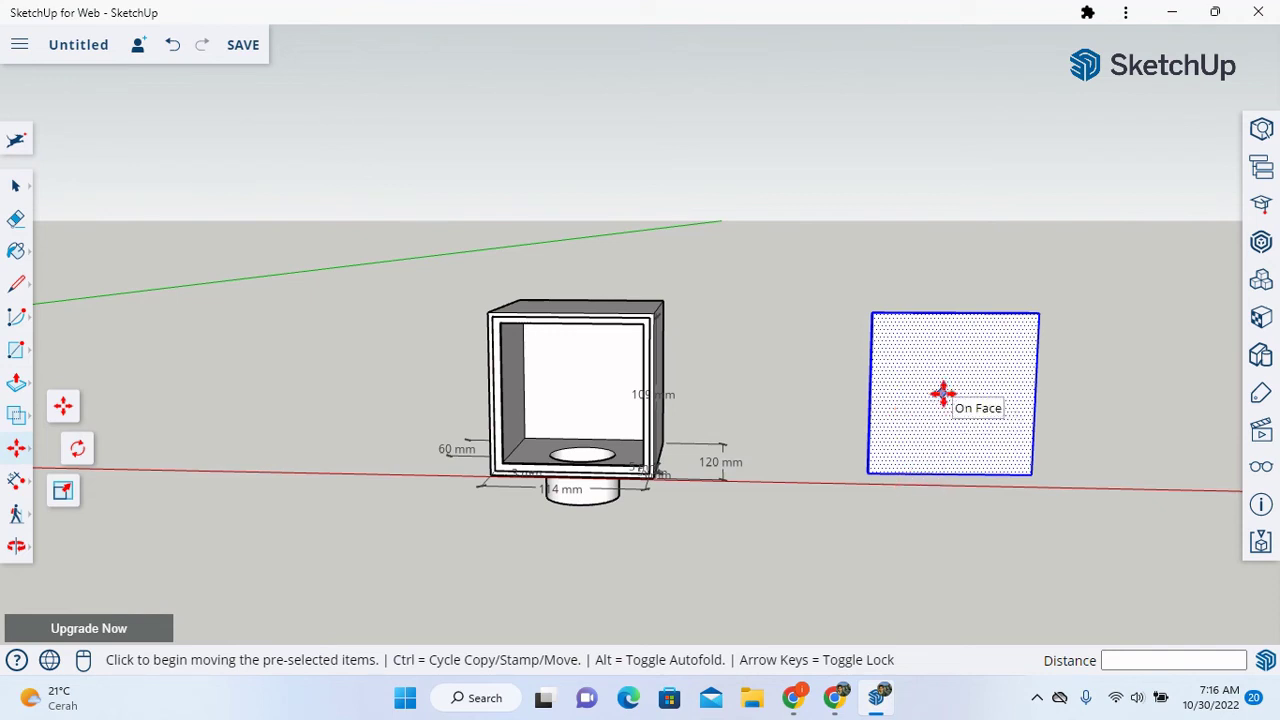
pyautogui.press('Up')
pyautogui.press('Right')
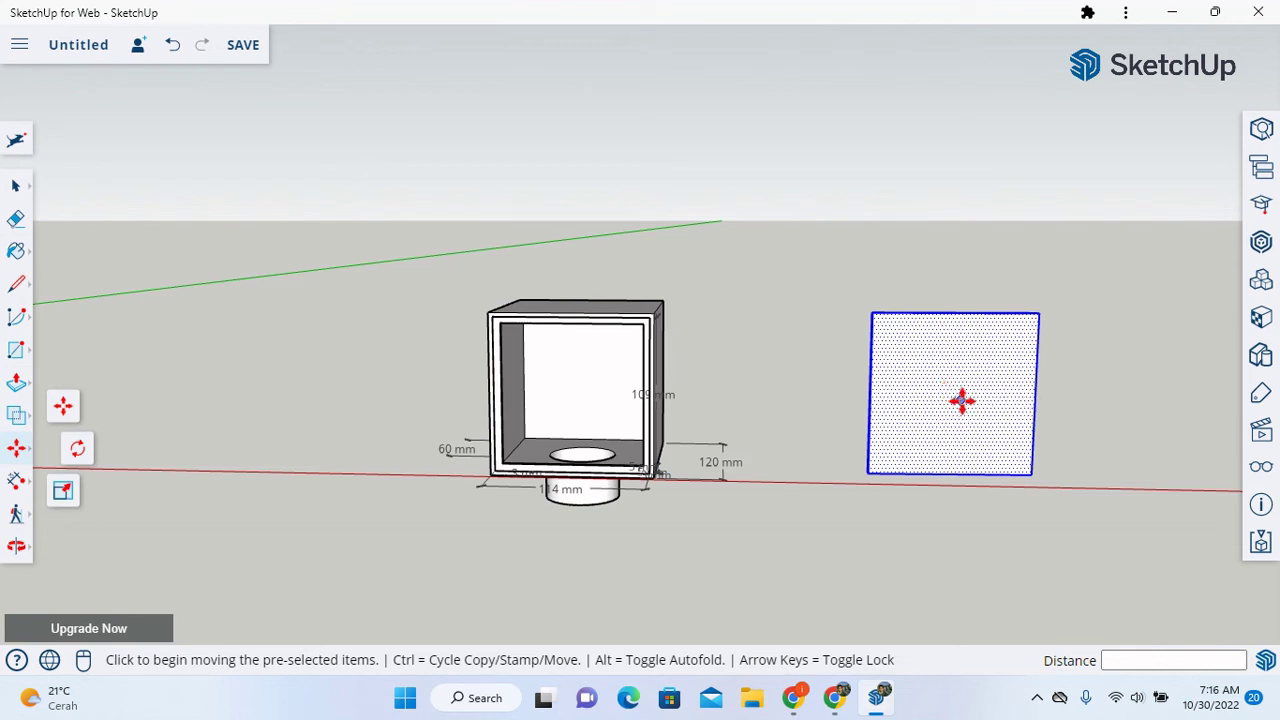
pyautogui.click(940, 395)
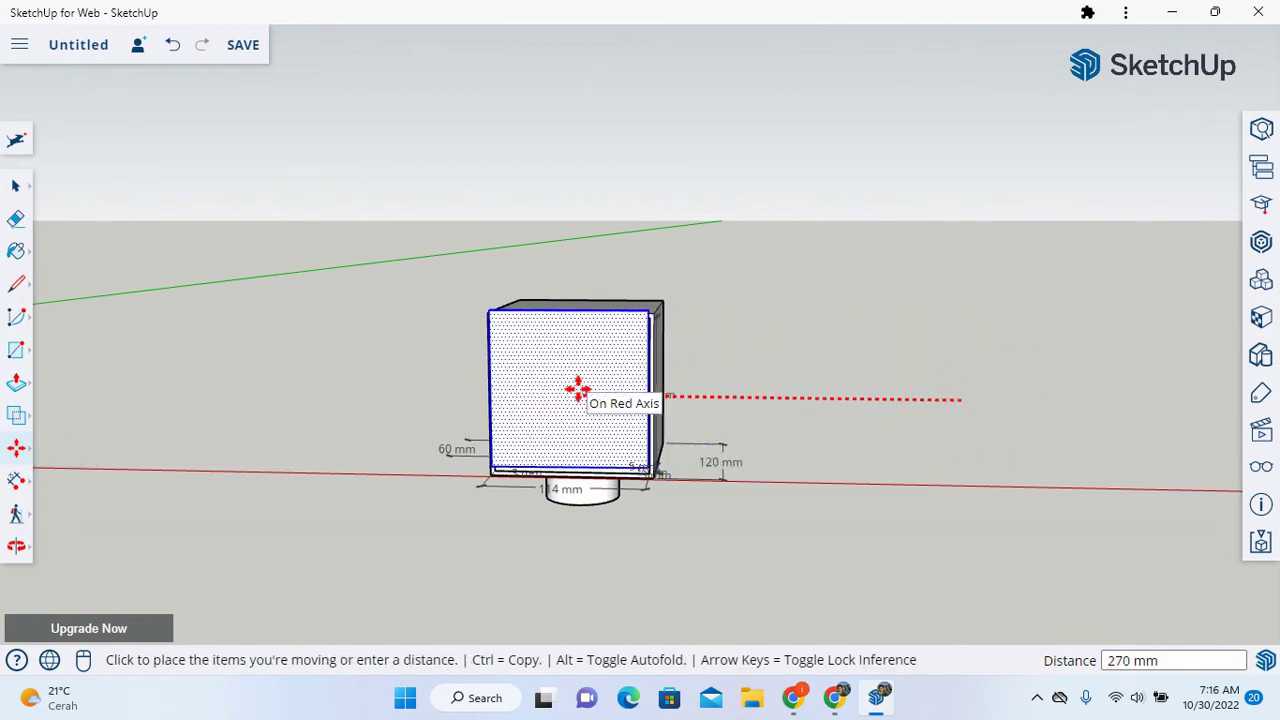
pyautogui.click(578, 390)
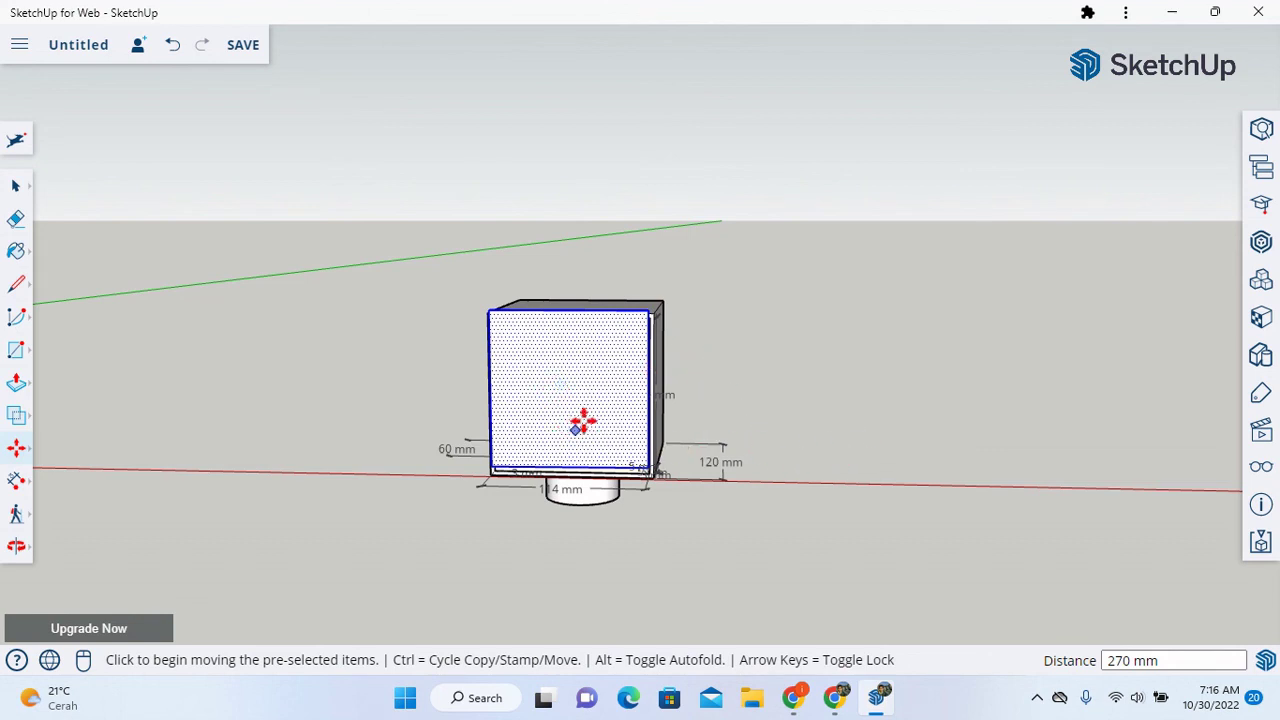
# - Lower the panel about 5 mm along the blue axis to line it up with the box's opening
pyautogui.click(16, 546)
pyautogui.moveTo(770, 394); pyautogui.dragTo(917, 352)
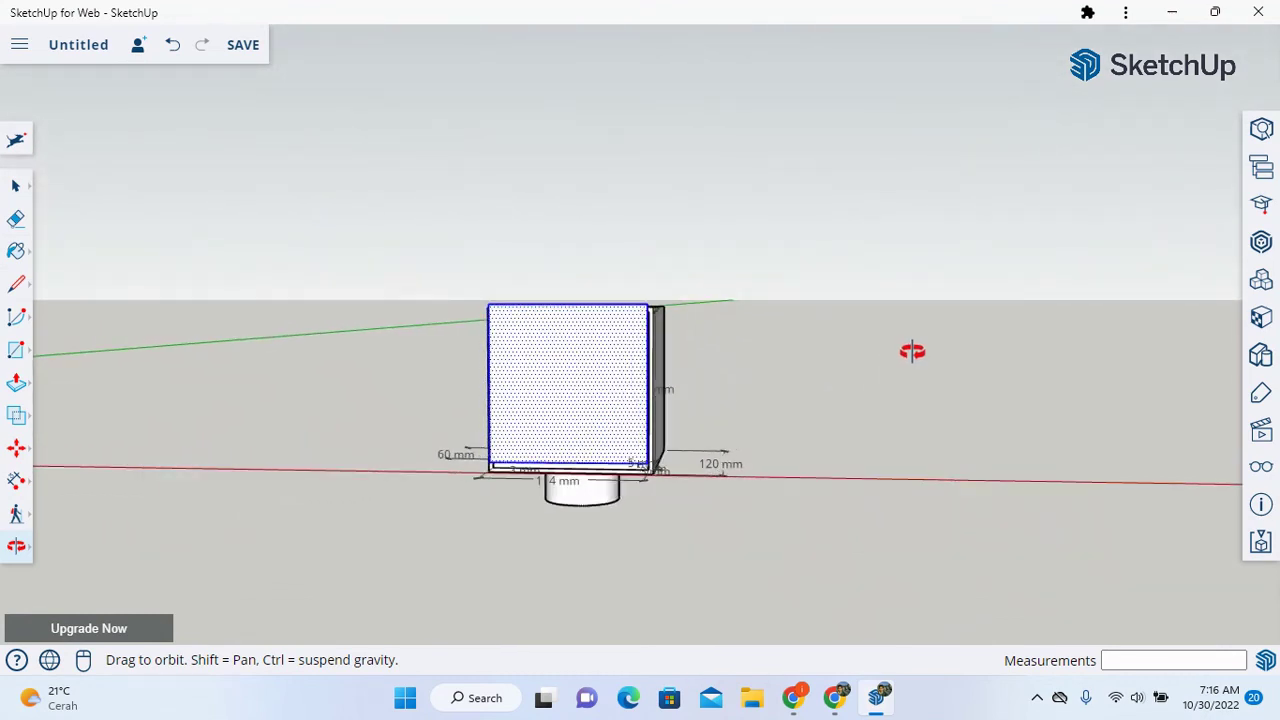
pyautogui.click(17, 449)
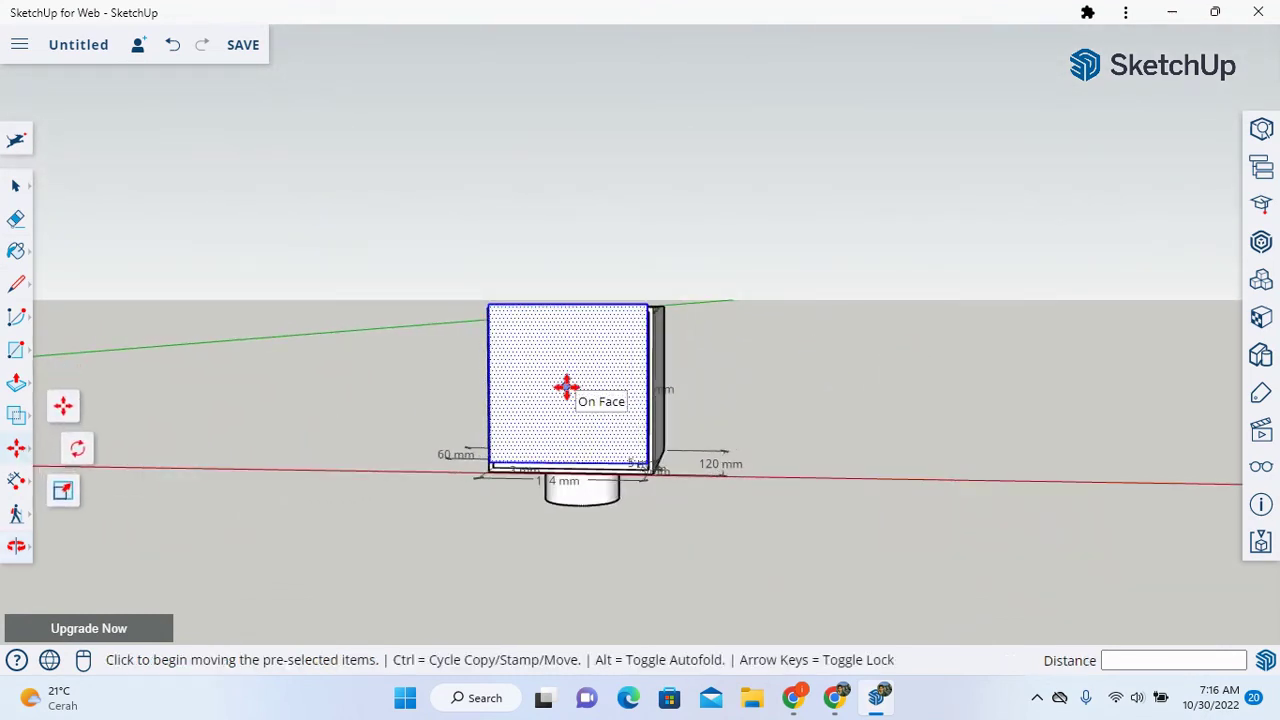
pyautogui.press('Down')
pyautogui.press('Up')
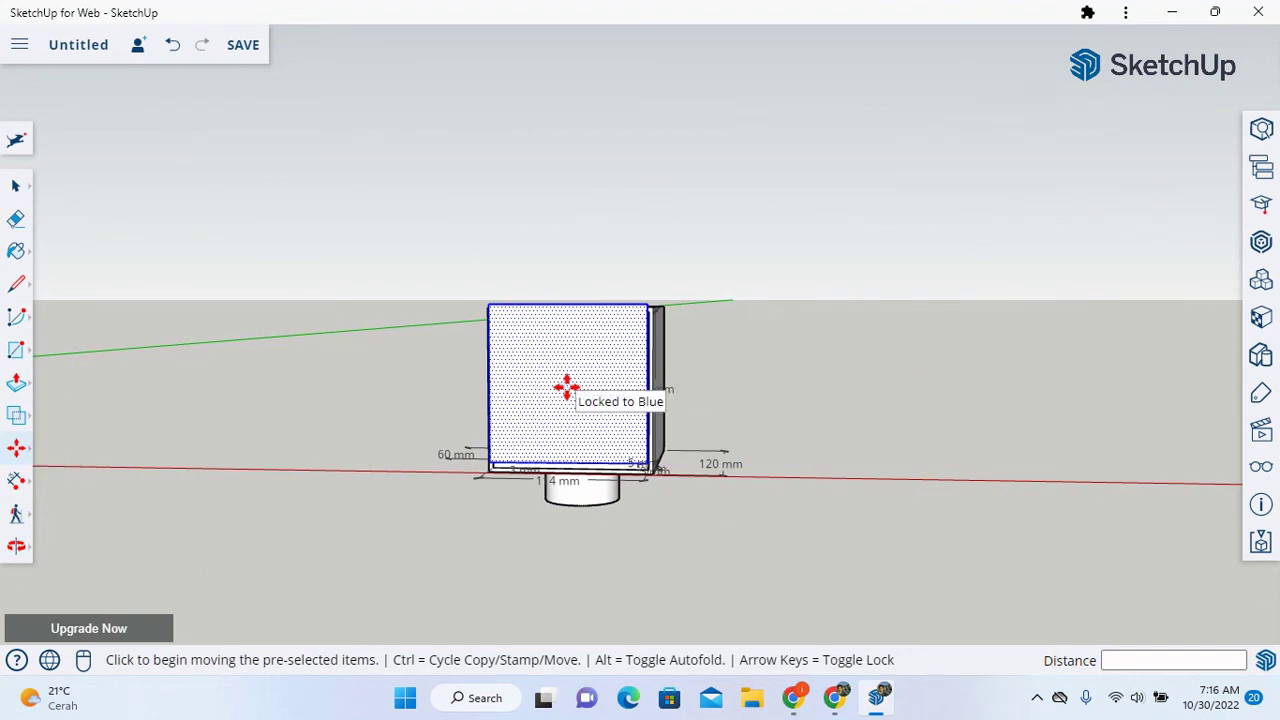
pyautogui.click(566, 387)
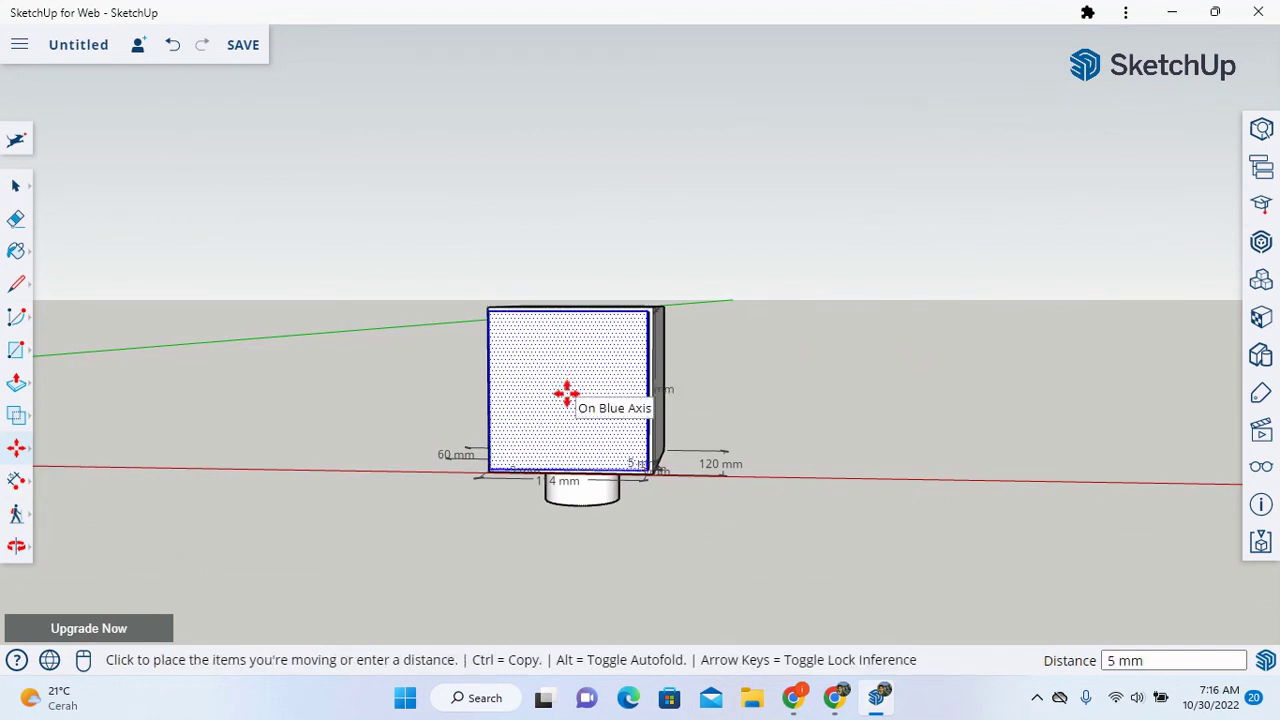
pyautogui.click(566, 392)
# - Move the panel about 97 mm along the green axis away from the box's open side, and clear the selection
pyautogui.click(15, 548)
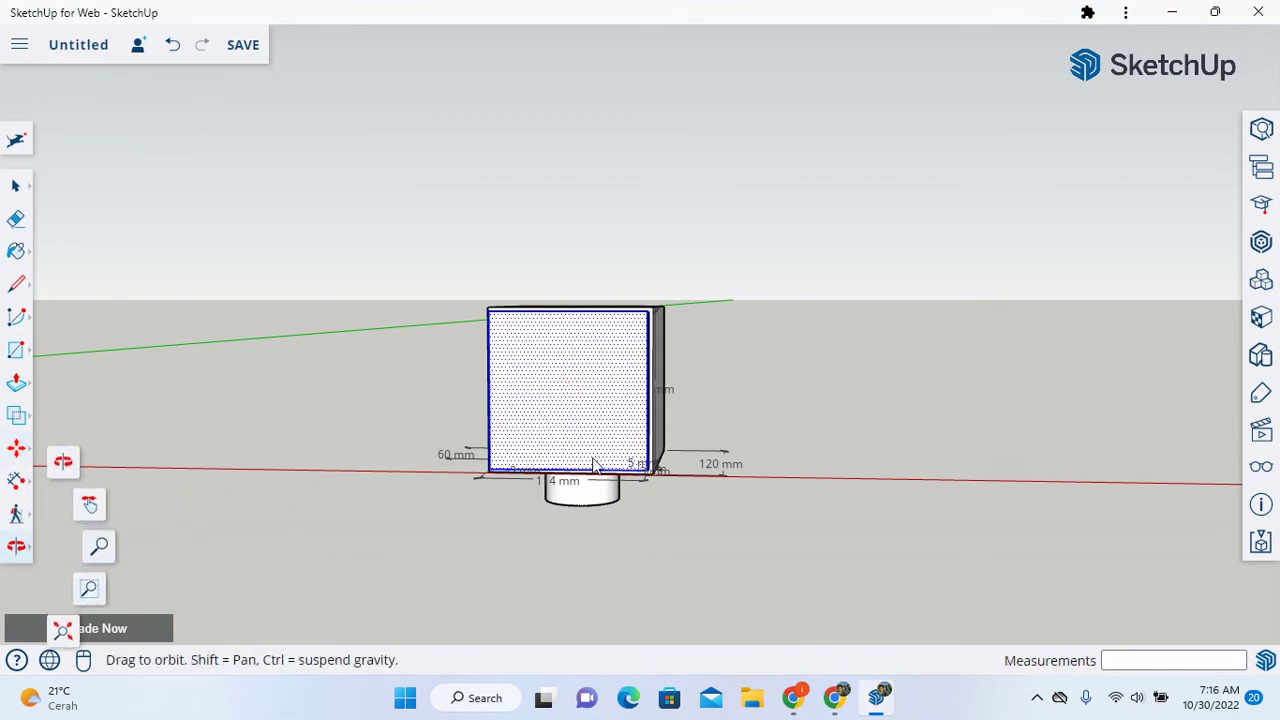
pyautogui.moveTo(620, 455); pyautogui.dragTo(206, 471)
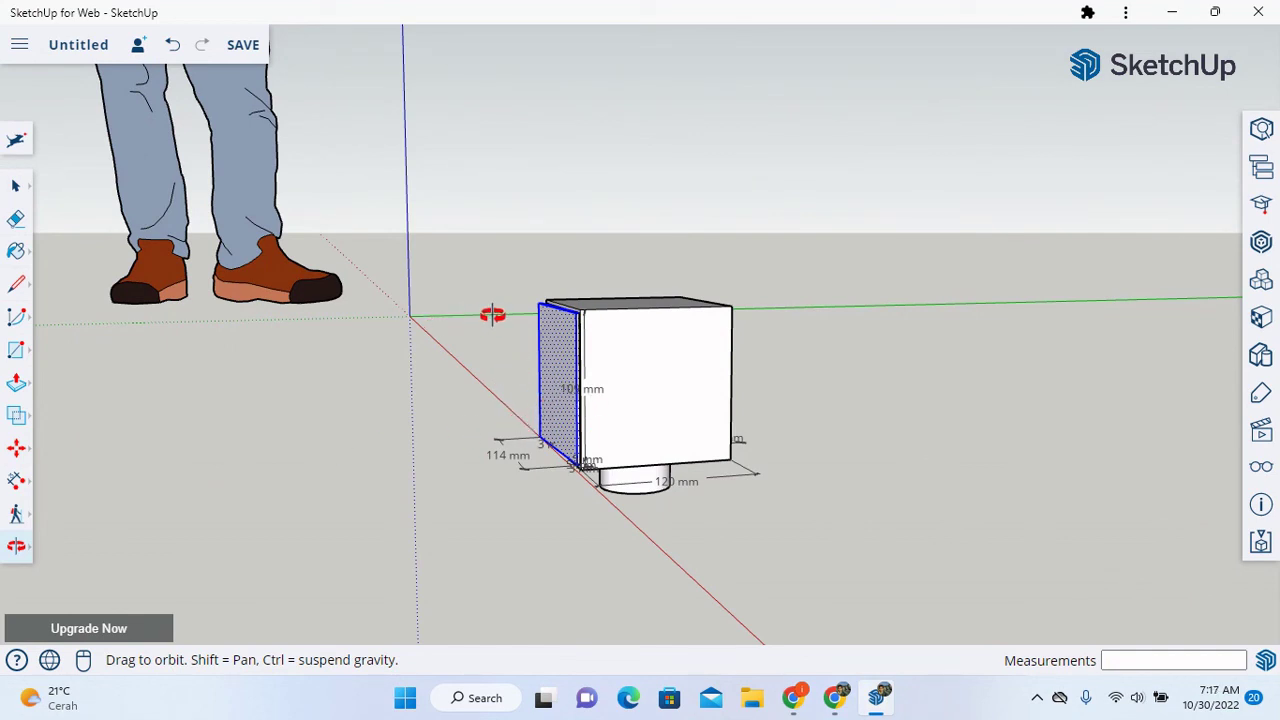
pyautogui.click(17, 452)
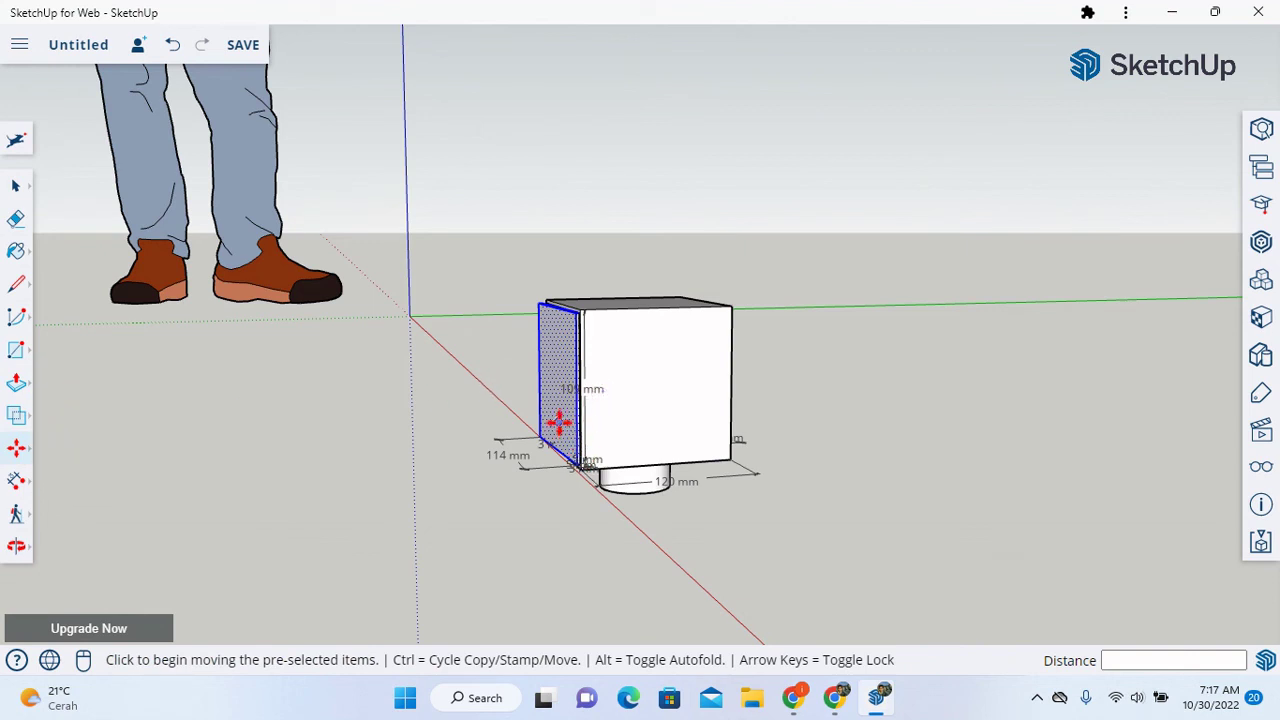
pyautogui.press('Left')
pyautogui.click(557, 421)
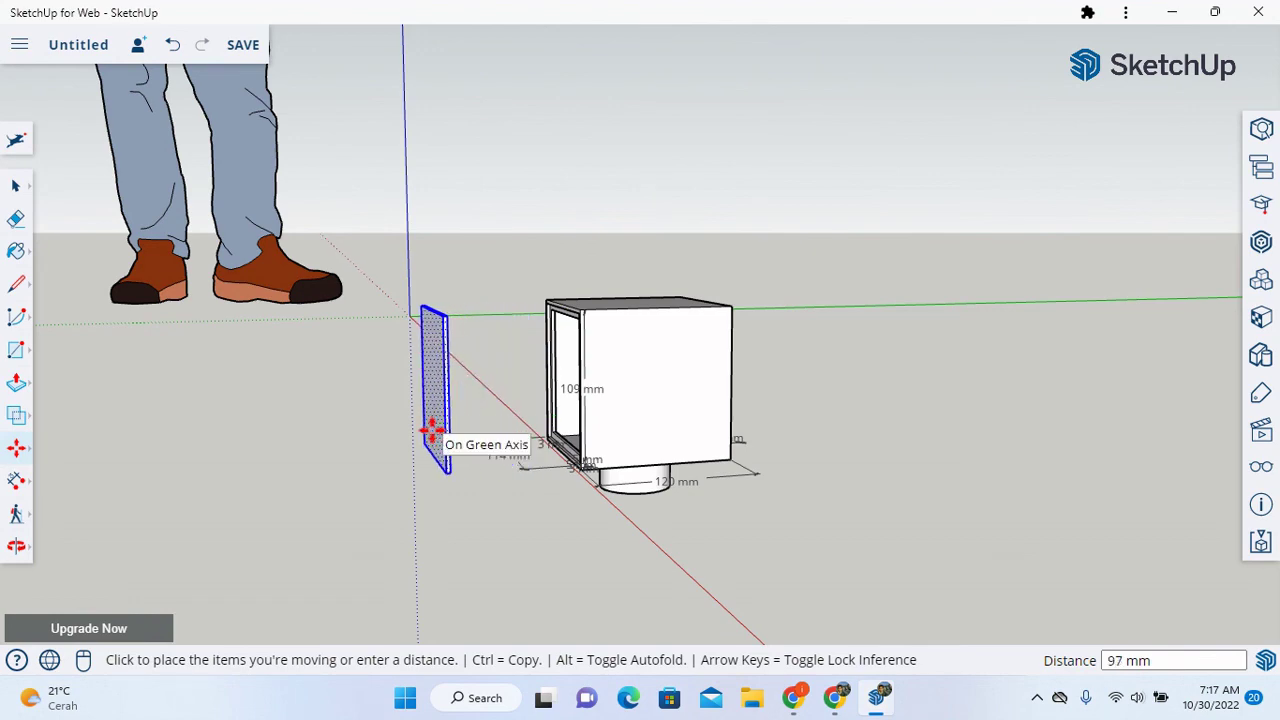
pyautogui.click(434, 429)
pyautogui.click(16, 548)
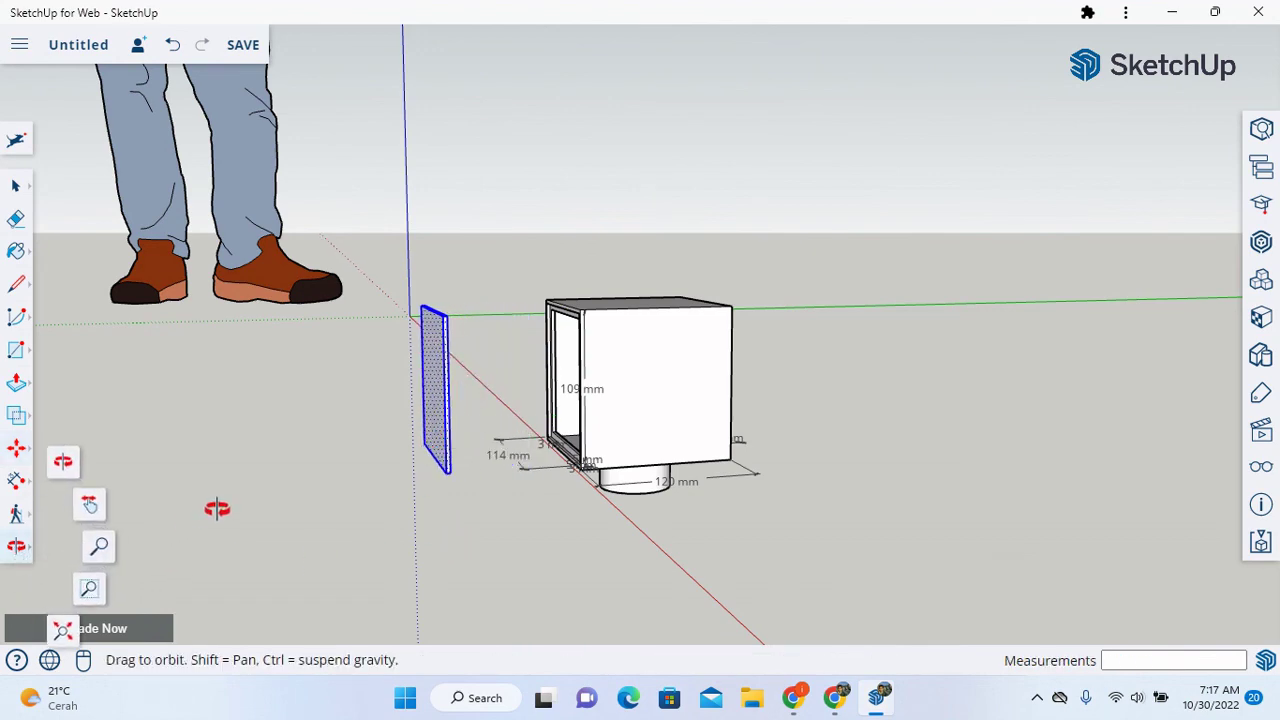
pyautogui.moveTo(214, 508); pyautogui.dragTo(457, 509)
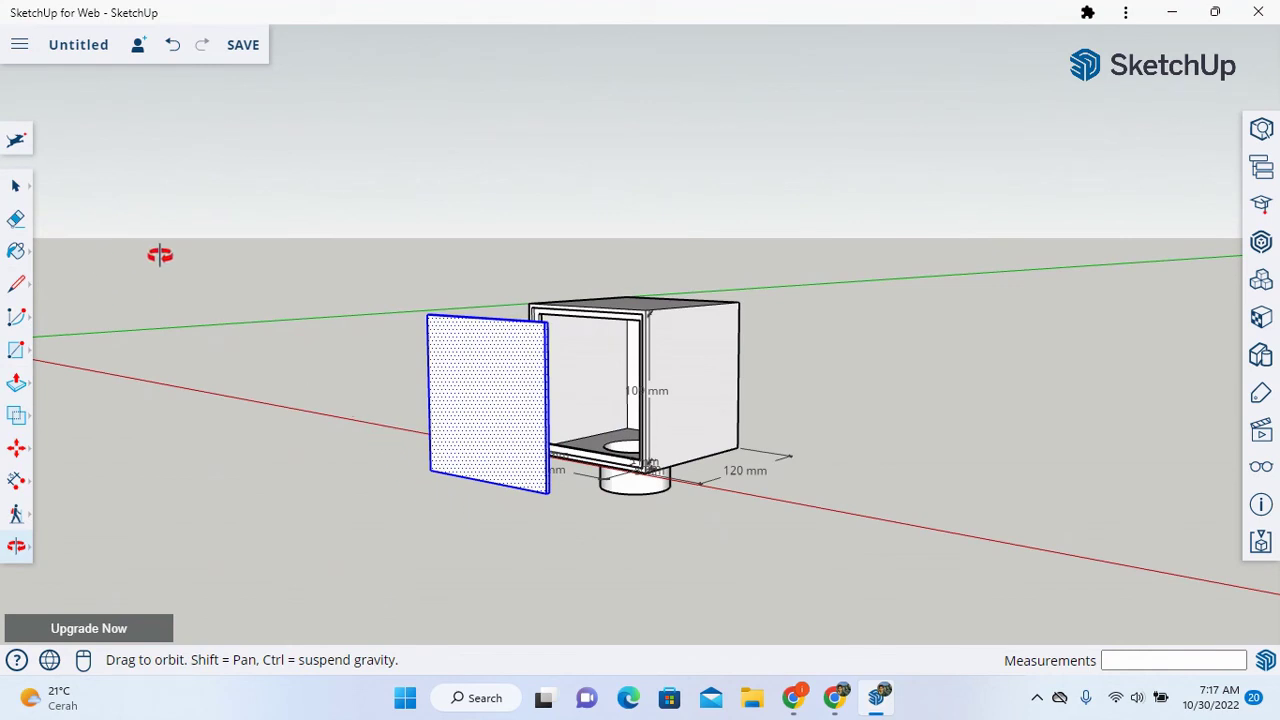
pyautogui.click(17, 189)
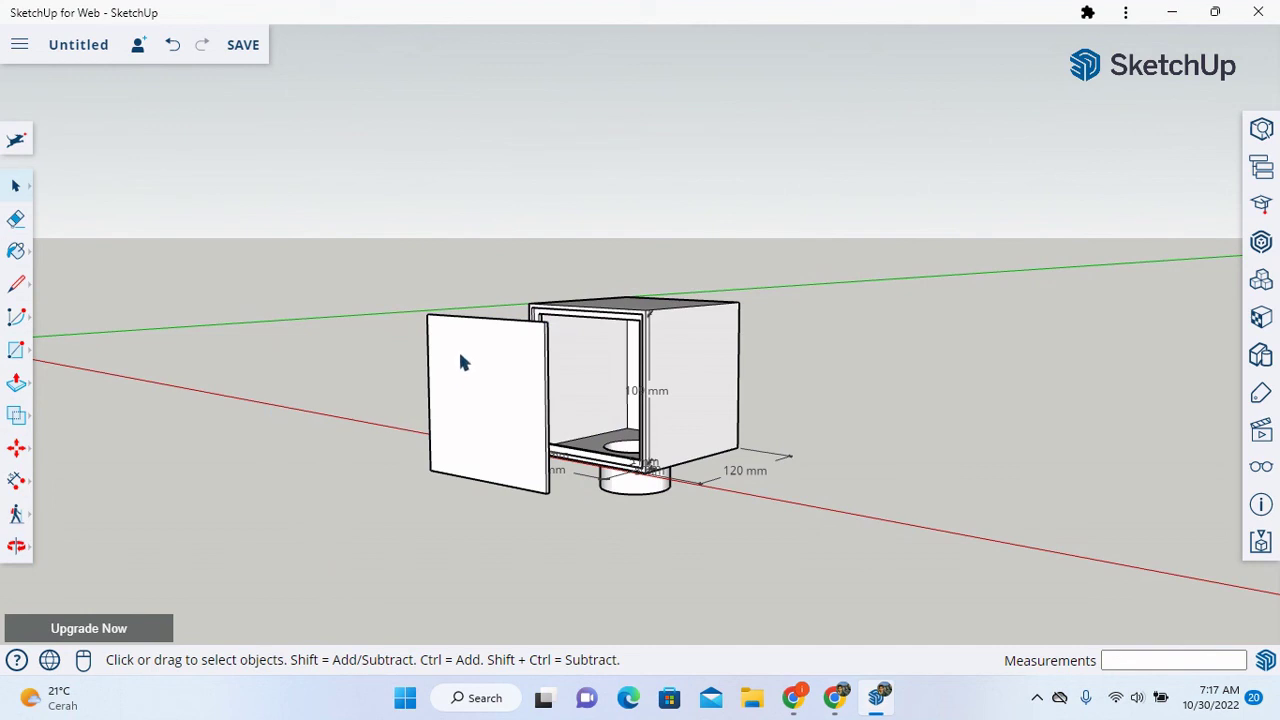